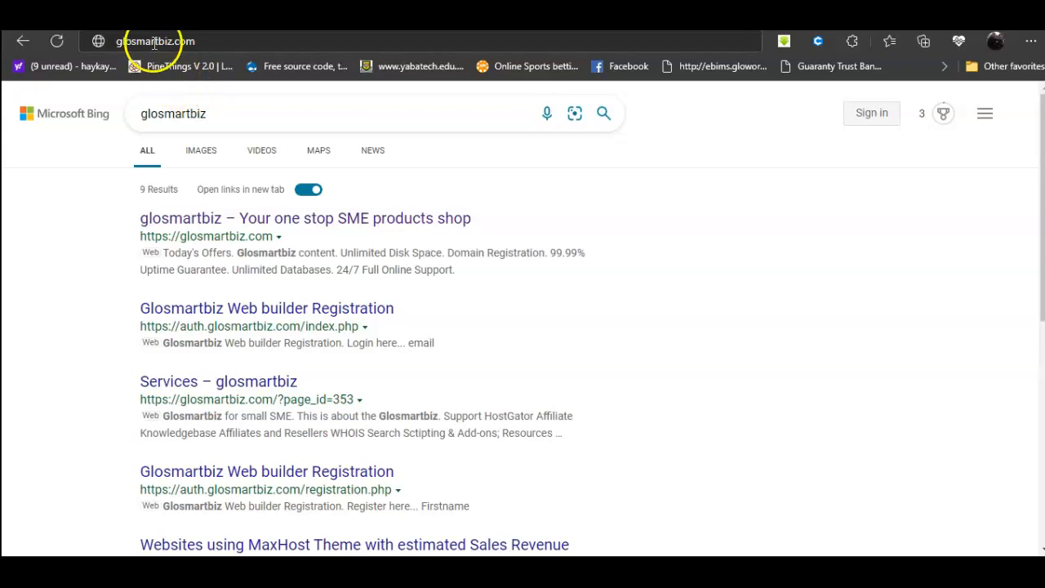
Step: Load glosmartbiz.com in the browser
{"action": "key", "text": "Return"}
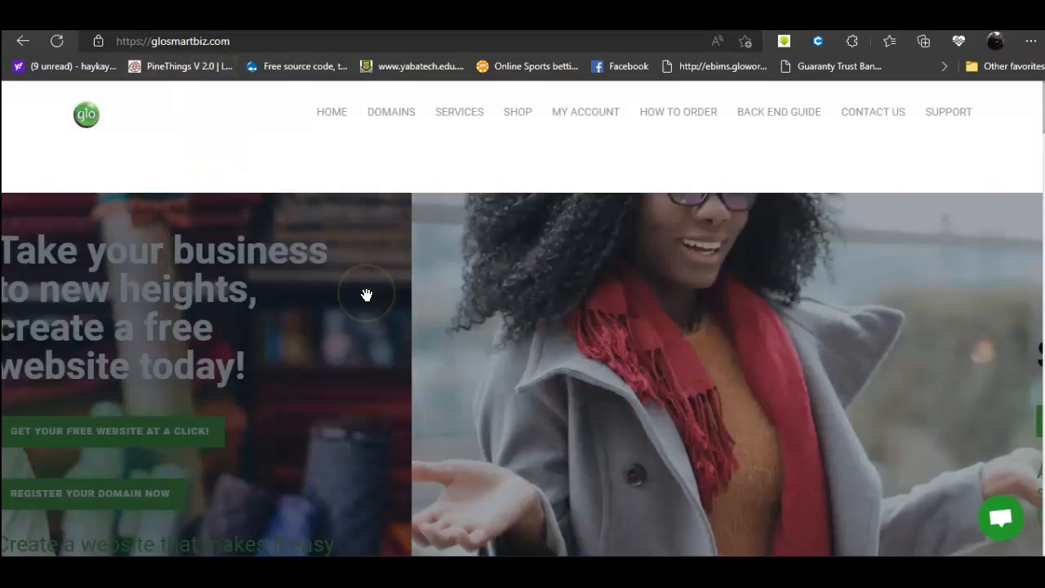
Step: Swipe the homepage banner to the free-website slide and start the free website sign-up
{"action": "scroll", "coordinate": [364, 294], "scroll_direction": "down", "scroll_amount": 2}
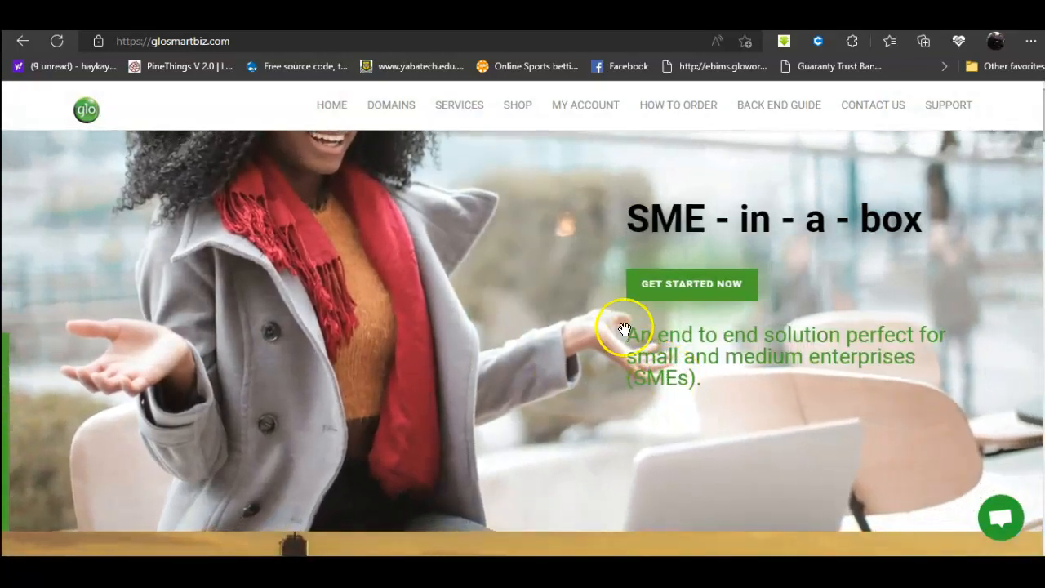
{"action": "left_click_drag", "start_coordinate": [775, 355], "coordinate": [220, 328]}
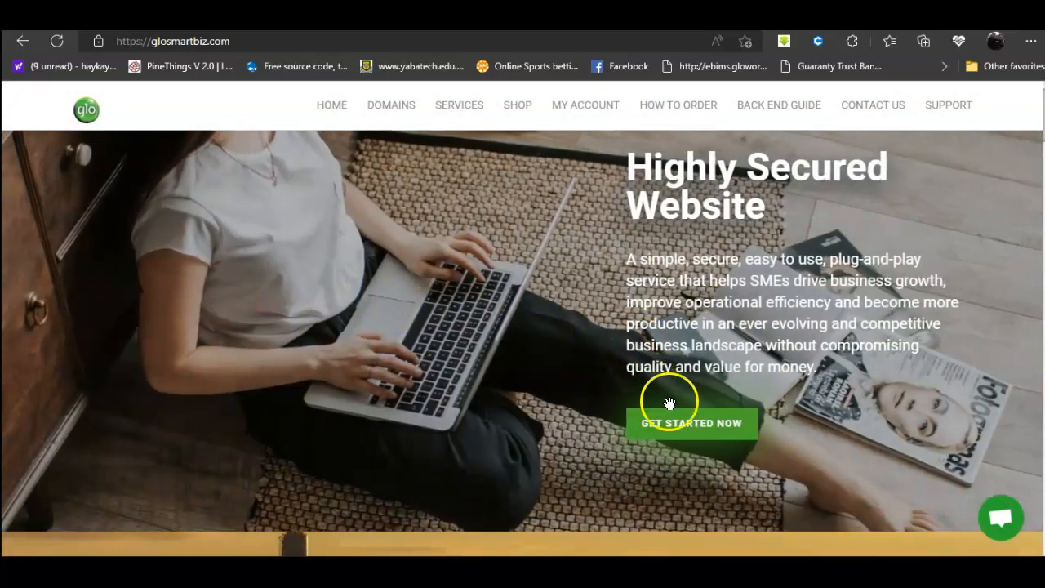
{"action": "left_click_drag", "start_coordinate": [519, 404], "coordinate": [316, 396]}
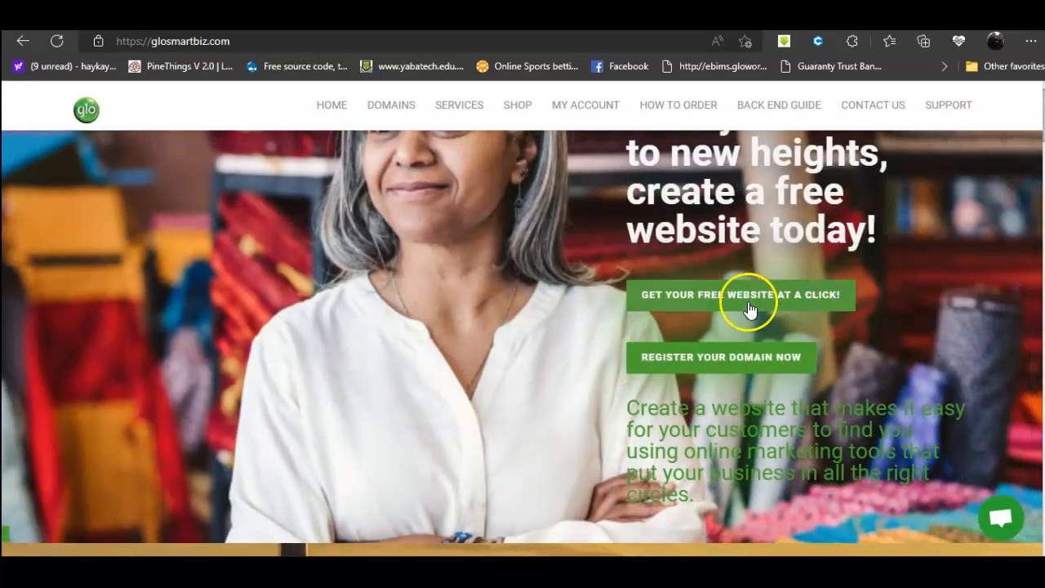
{"action": "left_click", "coordinate": [742, 299]}
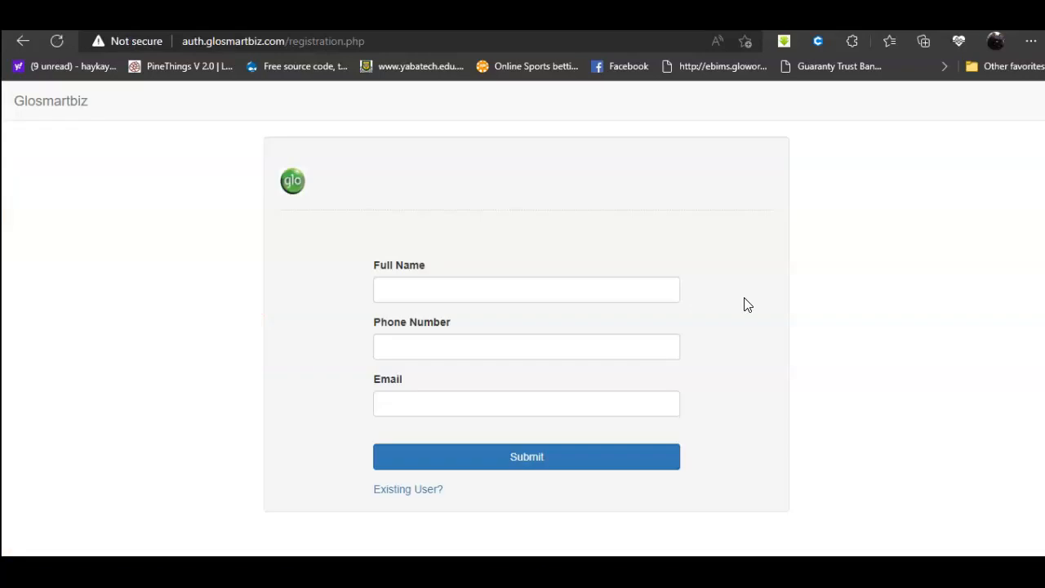
Step: Fill in the full name, phone number and email fields and submit the registration
{"action": "left_click", "coordinate": [432, 290]}
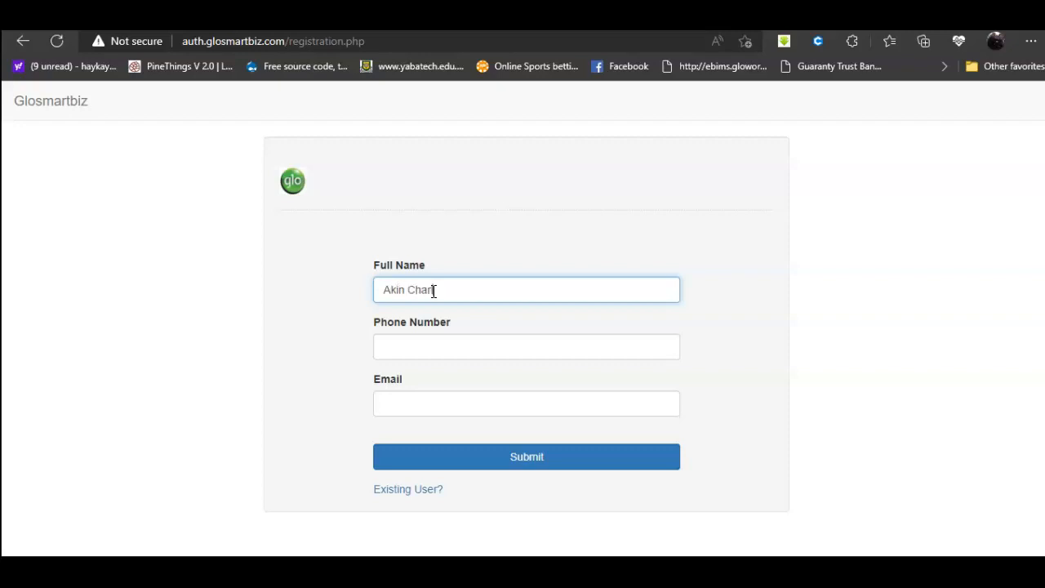
{"action": "left_click", "coordinate": [441, 348]}
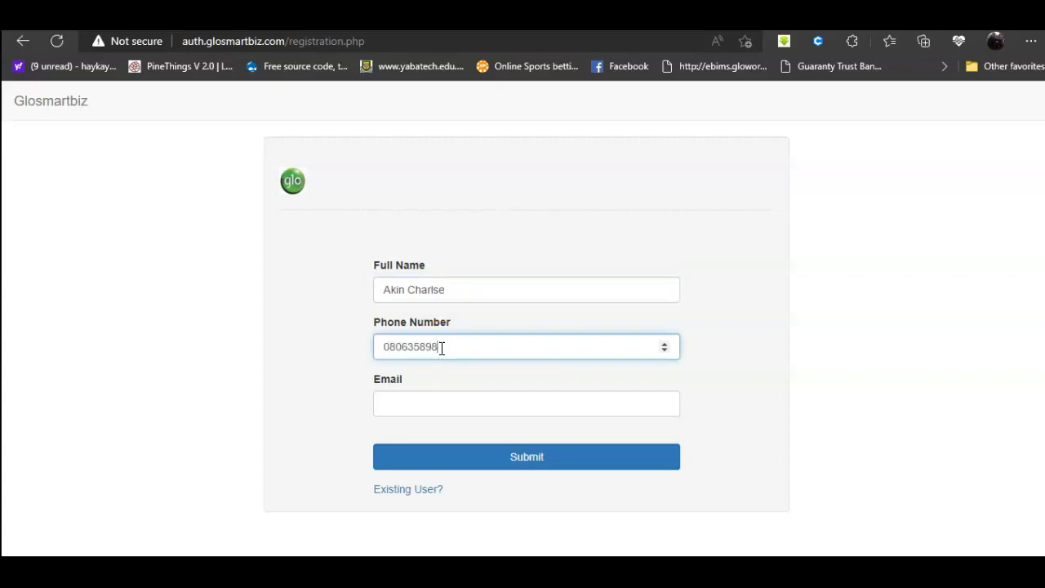
{"action": "left_click", "coordinate": [460, 403]}
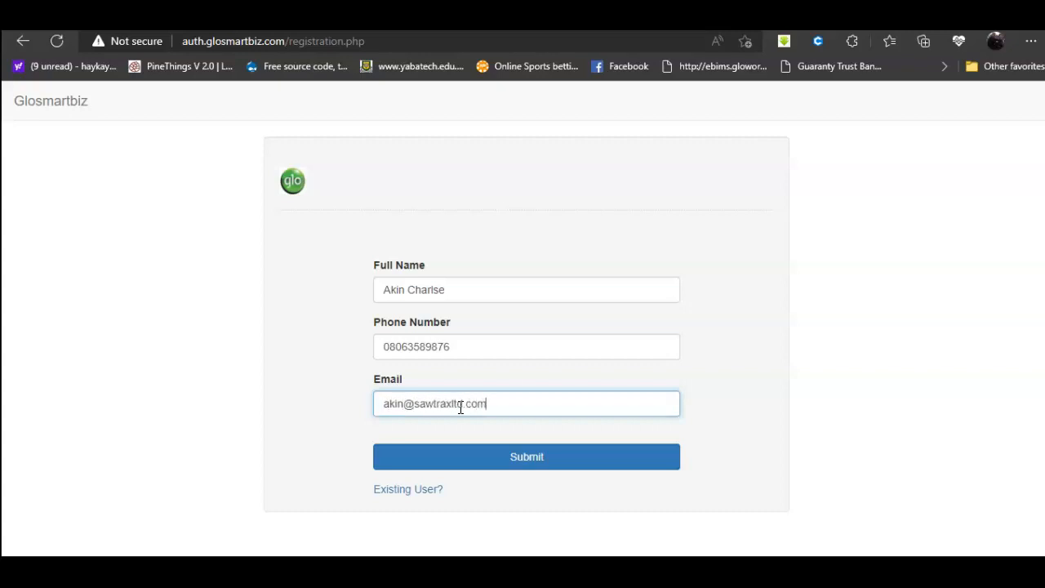
{"action": "left_click", "coordinate": [521, 468]}
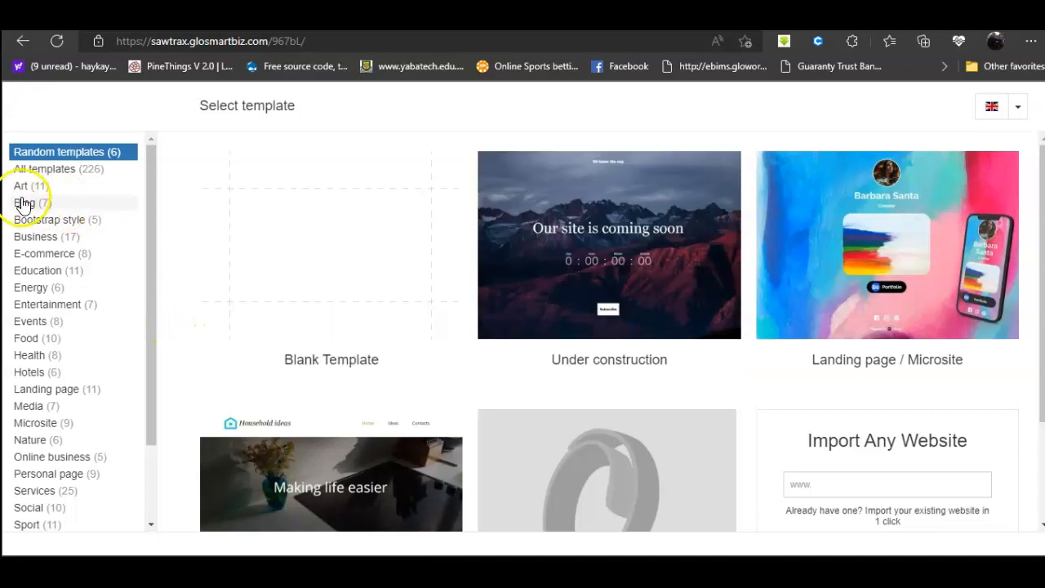
Step: Filter to Education templates and switch the site to the Academy of Fine Arts template
{"action": "scroll", "coordinate": [32, 196], "scroll_direction": "down", "scroll_amount": 3}
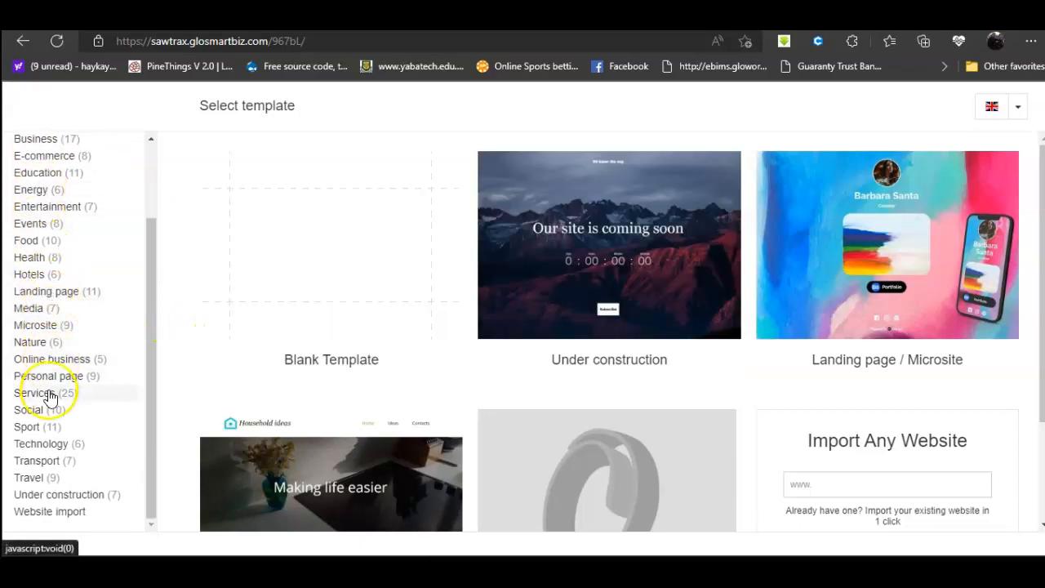
{"action": "scroll", "coordinate": [47, 399], "scroll_direction": "up", "scroll_amount": 3}
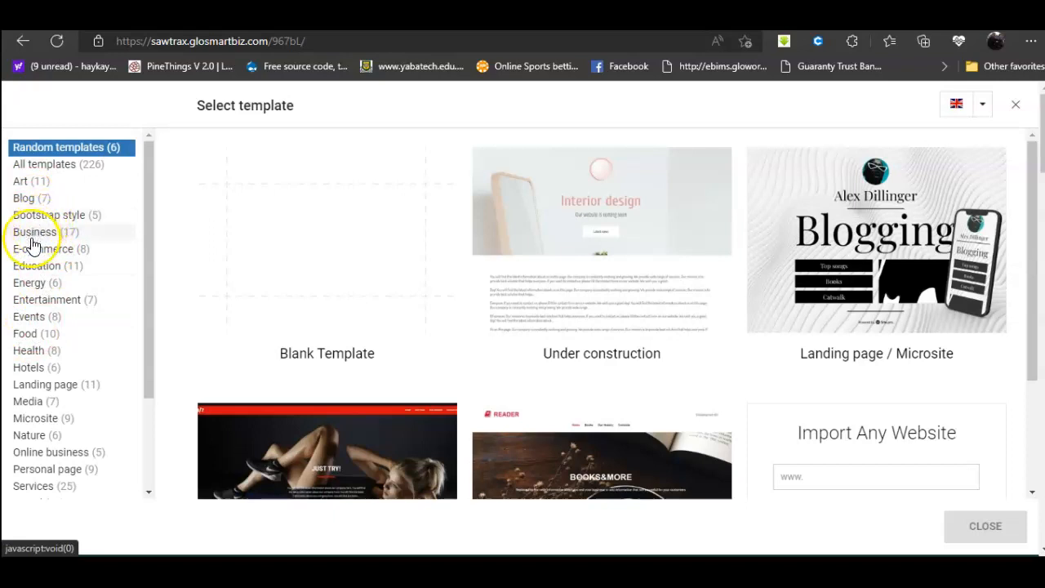
{"action": "left_click", "coordinate": [41, 268]}
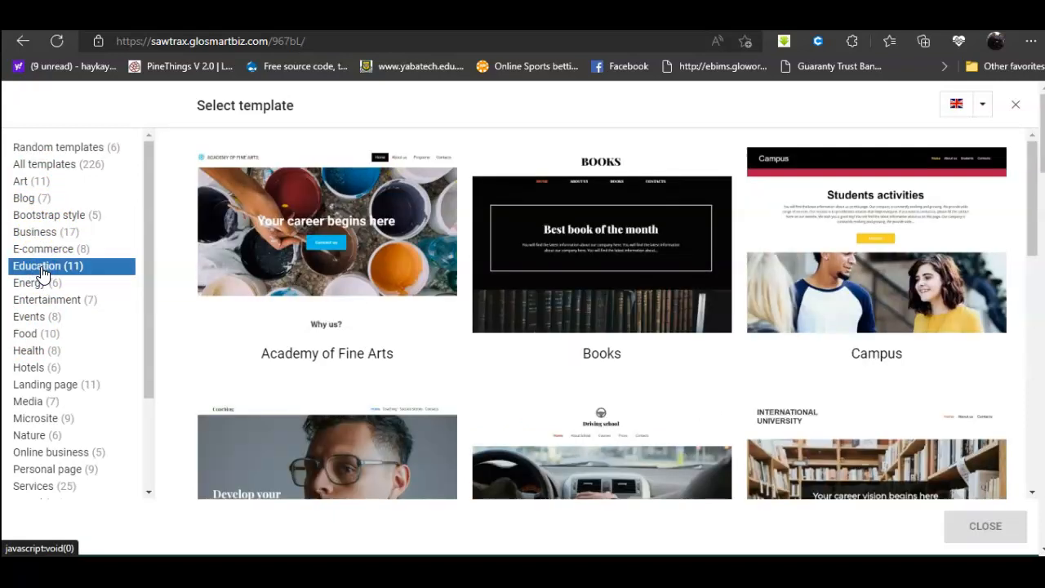
{"action": "scroll", "coordinate": [799, 291], "scroll_direction": "down", "scroll_amount": 8}
{"action": "scroll", "coordinate": [799, 291], "scroll_direction": "up", "scroll_amount": 6}
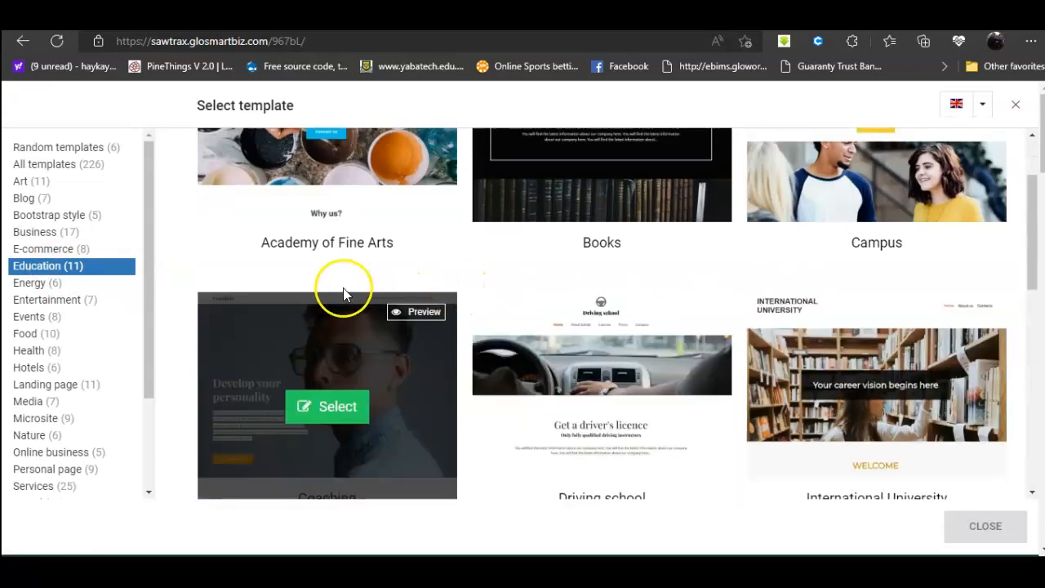
{"action": "scroll", "coordinate": [376, 263], "scroll_direction": "up", "scroll_amount": 2}
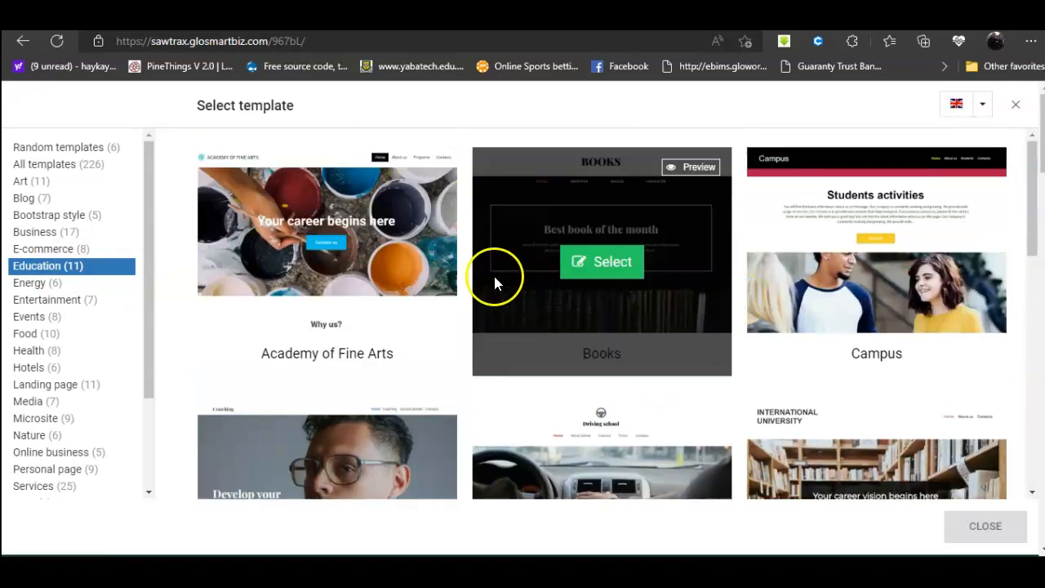
{"action": "left_click", "coordinate": [335, 261]}
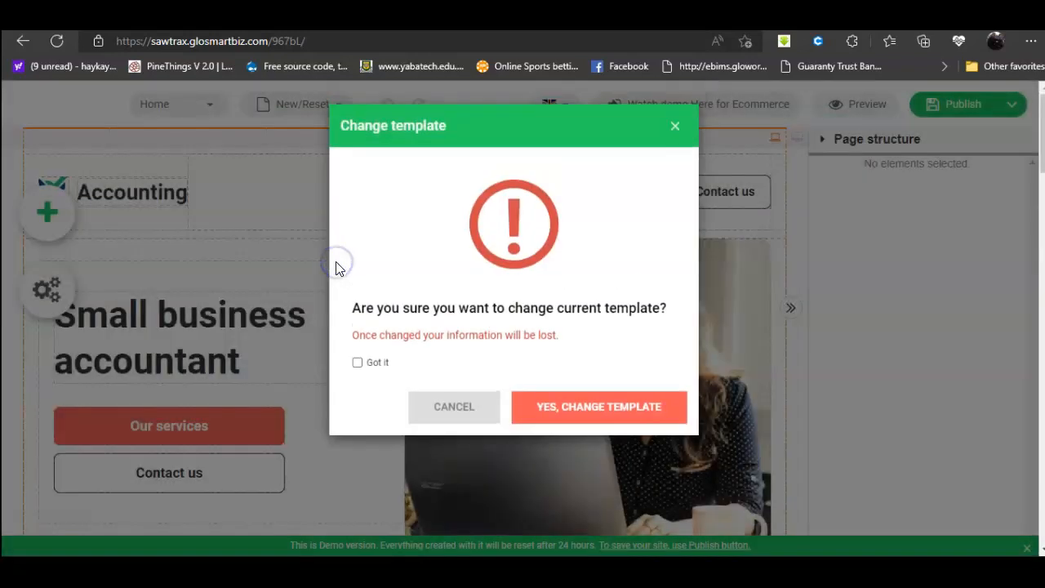
{"action": "left_click", "coordinate": [357, 362]}
{"action": "left_click", "coordinate": [566, 408]}
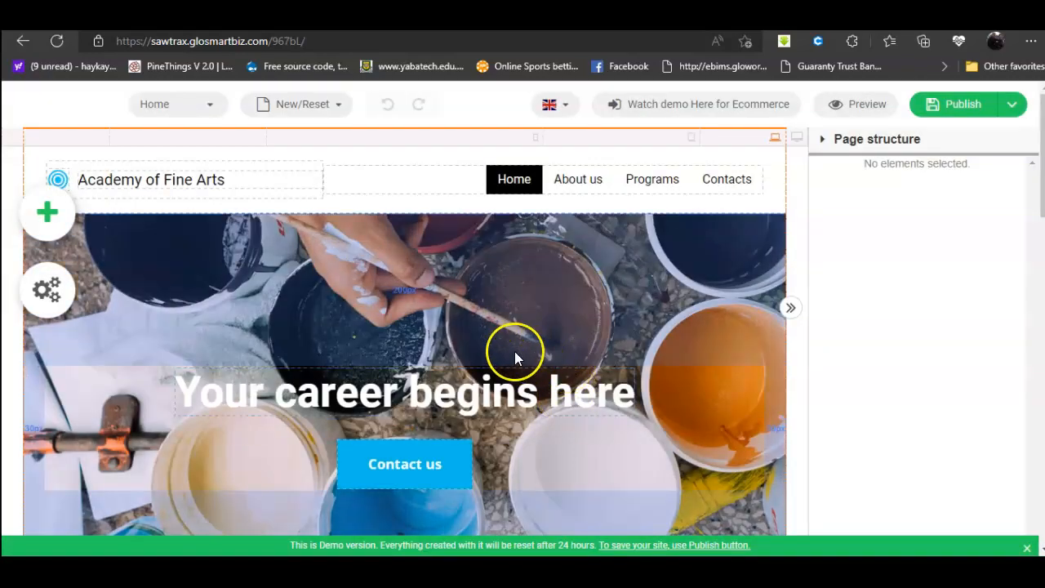
Step: Select the Academy of Fine Arts logo text and review its action list
{"action": "left_click", "coordinate": [250, 190]}
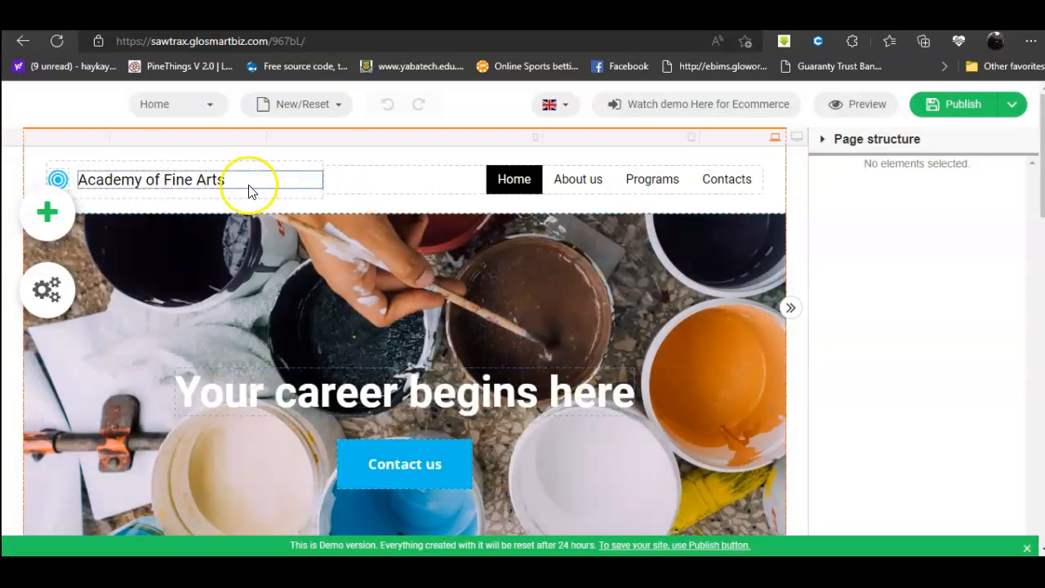
{"action": "left_click", "coordinate": [161, 178]}
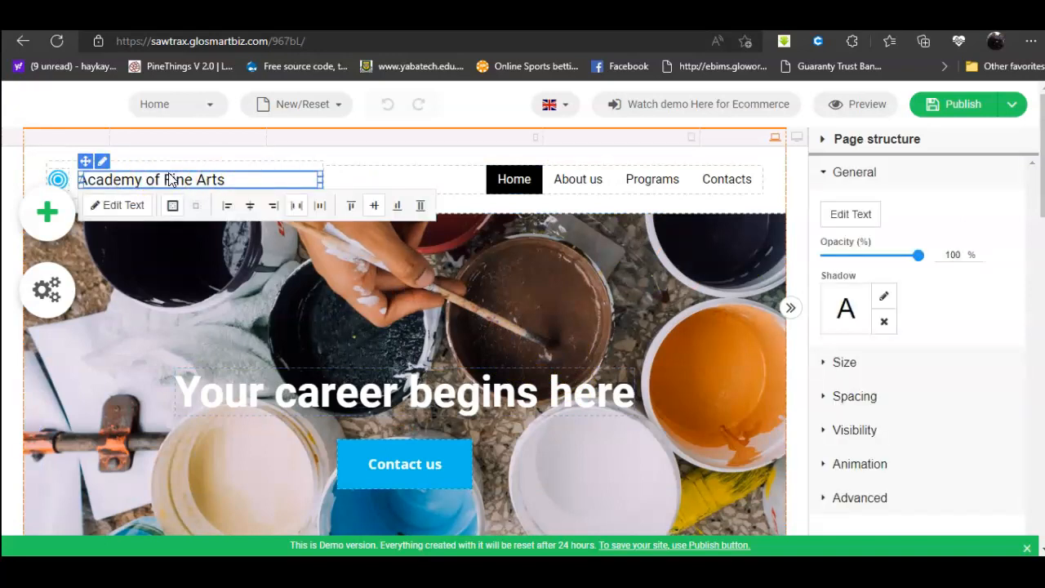
{"action": "left_click", "coordinate": [231, 180]}
{"action": "right_click", "coordinate": [95, 169]}
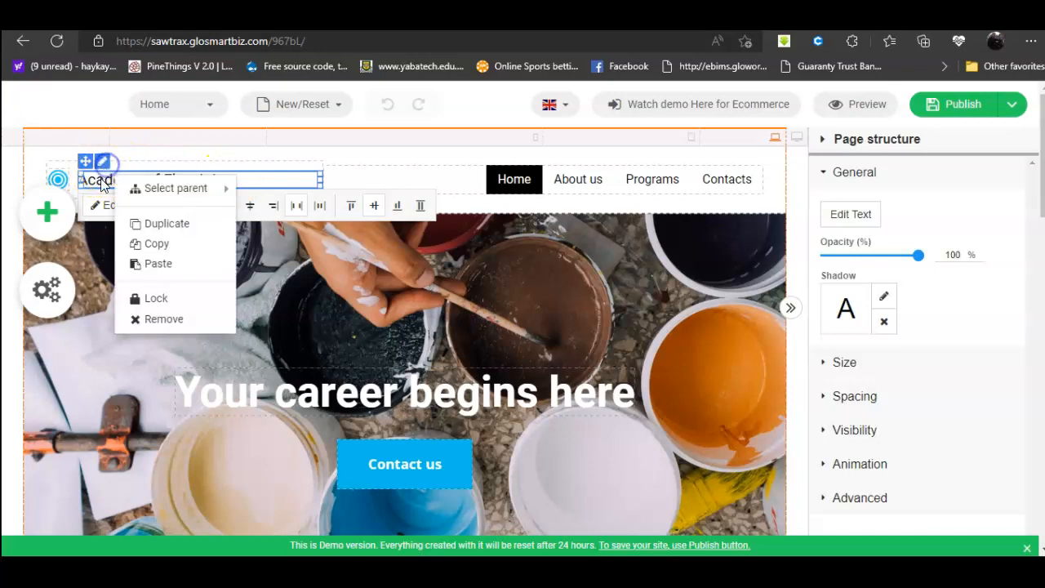
{"action": "mouse_move", "coordinate": [187, 192]}
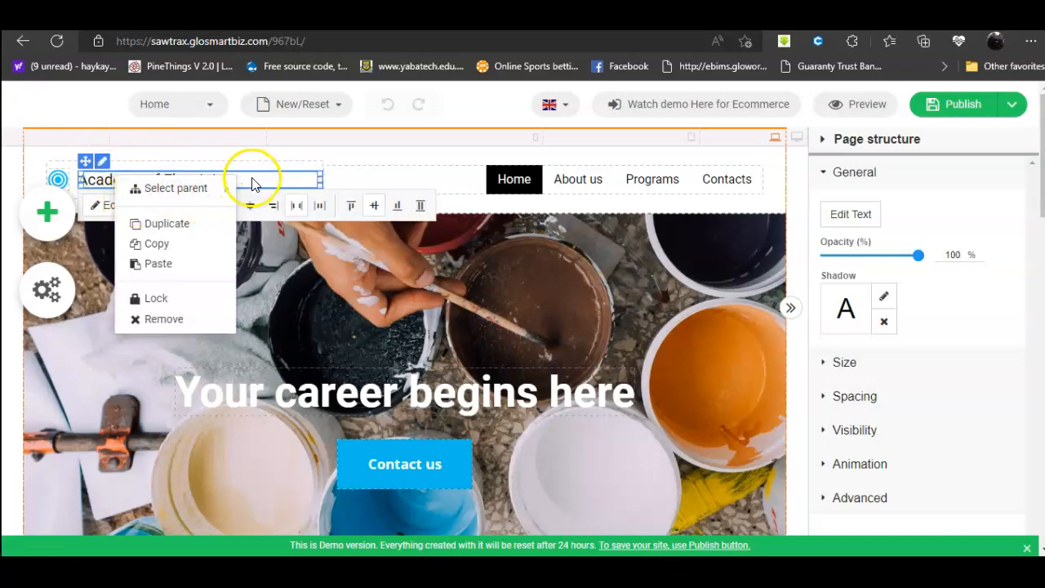
{"action": "left_click", "coordinate": [256, 181]}
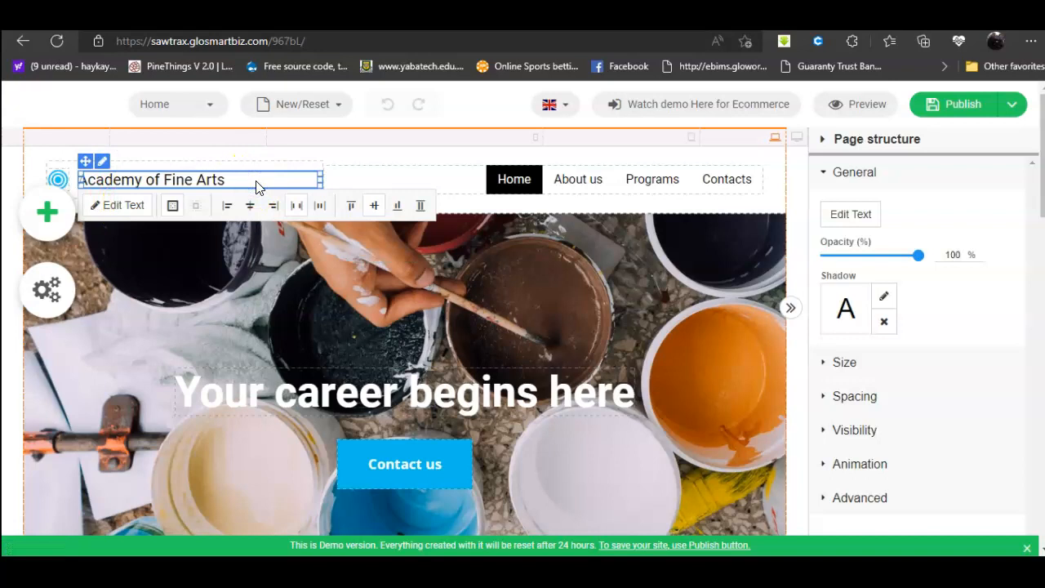
Step: Replace the logo text with TEST EDUCATION, styled italic with Page Title
{"action": "left_click", "coordinate": [114, 205]}
{"action": "left_click", "coordinate": [156, 191]}
{"action": "left_click_drag", "start_coordinate": [220, 184], "coordinate": [62, 184]}
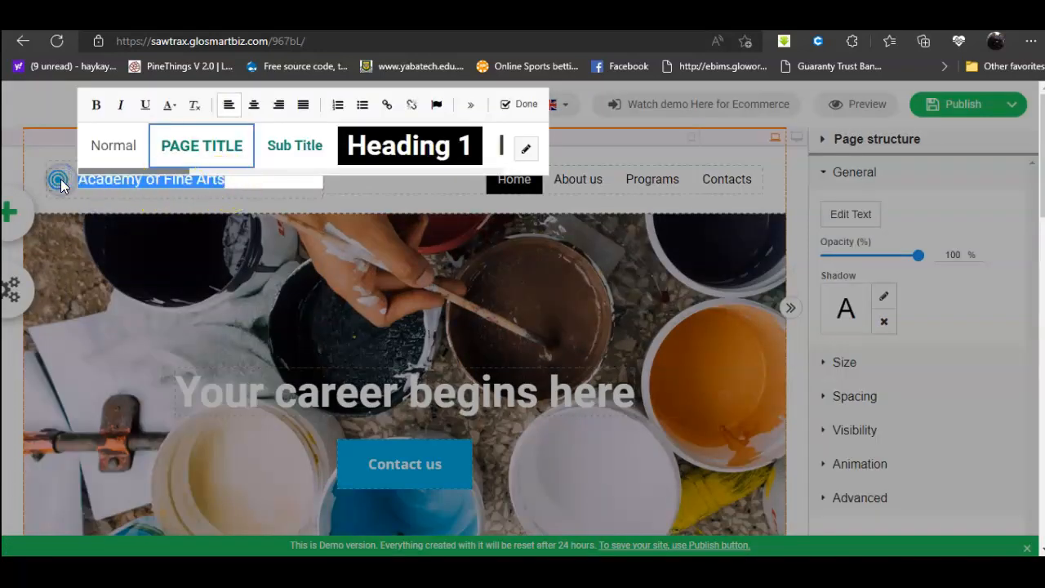
{"action": "type", "text": "TEST EDUCATION"}
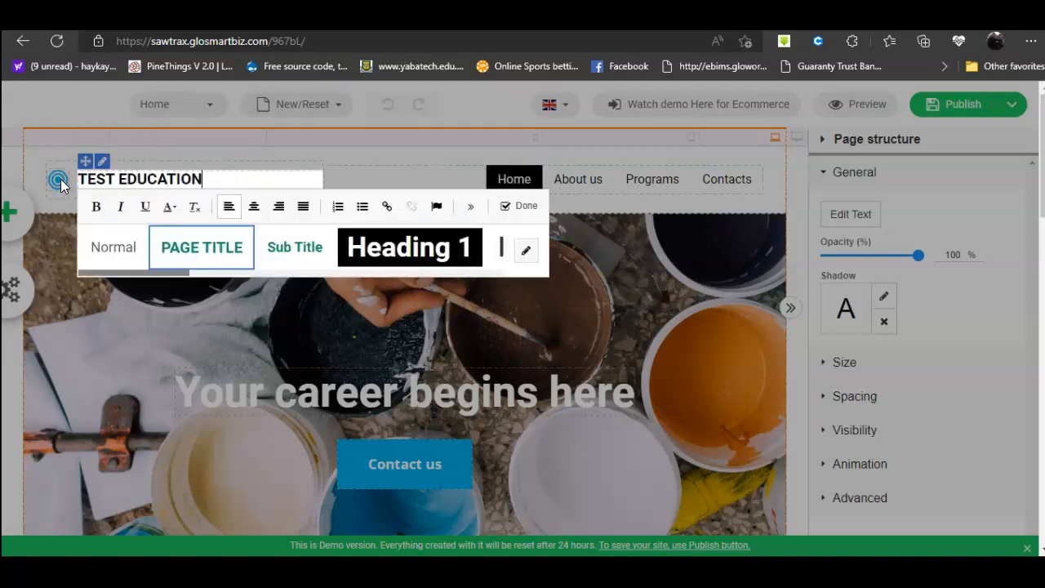
{"action": "left_click", "coordinate": [121, 209]}
{"action": "left_click", "coordinate": [203, 262]}
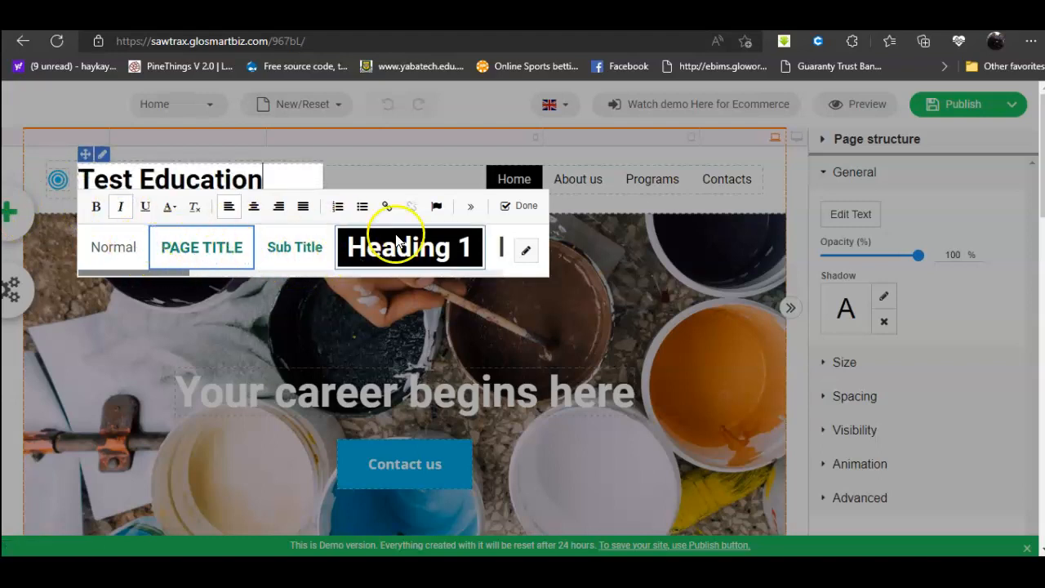
{"action": "left_click", "coordinate": [528, 211]}
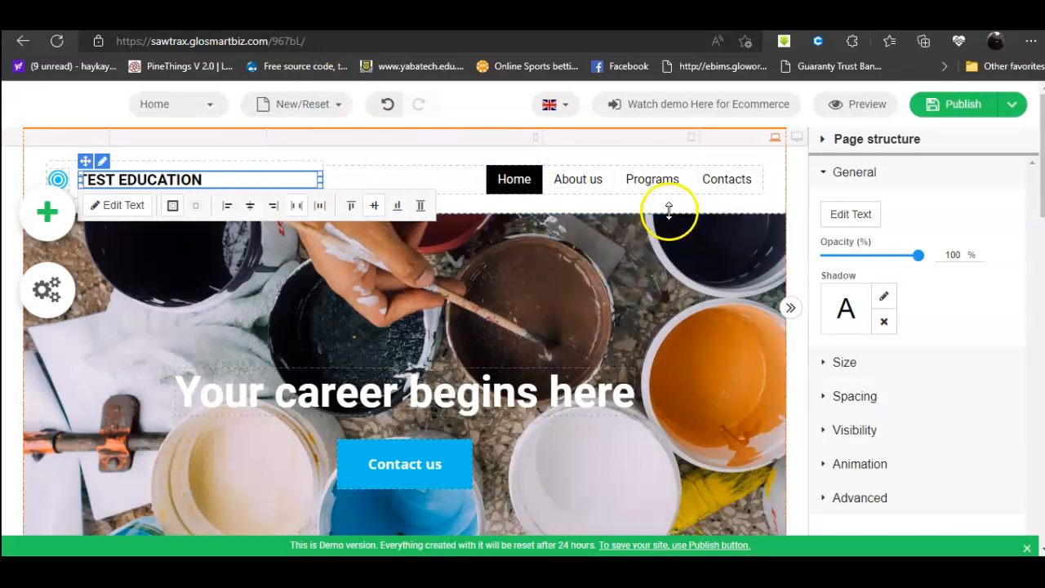
Step: Open the About us page and save the site as a draft
{"action": "left_click", "coordinate": [171, 107]}
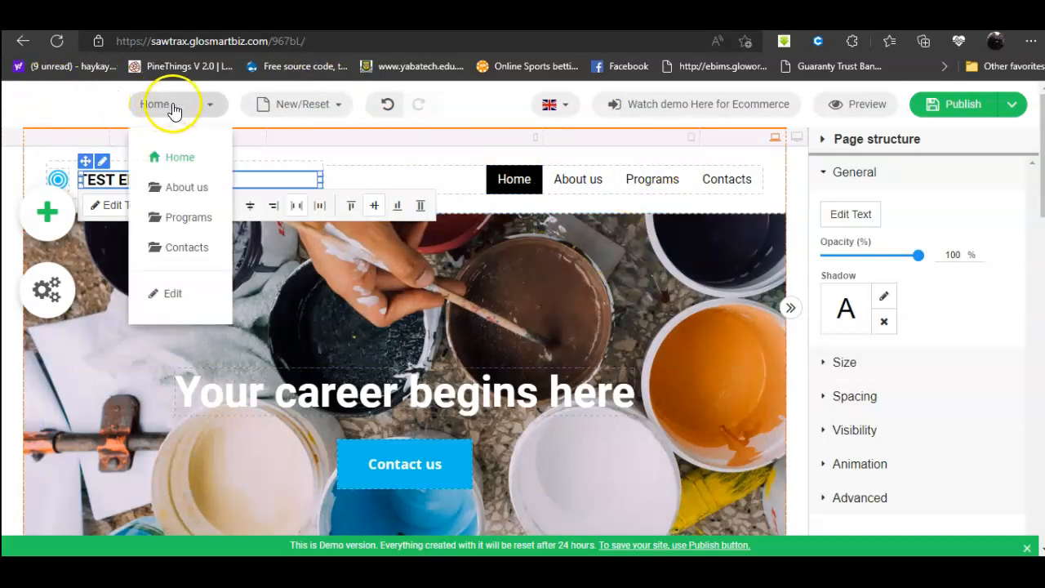
{"action": "left_click", "coordinate": [181, 188]}
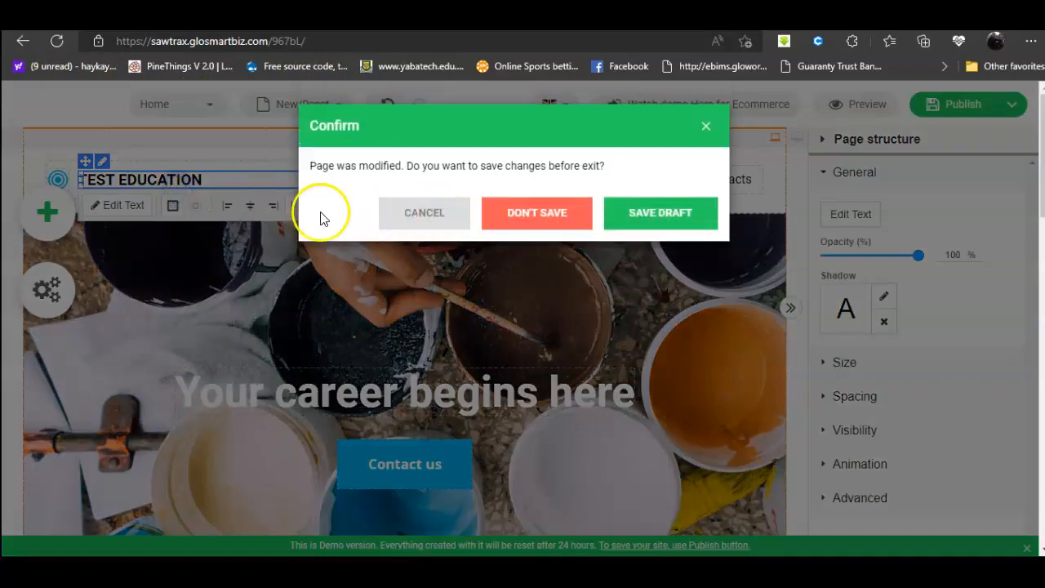
{"action": "left_click", "coordinate": [662, 217]}
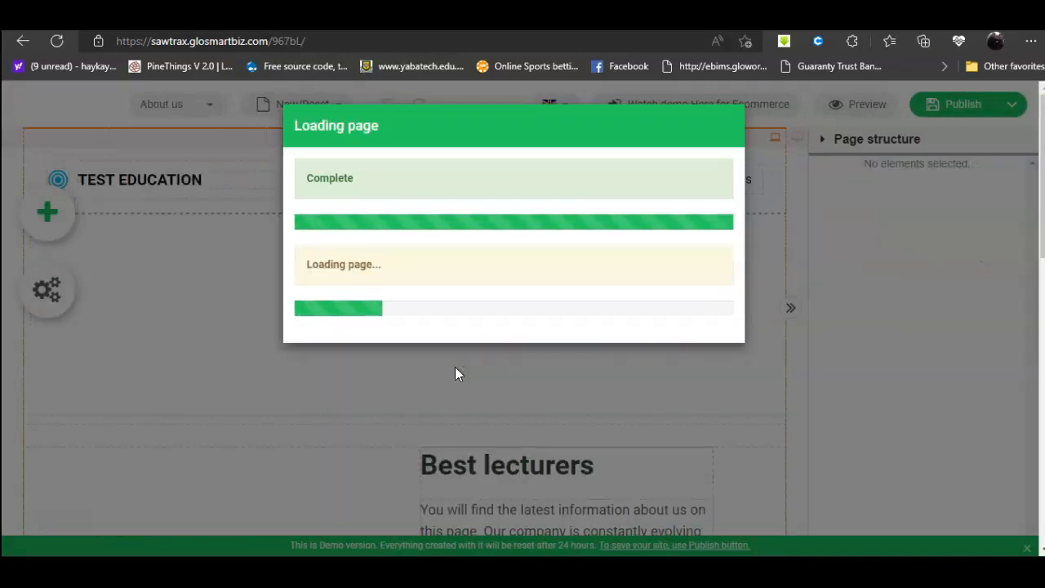
Step: Return the editor to the Home page
{"action": "scroll", "coordinate": [420, 369], "scroll_direction": "down", "scroll_amount": 5}
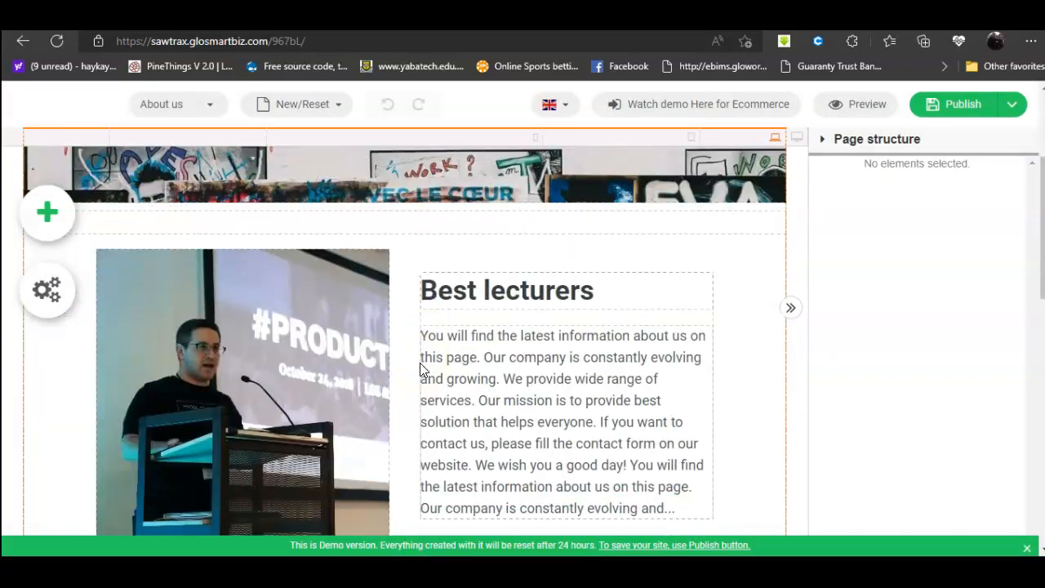
{"action": "scroll", "coordinate": [420, 371], "scroll_direction": "up", "scroll_amount": 5}
{"action": "left_click", "coordinate": [135, 104]}
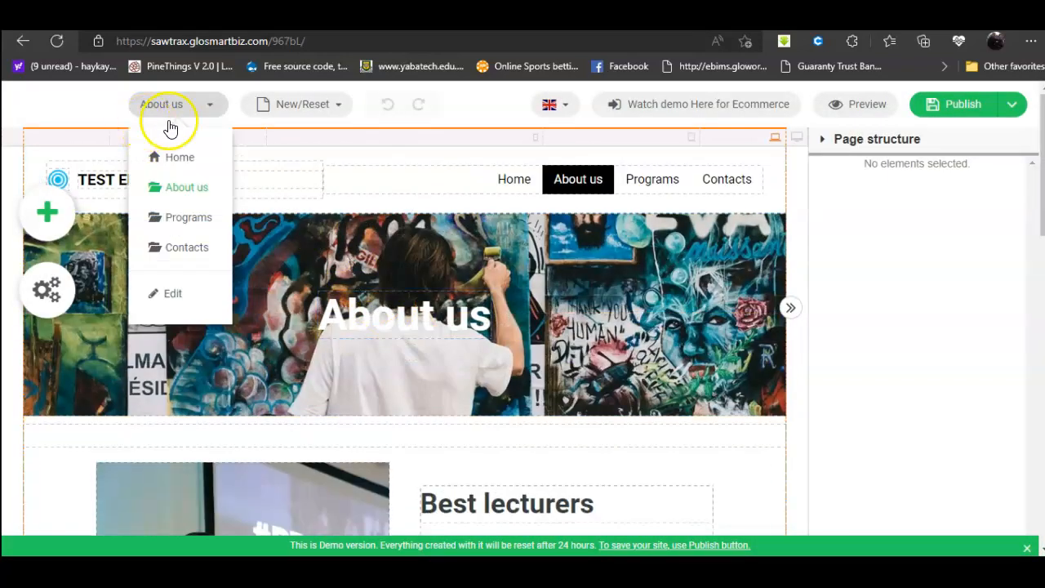
{"action": "left_click", "coordinate": [181, 157]}
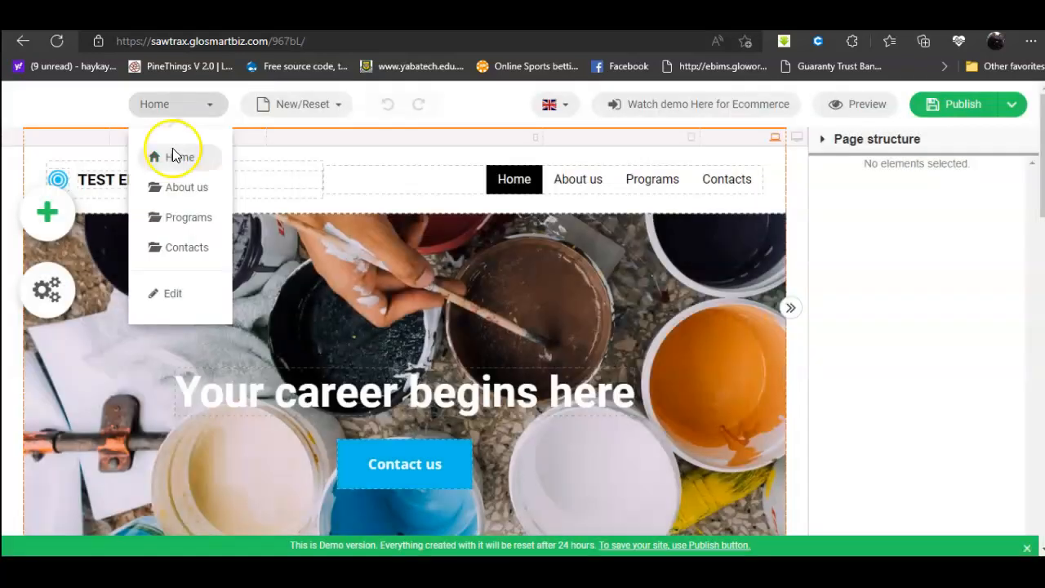
{"action": "scroll", "coordinate": [519, 394], "scroll_direction": "down", "scroll_amount": 1}
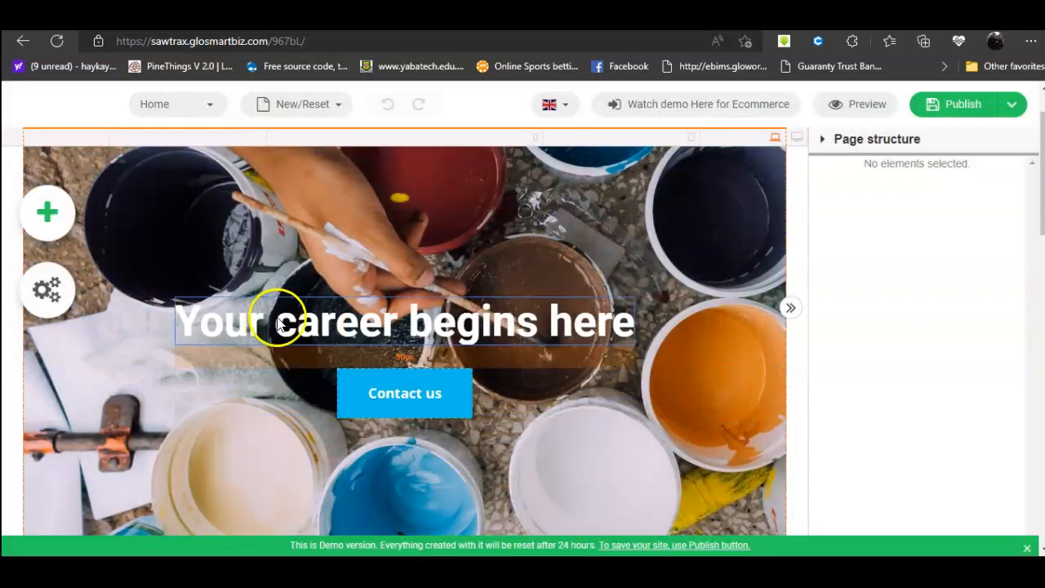
Step: Change the hero heading to 'To career begins here'
{"action": "left_click", "coordinate": [304, 321]}
{"action": "left_click", "coordinate": [213, 280]}
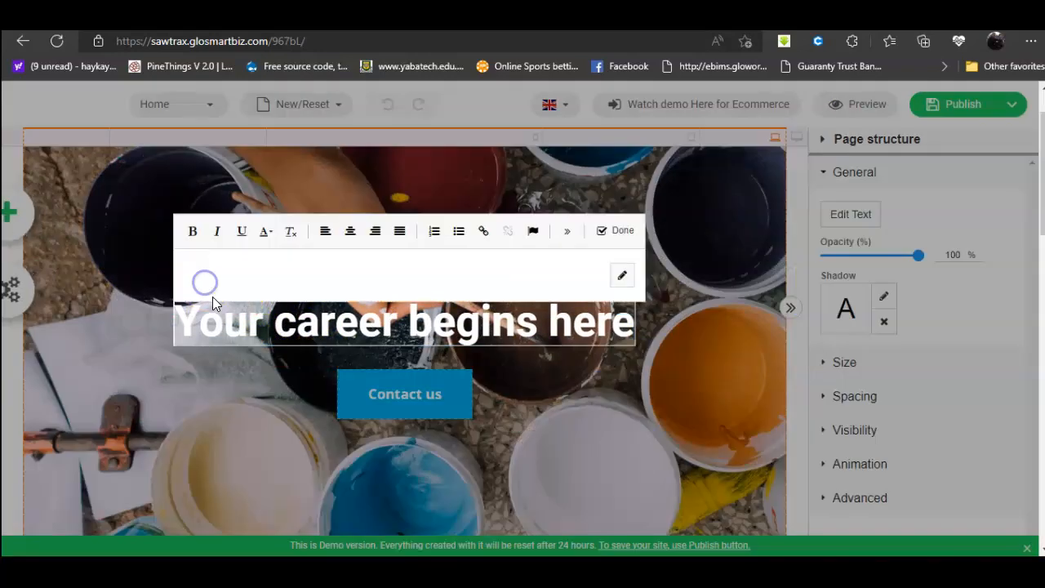
{"action": "left_click_drag", "start_coordinate": [267, 372], "coordinate": [176, 369]}
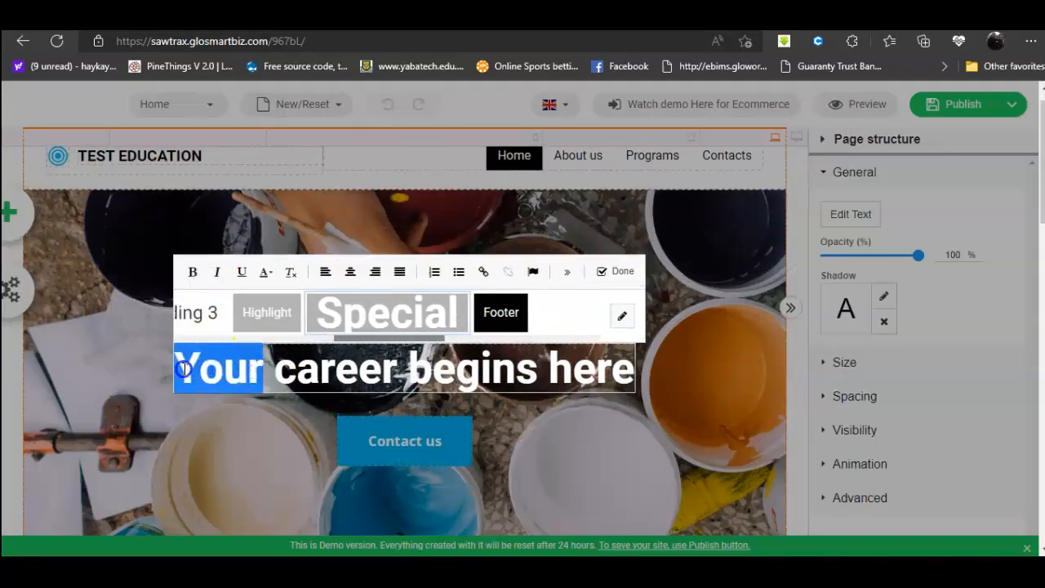
{"action": "type", "text": "To"}
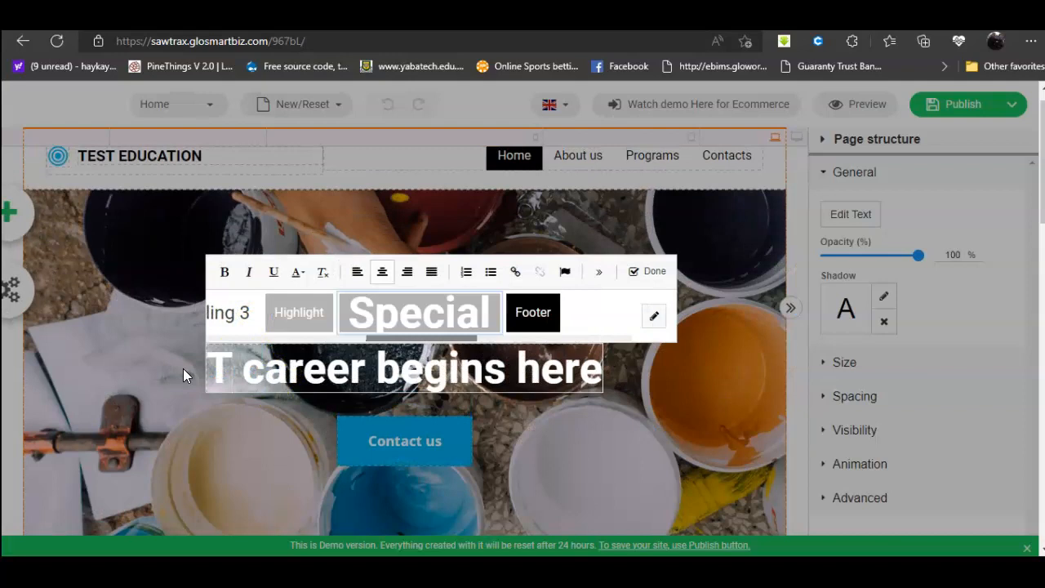
{"action": "left_click", "coordinate": [635, 271]}
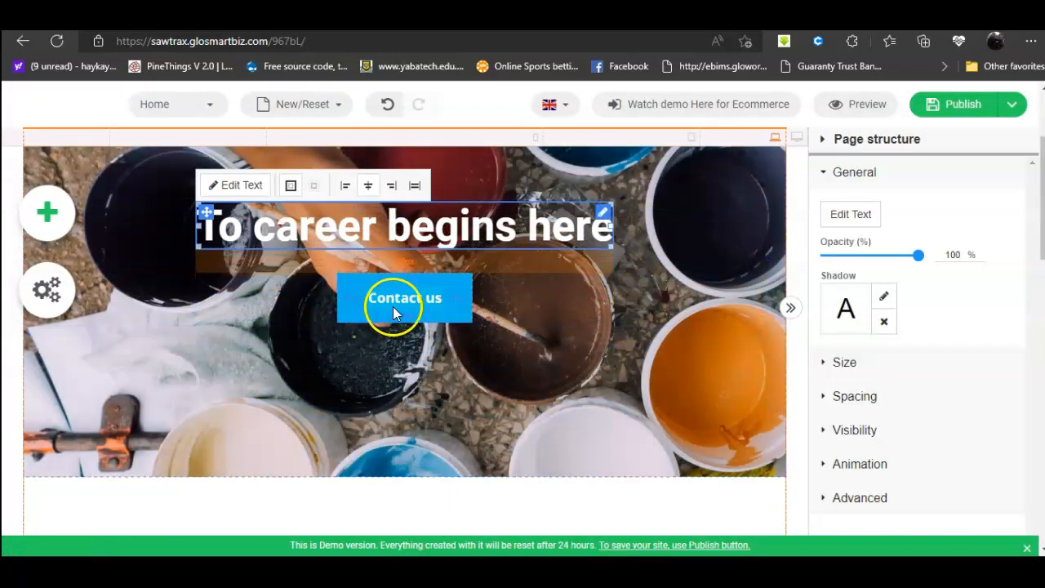
Step: Change the hero button label to 'Contact us today'
{"action": "left_click", "coordinate": [418, 297]}
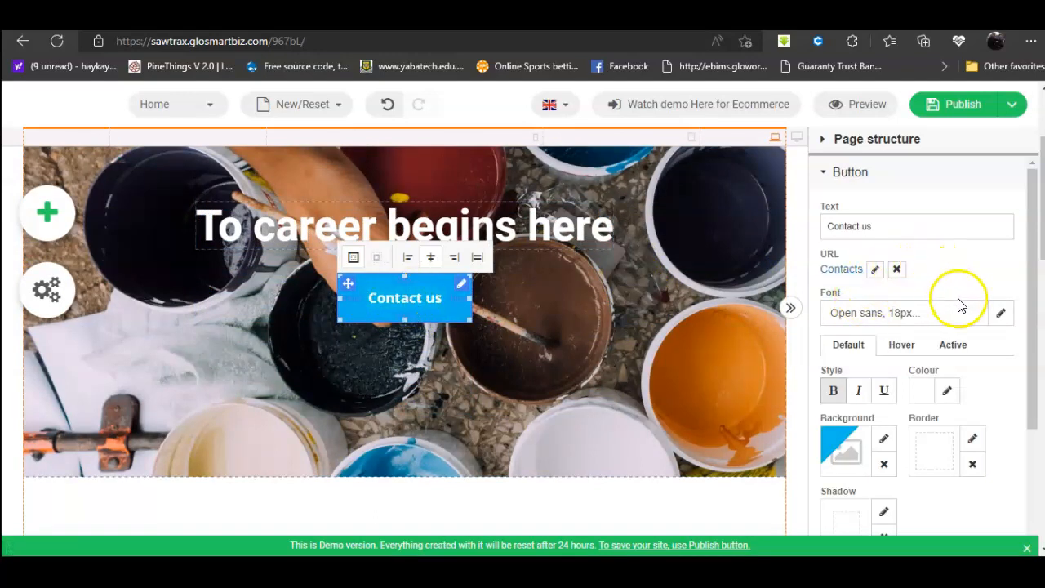
{"action": "left_click", "coordinate": [935, 226]}
{"action": "type", "text": "today"}
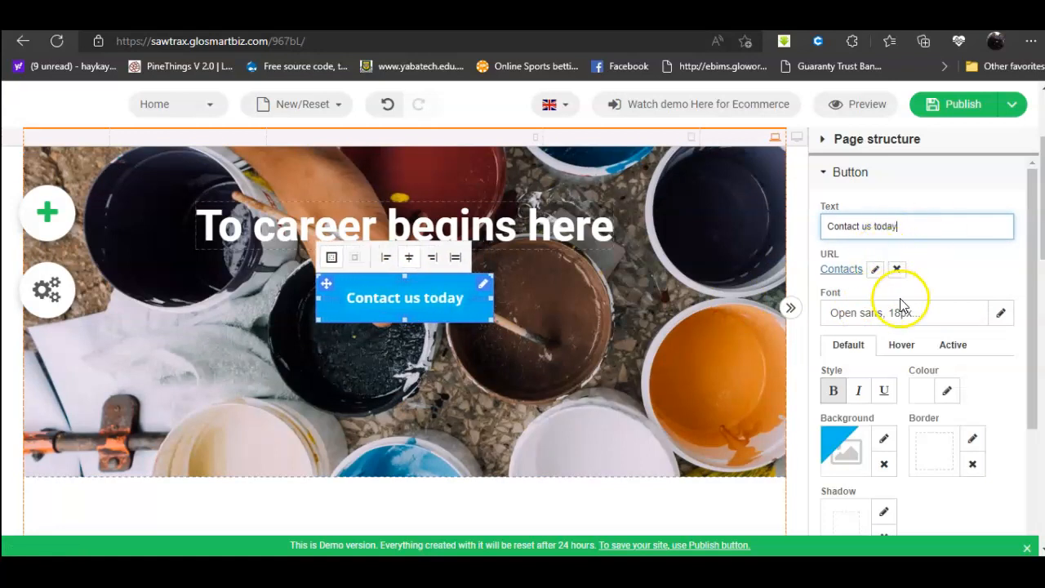
{"action": "scroll", "coordinate": [944, 330], "scroll_direction": "down", "scroll_amount": 3}
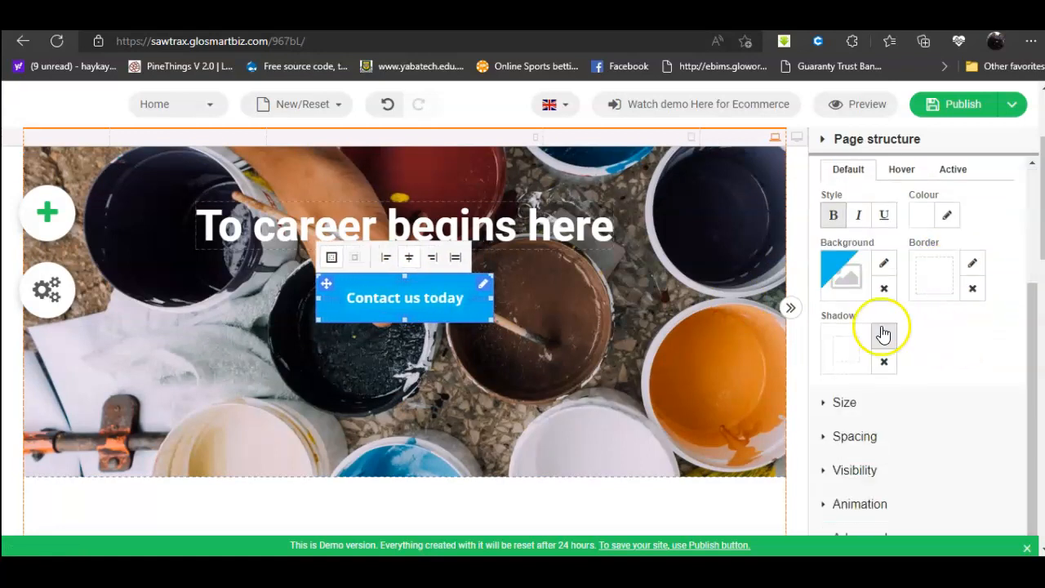
{"action": "scroll", "coordinate": [454, 342], "scroll_direction": "down", "scroll_amount": 5}
Step: Replace the Career guarantee briefcase icon with the Font Awesome user icon
{"action": "left_click", "coordinate": [357, 276]}
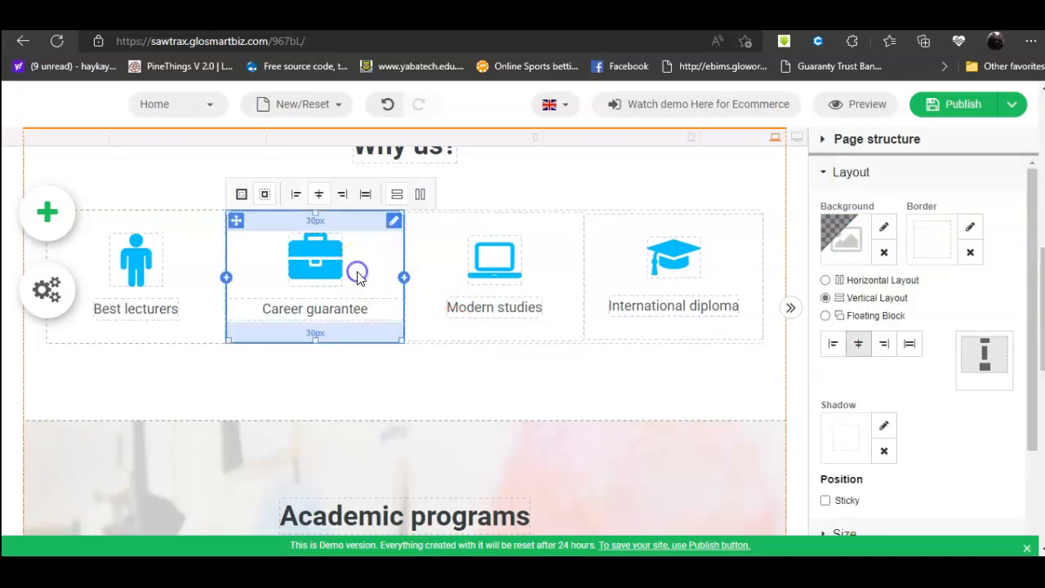
{"action": "left_click", "coordinate": [317, 307]}
{"action": "left_click", "coordinate": [339, 262]}
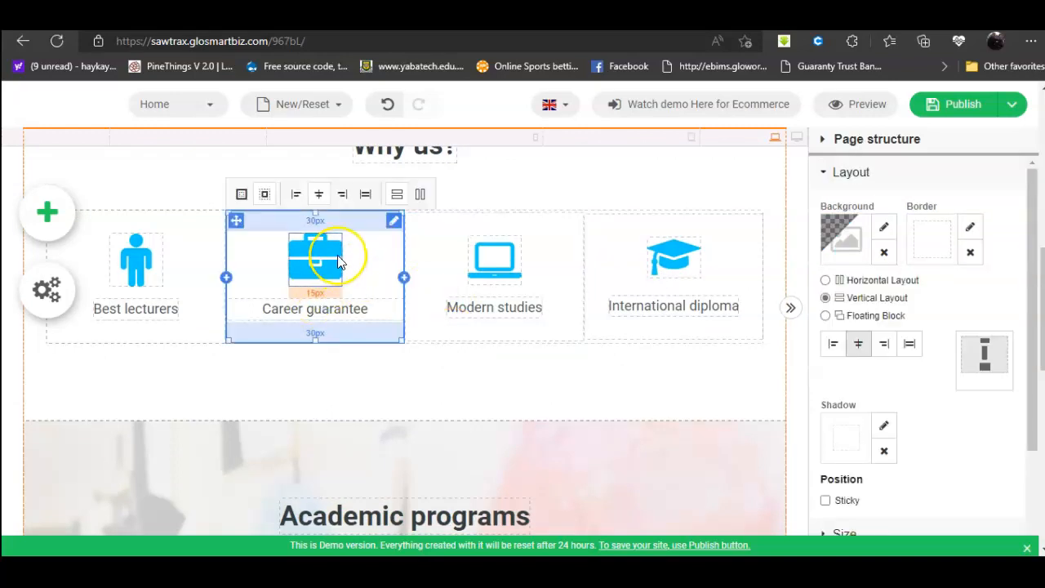
{"action": "left_click", "coordinate": [240, 196]}
{"action": "left_click", "coordinate": [310, 319]}
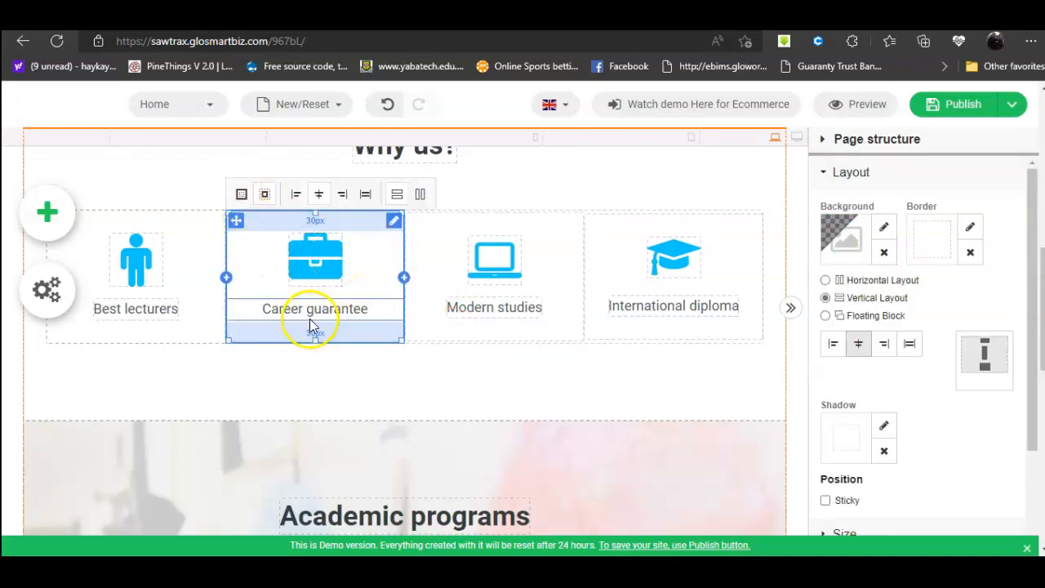
{"action": "left_click", "coordinate": [317, 251]}
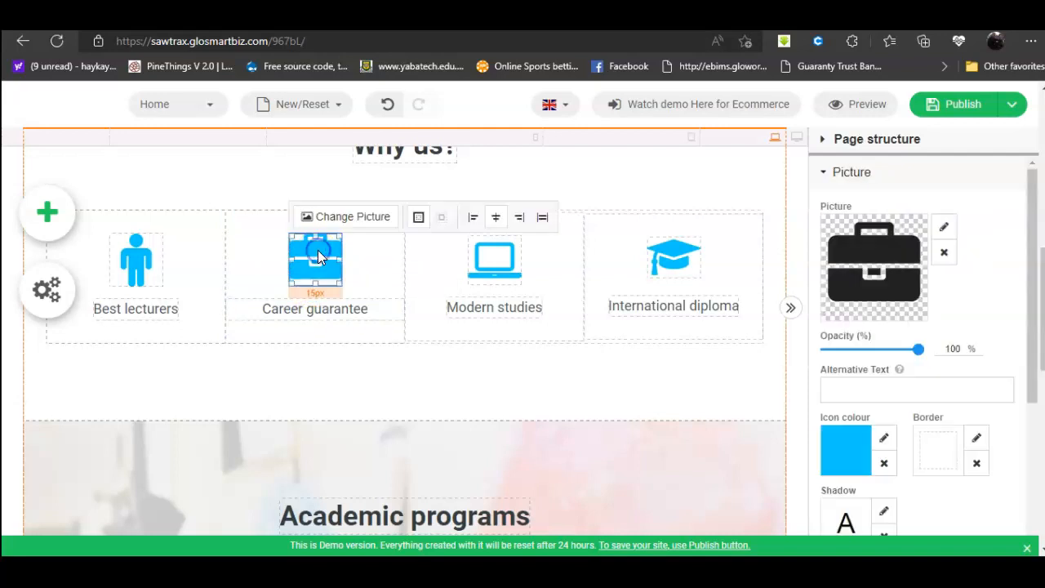
{"action": "left_click", "coordinate": [944, 227]}
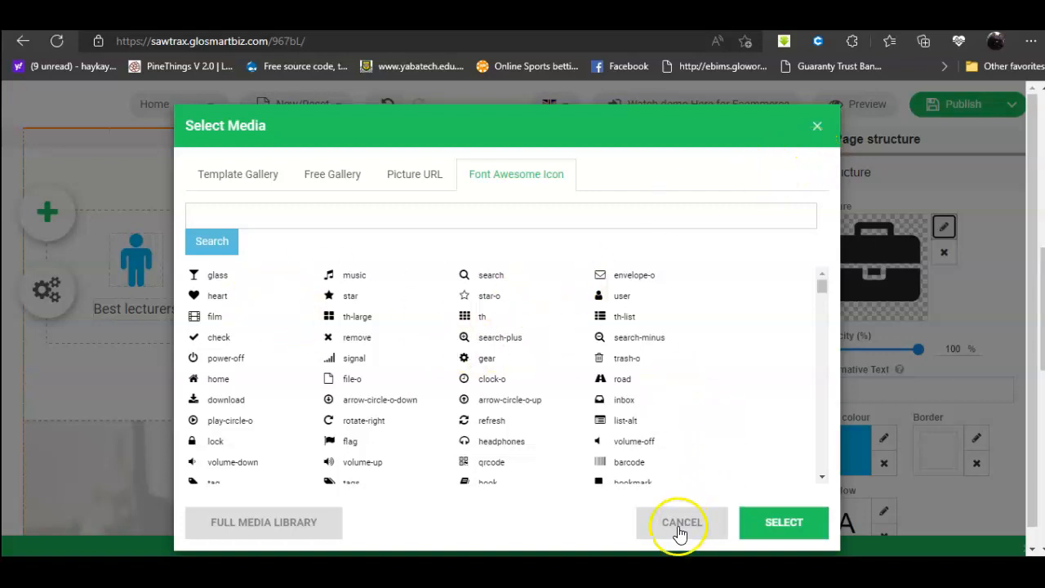
{"action": "left_click", "coordinate": [625, 295]}
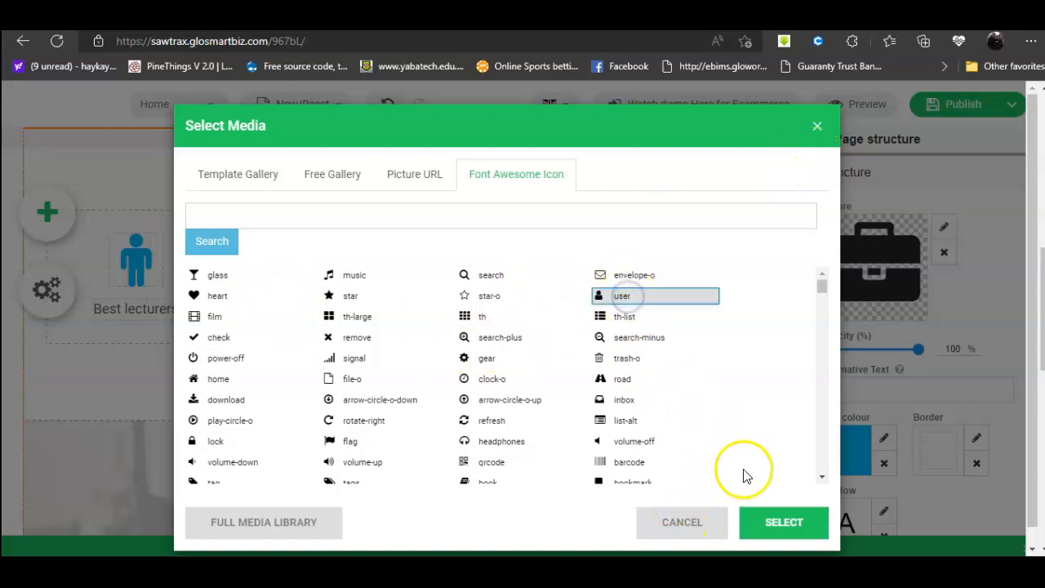
{"action": "left_click", "coordinate": [781, 527]}
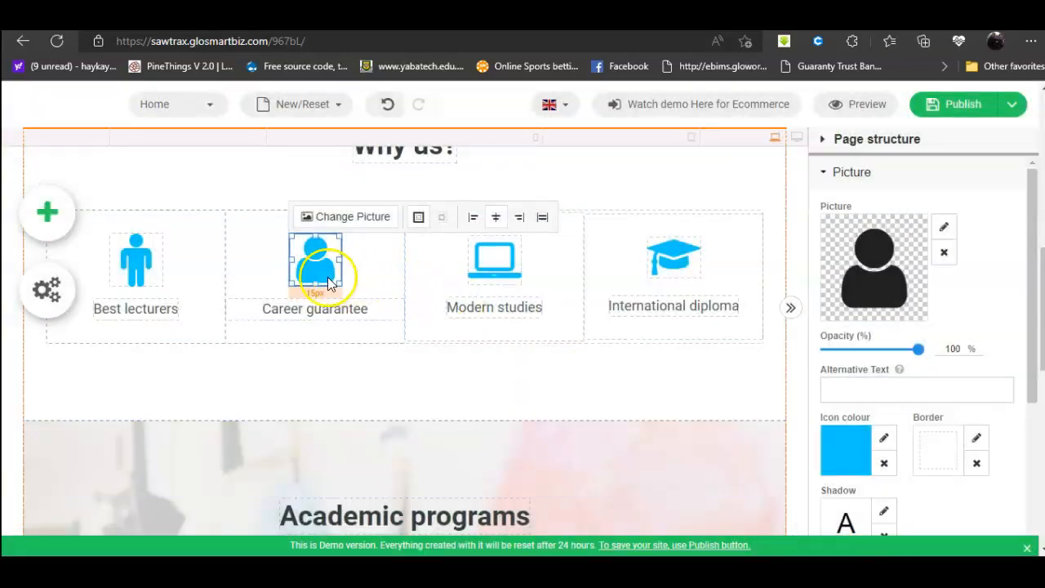
Step: Save the site draft from the Publish menu
{"action": "scroll", "coordinate": [571, 351], "scroll_direction": "down", "scroll_amount": 10}
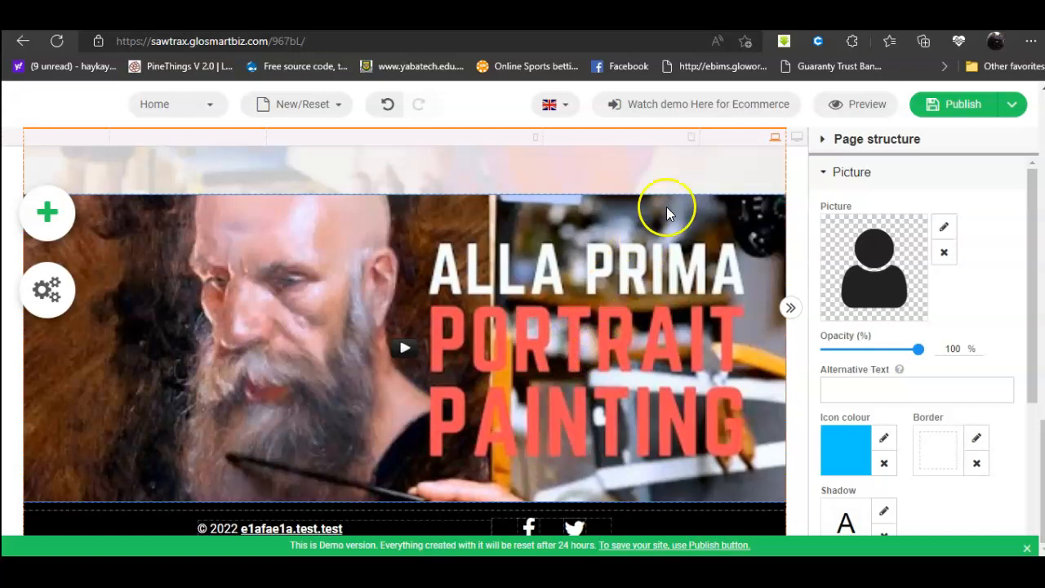
{"action": "mouse_move", "coordinate": [954, 103]}
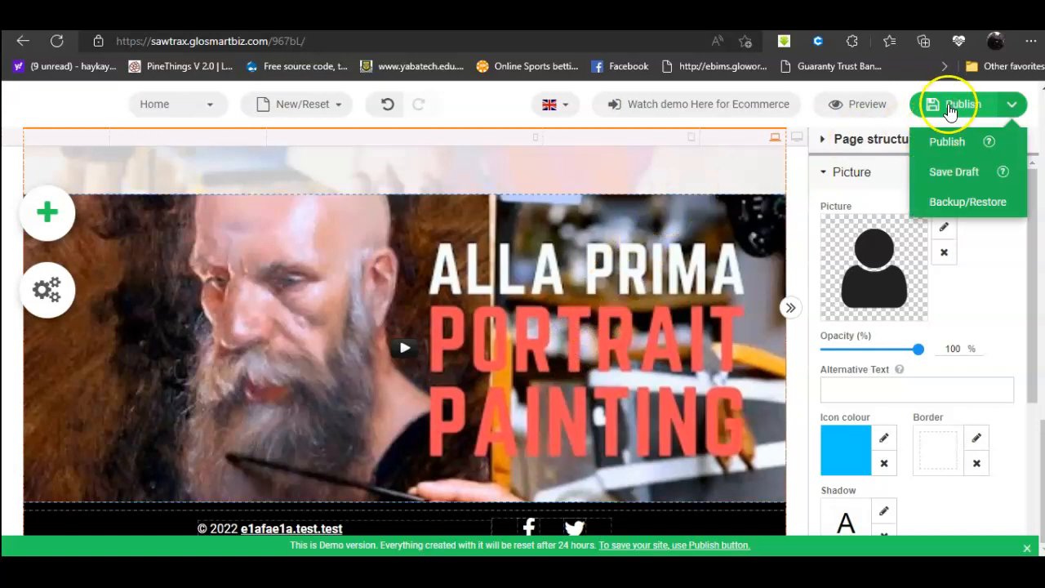
{"action": "left_click", "coordinate": [935, 187]}
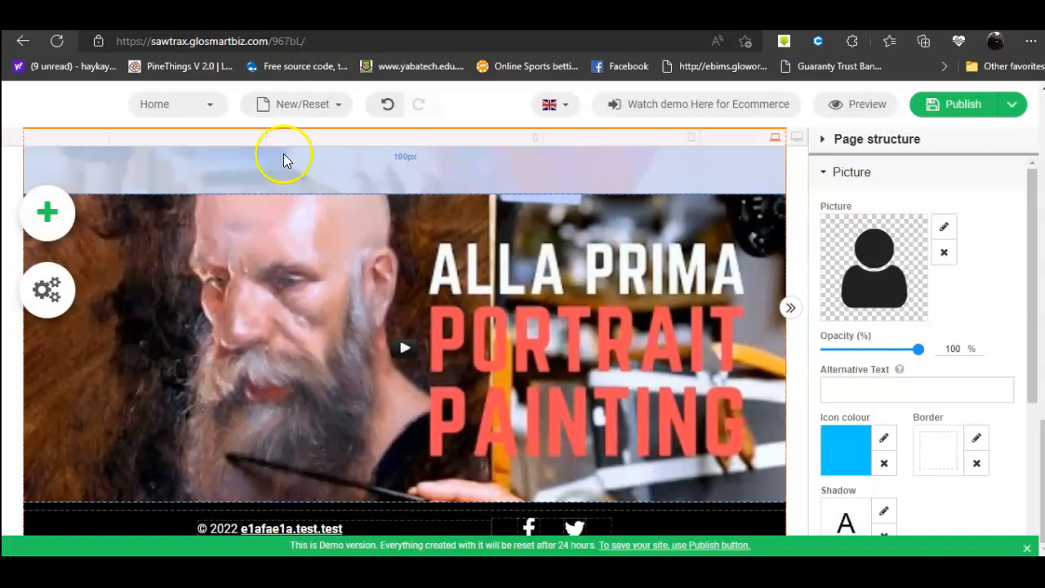
{"action": "left_click", "coordinate": [145, 103]}
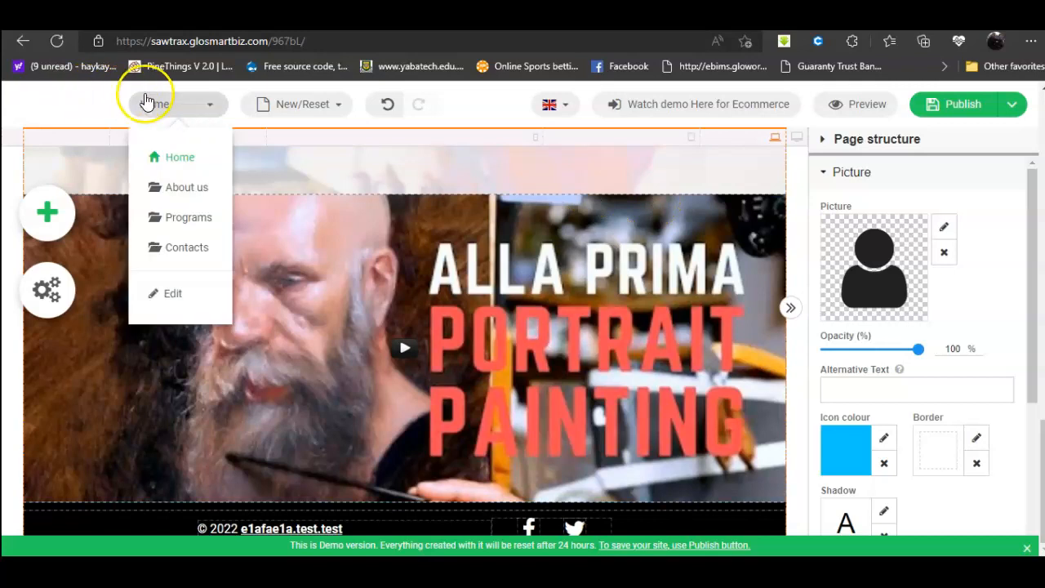
Step: Switch to the About us page and select its graffiti banner section
{"action": "left_click", "coordinate": [187, 189]}
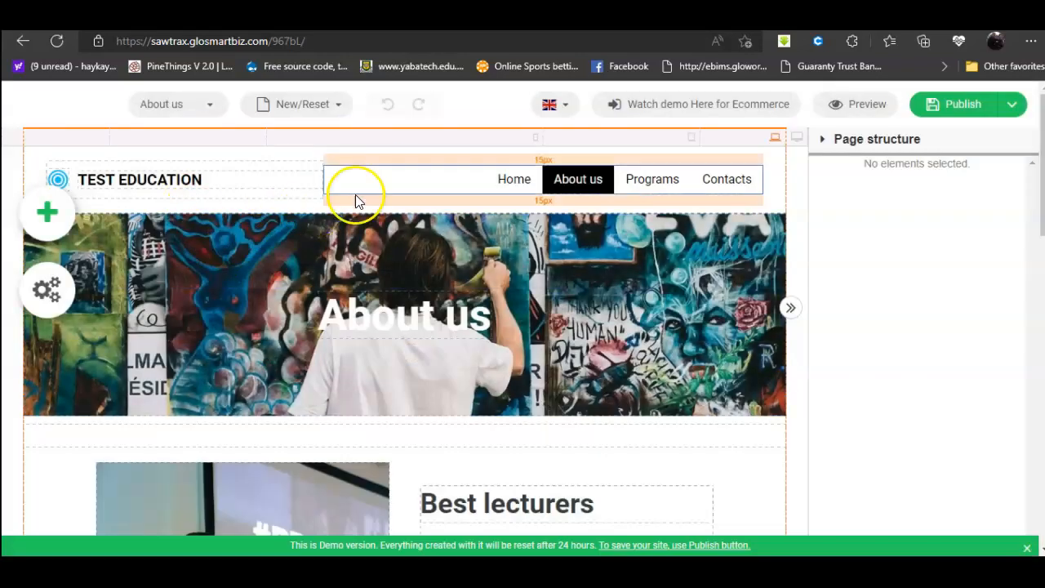
{"action": "scroll", "coordinate": [530, 366], "scroll_direction": "down", "scroll_amount": 1}
{"action": "scroll", "coordinate": [492, 361], "scroll_direction": "up", "scroll_amount": 1}
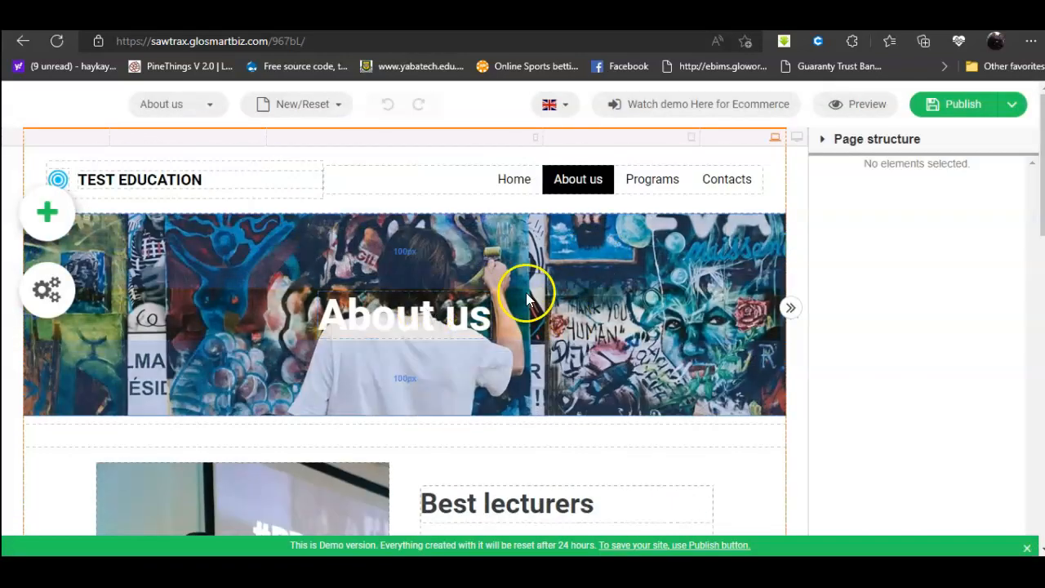
{"action": "left_click", "coordinate": [627, 314]}
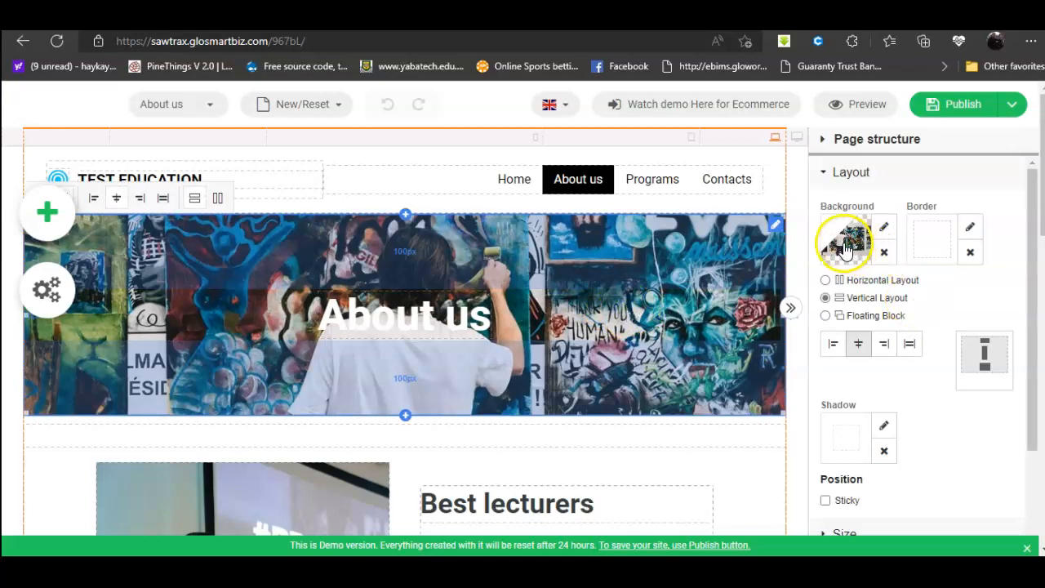
Step: Replace the About us banner's graffiti background with the room interior photo
{"action": "left_click", "coordinate": [884, 229]}
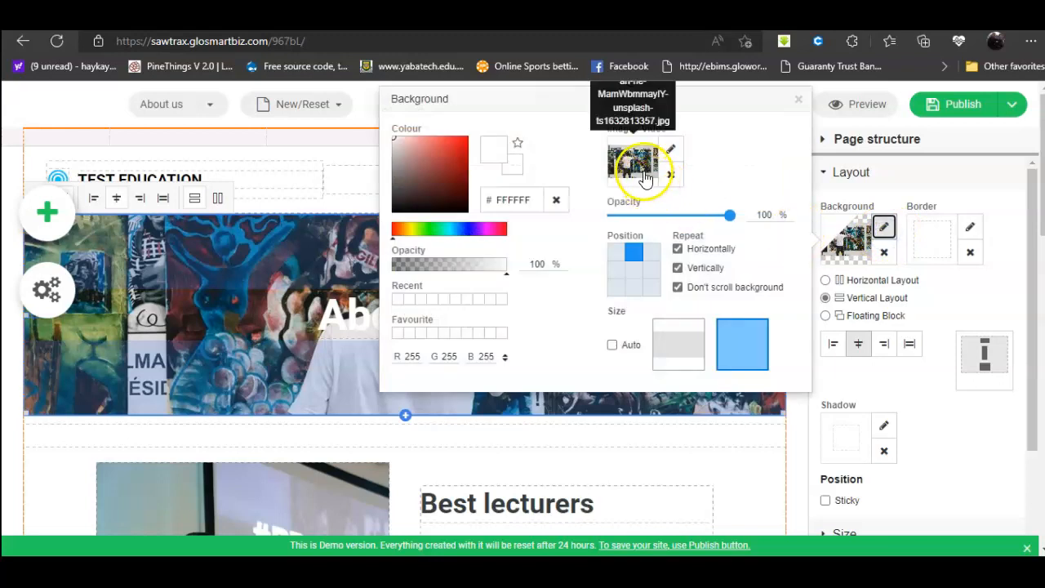
{"action": "left_click", "coordinate": [671, 175]}
{"action": "left_click", "coordinate": [670, 149]}
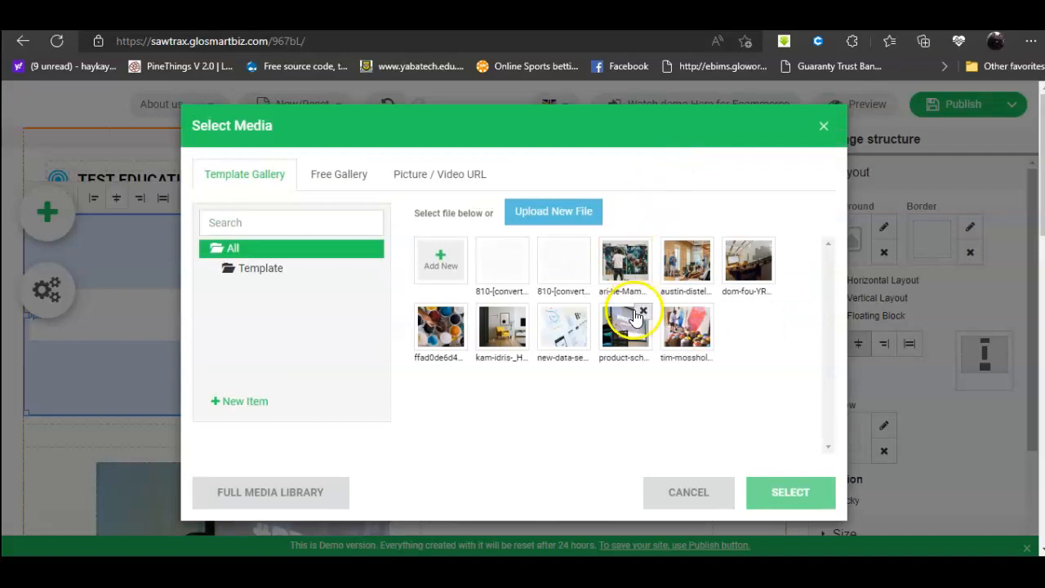
{"action": "left_click", "coordinate": [551, 214]}
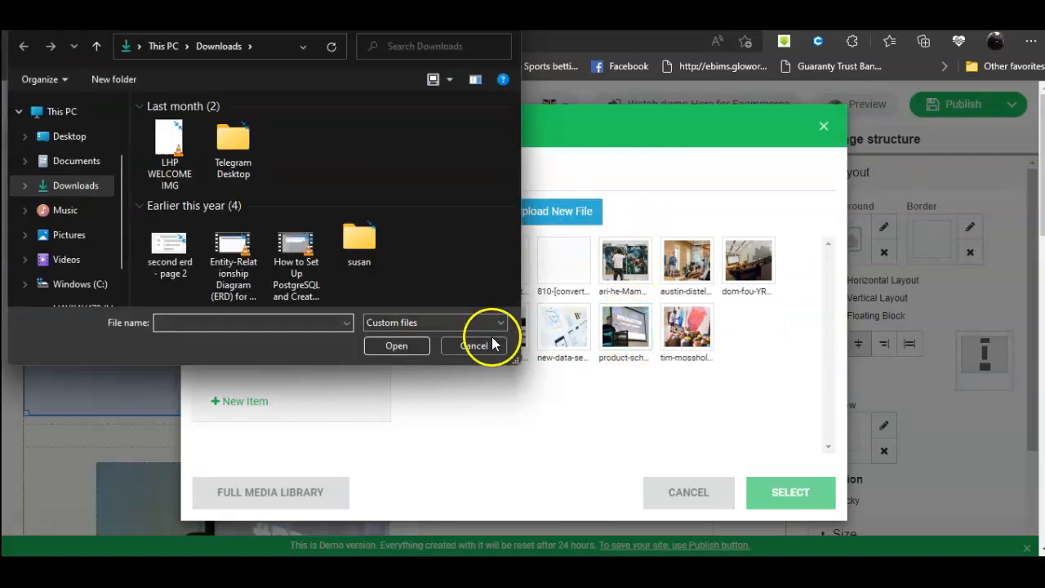
{"action": "left_click", "coordinate": [490, 345]}
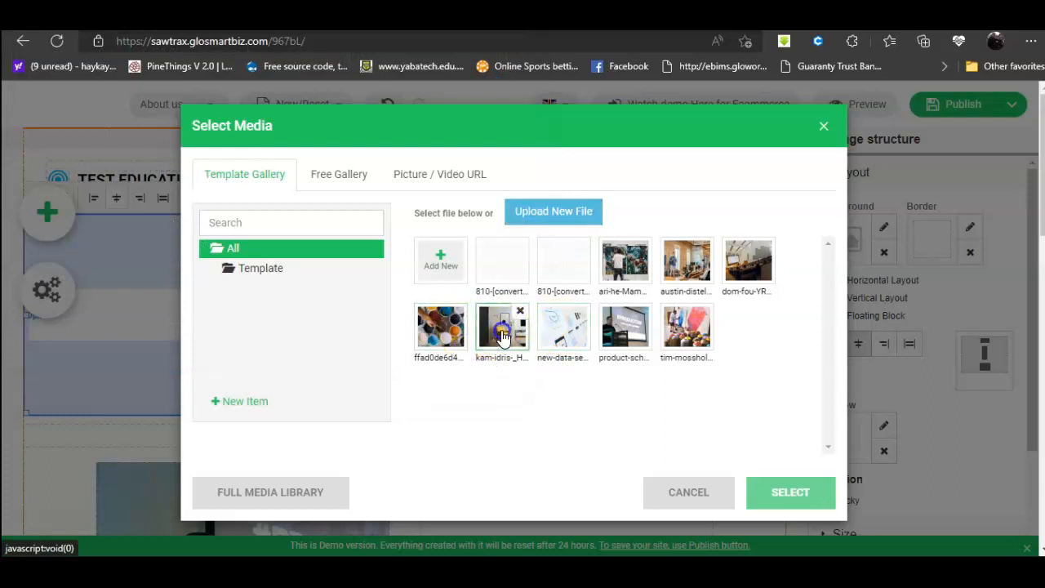
{"action": "left_click", "coordinate": [779, 494]}
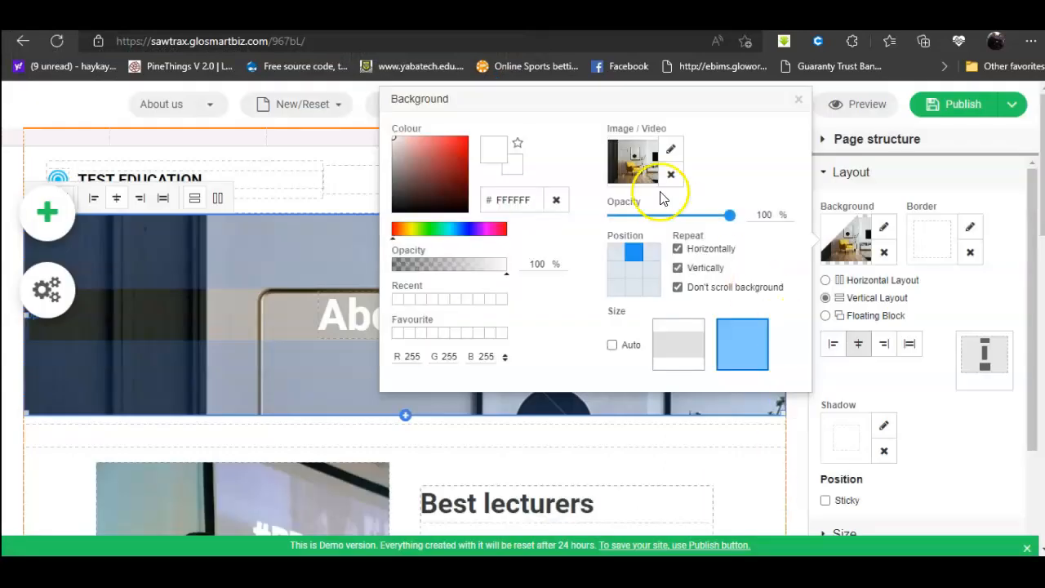
{"action": "left_click", "coordinate": [960, 398]}
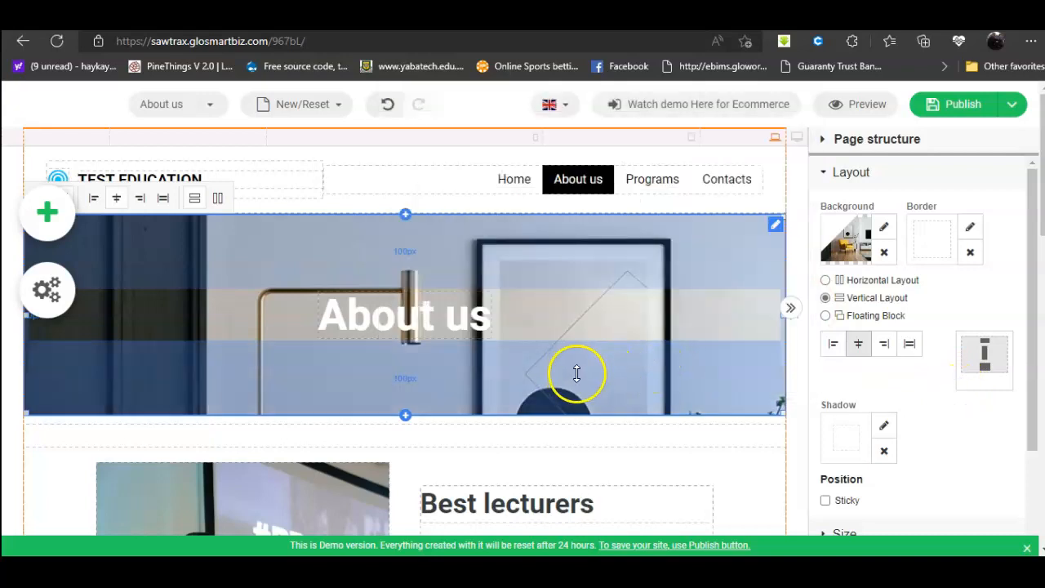
{"action": "scroll", "coordinate": [663, 384], "scroll_direction": "down", "scroll_amount": 1}
{"action": "scroll", "coordinate": [665, 385], "scroll_direction": "up", "scroll_amount": 1}
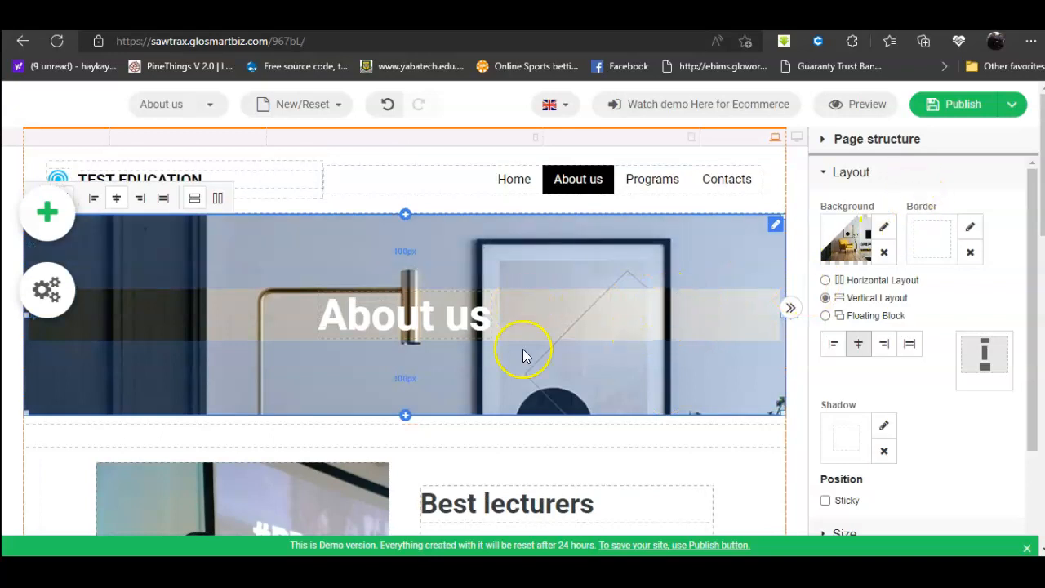
{"action": "scroll", "coordinate": [563, 388], "scroll_direction": "down", "scroll_amount": 4}
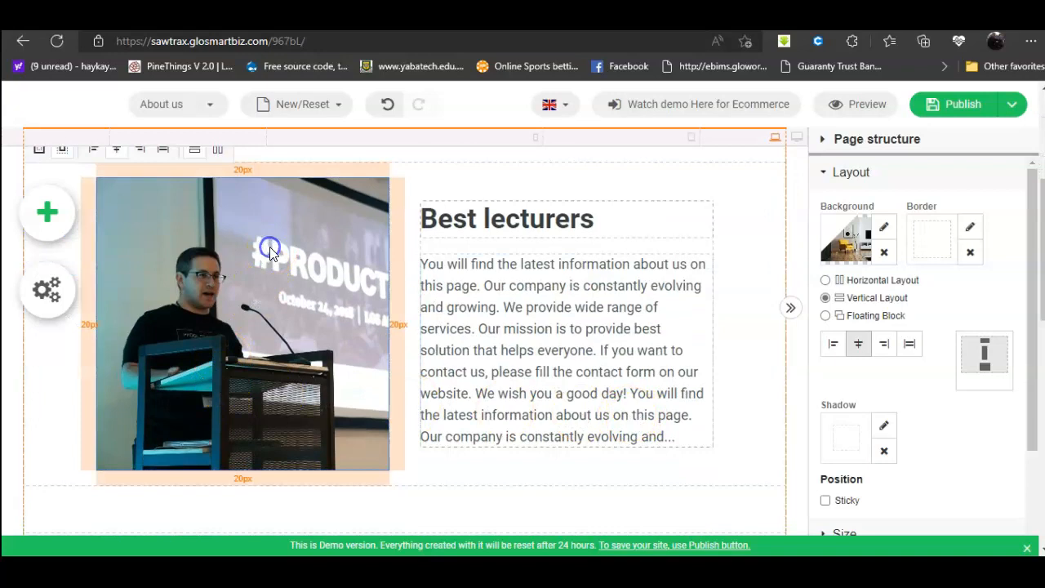
Step: Open the About us Best lecturers paragraph in the text editor, close it unchanged, and save a draft
{"action": "left_click", "coordinate": [271, 249]}
{"action": "left_click", "coordinate": [542, 319]}
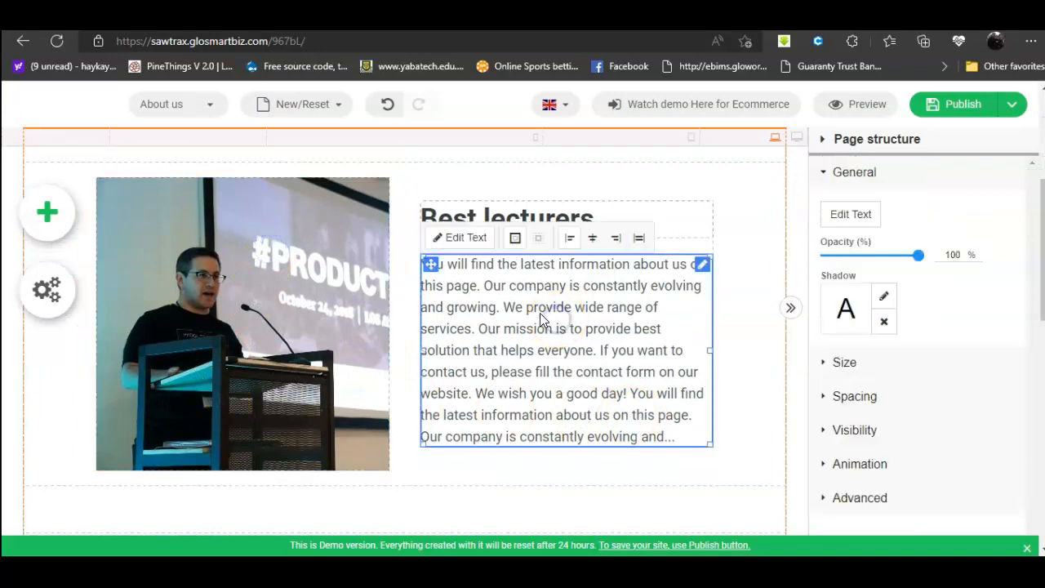
{"action": "left_click", "coordinate": [463, 237]}
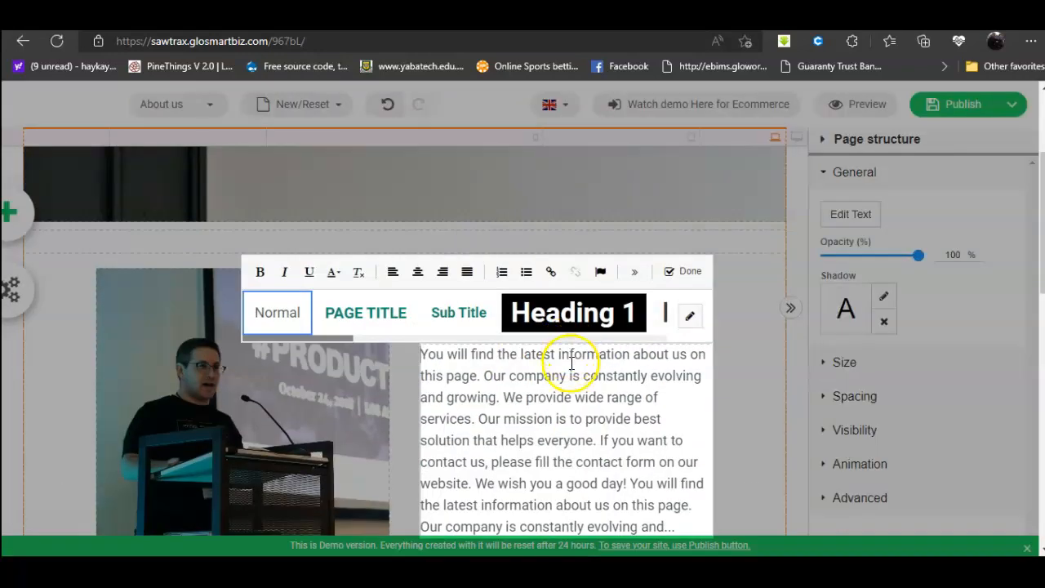
{"action": "scroll", "coordinate": [715, 378], "scroll_direction": "down", "scroll_amount": 10}
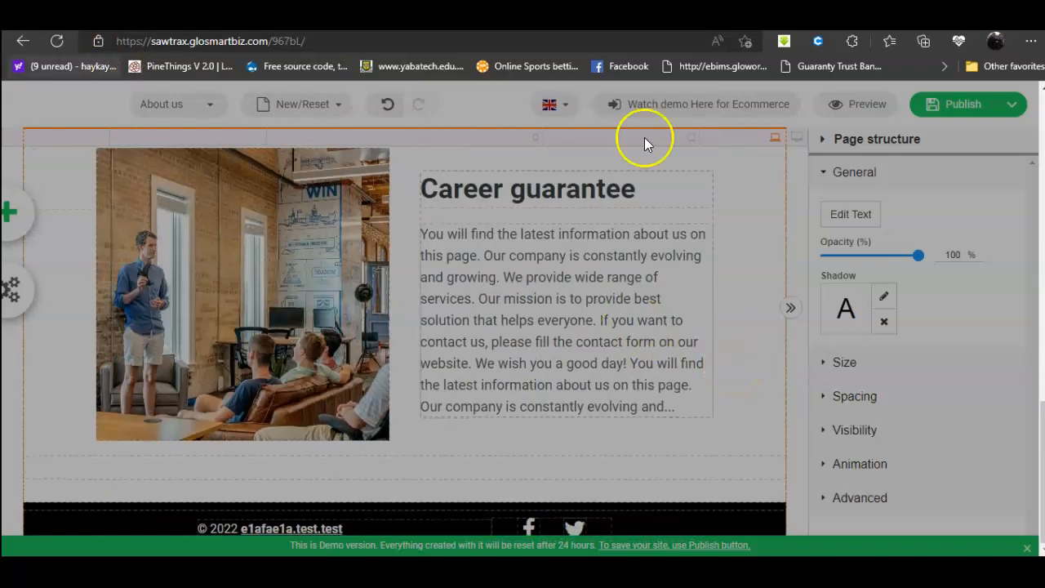
{"action": "left_click", "coordinate": [692, 250]}
{"action": "mouse_move", "coordinate": [963, 117]}
{"action": "left_click", "coordinate": [956, 167]}
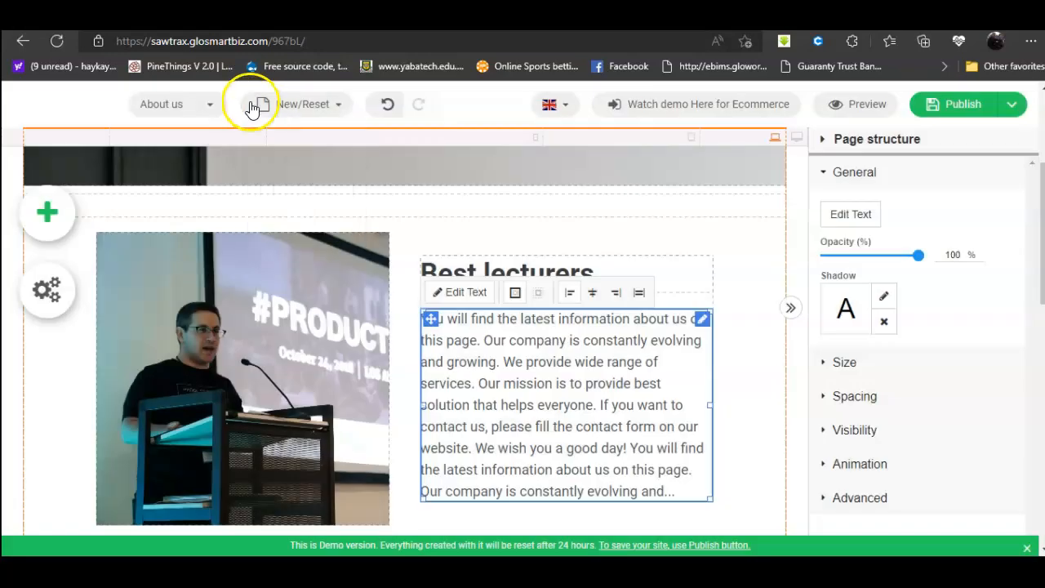
Step: Switch the editor to the Contacts page
{"action": "left_click", "coordinate": [167, 106]}
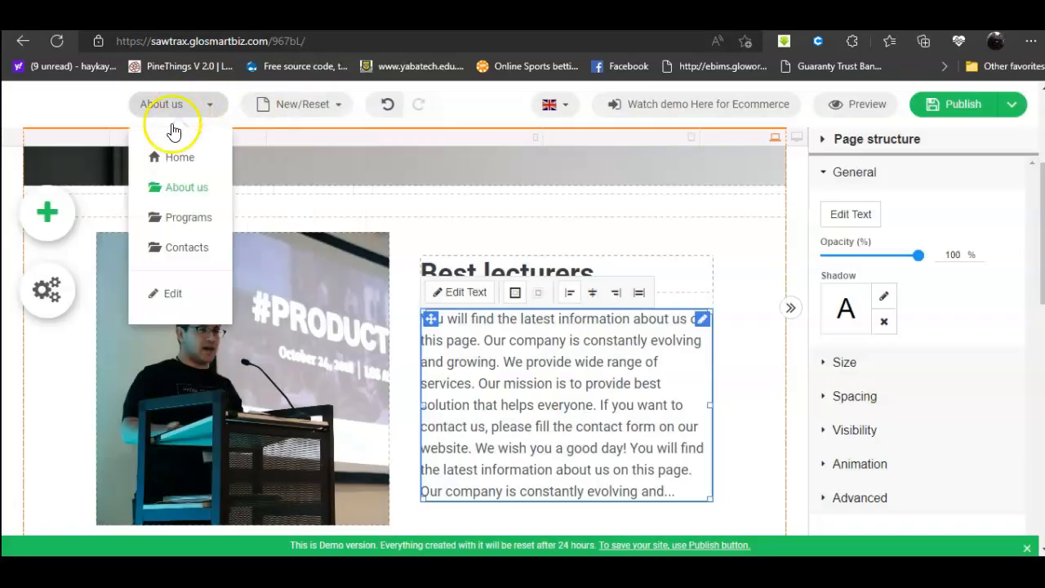
{"action": "left_click", "coordinate": [173, 246]}
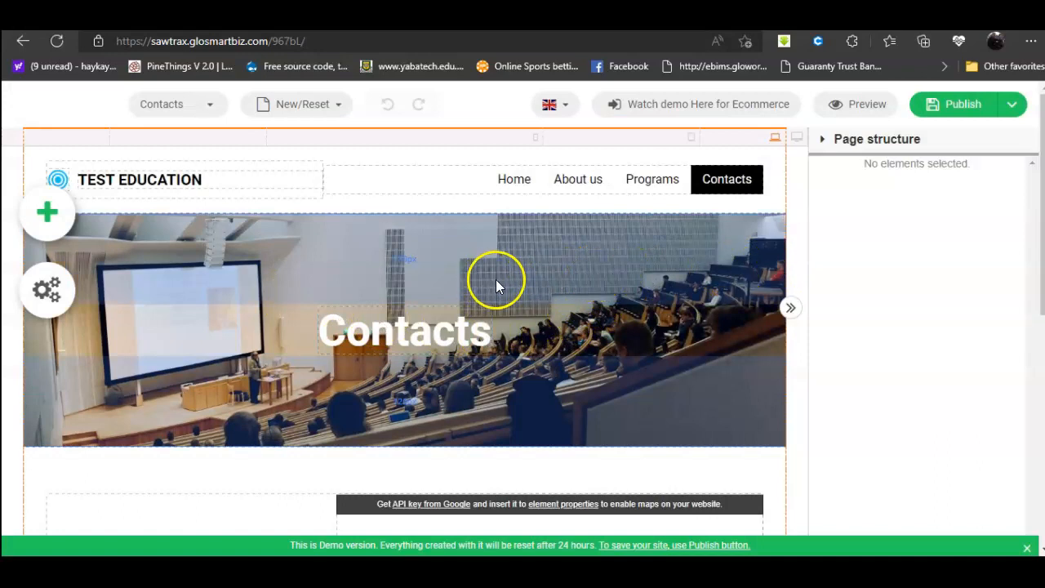
{"action": "scroll", "coordinate": [530, 290], "scroll_direction": "down", "scroll_amount": 4}
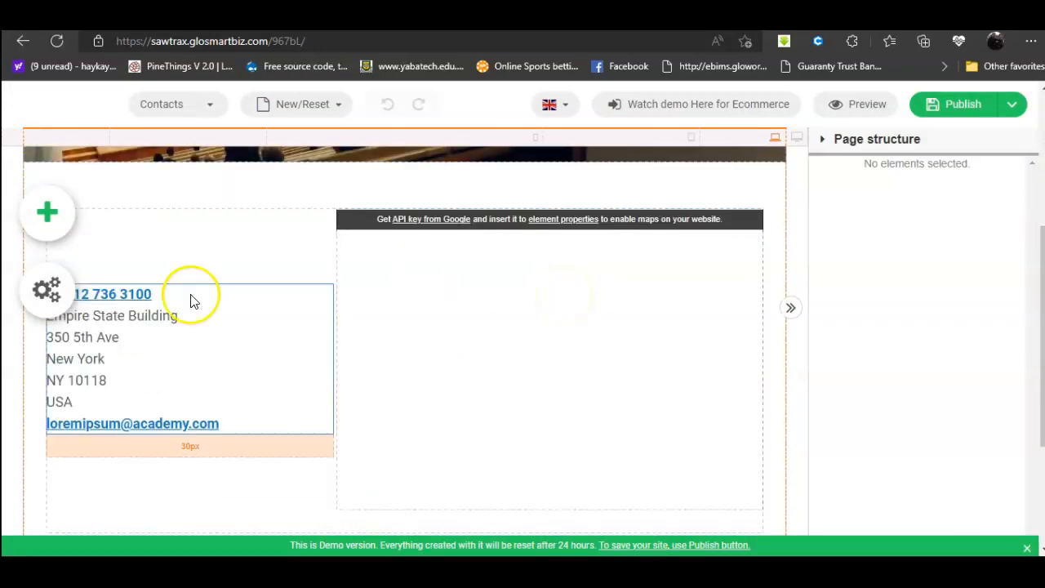
Step: Open the address text block for editing, close it unchanged, and scroll down to the contact form
{"action": "left_click", "coordinate": [135, 321]}
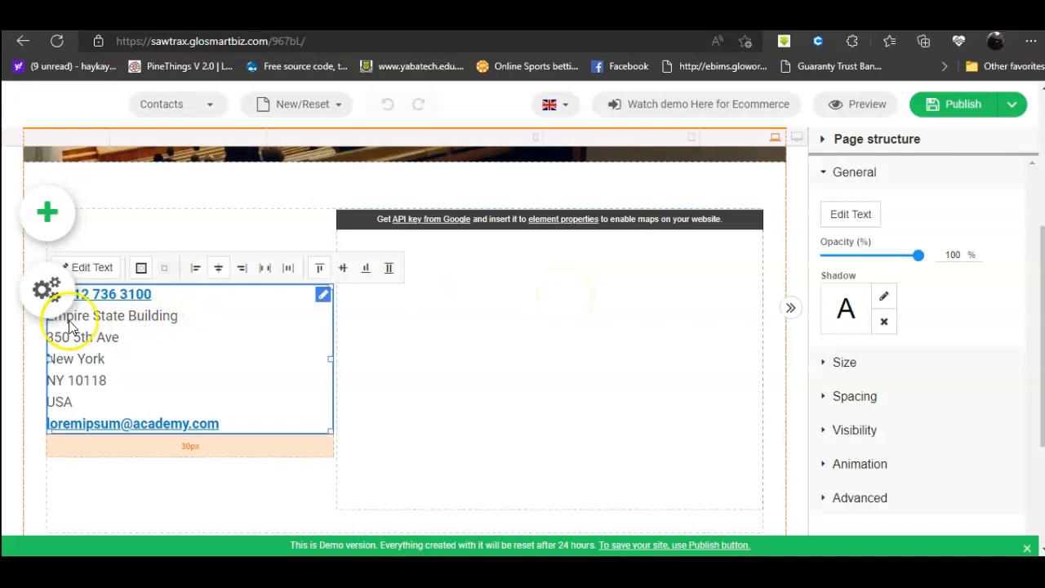
{"action": "left_click", "coordinate": [81, 267]}
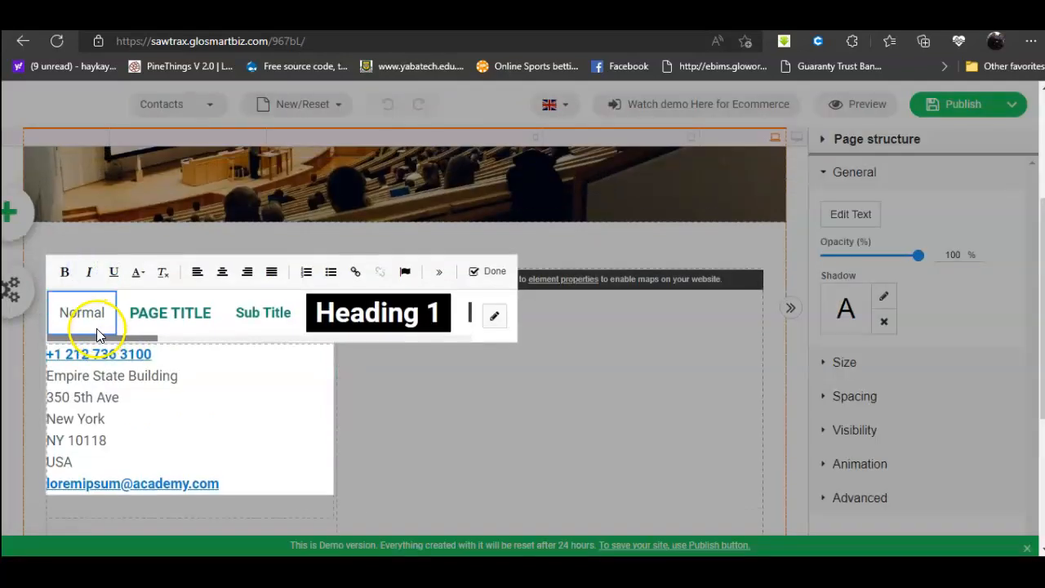
{"action": "left_click", "coordinate": [384, 421]}
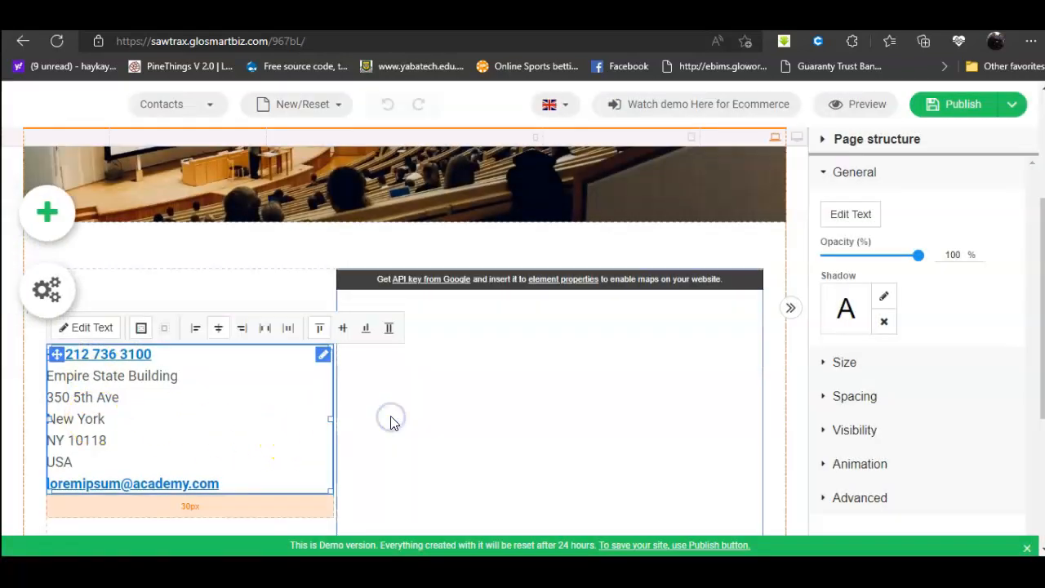
{"action": "scroll", "coordinate": [424, 419], "scroll_direction": "down", "scroll_amount": 2}
{"action": "scroll", "coordinate": [463, 418], "scroll_direction": "down", "scroll_amount": 2}
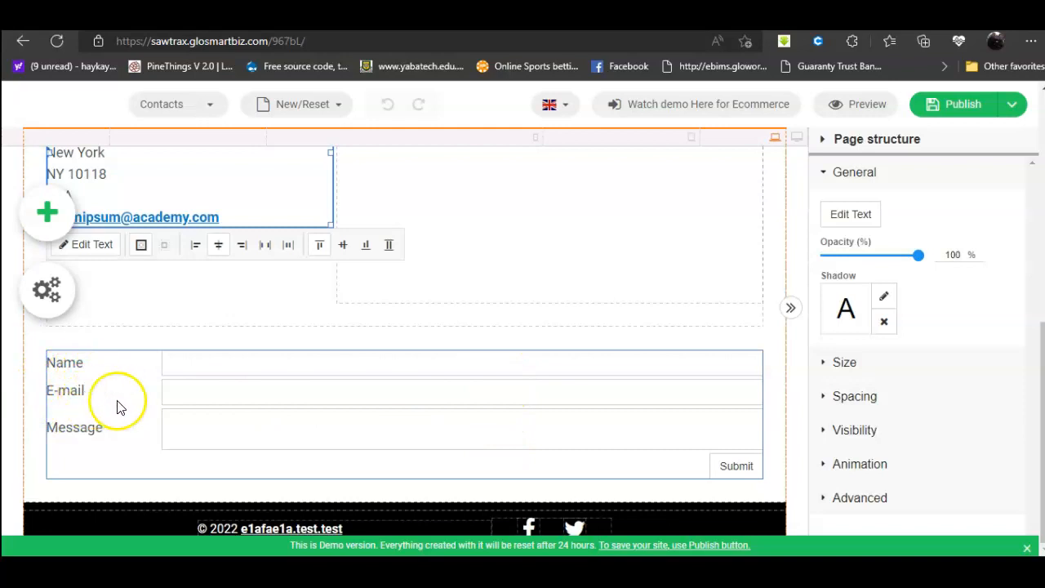
Step: Select the Contacts map block to show its Google maps Address settings, then open a new browser tab
{"action": "scroll", "coordinate": [808, 361], "scroll_direction": "up", "scroll_amount": 3}
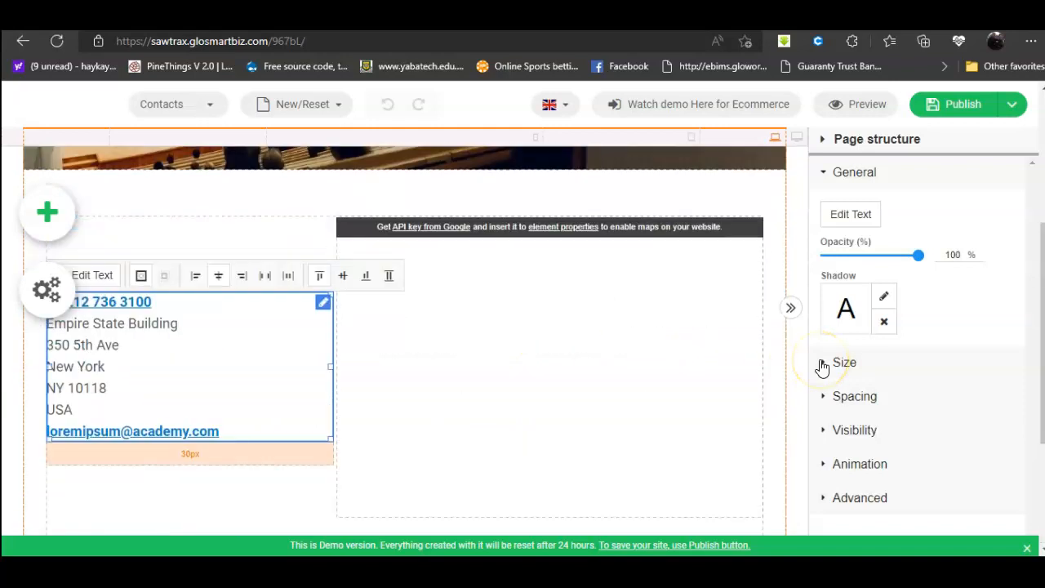
{"action": "left_click", "coordinate": [563, 359]}
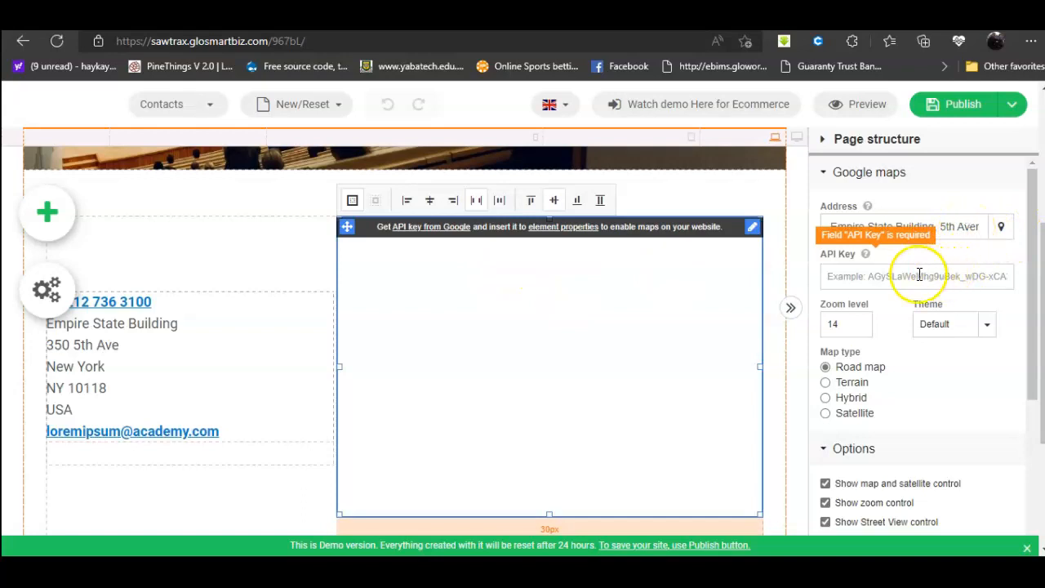
{"action": "left_click", "coordinate": [964, 226]}
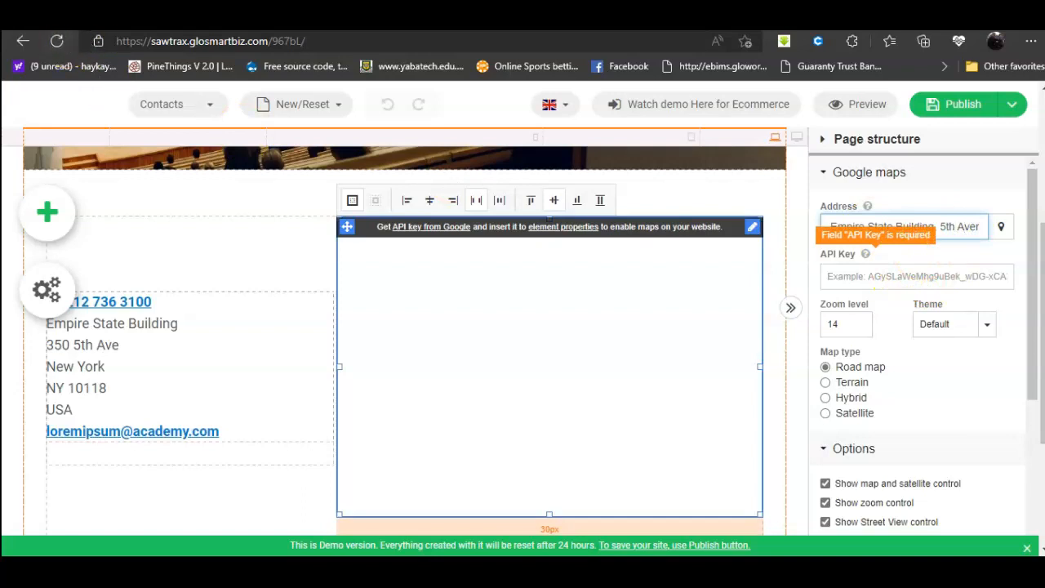
{"action": "key", "text": "ctrl+t"}
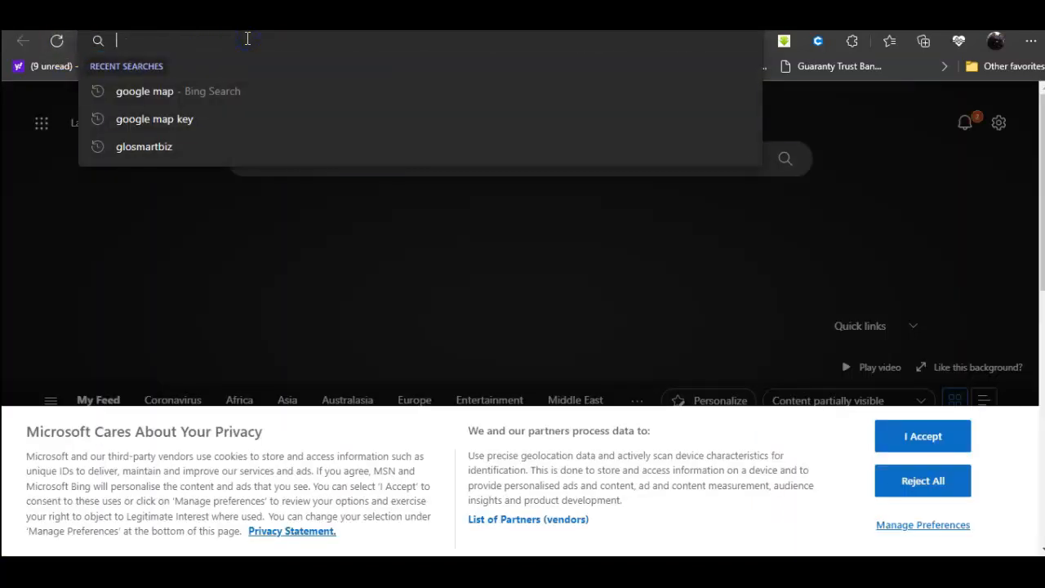
Step: Search Bing for 'googgle map' and go to the Google Maps result
{"action": "type", "text": "goog"}
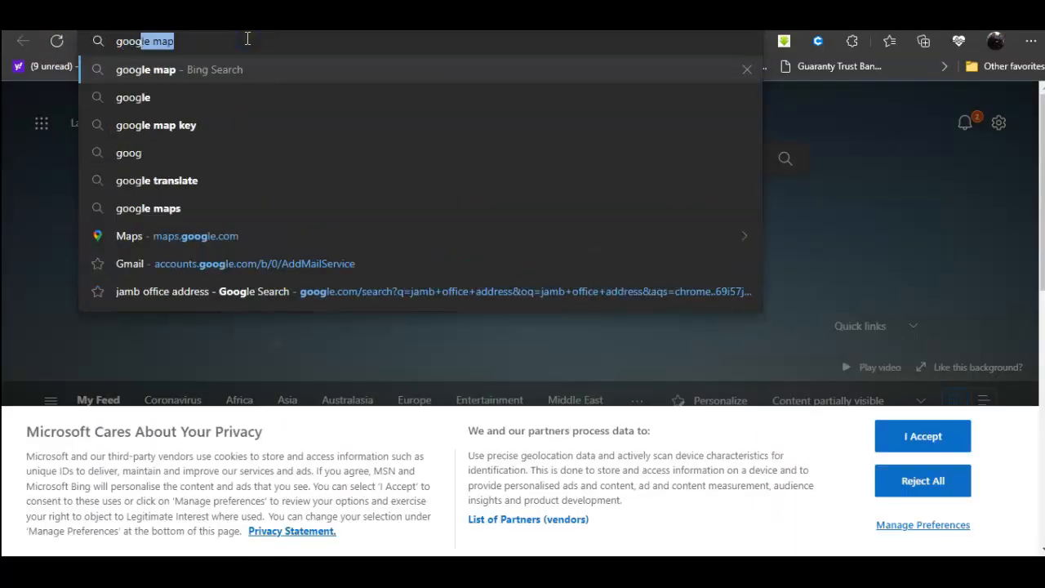
{"action": "type", "text": "gl"}
{"action": "key", "text": "Return"}
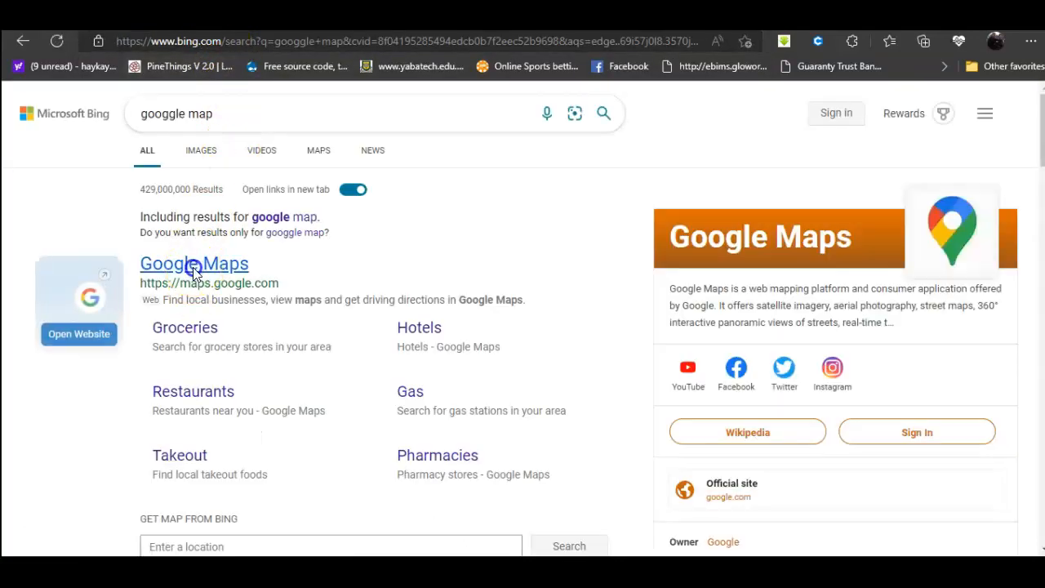
{"action": "left_click", "coordinate": [194, 270]}
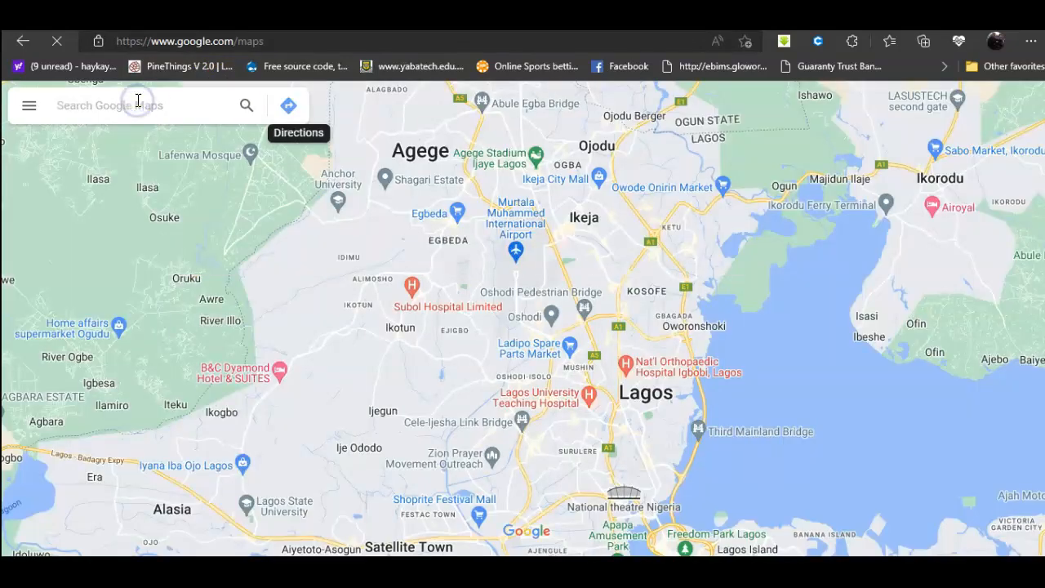
Step: Find Lekki Phase 1 in Google Maps, copy its embed-map HTML, and go back to the builder tab
{"action": "left_click", "coordinate": [138, 100]}
{"action": "type", "text": "leki"}
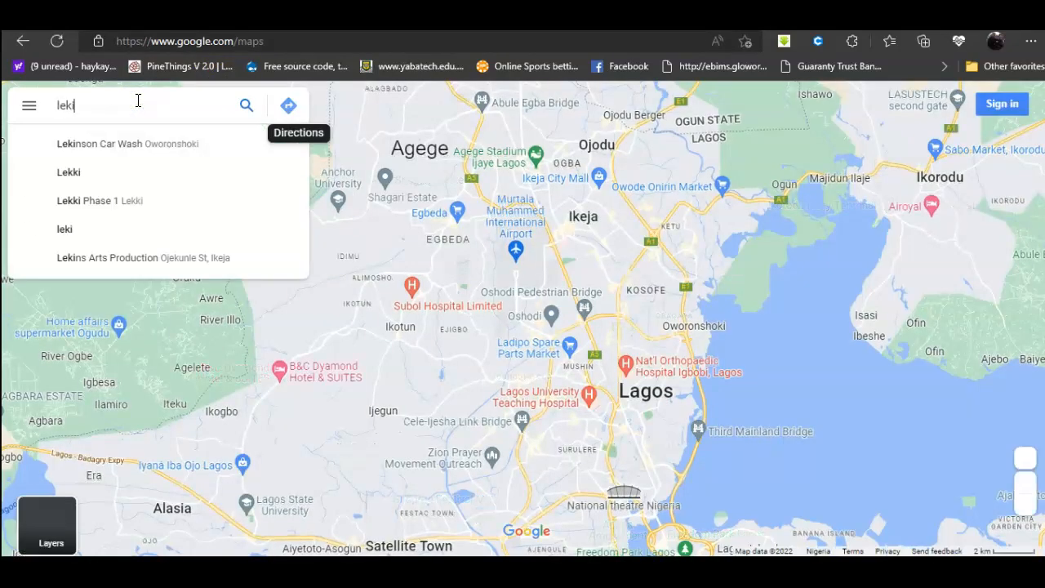
{"action": "left_click", "coordinate": [101, 199]}
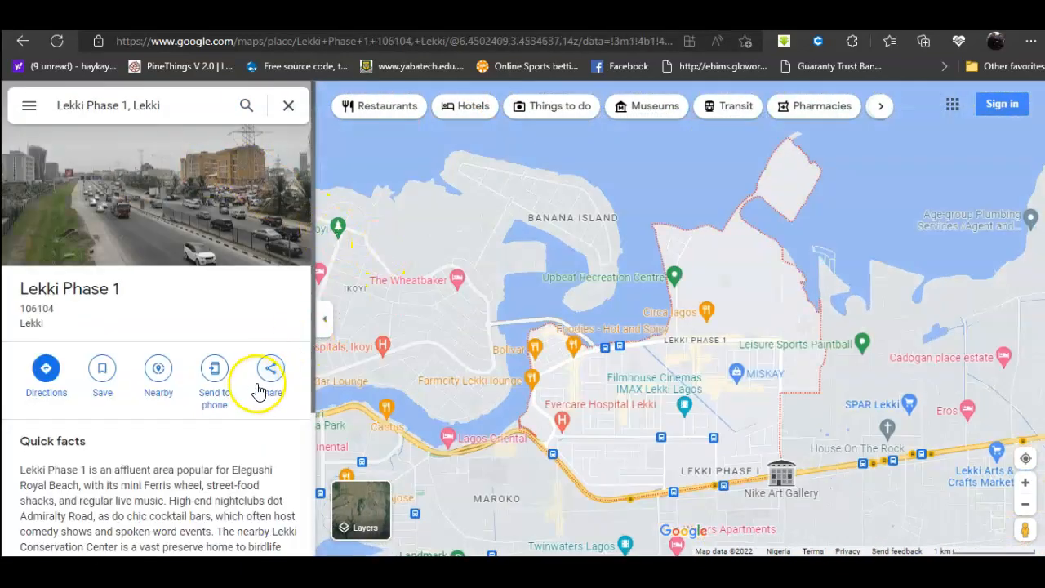
{"action": "left_click", "coordinate": [272, 372]}
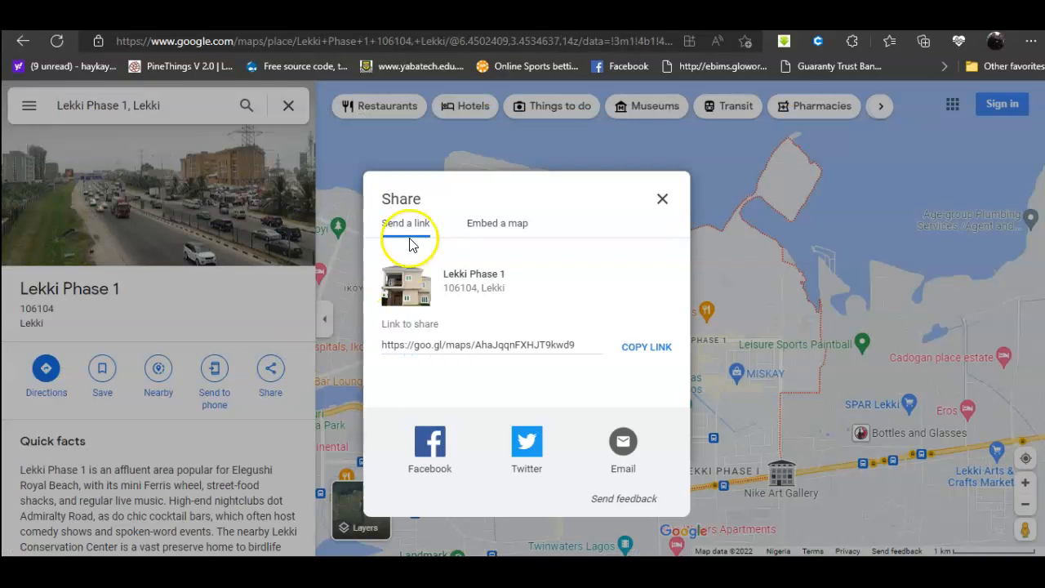
{"action": "left_click", "coordinate": [484, 222]}
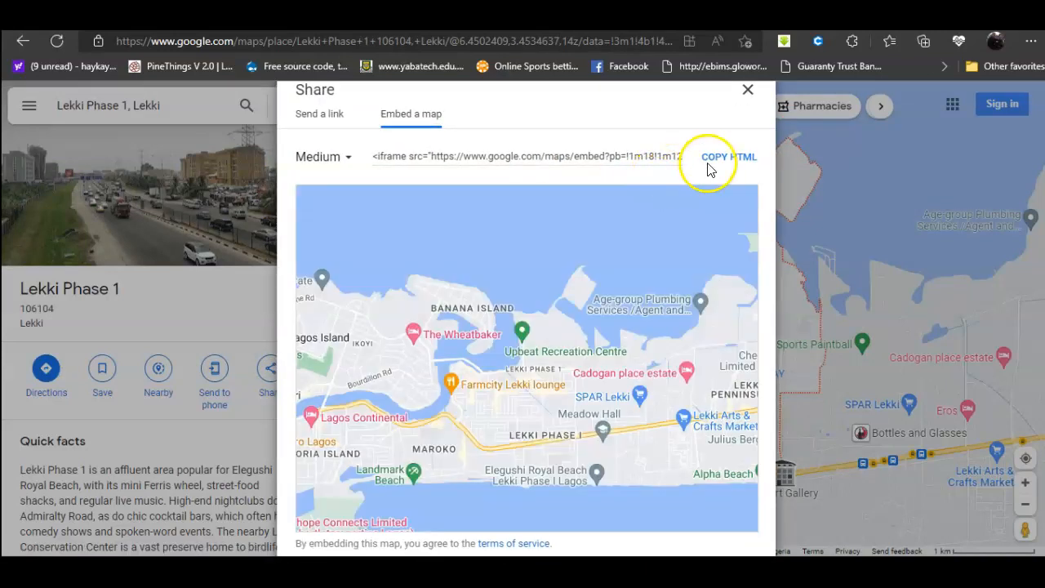
{"action": "left_click", "coordinate": [714, 159]}
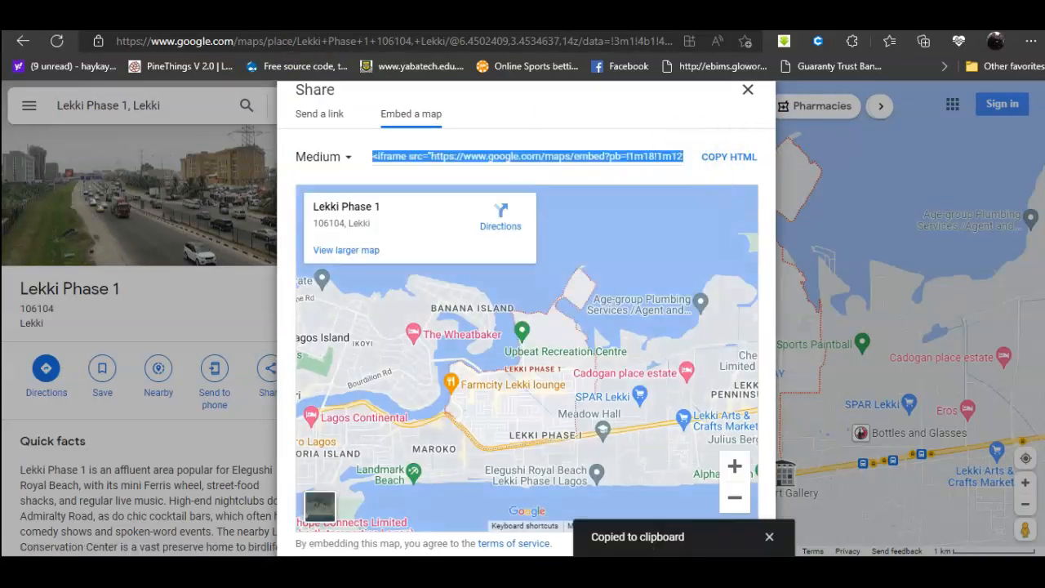
{"action": "left_click", "coordinate": [151, 21]}
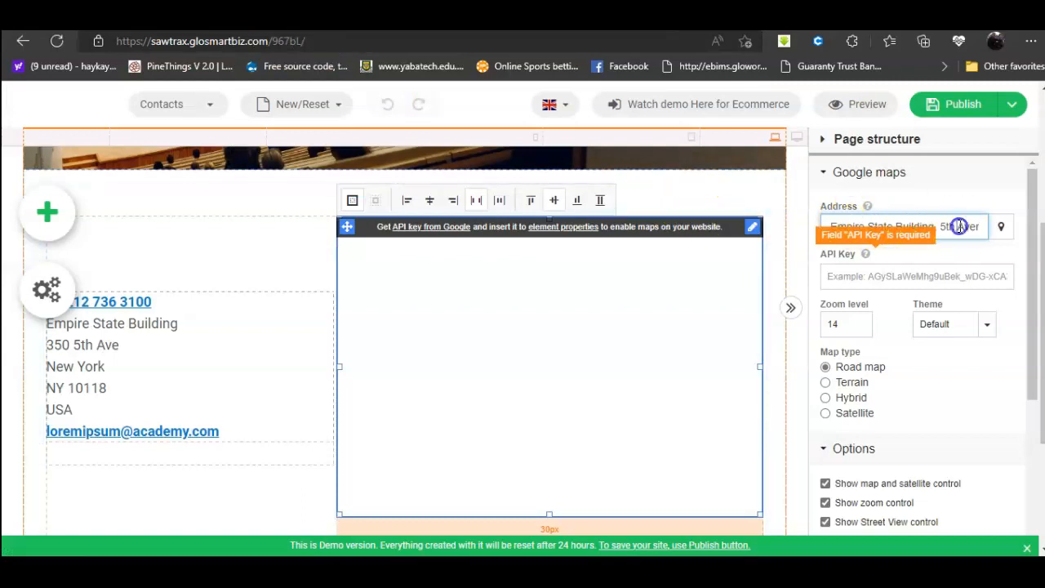
Step: Copy the short share link for Lekki Phase 1 and paste it into the map's API Key field
{"action": "left_click", "coordinate": [343, 20]}
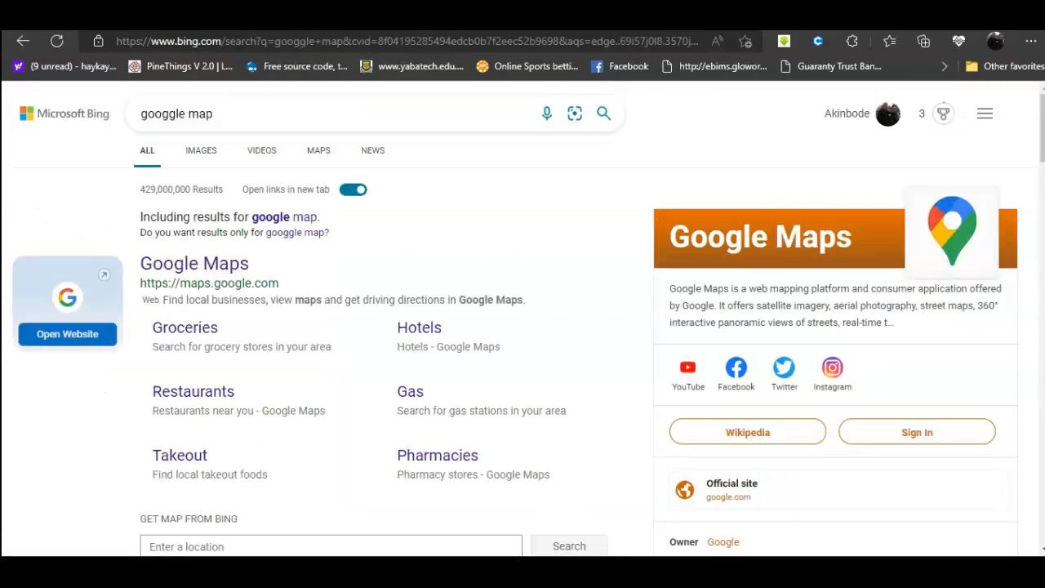
{"action": "left_click", "coordinate": [229, 21]}
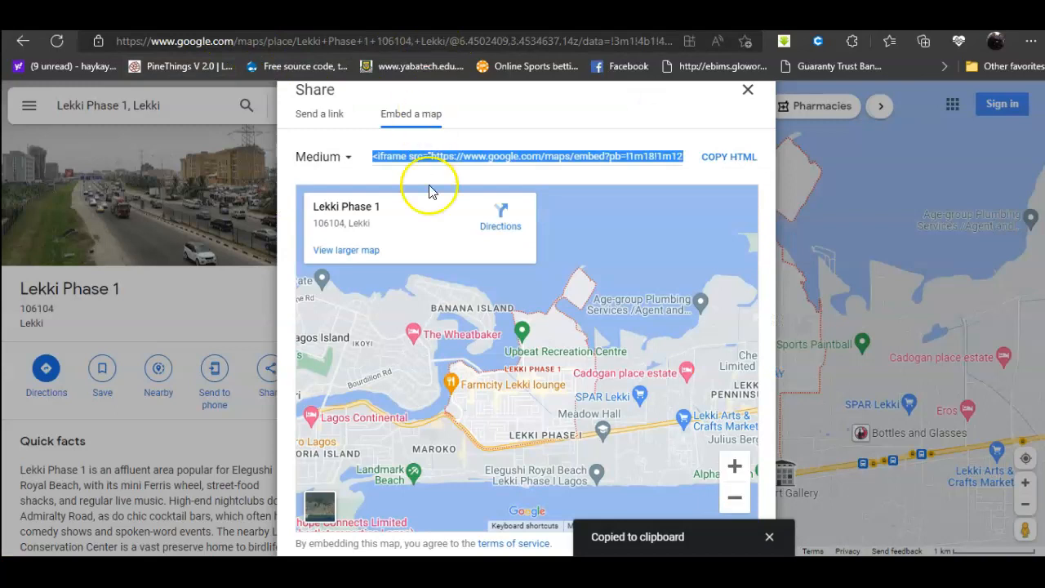
{"action": "left_click", "coordinate": [325, 123]}
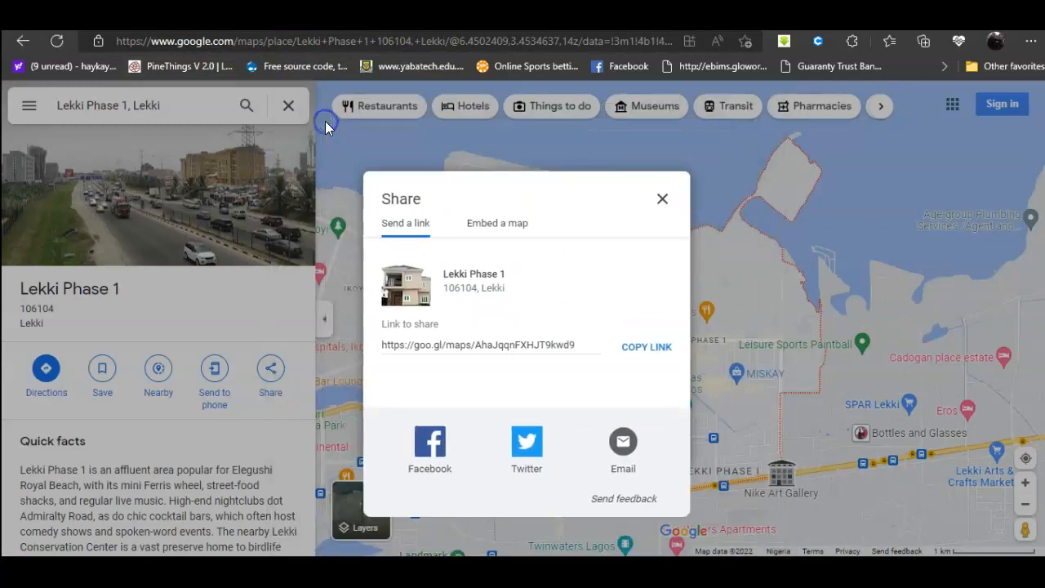
{"action": "left_click", "coordinate": [659, 349]}
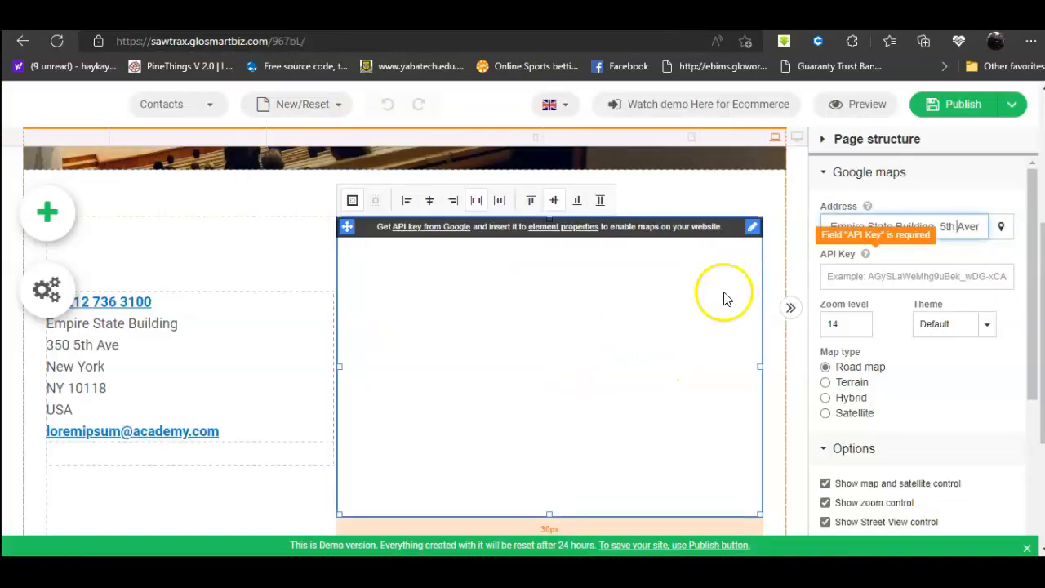
{"action": "left_click", "coordinate": [841, 275]}
{"action": "key", "text": "ctrl+v"}
{"action": "left_click", "coordinate": [880, 280]}
Step: Clear the map's Address field and save the site as a draft
{"action": "triple_click", "coordinate": [920, 236]}
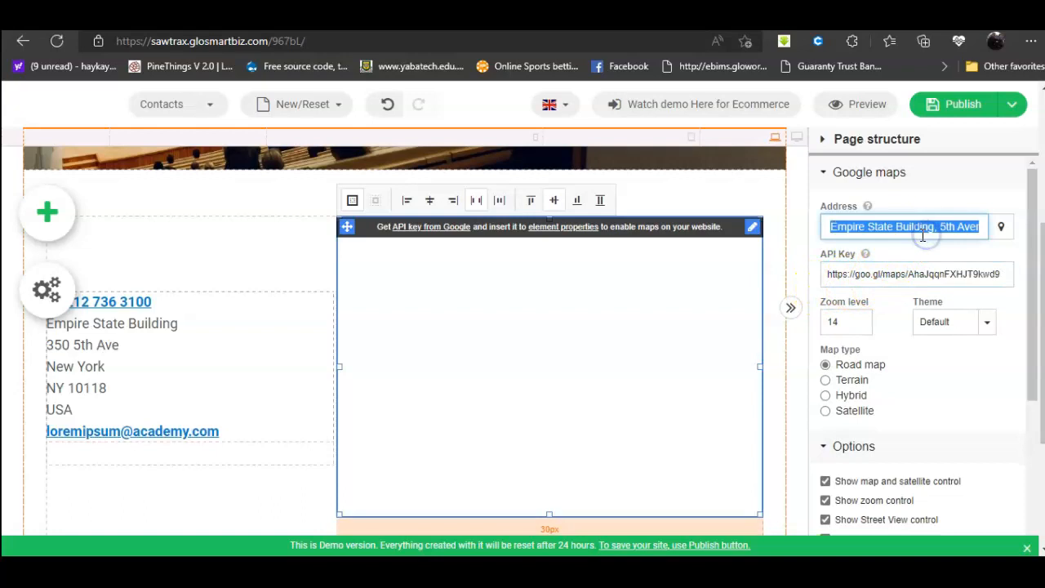
{"action": "key", "text": "BackSpace"}
{"action": "left_click", "coordinate": [964, 104]}
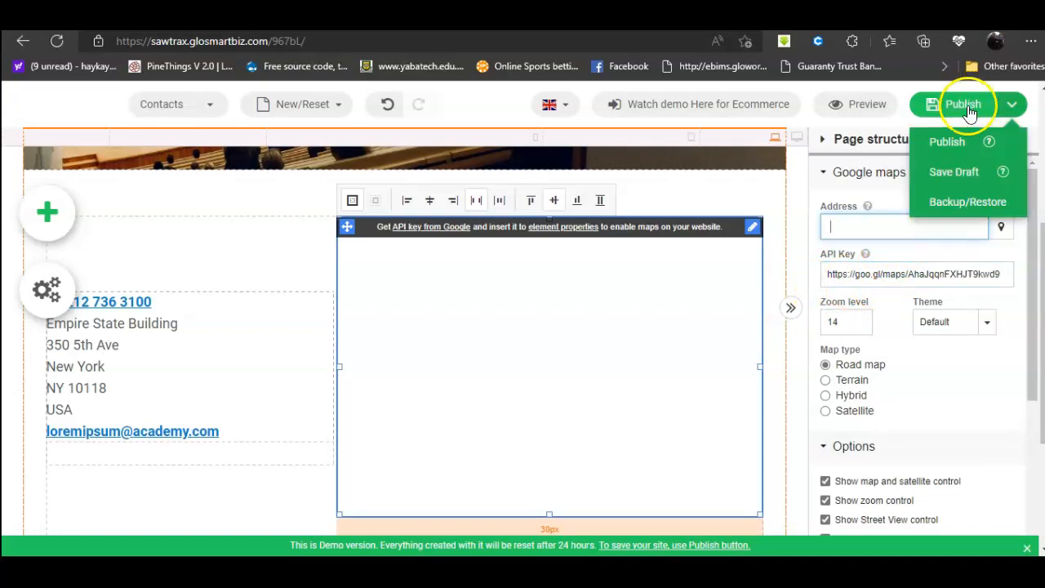
{"action": "left_click", "coordinate": [955, 173]}
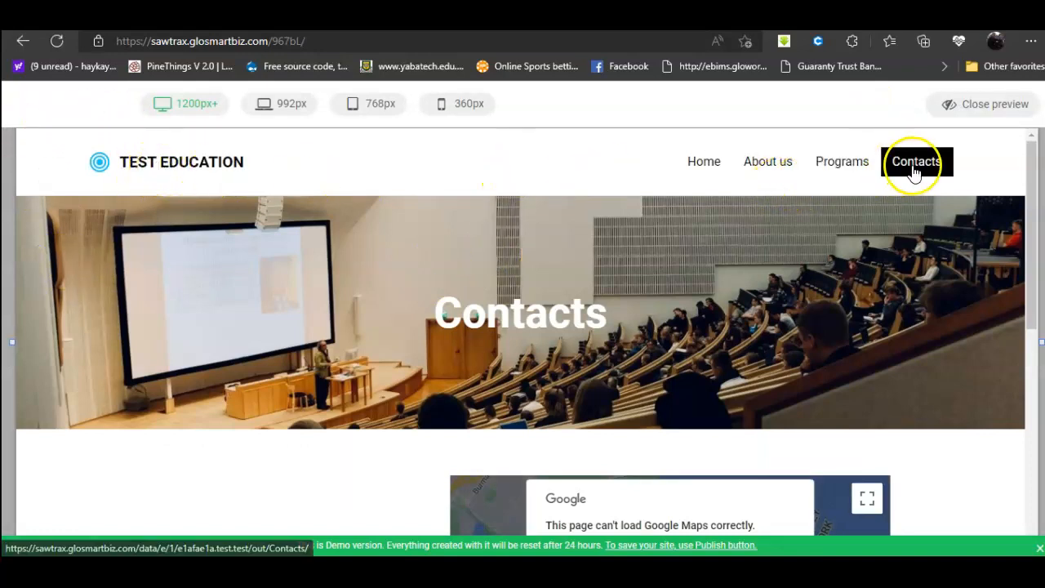
{"action": "scroll", "coordinate": [922, 216], "scroll_direction": "down", "scroll_amount": 2}
{"action": "scroll", "coordinate": [922, 215], "scroll_direction": "down", "scroll_amount": 2}
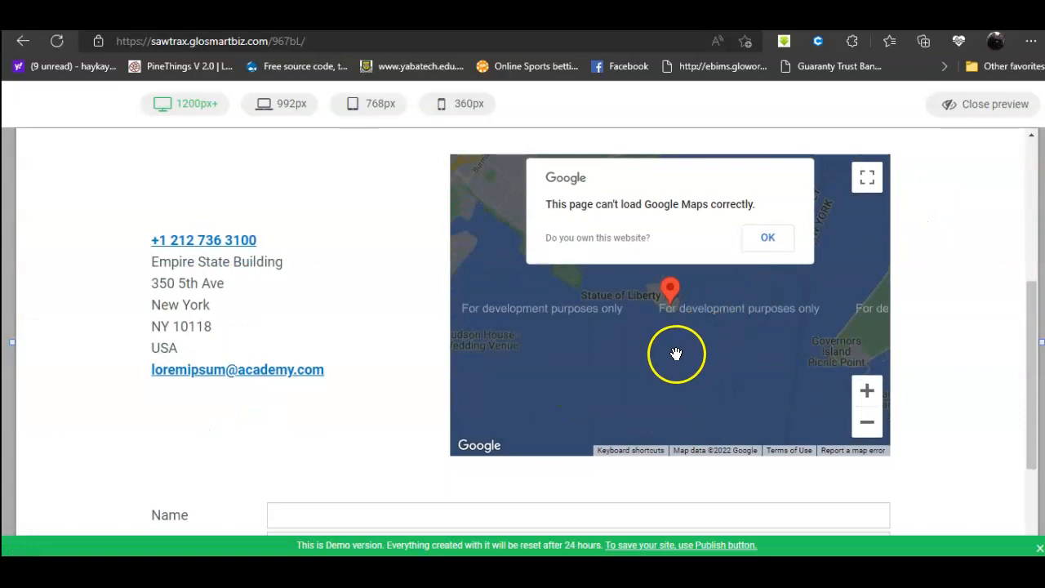
{"action": "left_click", "coordinate": [768, 245]}
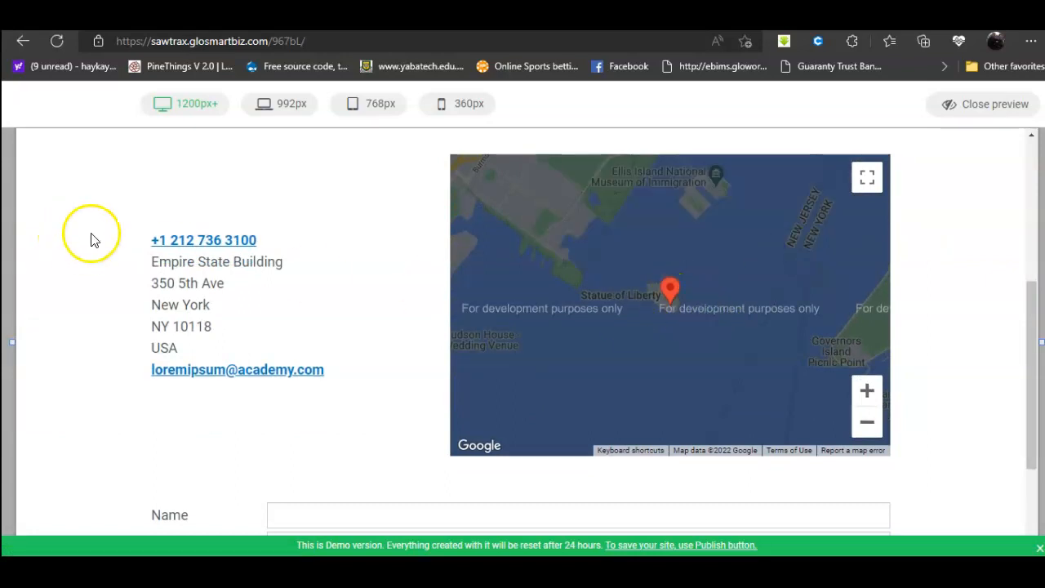
{"action": "scroll", "coordinate": [115, 237], "scroll_direction": "up", "scroll_amount": 4}
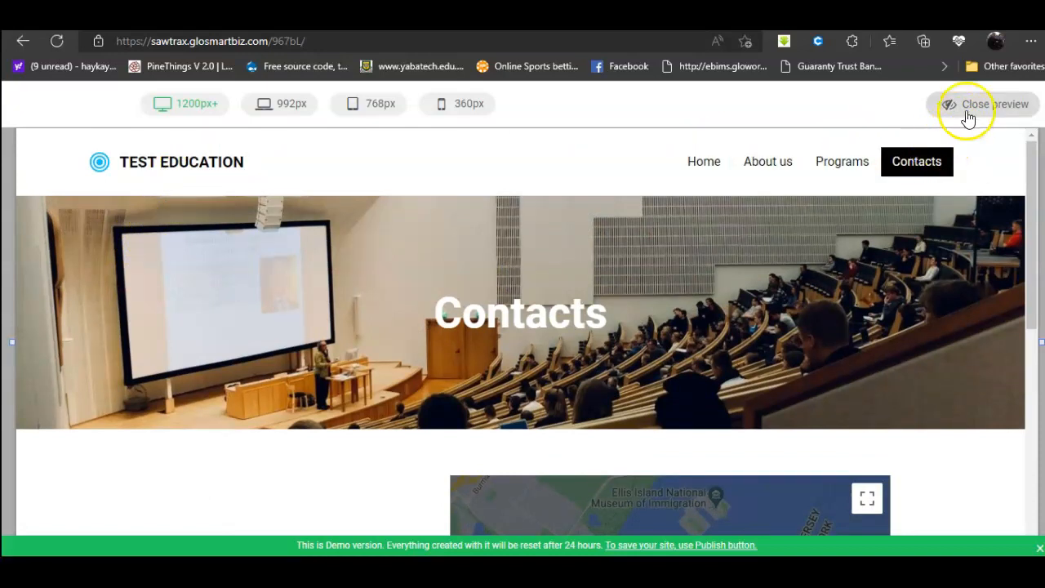
{"action": "left_click", "coordinate": [767, 162]}
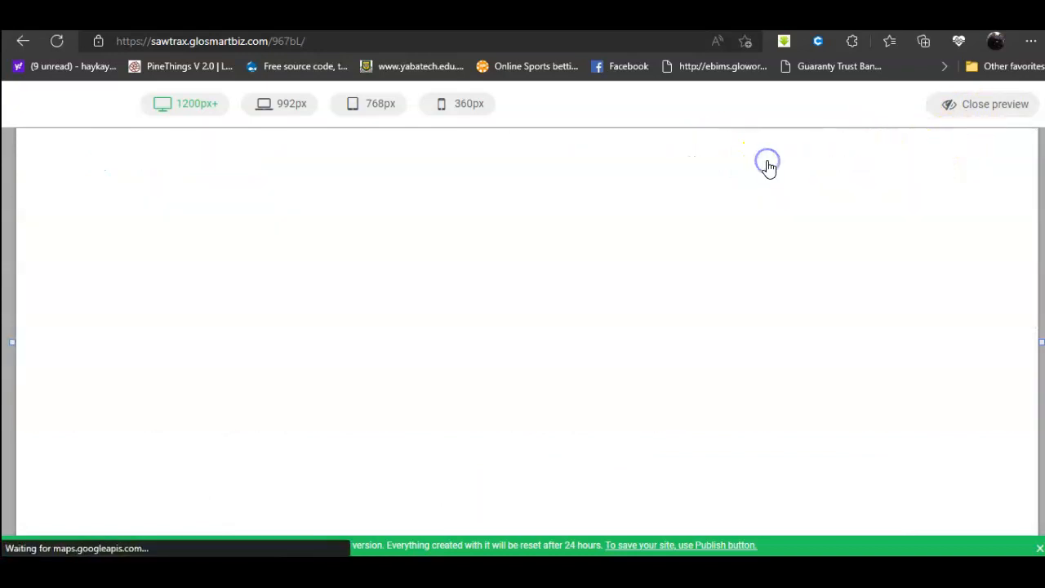
{"action": "scroll", "coordinate": [583, 301], "scroll_direction": "down", "scroll_amount": 3}
{"action": "scroll", "coordinate": [471, 288], "scroll_direction": "up", "scroll_amount": 3}
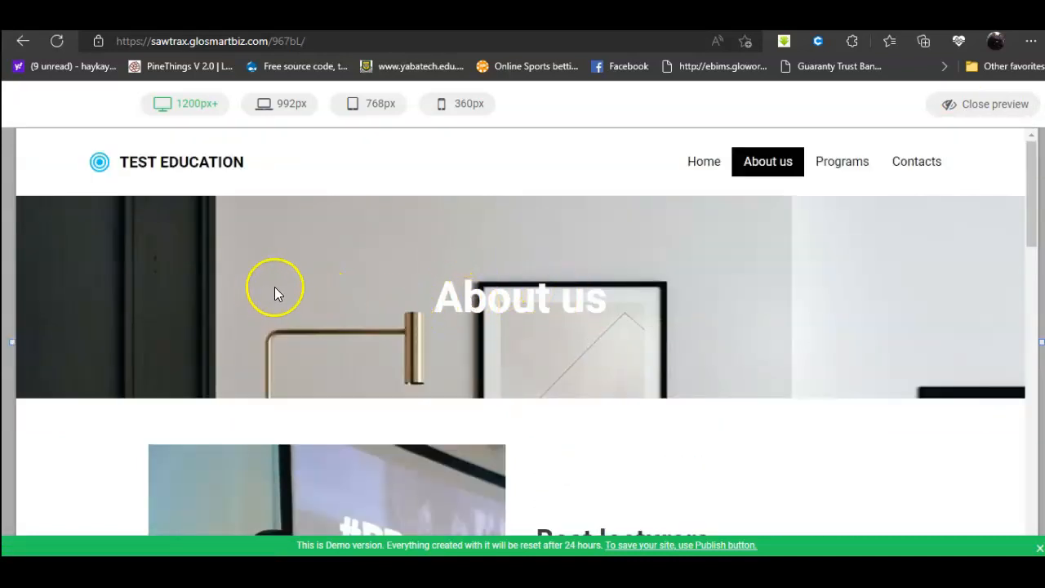
{"action": "scroll", "coordinate": [261, 281], "scroll_direction": "down", "scroll_amount": 10}
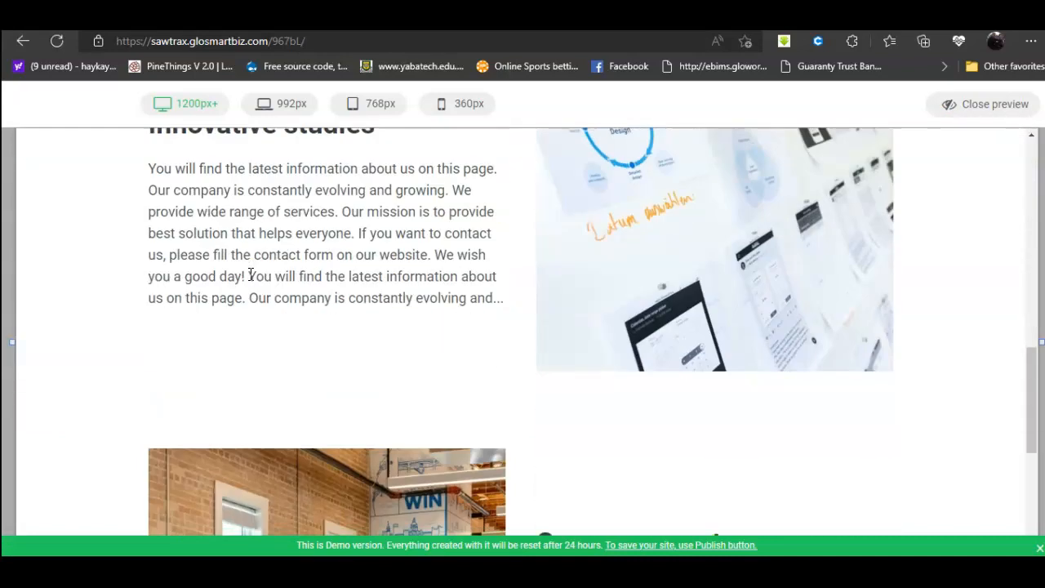
{"action": "scroll", "coordinate": [251, 274], "scroll_direction": "down", "scroll_amount": 4}
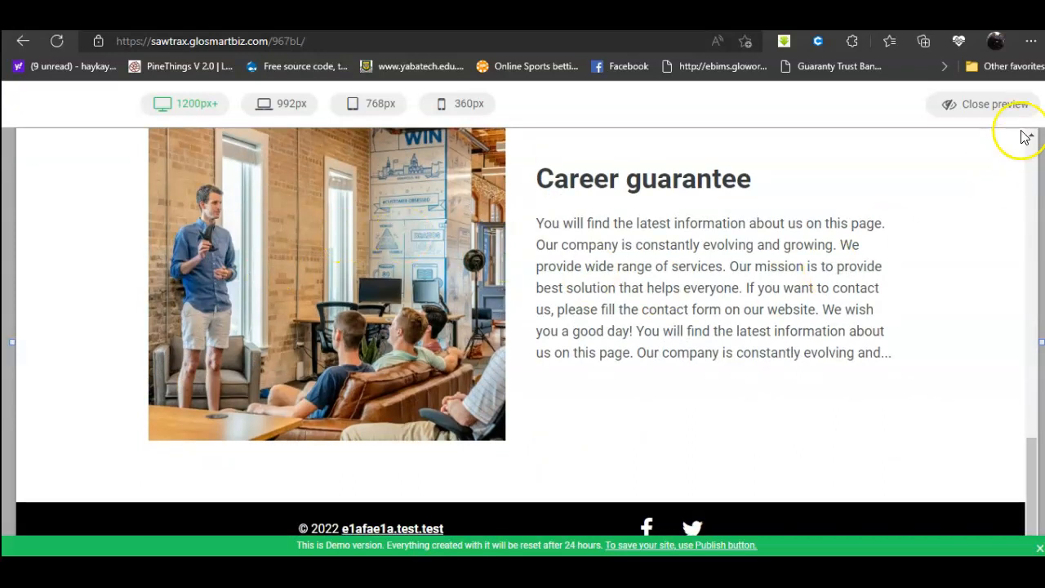
{"action": "left_click", "coordinate": [988, 112]}
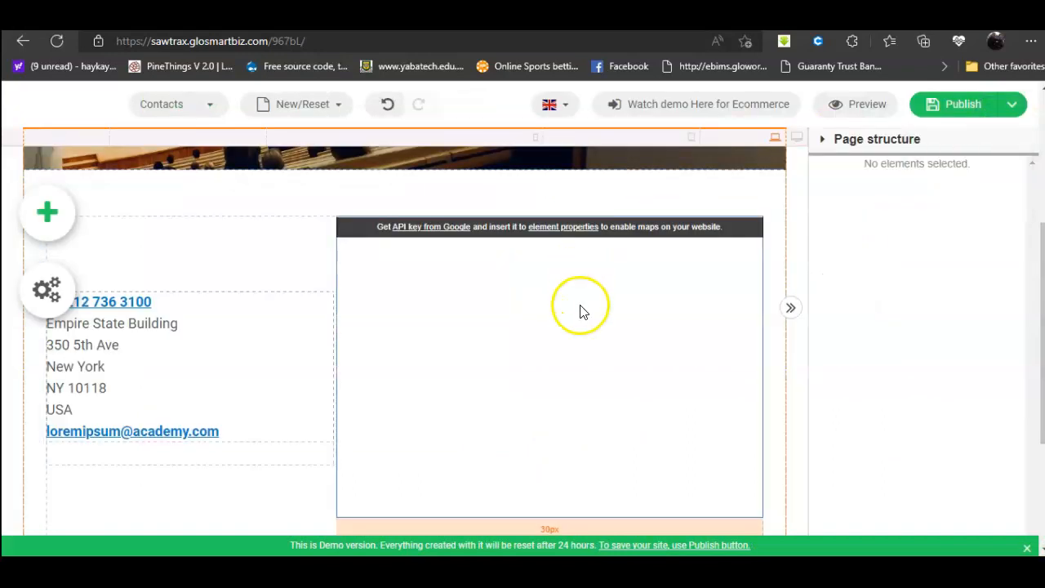
Step: Check the footer Facebook and Twitter icons and the Twitter link settings, leaving the Contacts link unchanged
{"action": "scroll", "coordinate": [857, 367], "scroll_direction": "down", "scroll_amount": 3}
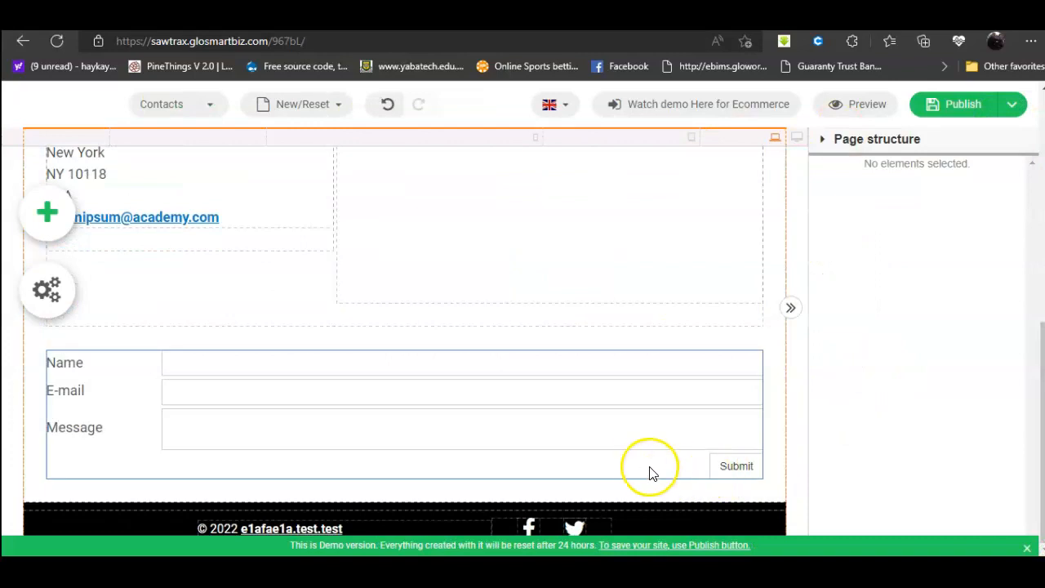
{"action": "left_click", "coordinate": [529, 526]}
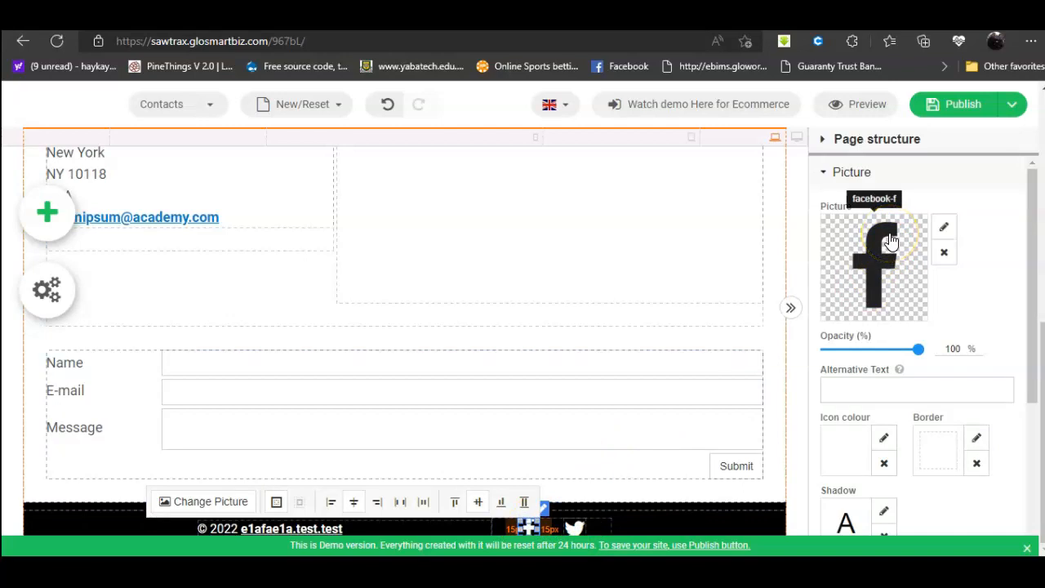
{"action": "left_click", "coordinate": [576, 522]}
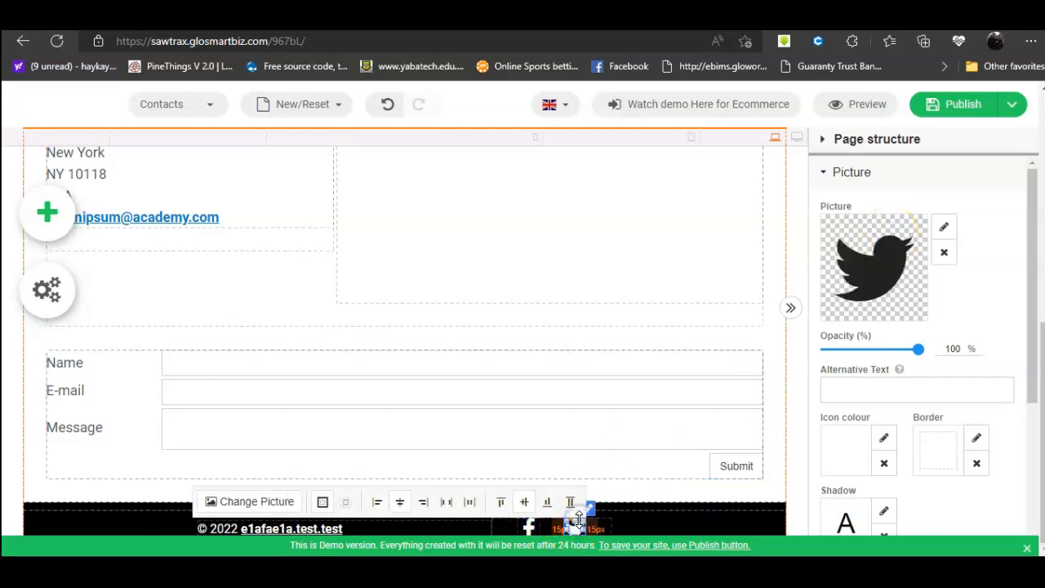
{"action": "scroll", "coordinate": [906, 301], "scroll_direction": "down", "scroll_amount": 1}
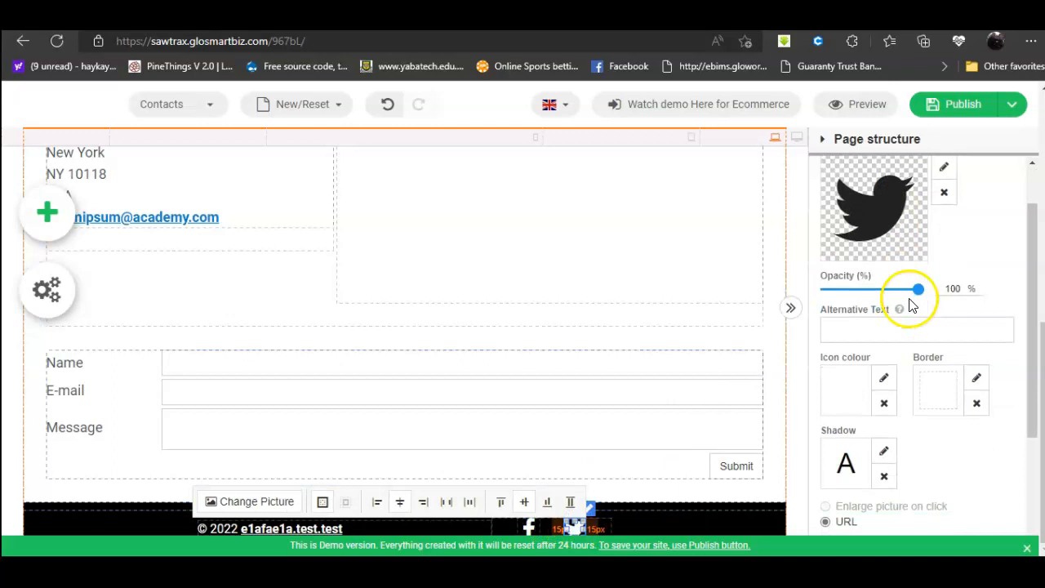
{"action": "scroll", "coordinate": [912, 304], "scroll_direction": "down", "scroll_amount": 1}
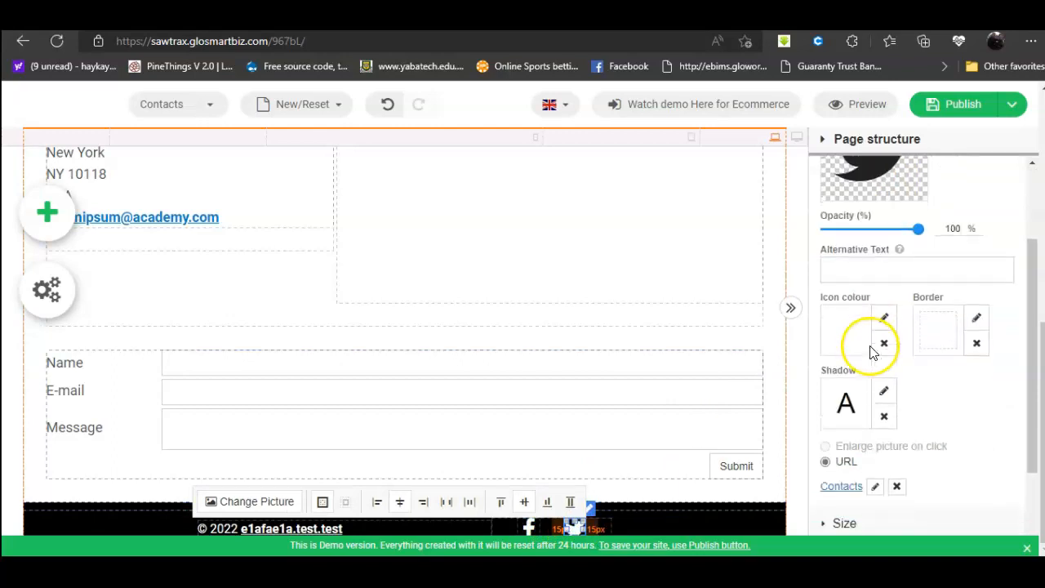
{"action": "left_click", "coordinate": [874, 486]}
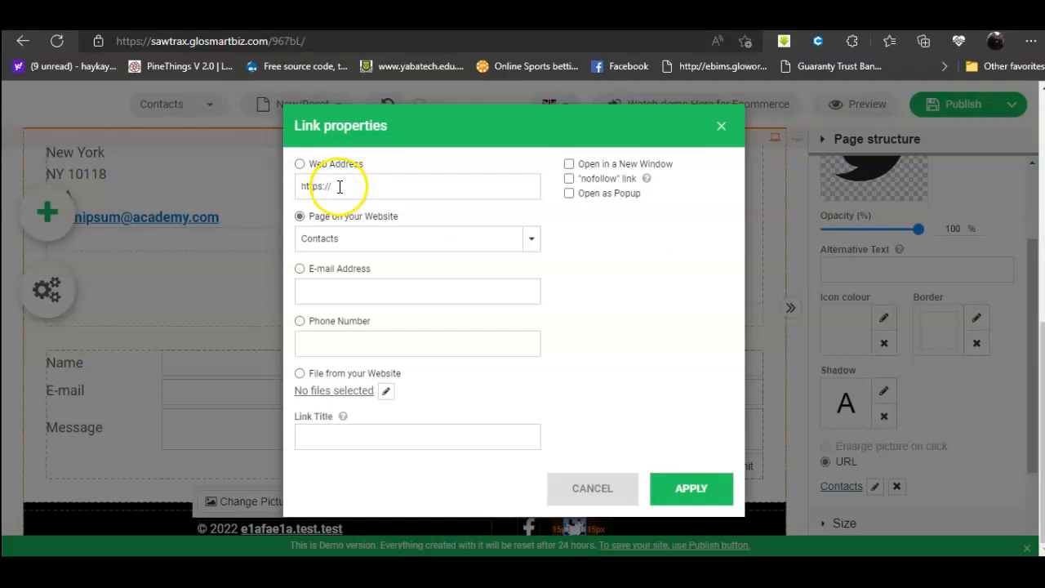
{"action": "left_click", "coordinate": [721, 128]}
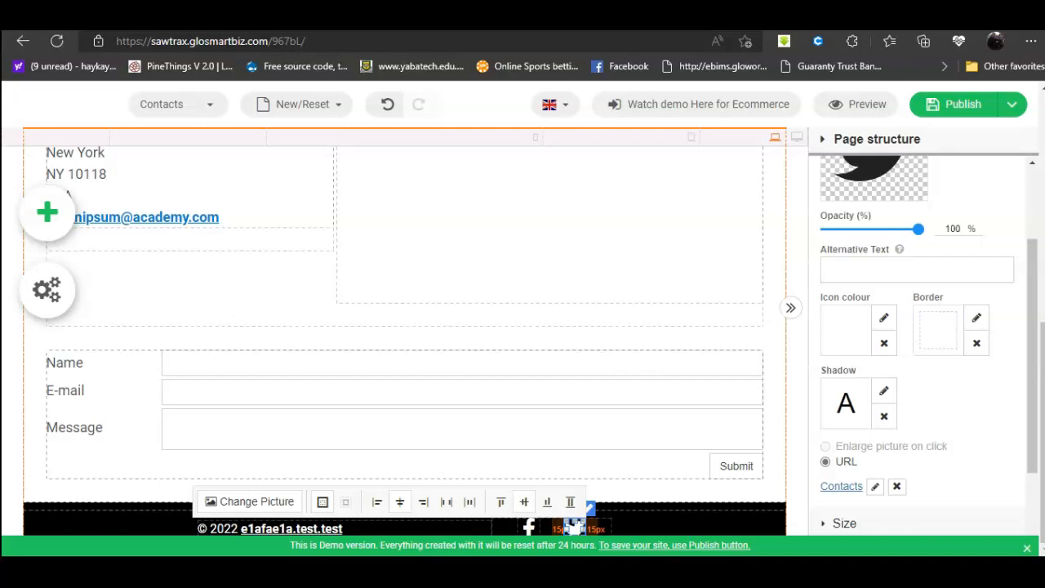
Step: Download a site backup from Backup/Restore as test123.sitebuilder and close the backup window
{"action": "left_click", "coordinate": [1011, 104]}
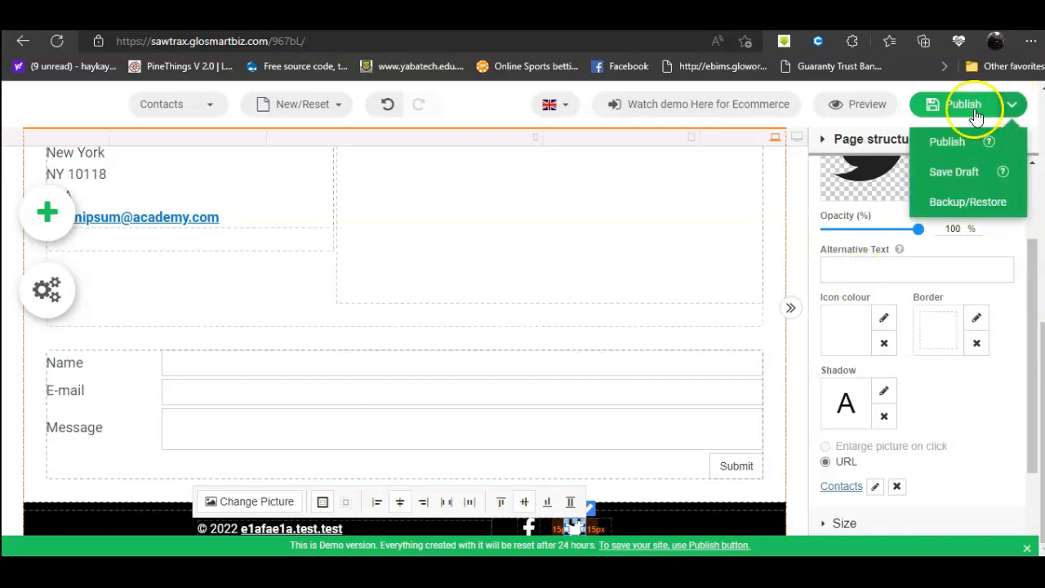
{"action": "left_click", "coordinate": [941, 212]}
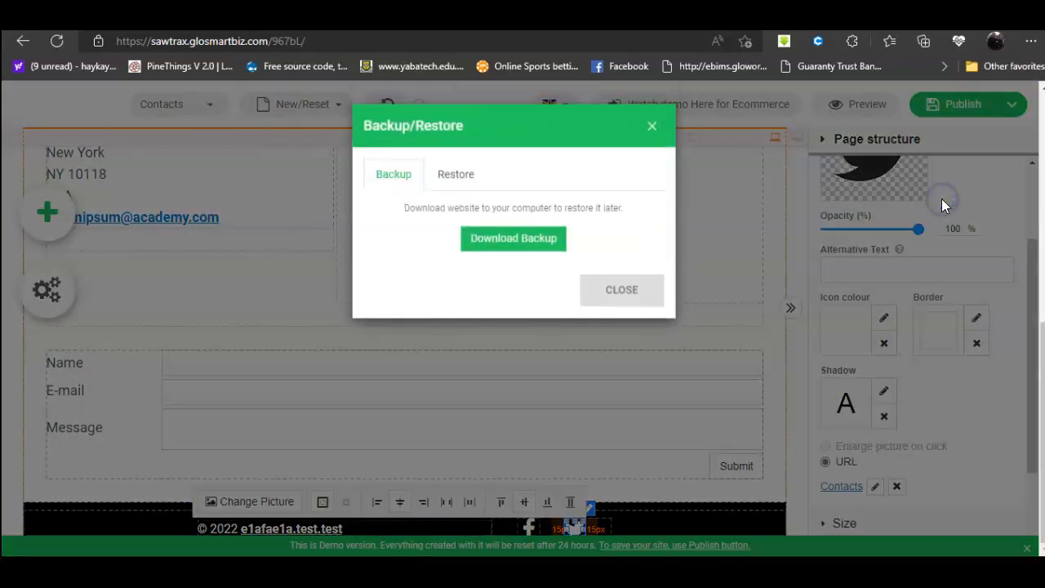
{"action": "left_click", "coordinate": [520, 238]}
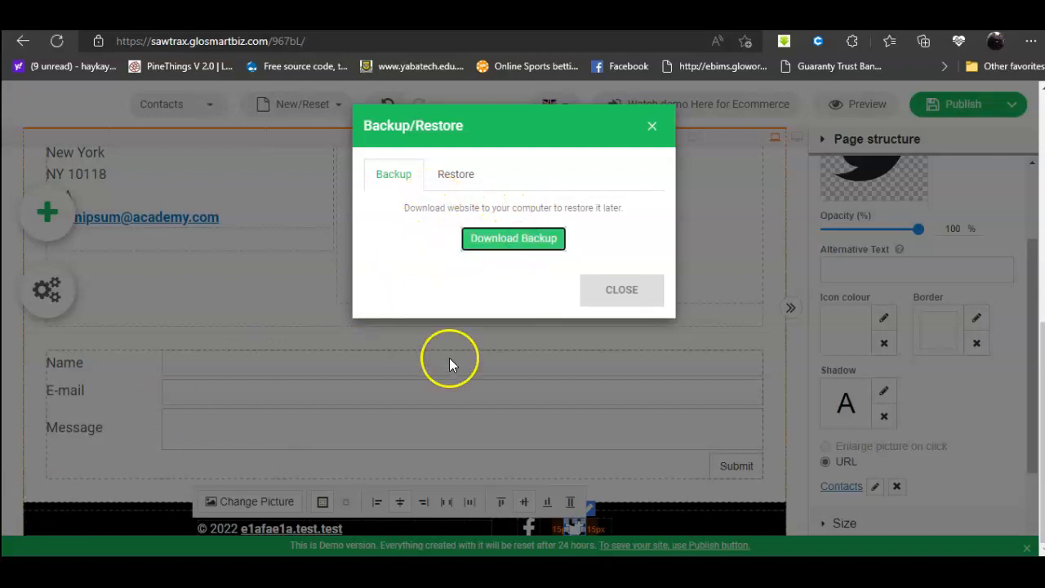
{"action": "left_click", "coordinate": [811, 125]}
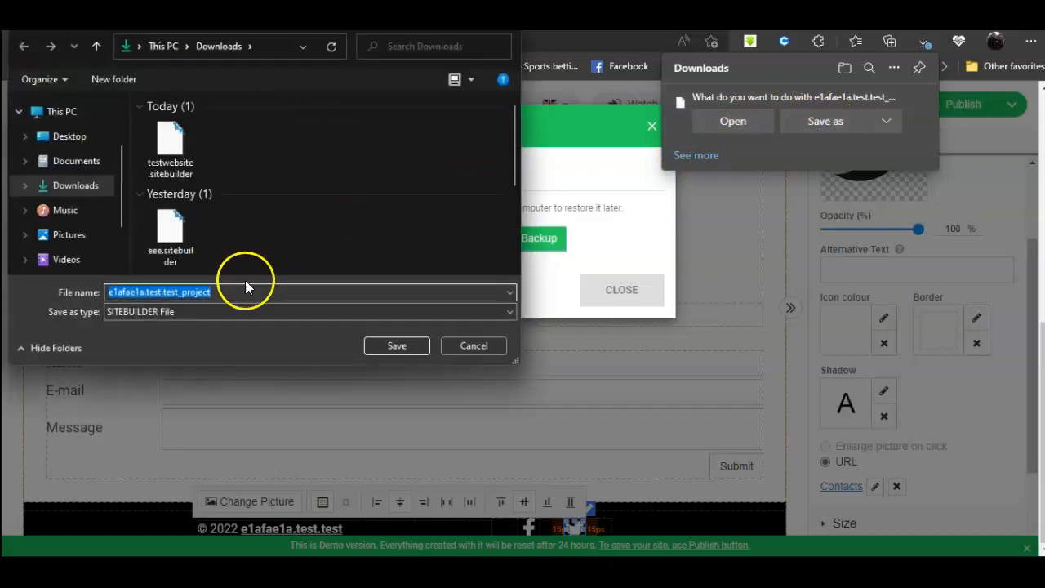
{"action": "type", "text": "test123"}
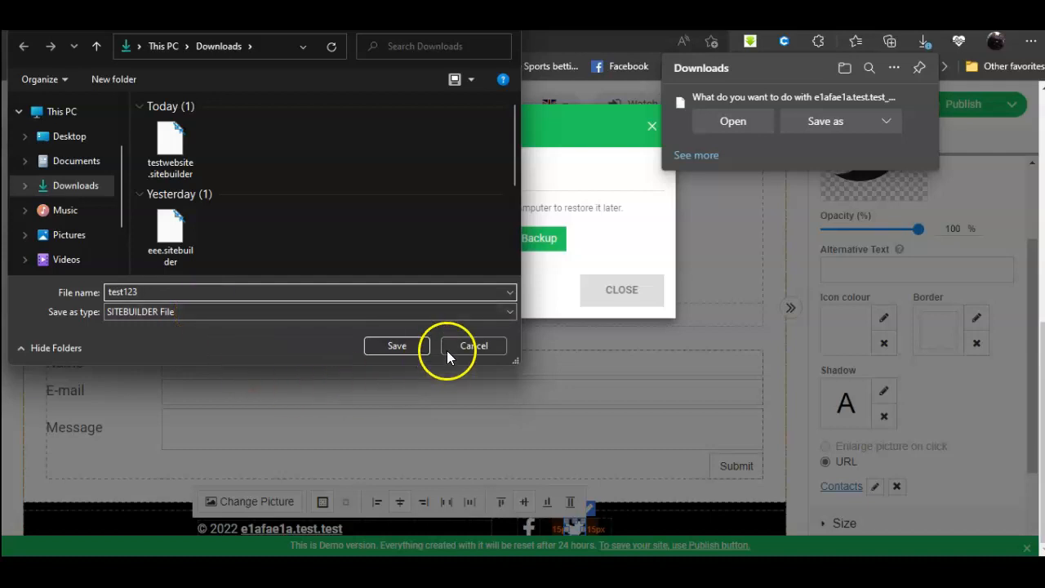
{"action": "left_click", "coordinate": [396, 345]}
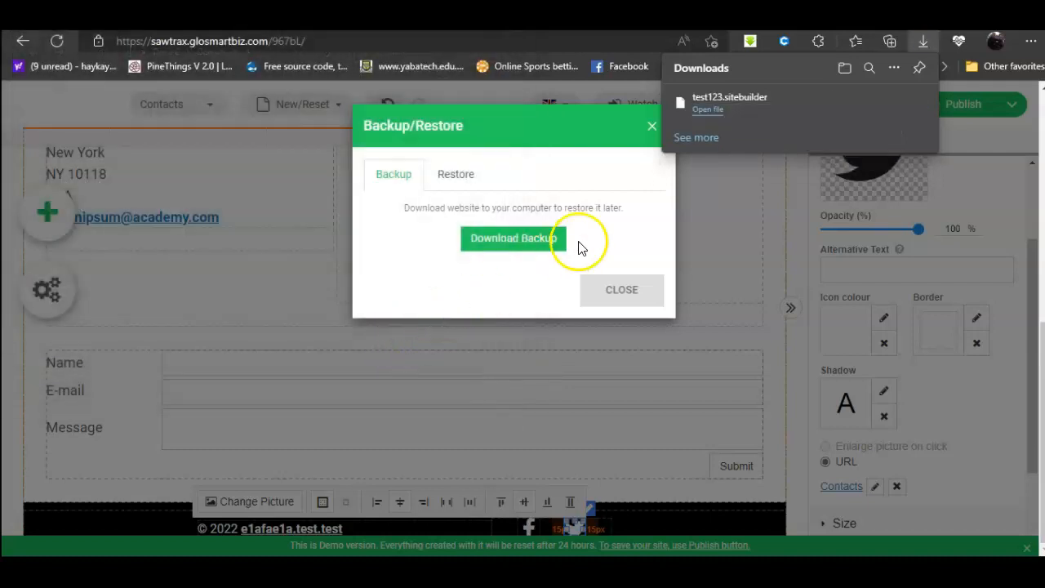
{"action": "left_click", "coordinate": [622, 290]}
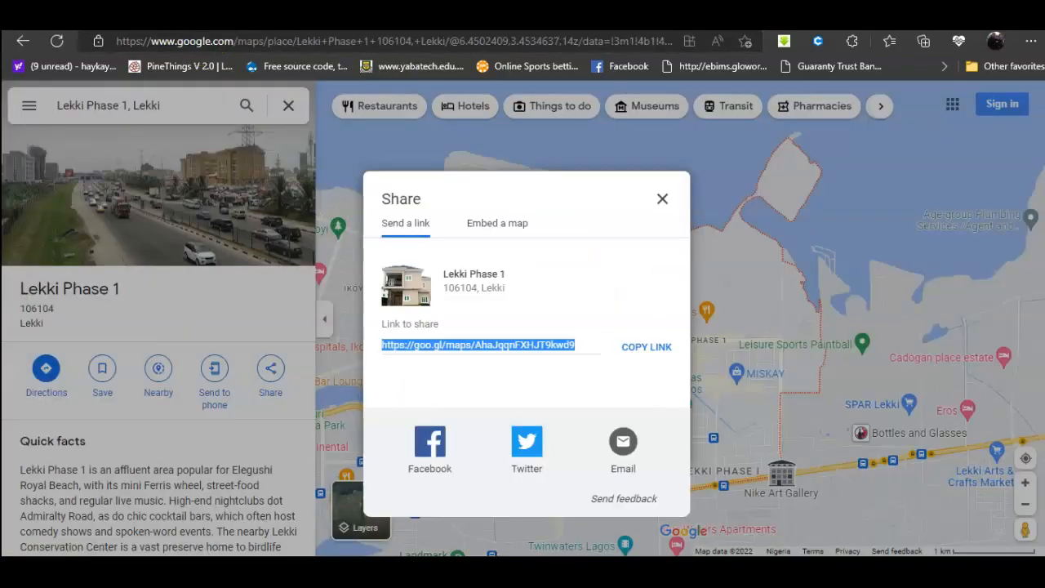
Step: Load glosmartbiz.com in a new Edge tab
{"action": "key", "text": "ctrl+t"}
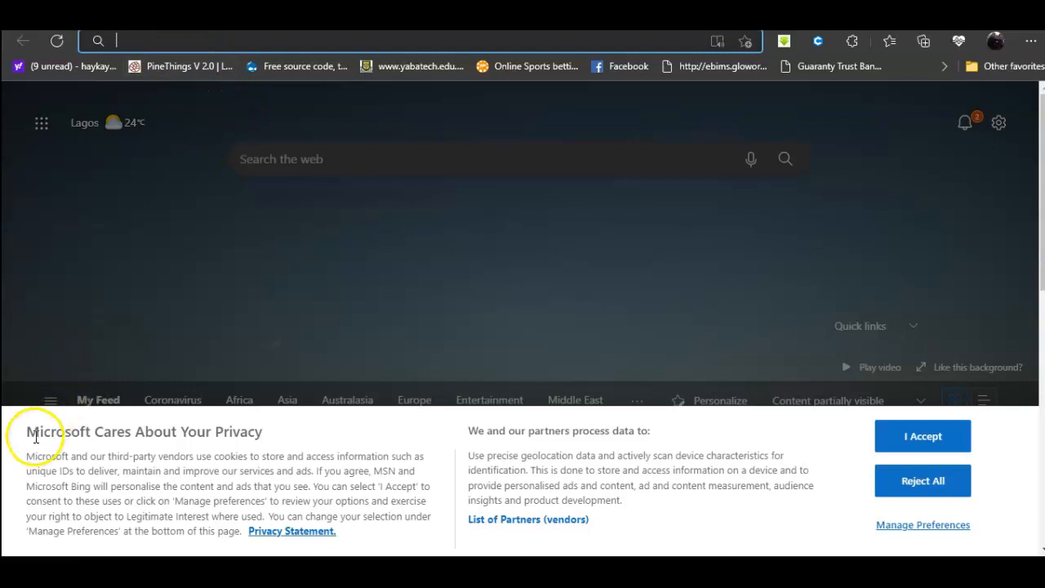
{"action": "left_click", "coordinate": [185, 38]}
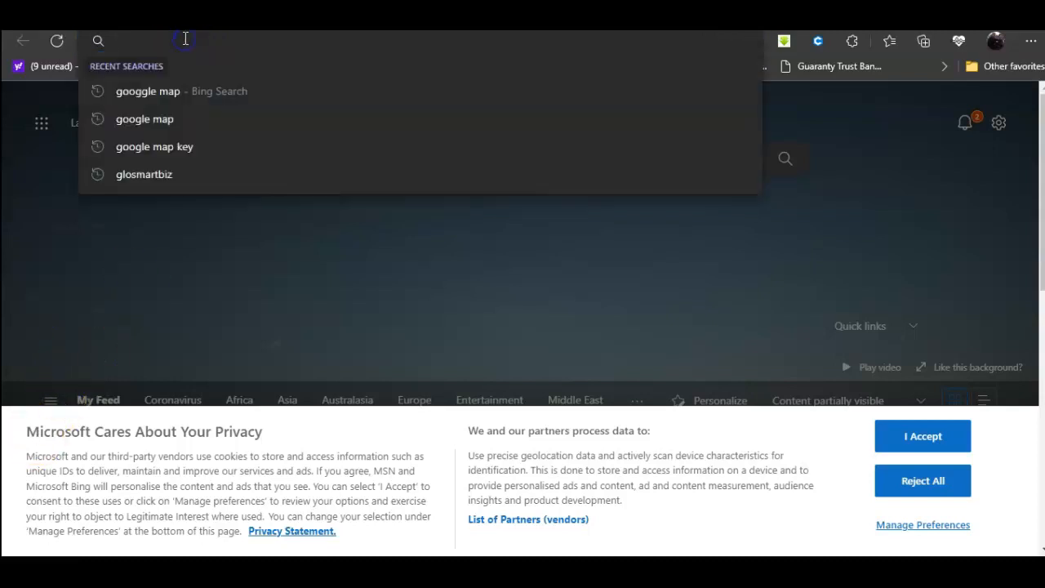
{"action": "type", "text": "glosma"}
{"action": "key", "text": "Return"}
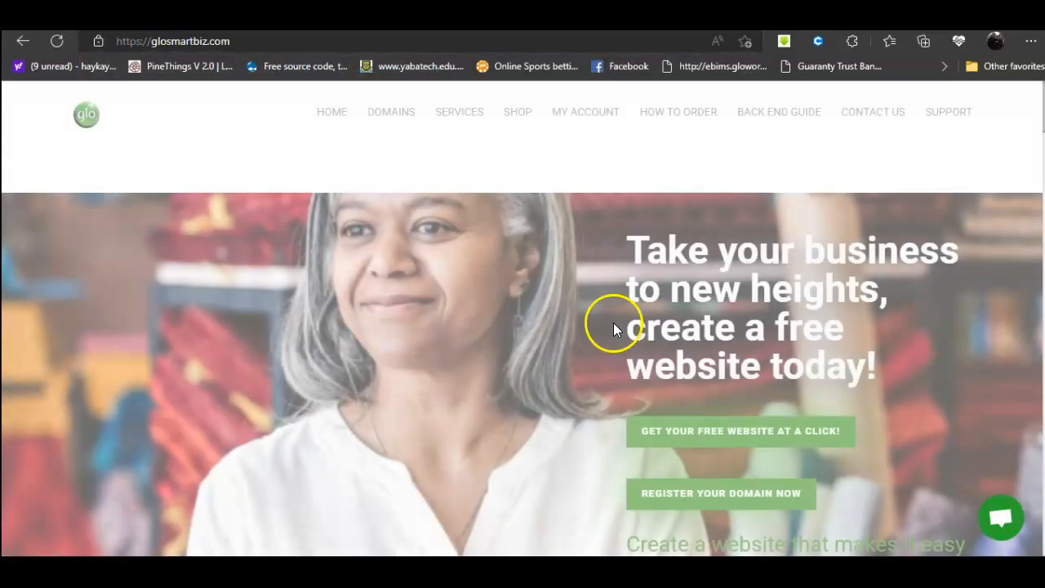
Step: Sign in as an existing user with the account e-mail and pick the Under construction template
{"action": "left_click", "coordinate": [699, 430]}
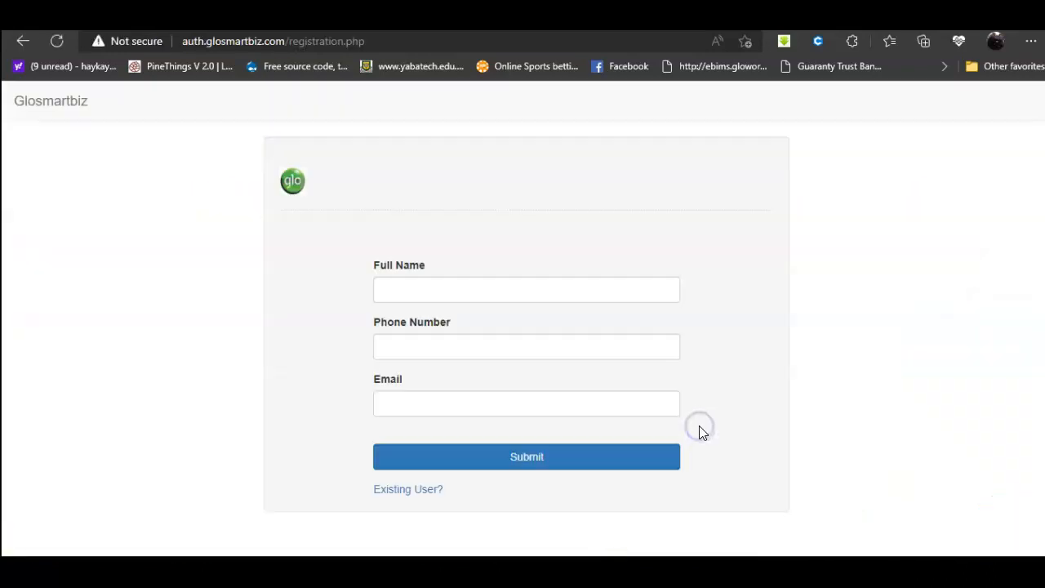
{"action": "left_click", "coordinate": [410, 493]}
{"action": "left_click", "coordinate": [420, 369]}
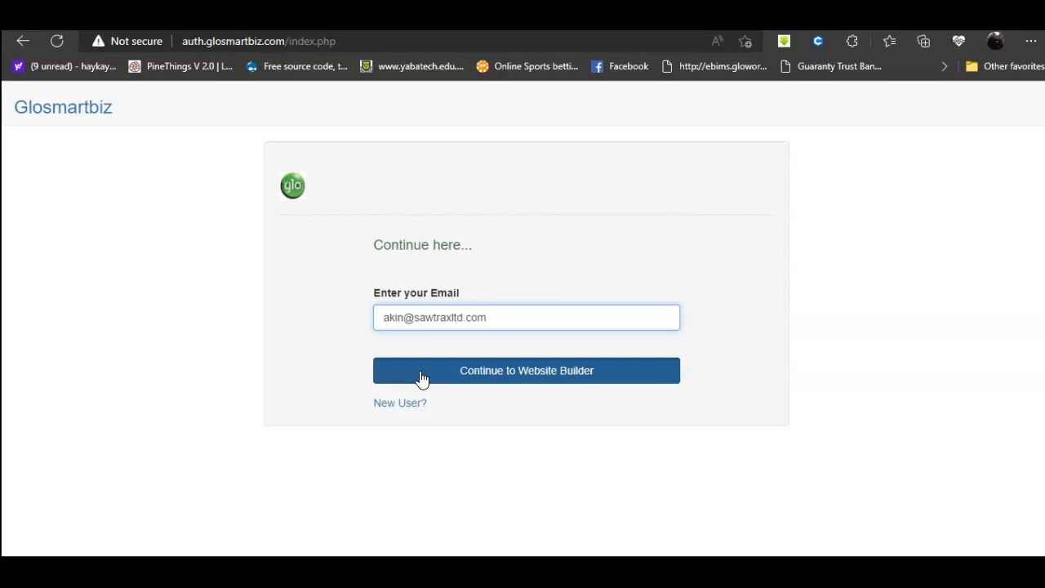
{"action": "left_click", "coordinate": [560, 372]}
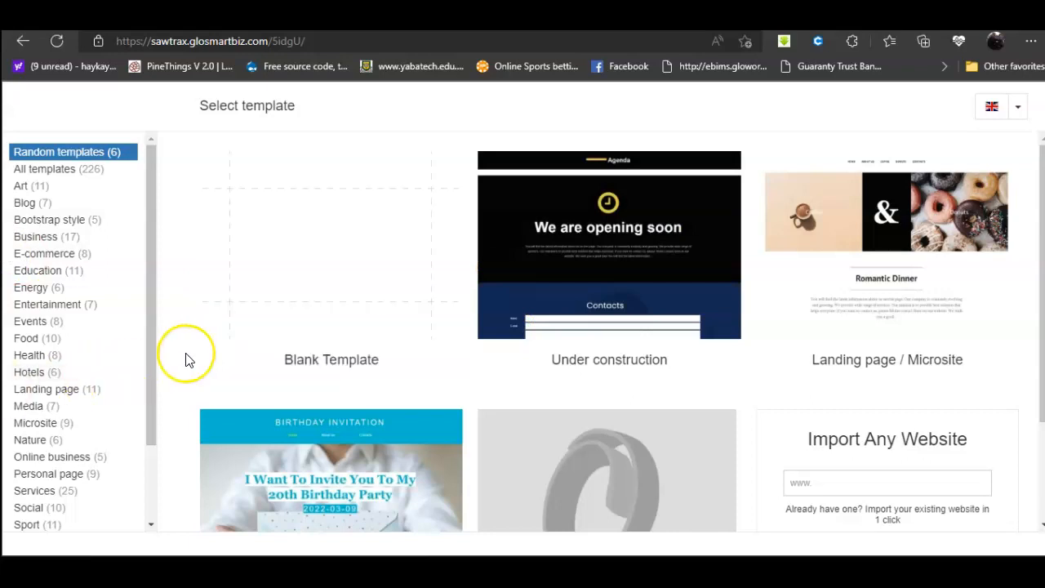
{"action": "mouse_move", "coordinate": [354, 347]}
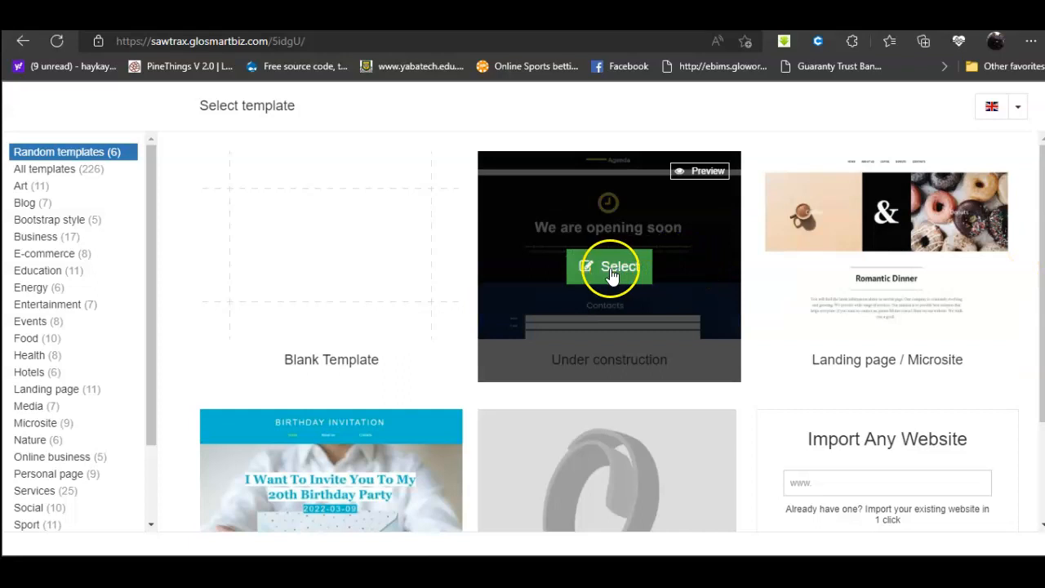
{"action": "left_click", "coordinate": [610, 270]}
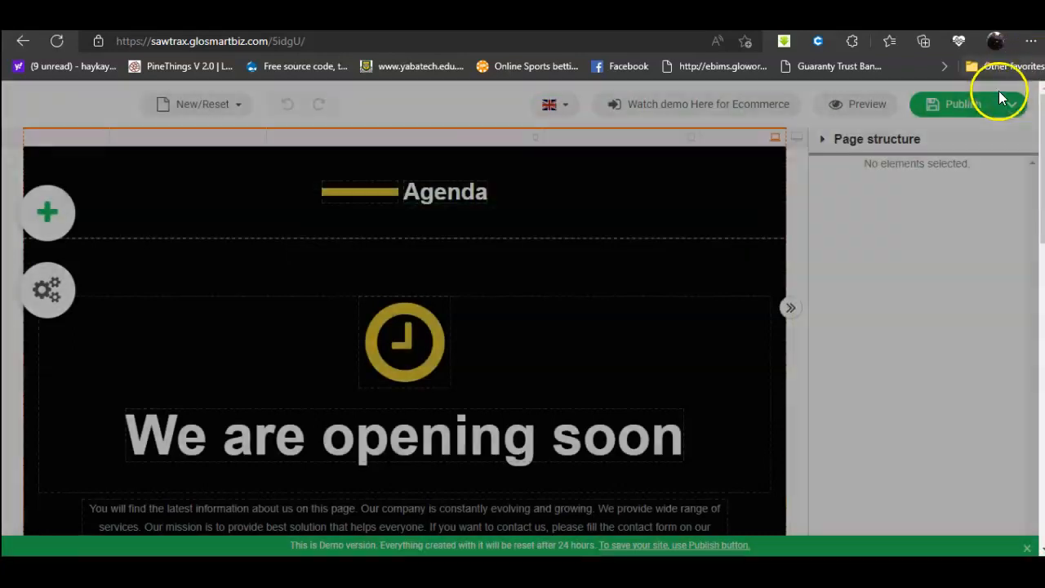
Step: Restore the site from the test123.sitebuilder backup file in Downloads
{"action": "left_click", "coordinate": [1010, 103]}
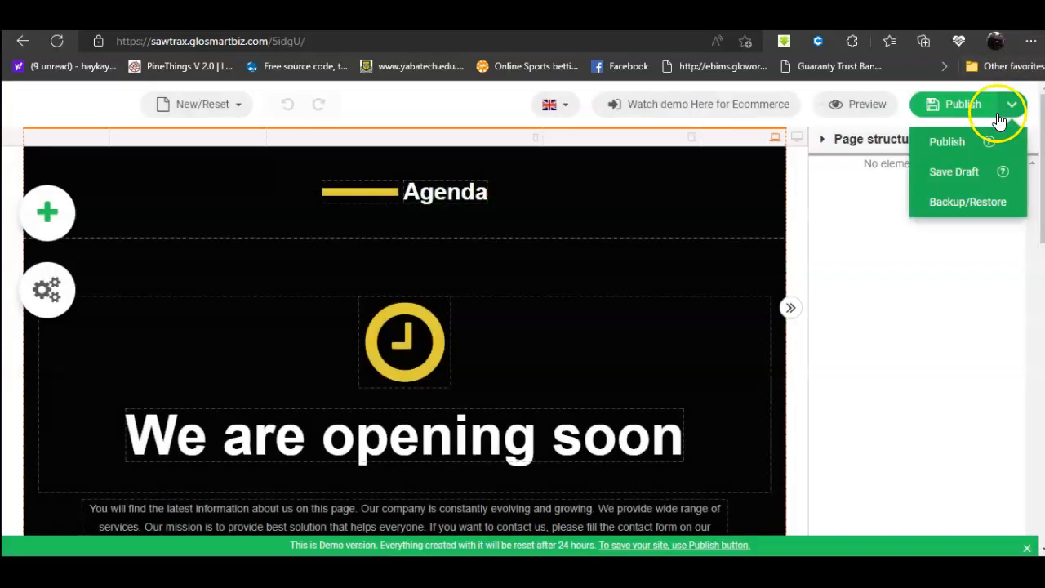
{"action": "left_click", "coordinate": [963, 201]}
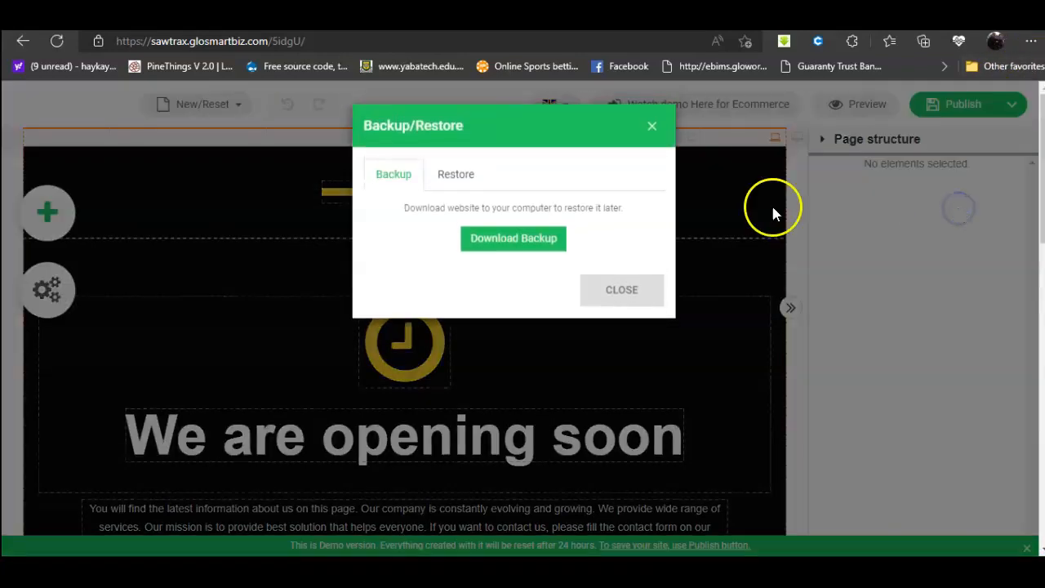
{"action": "left_click", "coordinate": [457, 174]}
{"action": "left_click", "coordinate": [484, 260]}
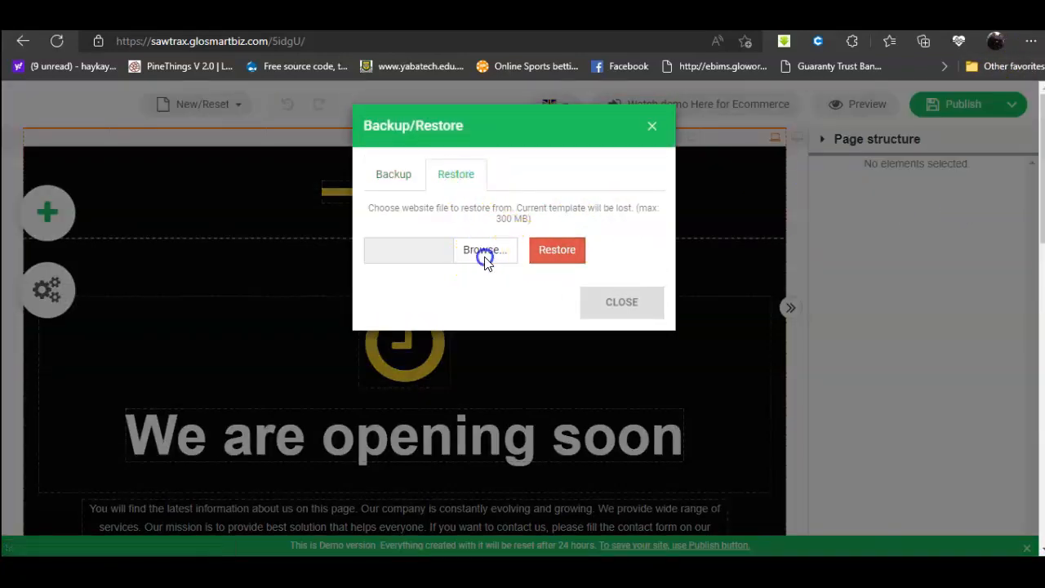
{"action": "left_click", "coordinate": [172, 174]}
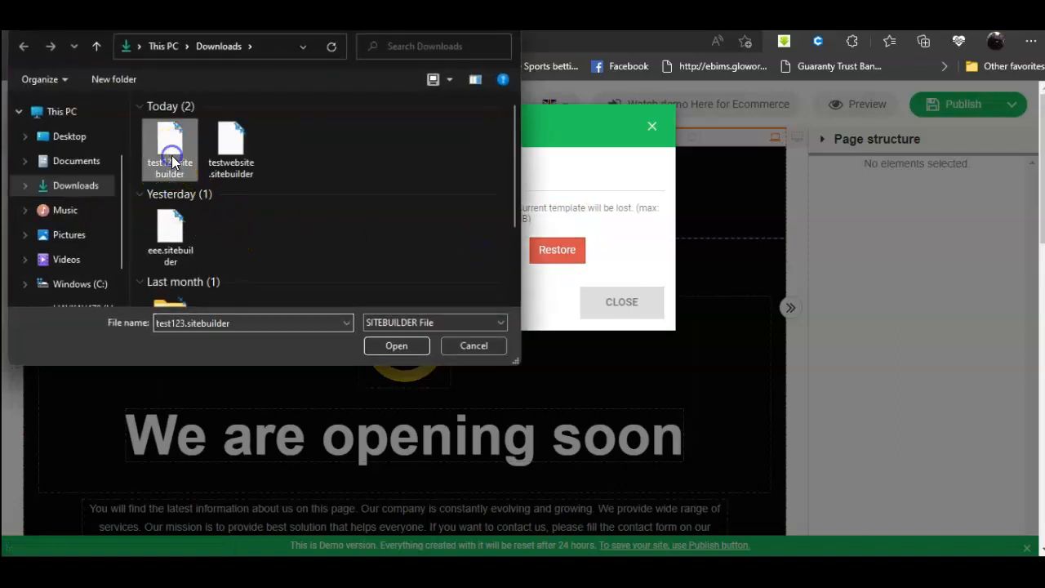
{"action": "left_click", "coordinate": [393, 346]}
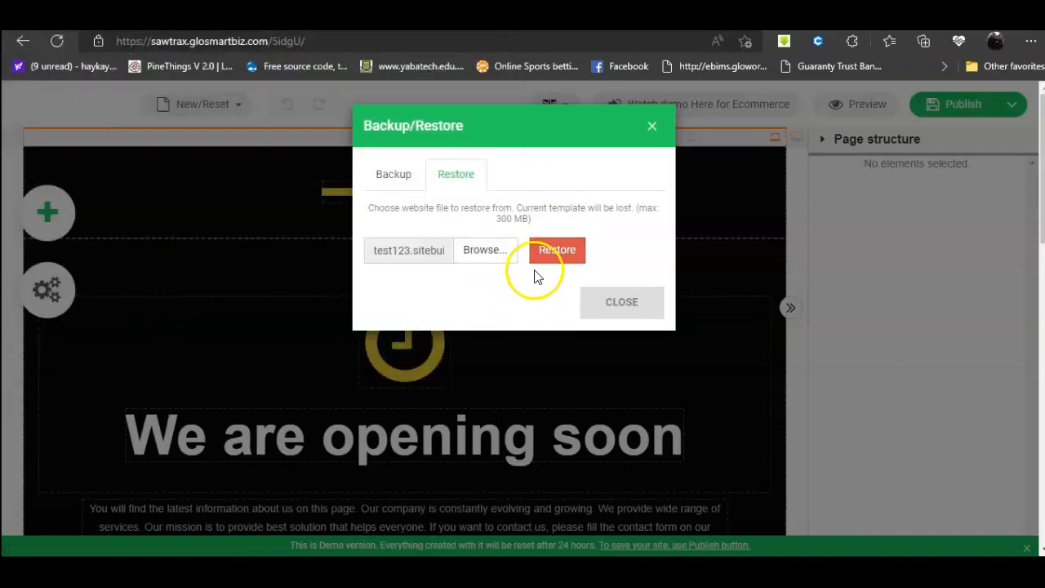
{"action": "left_click", "coordinate": [558, 253]}
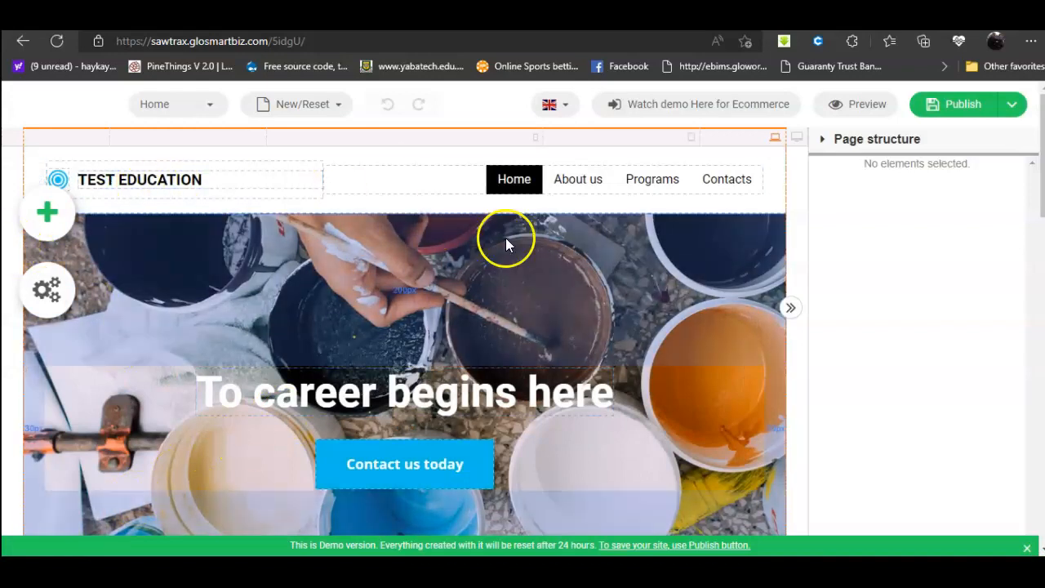
Step: Start a template change from New/Reset and filter the picker to E-commerce templates like Books & More
{"action": "scroll", "coordinate": [562, 288], "scroll_direction": "down", "scroll_amount": 3}
{"action": "scroll", "coordinate": [564, 291], "scroll_direction": "down", "scroll_amount": 12}
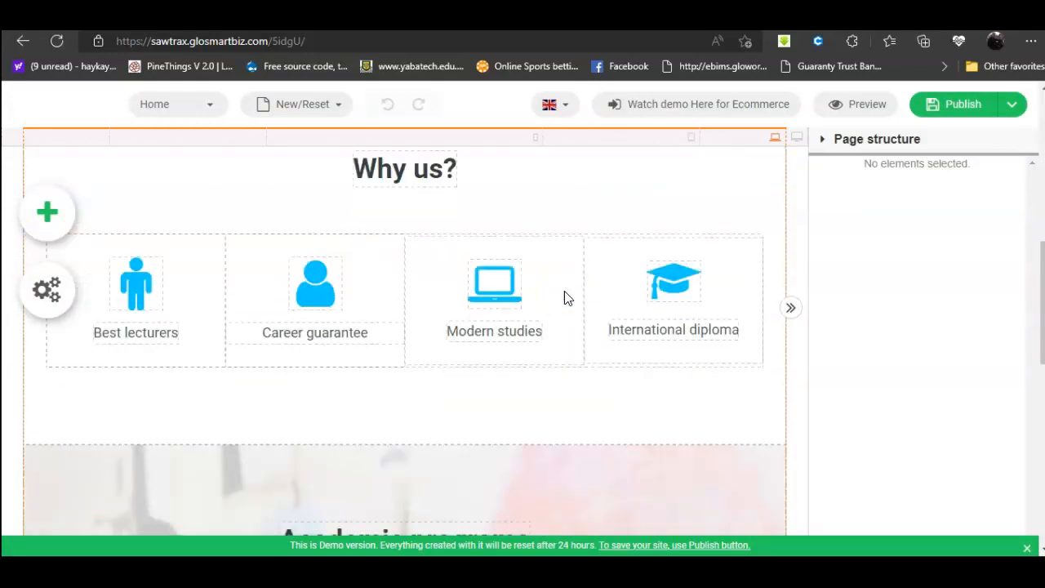
{"action": "scroll", "coordinate": [564, 291], "scroll_direction": "down", "scroll_amount": 3}
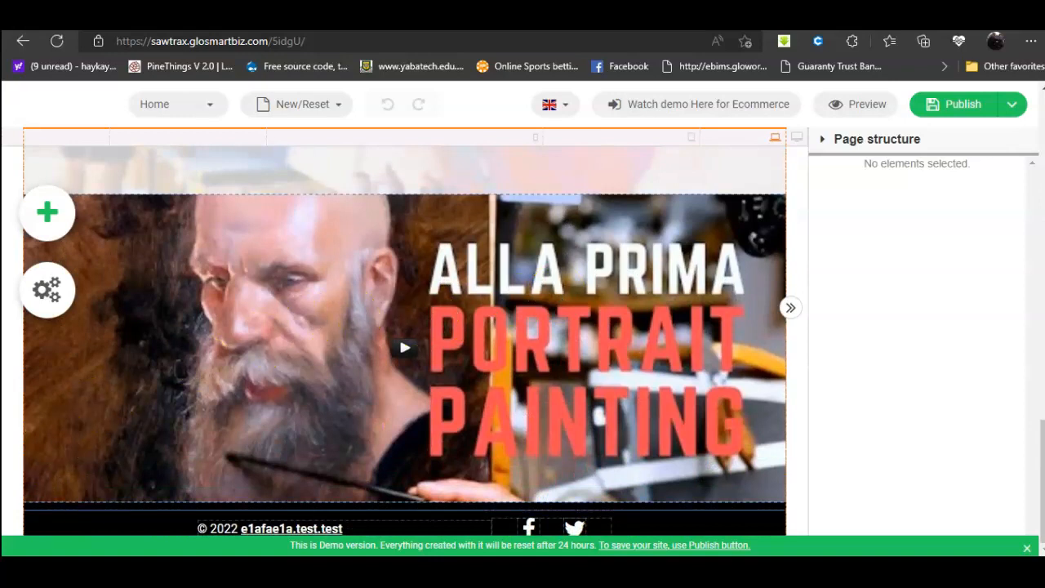
{"action": "left_click", "coordinate": [298, 114]}
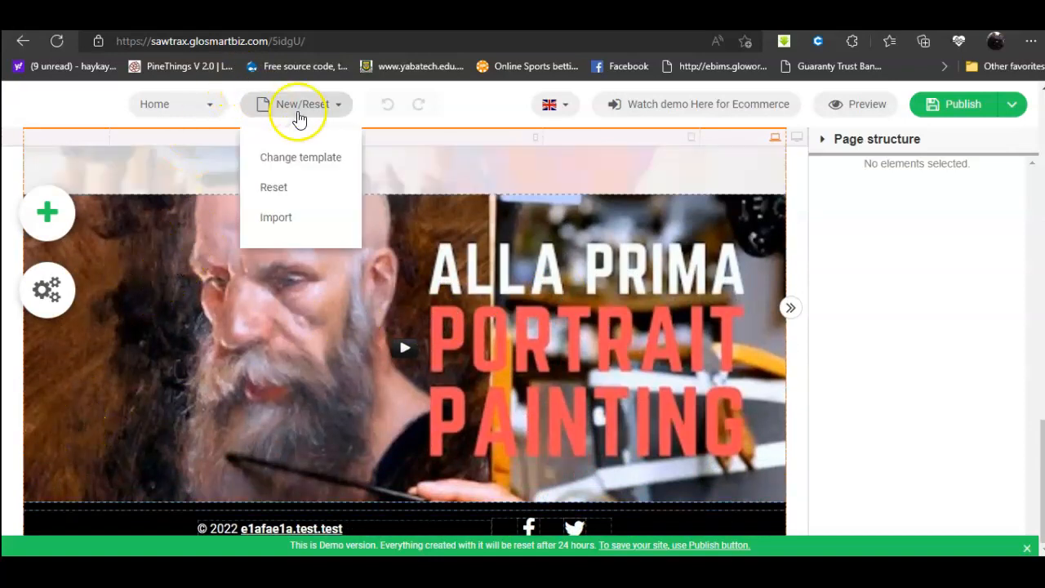
{"action": "left_click", "coordinate": [302, 159]}
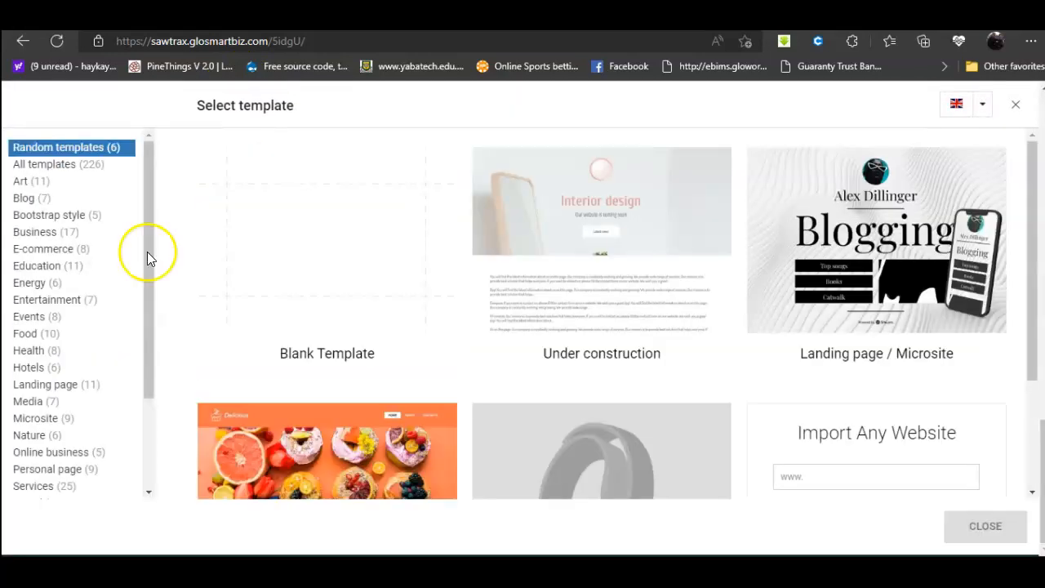
{"action": "left_click", "coordinate": [40, 249]}
{"action": "mouse_move", "coordinate": [718, 365]}
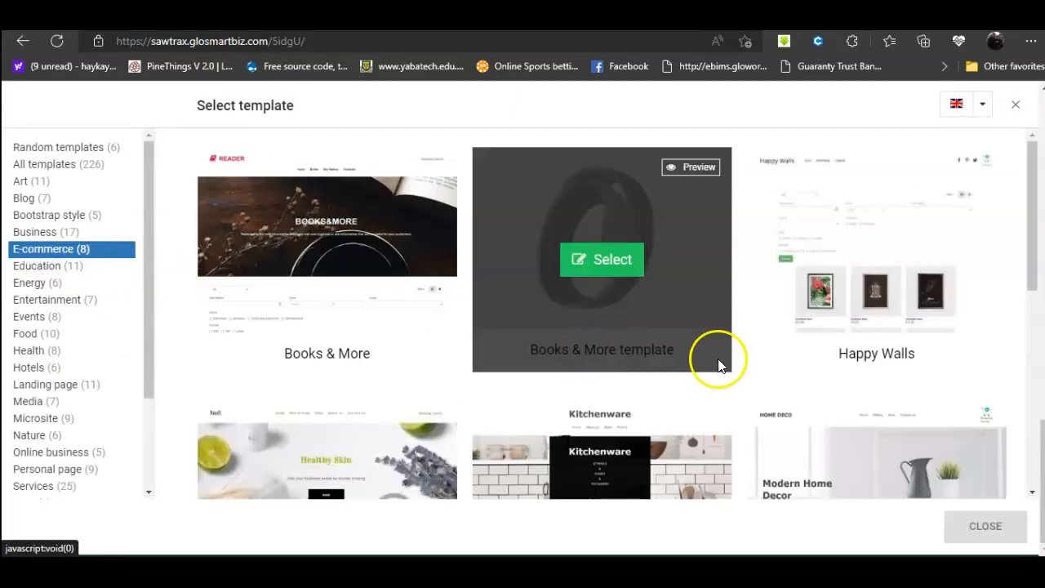
{"action": "scroll", "coordinate": [873, 321], "scroll_direction": "down", "scroll_amount": 5}
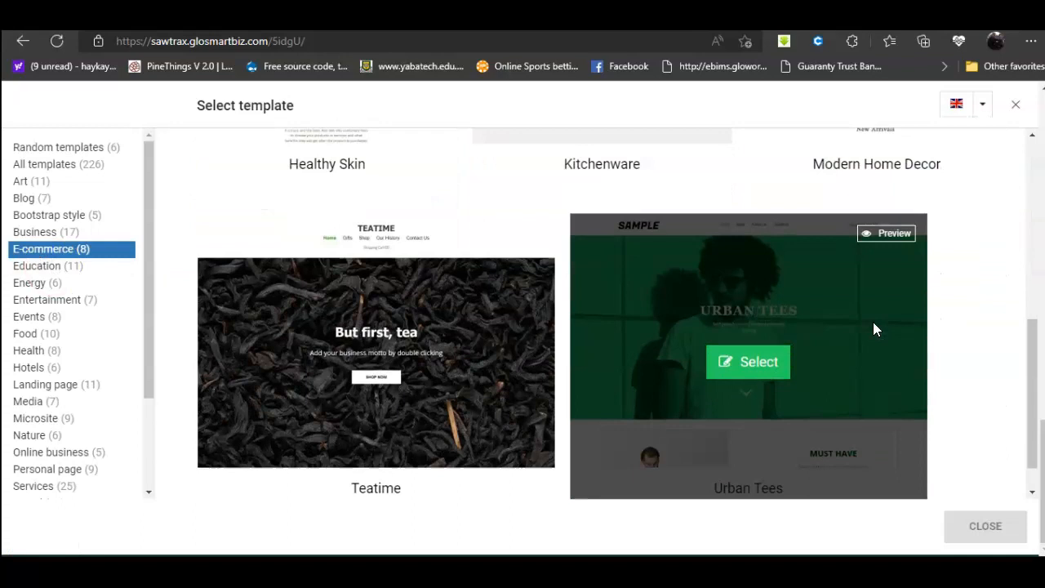
{"action": "scroll", "coordinate": [872, 322], "scroll_direction": "up", "scroll_amount": 5}
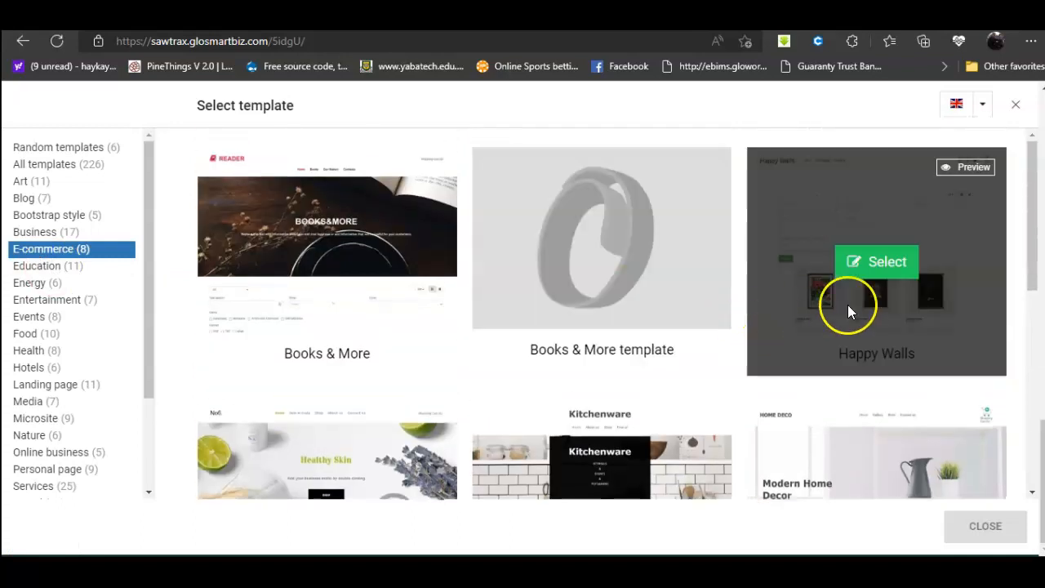
Step: Switch the site to the Books & More template, accepting that current content will be lost
{"action": "left_click", "coordinate": [344, 268]}
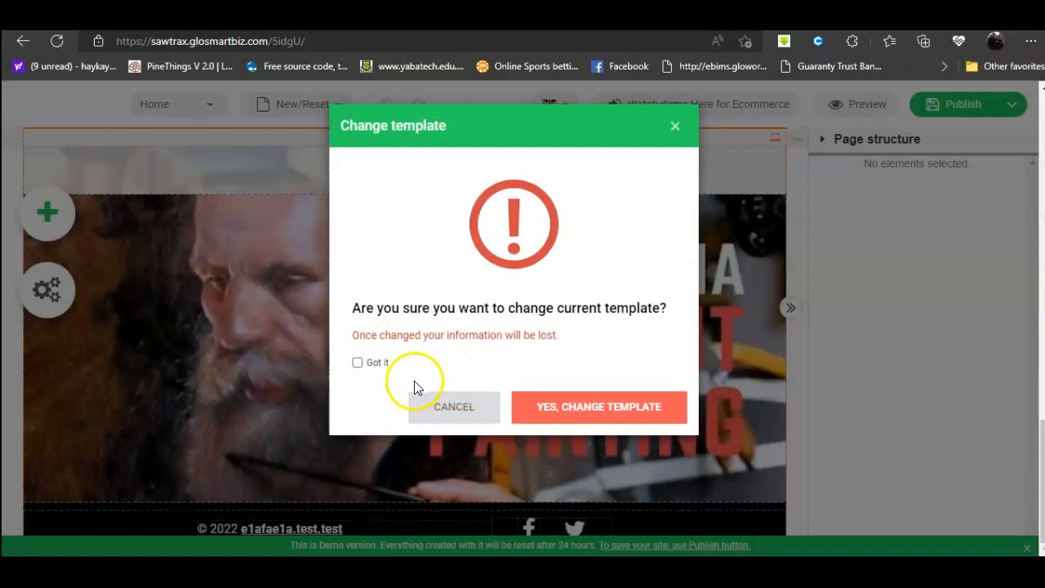
{"action": "left_click", "coordinate": [360, 364]}
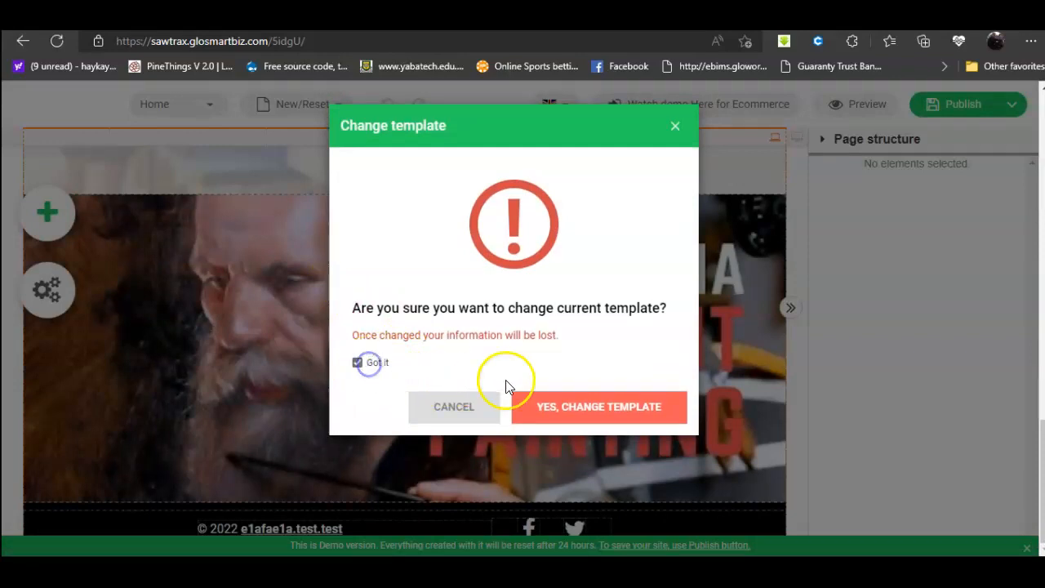
{"action": "left_click", "coordinate": [568, 412]}
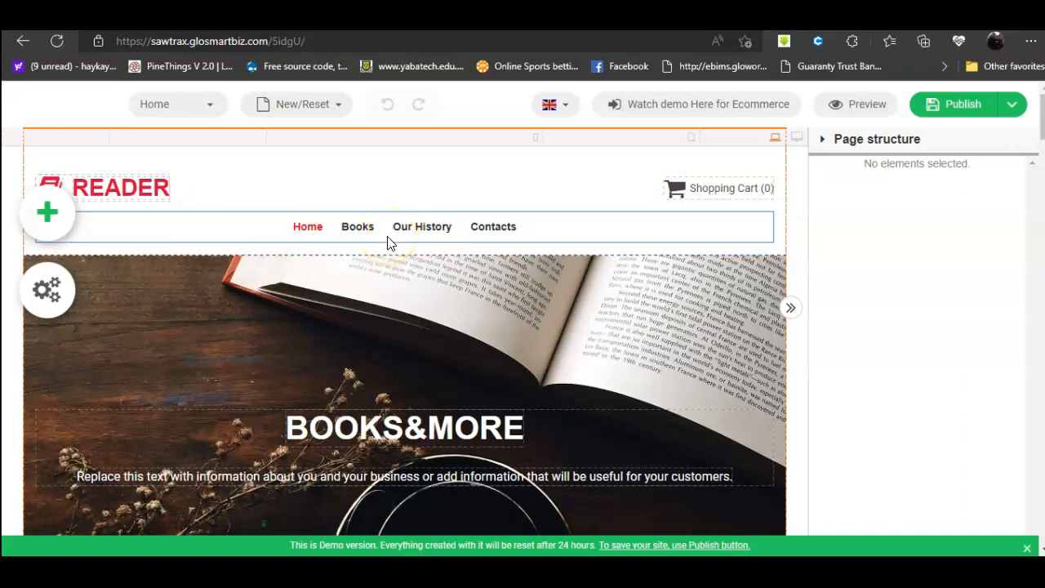
Step: Jump to the Books section and select its product grid to show the Store settings
{"action": "scroll", "coordinate": [385, 249], "scroll_direction": "down", "scroll_amount": 7}
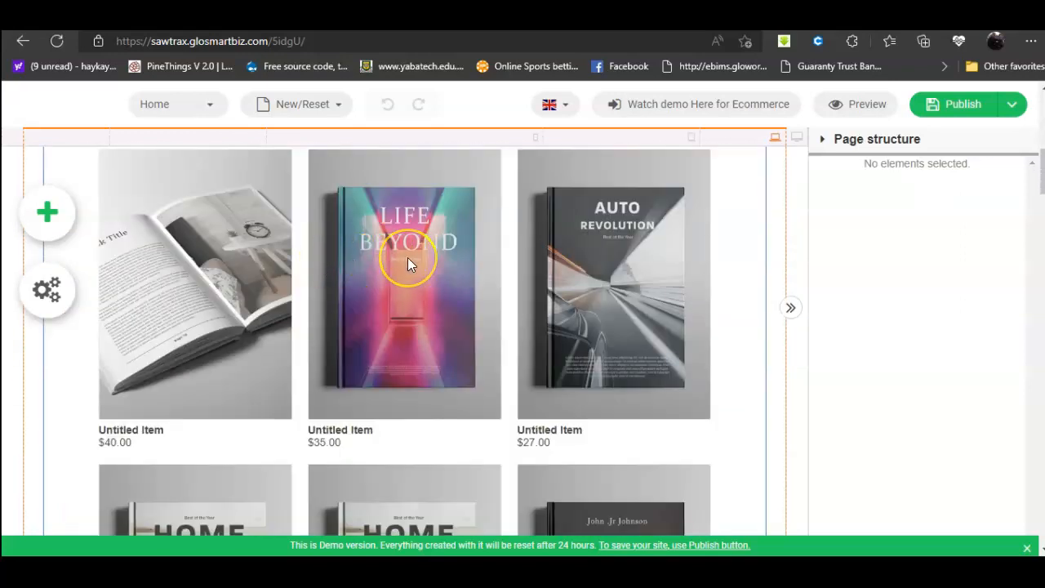
{"action": "scroll", "coordinate": [407, 257], "scroll_direction": "up", "scroll_amount": 8}
{"action": "left_click", "coordinate": [205, 105]}
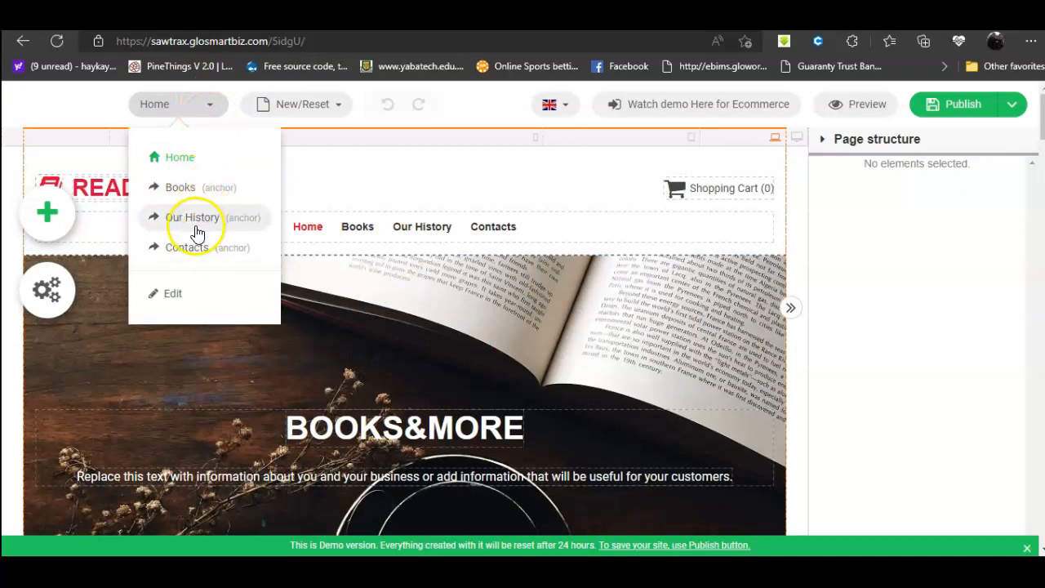
{"action": "left_click", "coordinate": [183, 189]}
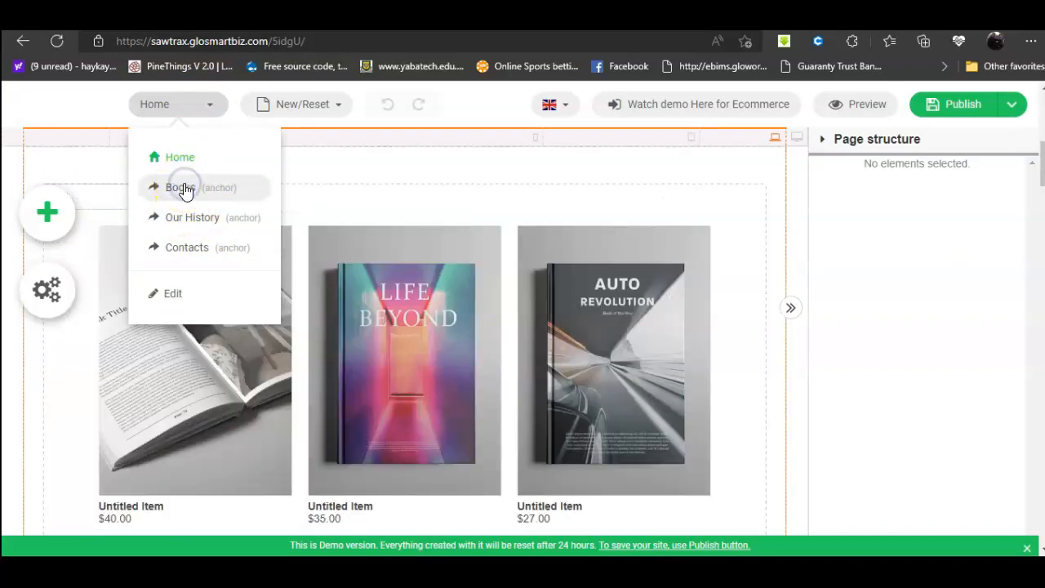
{"action": "left_click", "coordinate": [470, 324]}
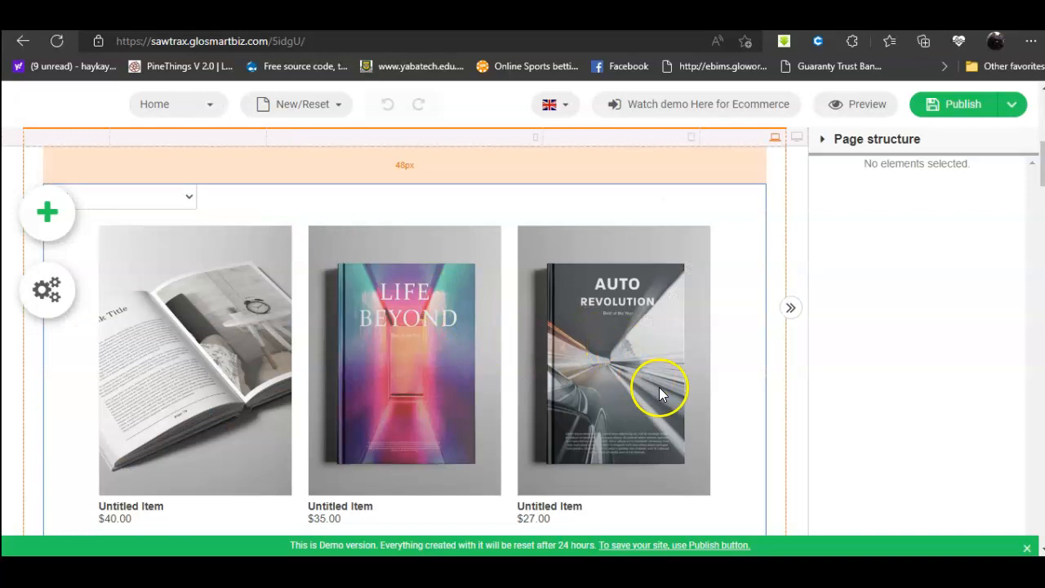
{"action": "scroll", "coordinate": [555, 348], "scroll_direction": "down", "scroll_amount": 1}
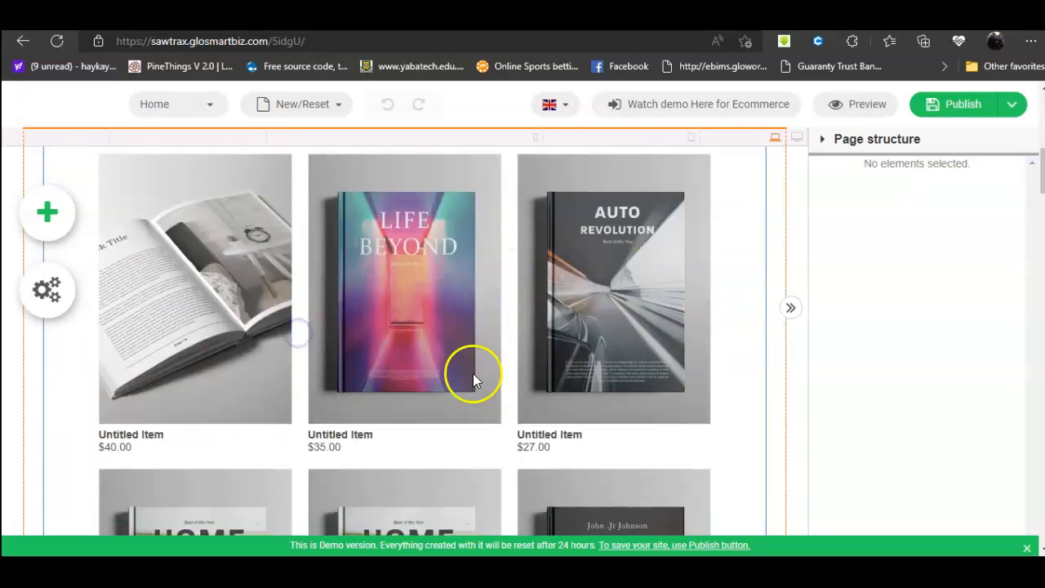
{"action": "left_click", "coordinate": [441, 364]}
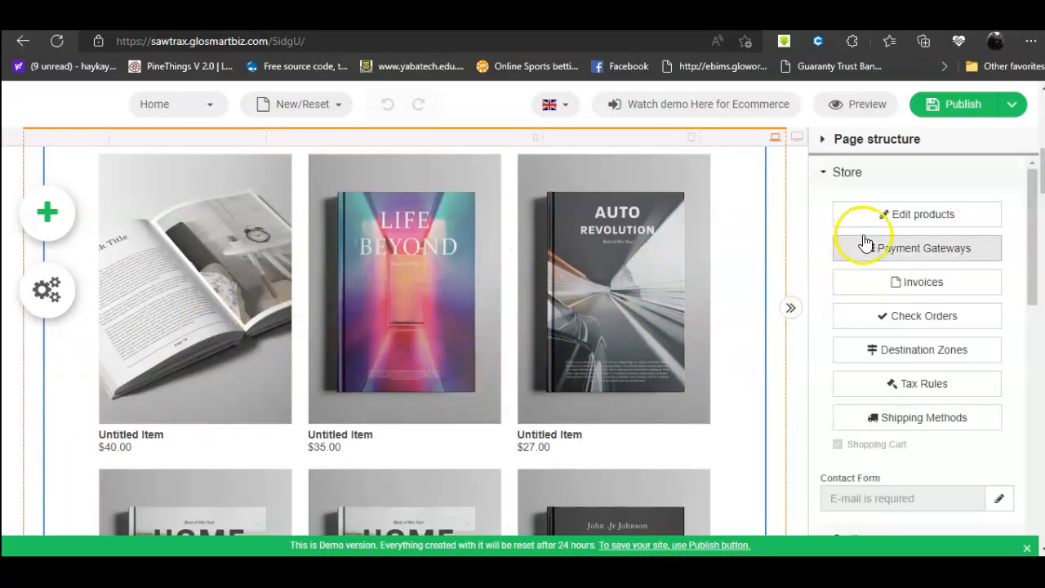
{"action": "scroll", "coordinate": [160, 332], "scroll_direction": "up", "scroll_amount": 2}
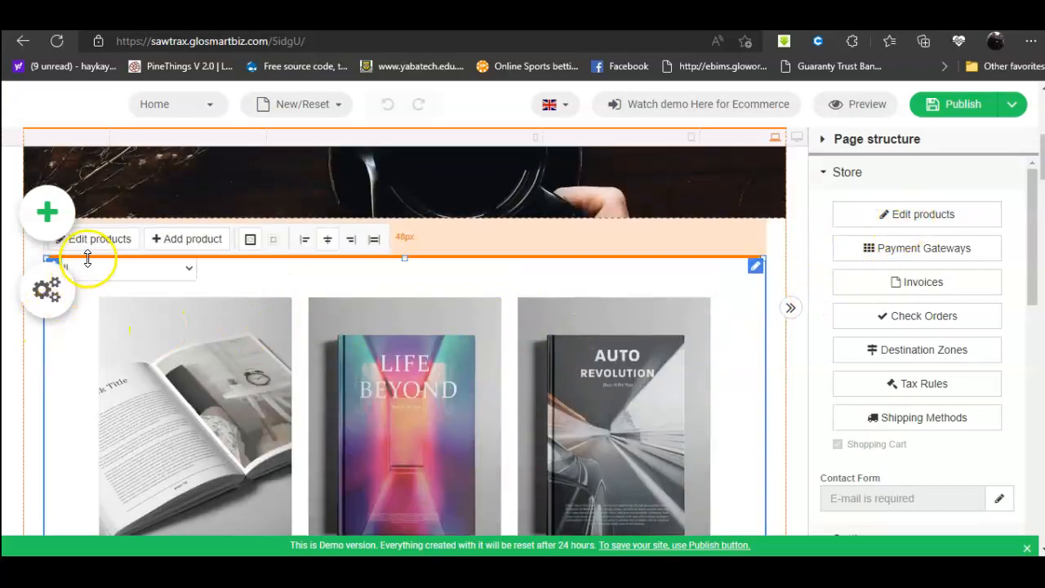
Step: Open the product editor and look through each untitled book item
{"action": "left_click", "coordinate": [189, 238]}
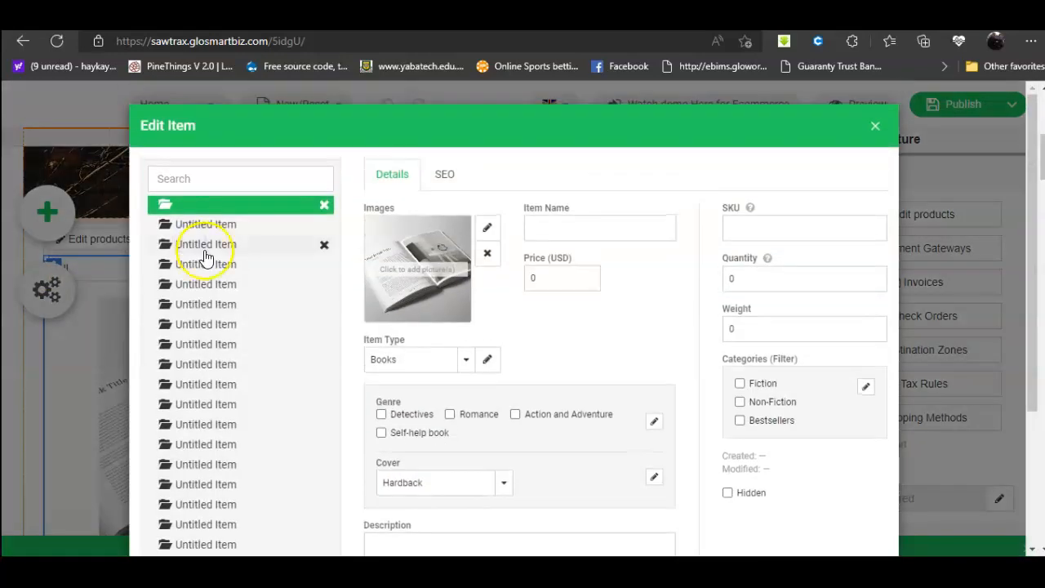
{"action": "scroll", "coordinate": [718, 295], "scroll_direction": "down", "scroll_amount": 2}
{"action": "scroll", "coordinate": [672, 297], "scroll_direction": "up", "scroll_amount": 1}
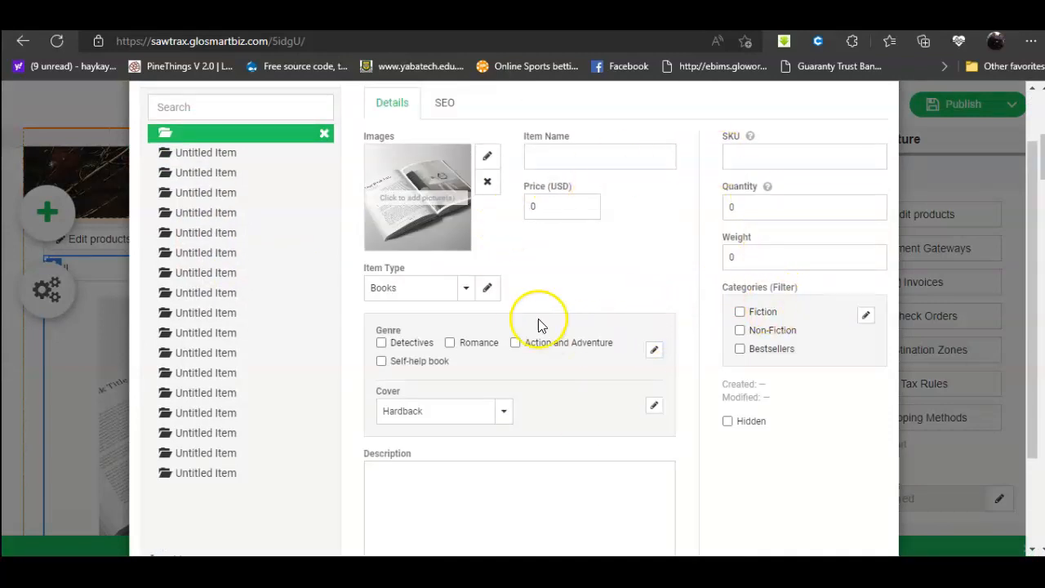
{"action": "left_click", "coordinate": [194, 155]}
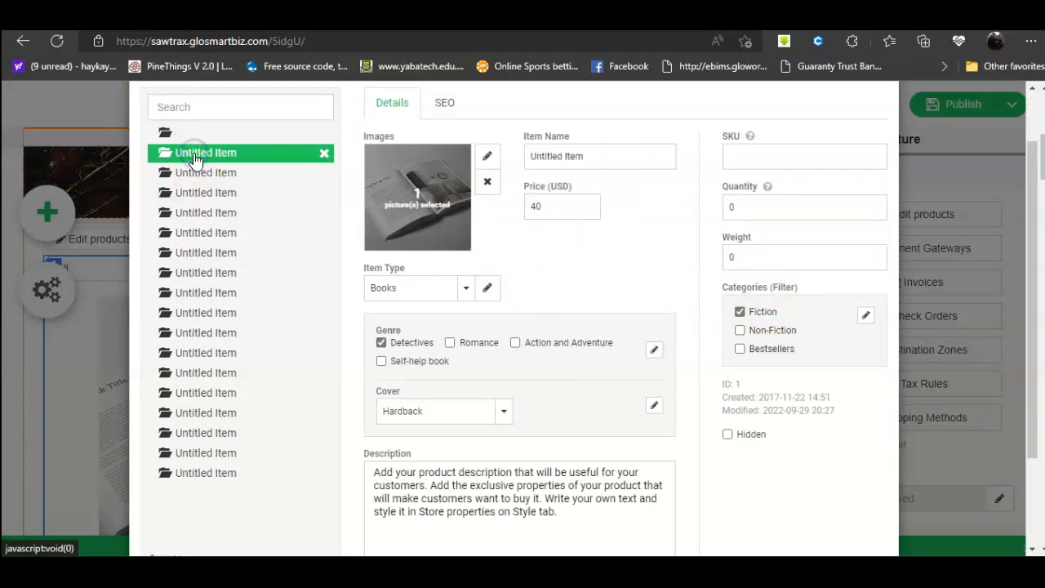
{"action": "left_click", "coordinate": [196, 170]}
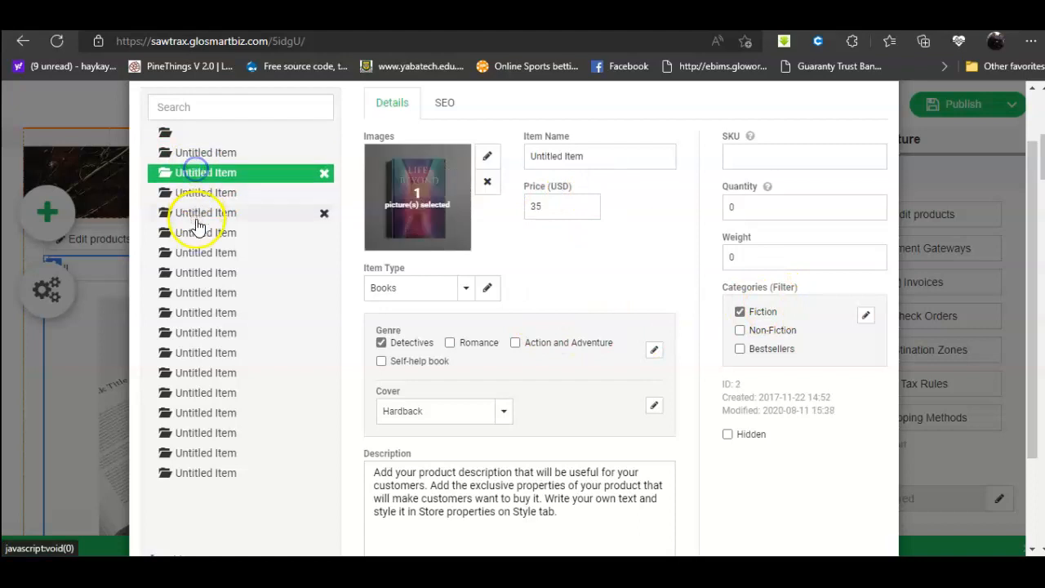
{"action": "left_click", "coordinate": [196, 219]}
{"action": "left_click", "coordinate": [199, 256]}
{"action": "left_click", "coordinate": [203, 314]}
{"action": "left_click", "coordinate": [207, 335]}
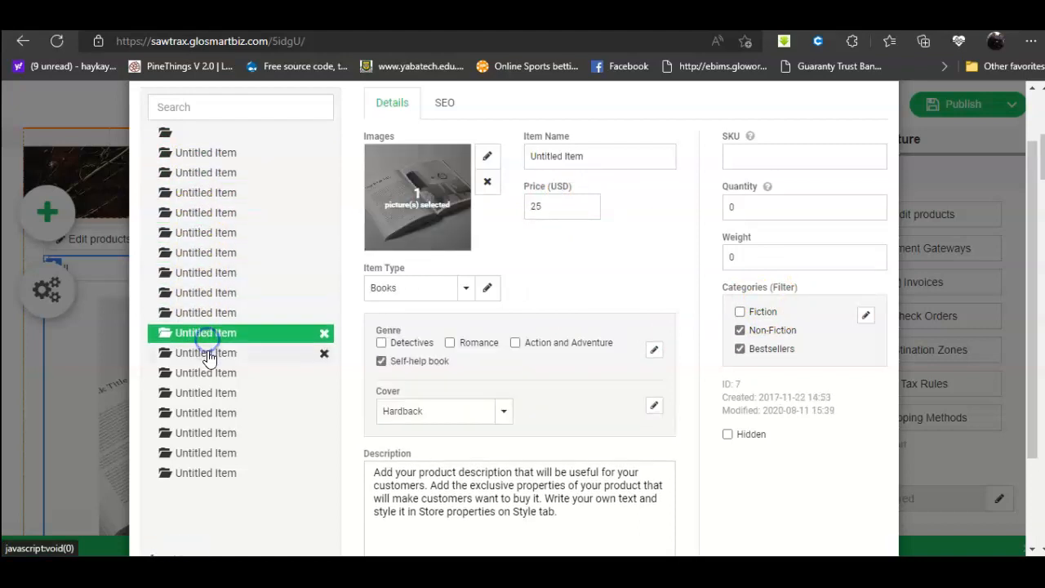
{"action": "left_click", "coordinate": [196, 153]}
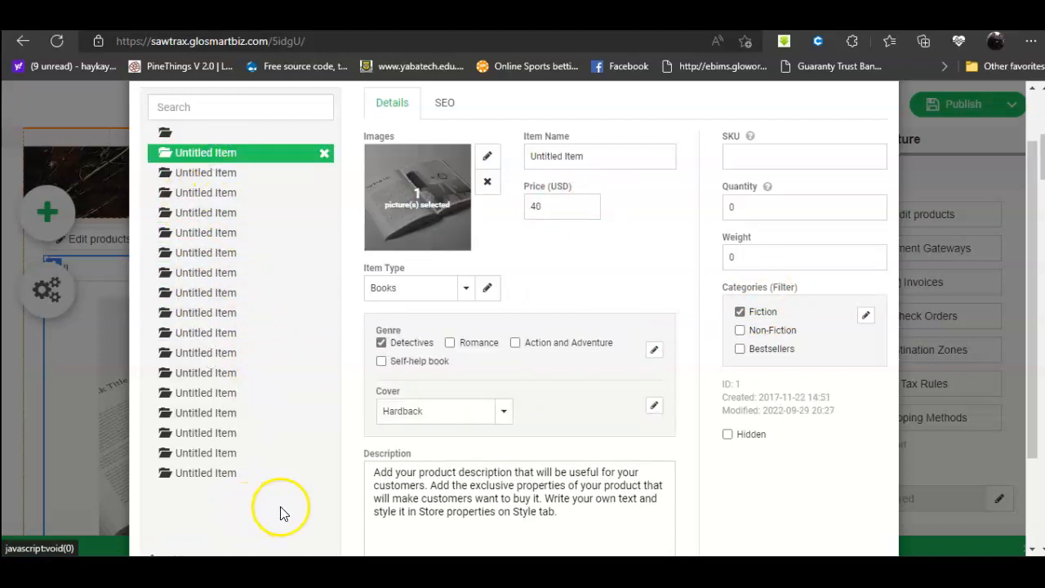
Step: Delete the last two untitled products
{"action": "left_click", "coordinate": [323, 473]}
{"action": "left_click", "coordinate": [600, 125]}
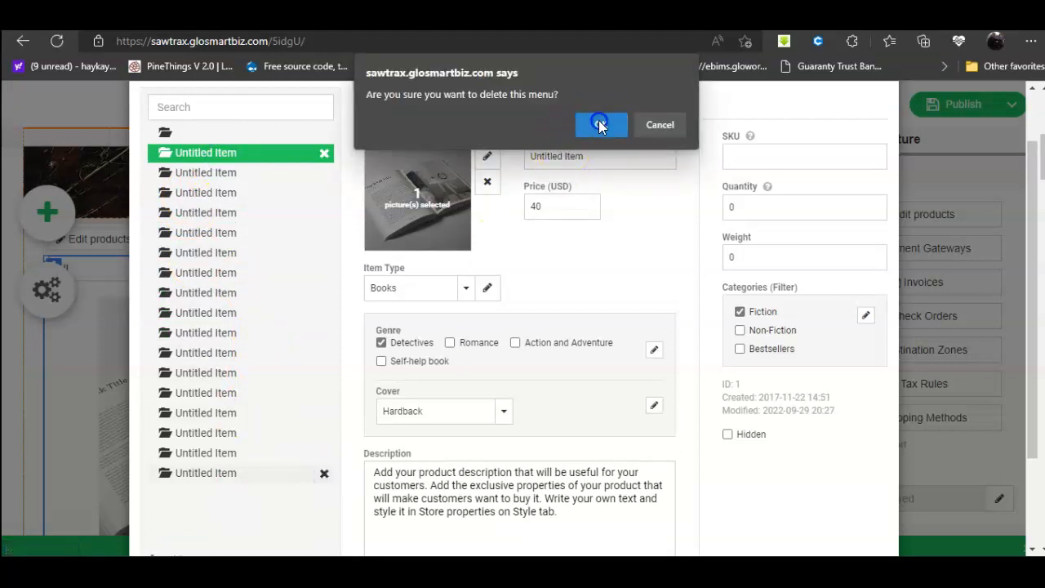
{"action": "left_click", "coordinate": [324, 433]}
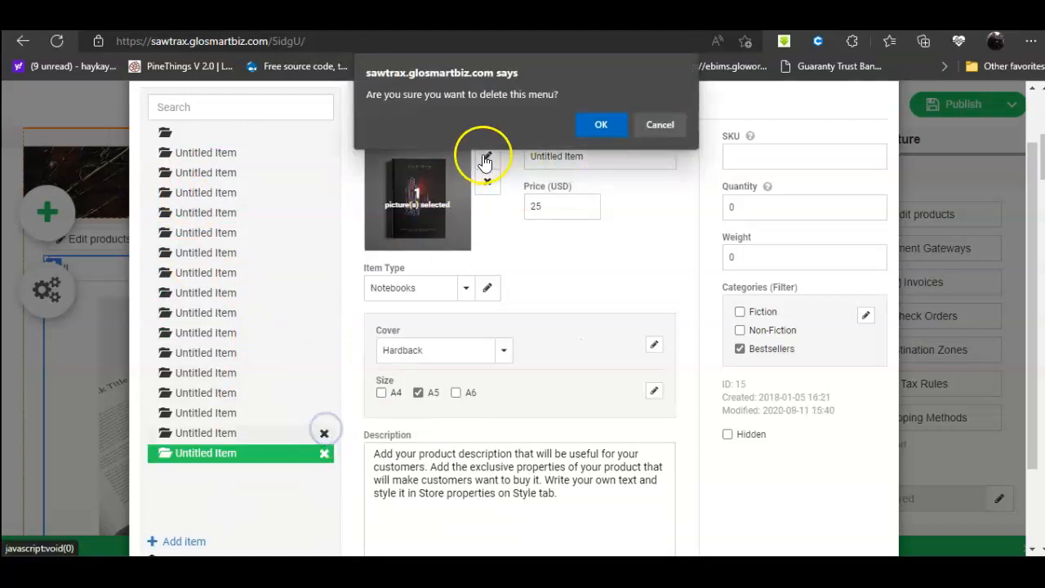
{"action": "left_click", "coordinate": [610, 124]}
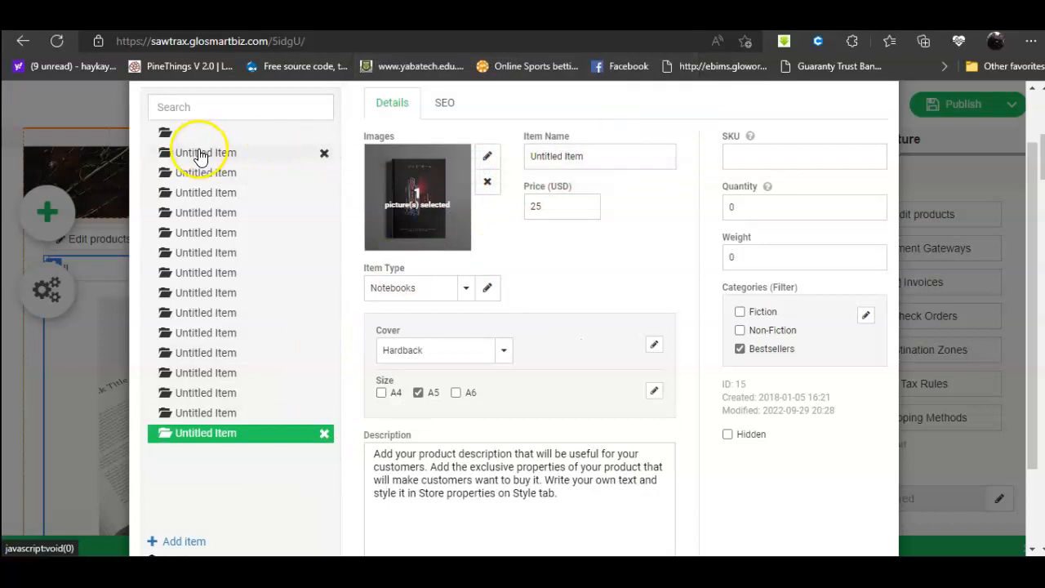
Step: Rename the first product, priced 40, to Test Book in Item Name
{"action": "left_click", "coordinate": [201, 155]}
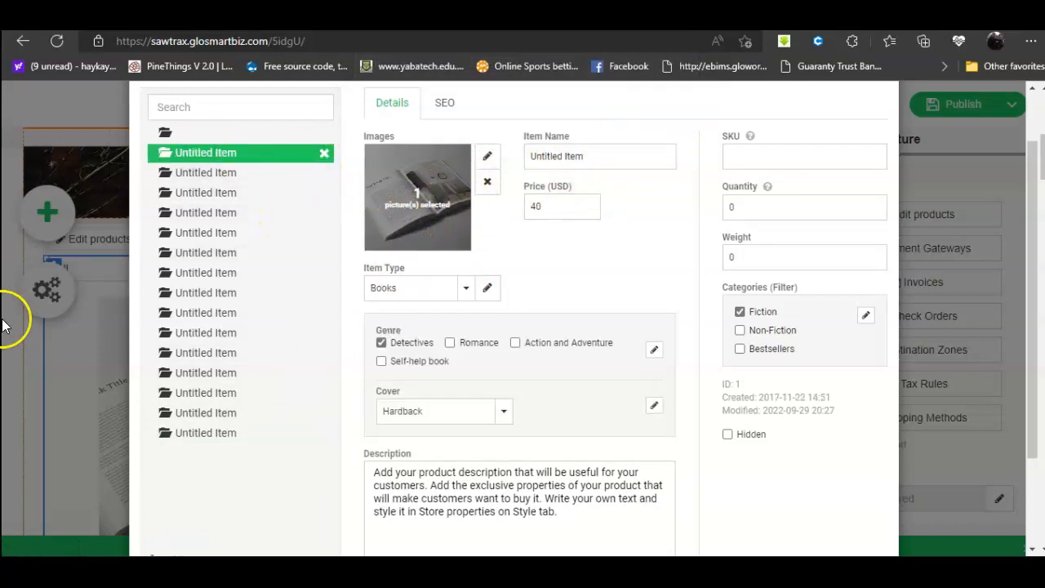
{"action": "scroll", "coordinate": [772, 236], "scroll_direction": "down", "scroll_amount": 3}
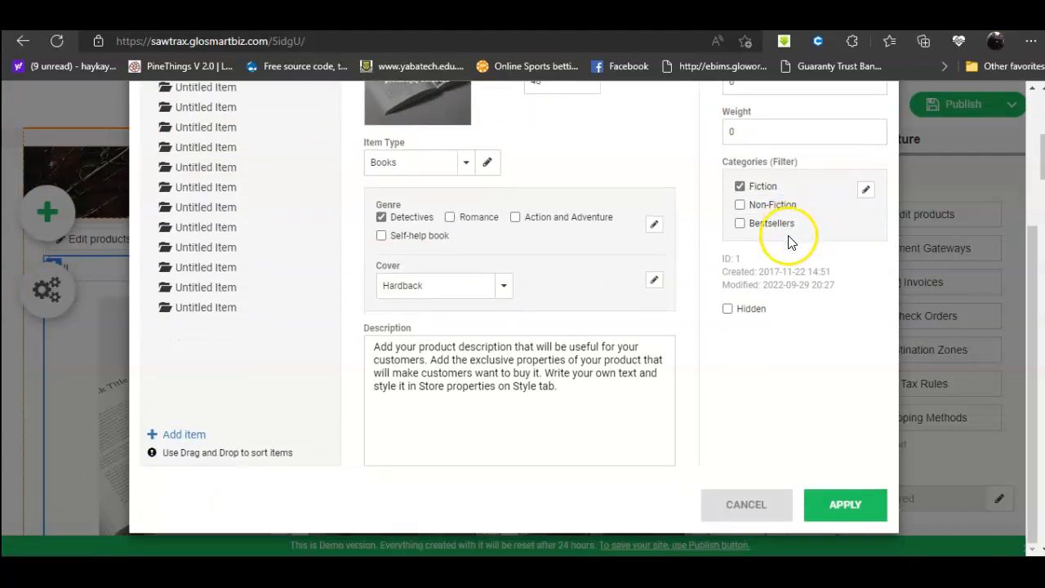
{"action": "scroll", "coordinate": [787, 233], "scroll_direction": "up", "scroll_amount": 4}
{"action": "left_click_drag", "start_coordinate": [597, 175], "coordinate": [481, 177]}
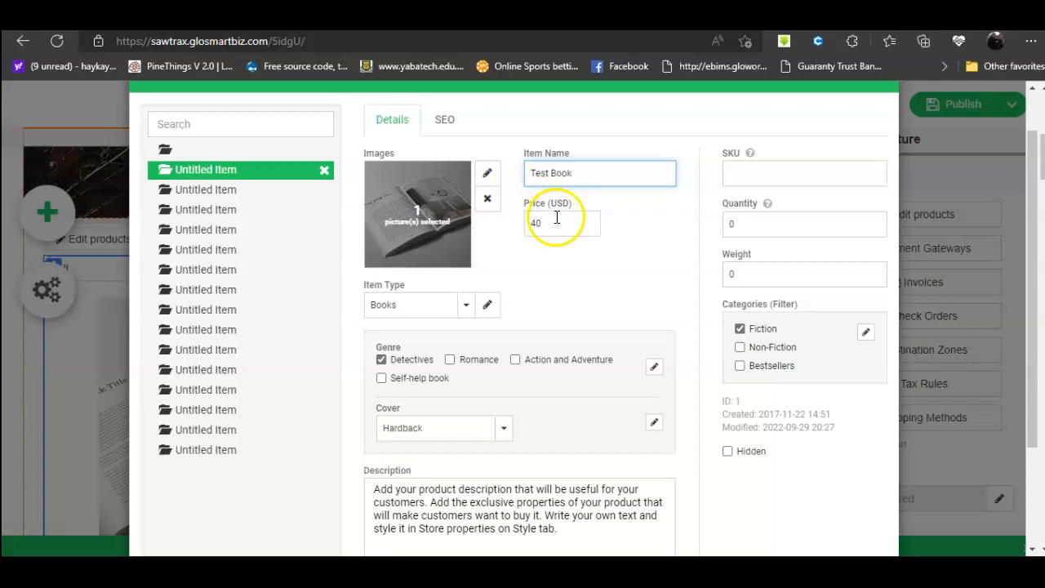
Step: Replace Test Book's open-book picture with the ELG21 landscape photo from the Free Gallery
{"action": "left_click", "coordinate": [487, 199]}
{"action": "left_click", "coordinate": [488, 176]}
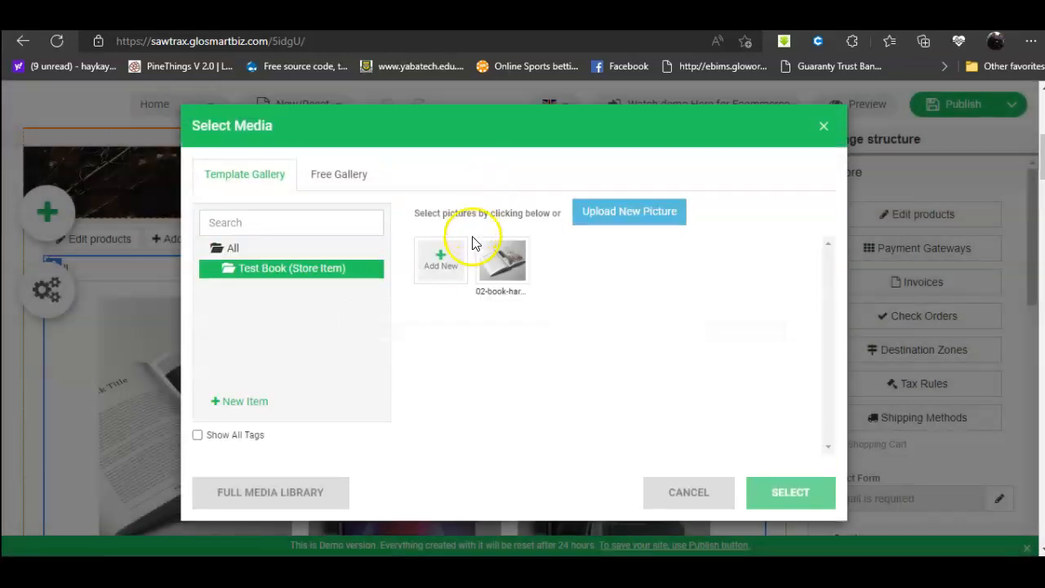
{"action": "left_click", "coordinate": [352, 173]}
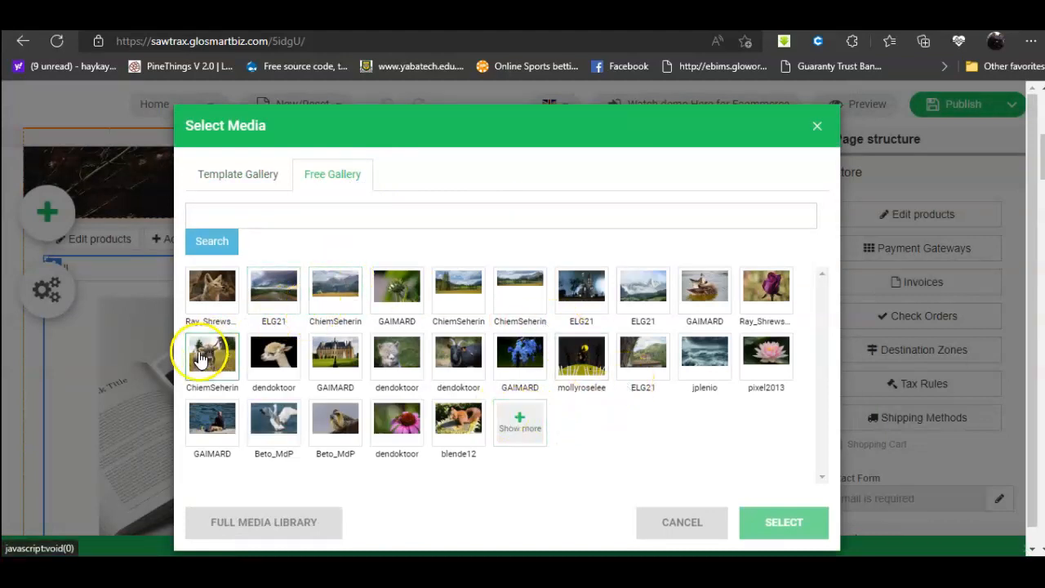
{"action": "left_click", "coordinate": [645, 360]}
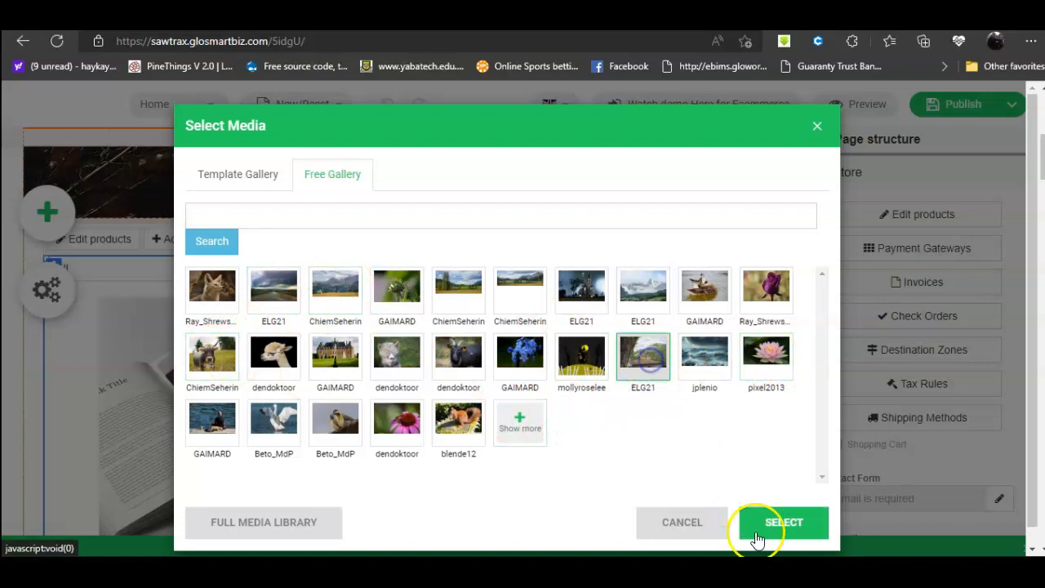
{"action": "left_click", "coordinate": [757, 537]}
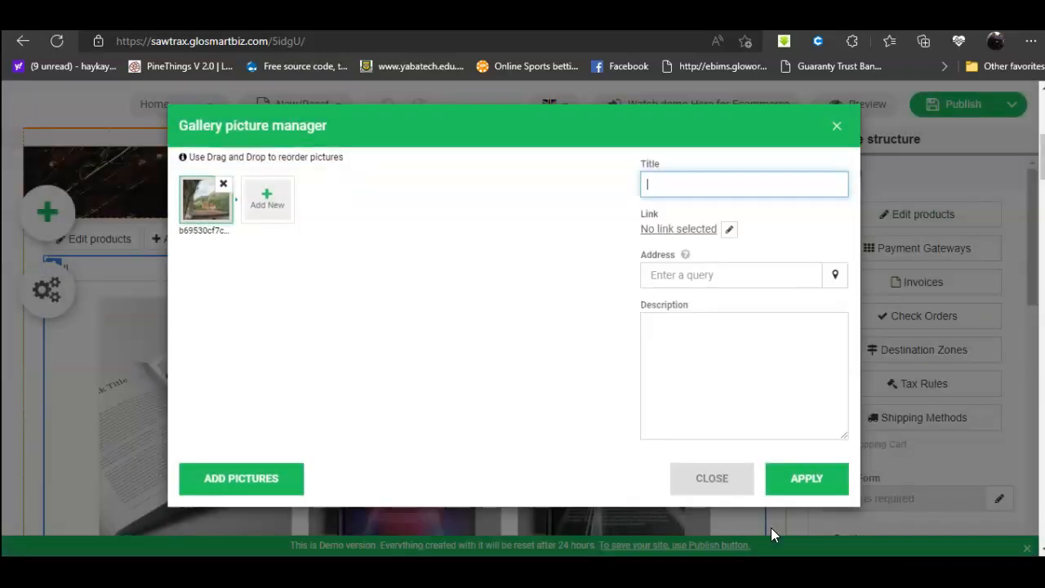
{"action": "left_click", "coordinate": [819, 482]}
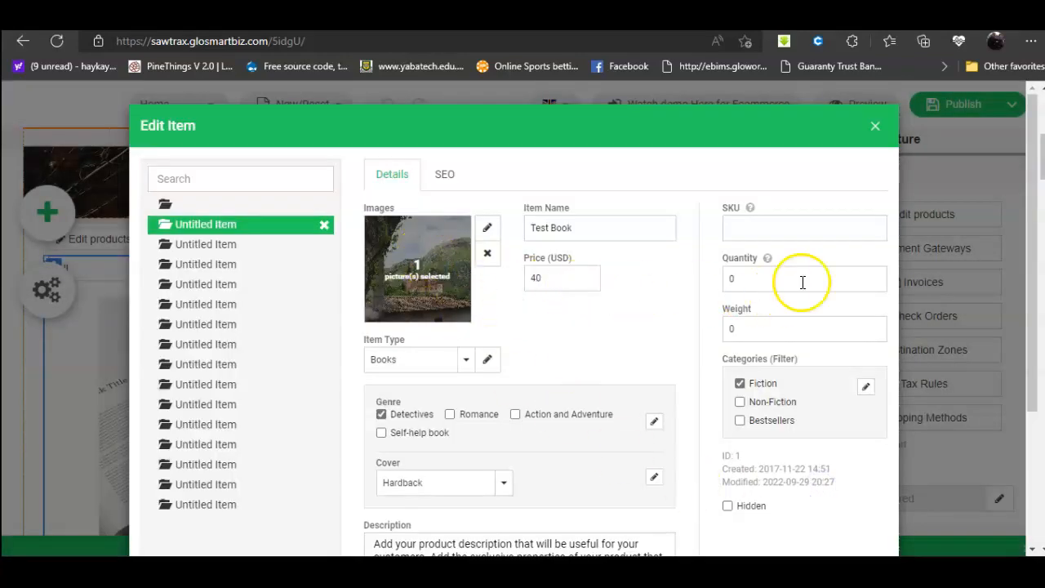
Step: Review the Books, eBooks and Notebooks item types, leaving them unchanged
{"action": "scroll", "coordinate": [424, 363], "scroll_direction": "down", "scroll_amount": 1}
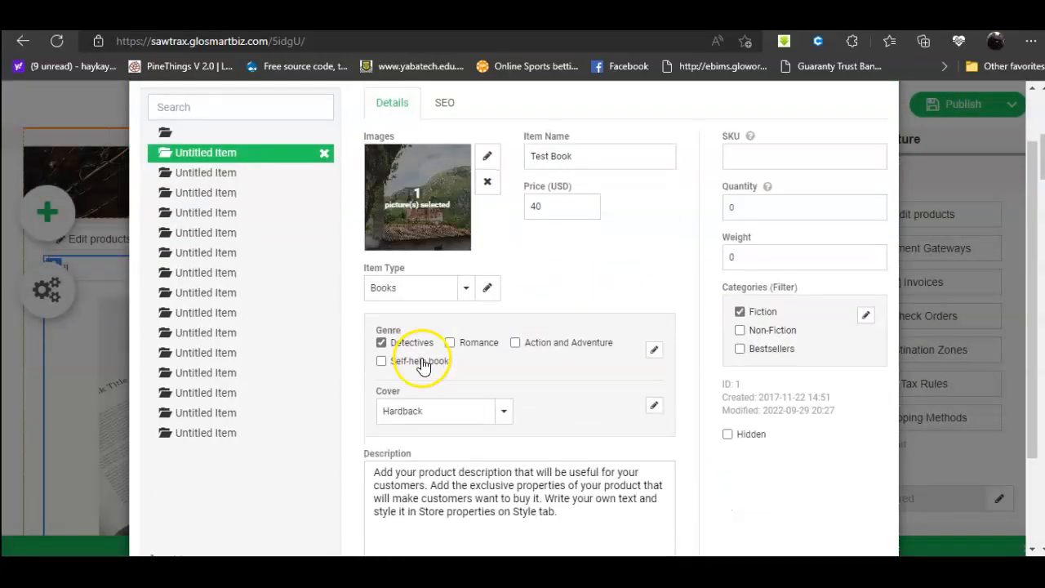
{"action": "left_click", "coordinate": [464, 290]}
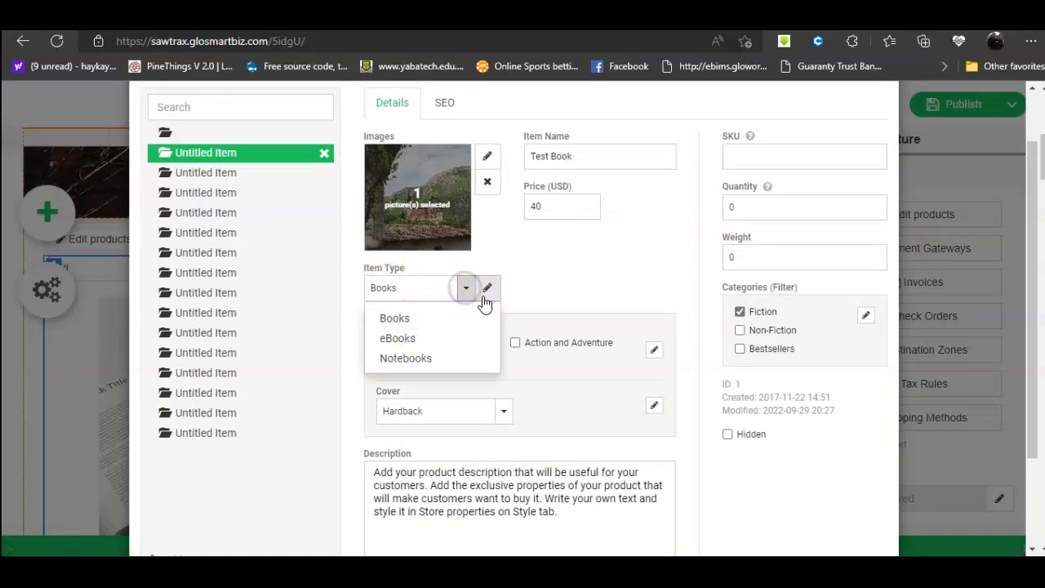
{"action": "left_click", "coordinate": [487, 288]}
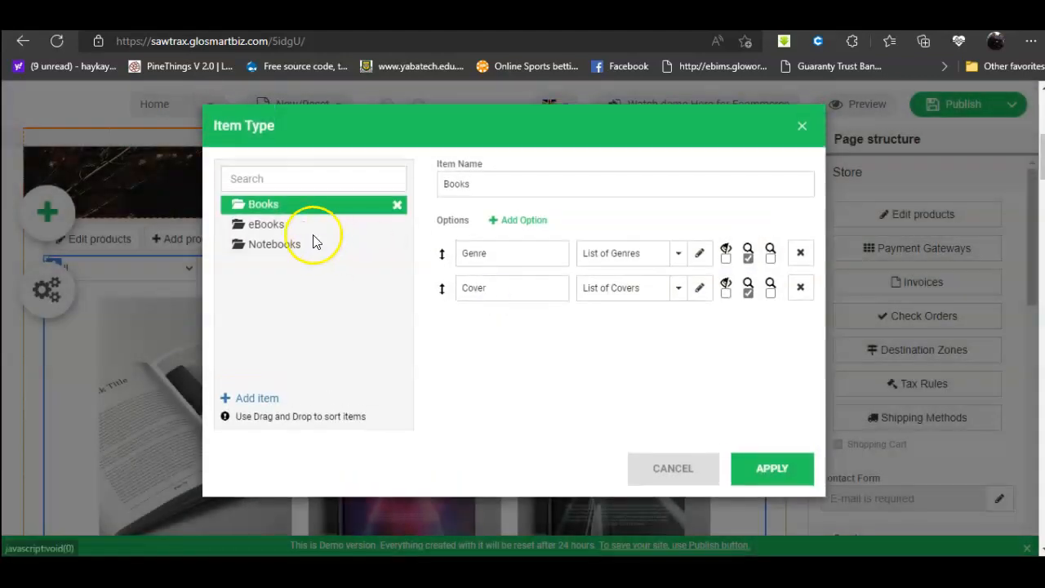
{"action": "left_click", "coordinate": [264, 224]}
{"action": "left_click", "coordinate": [263, 246]}
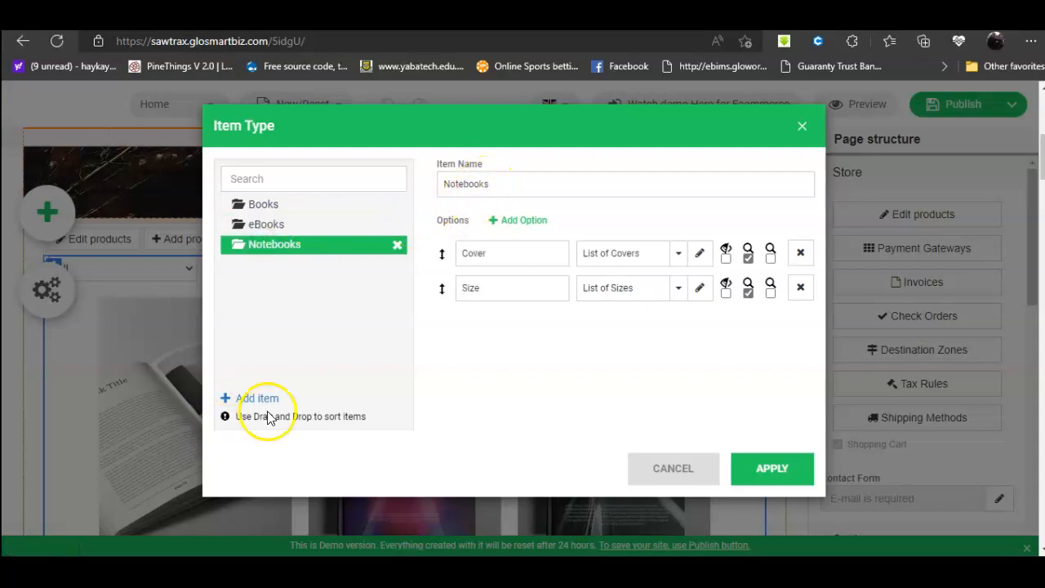
{"action": "left_click", "coordinate": [662, 473]}
Step: Apply the Test Book product edits in Edit Item
{"action": "left_click_drag", "start_coordinate": [552, 277], "coordinate": [514, 278]}
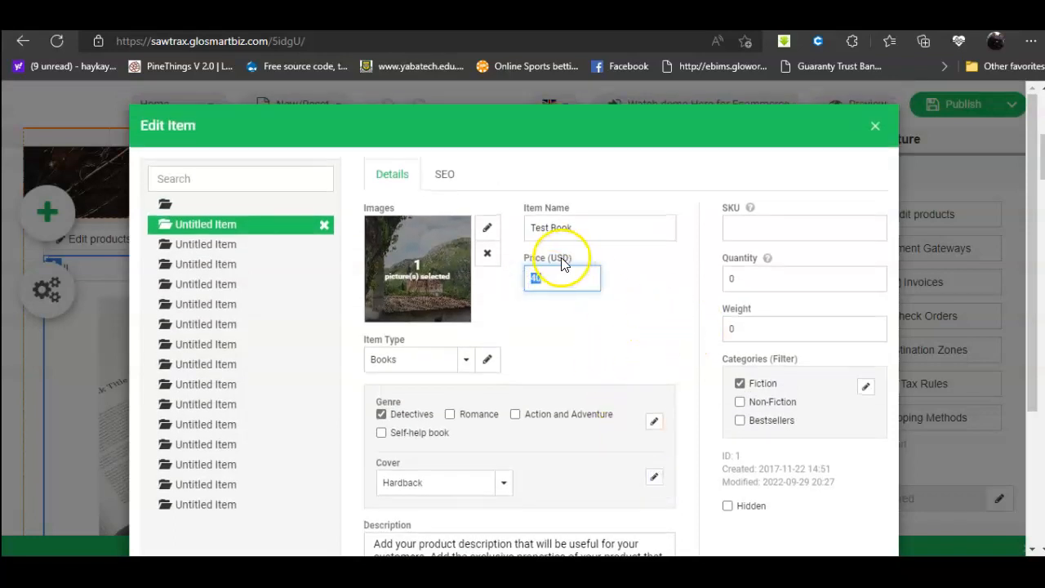
{"action": "scroll", "coordinate": [746, 431], "scroll_direction": "down", "scroll_amount": 3}
{"action": "left_click", "coordinate": [840, 508]}
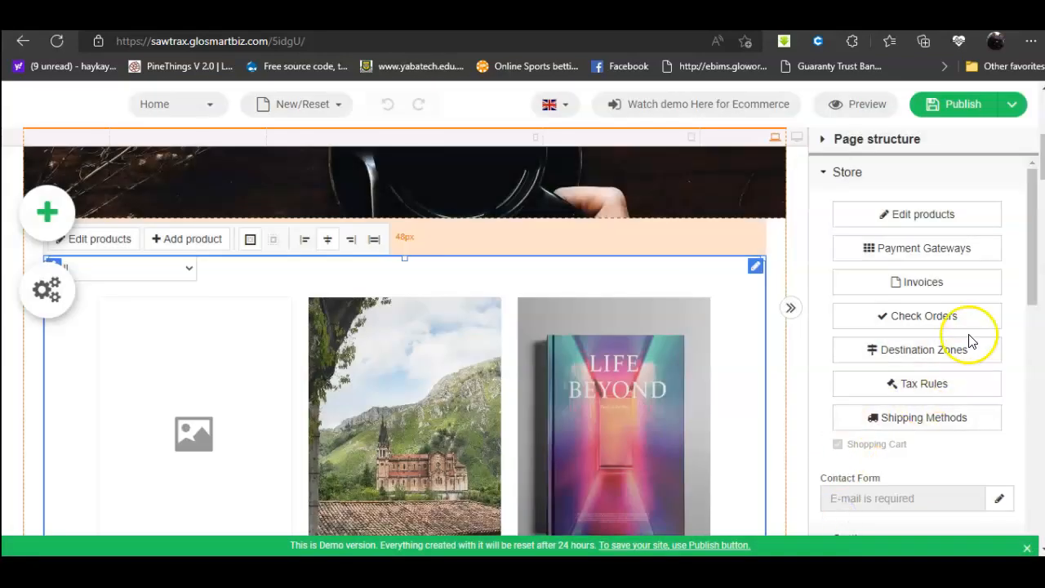
Step: Change the store currency from USD to NGN and reopen the Edit Item window
{"action": "scroll", "coordinate": [967, 301], "scroll_direction": "down", "scroll_amount": 5}
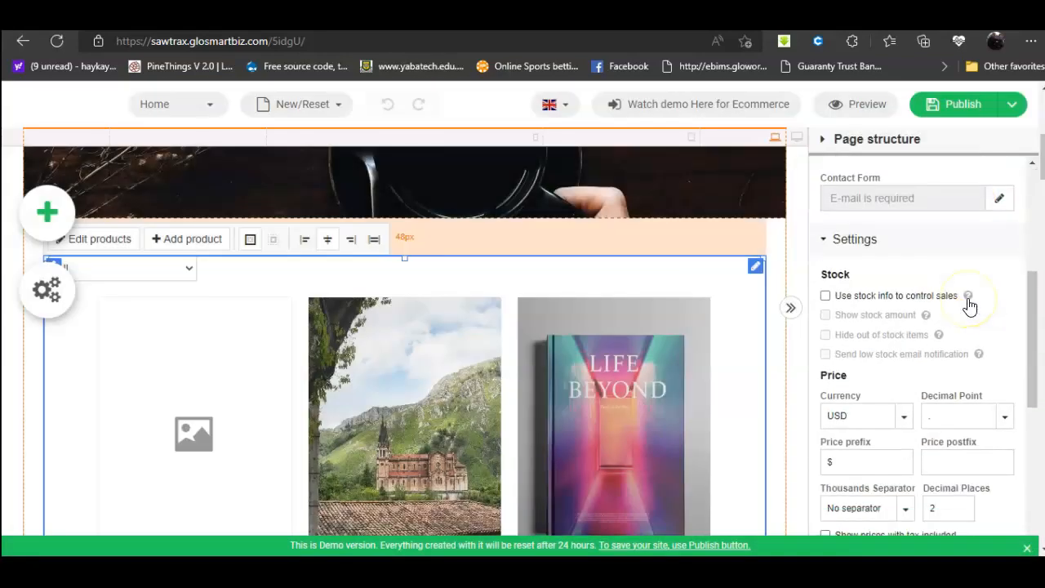
{"action": "left_click", "coordinate": [901, 359]}
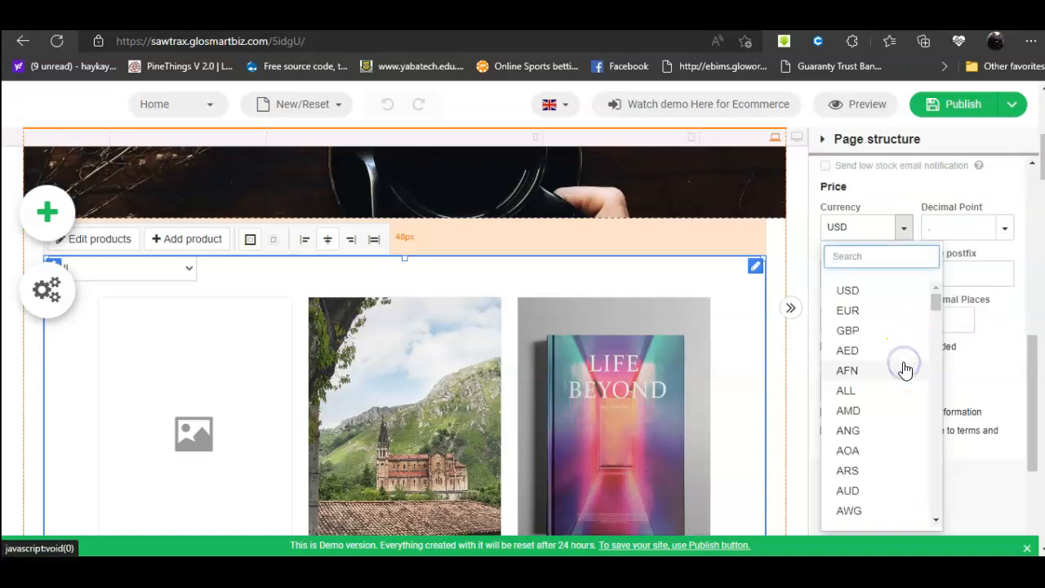
{"action": "type", "text": "ng"}
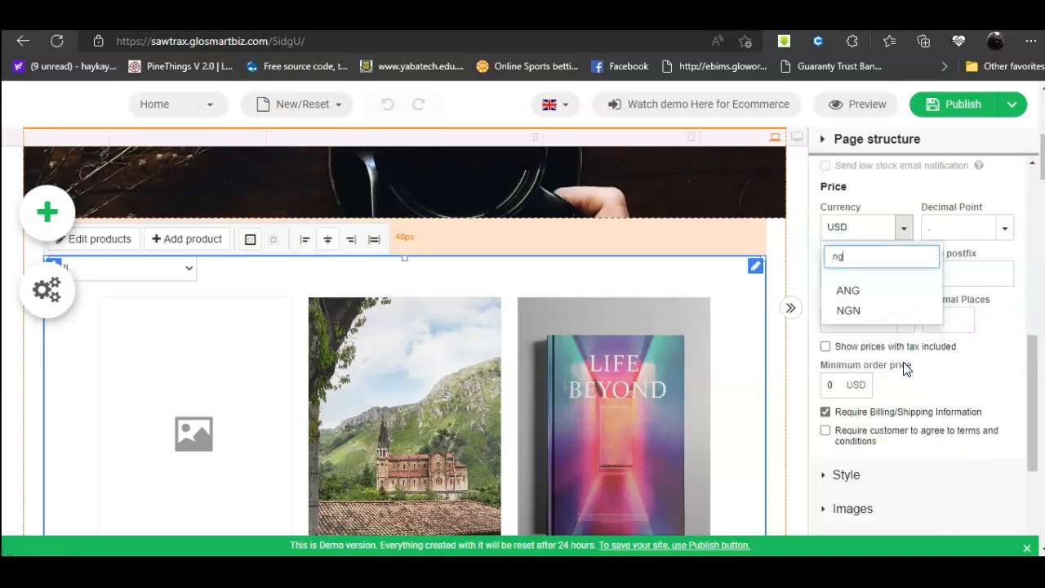
{"action": "left_click", "coordinate": [858, 311]}
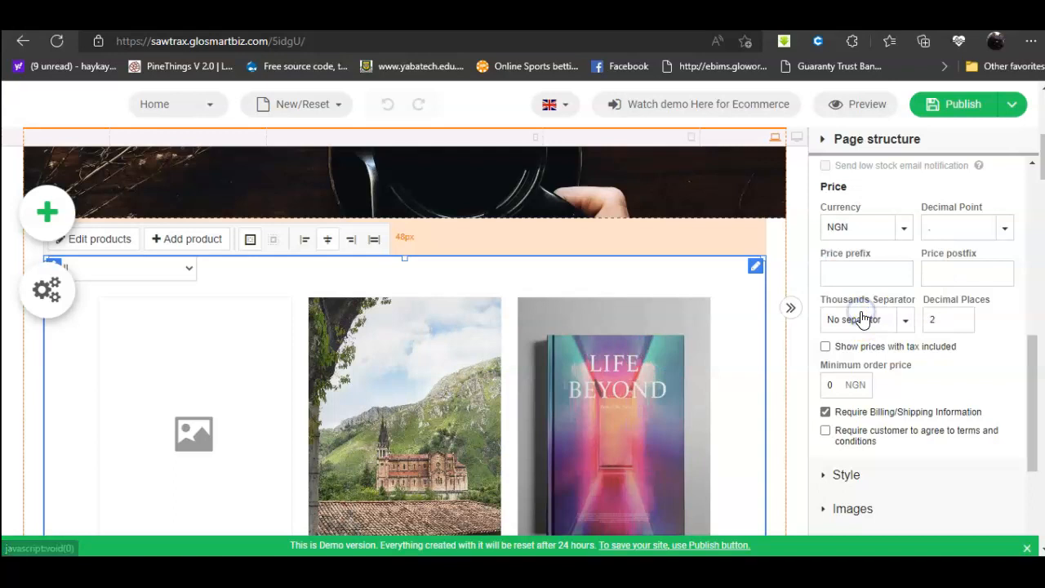
{"action": "scroll", "coordinate": [878, 292], "scroll_direction": "up", "scroll_amount": 2}
{"action": "scroll", "coordinate": [890, 262], "scroll_direction": "up", "scroll_amount": 5}
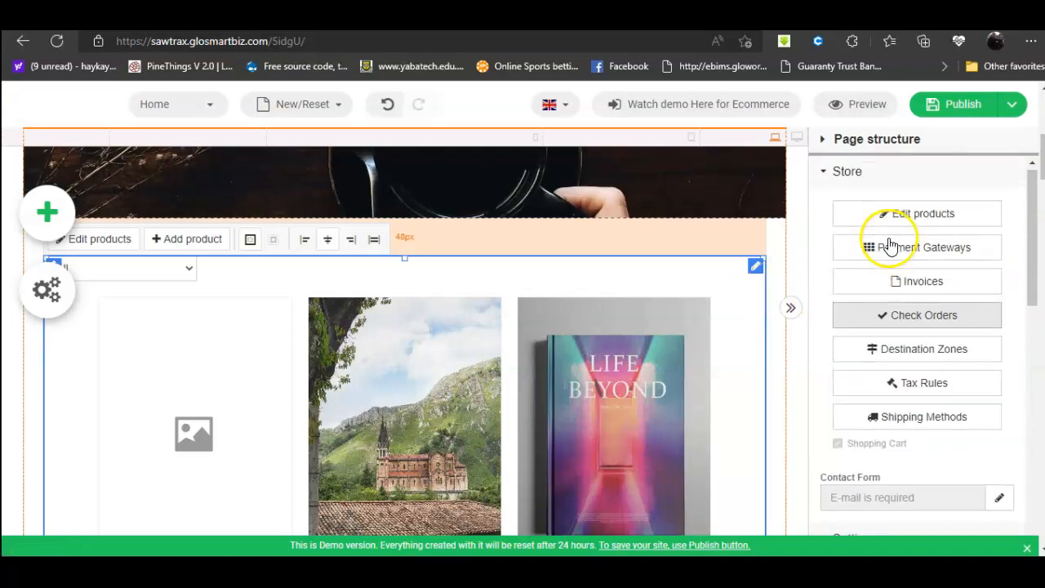
{"action": "left_click", "coordinate": [904, 217]}
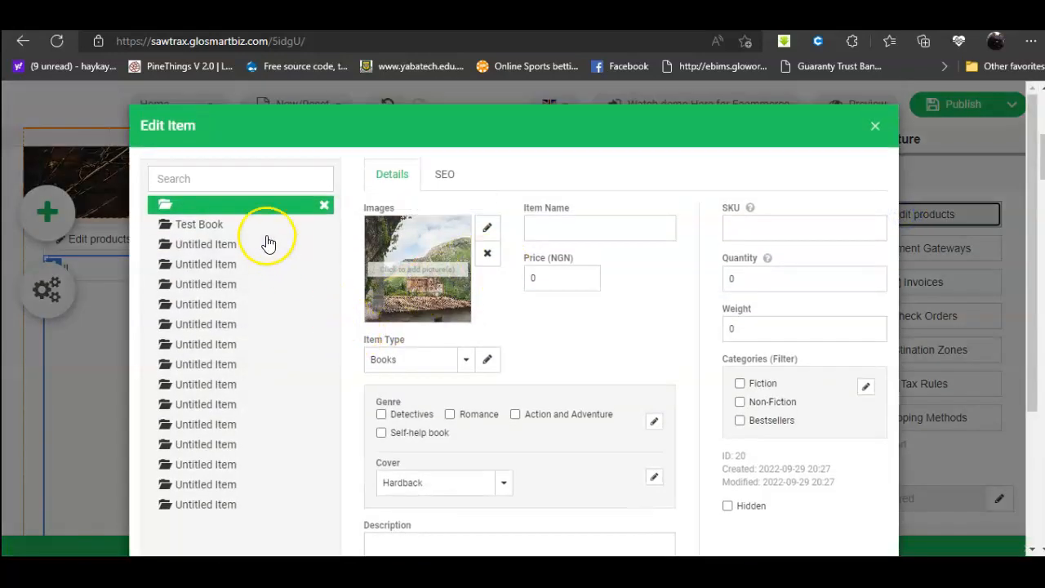
Step: Set Test Book's price to 900 NGN and enter its SKU
{"action": "left_click", "coordinate": [194, 226]}
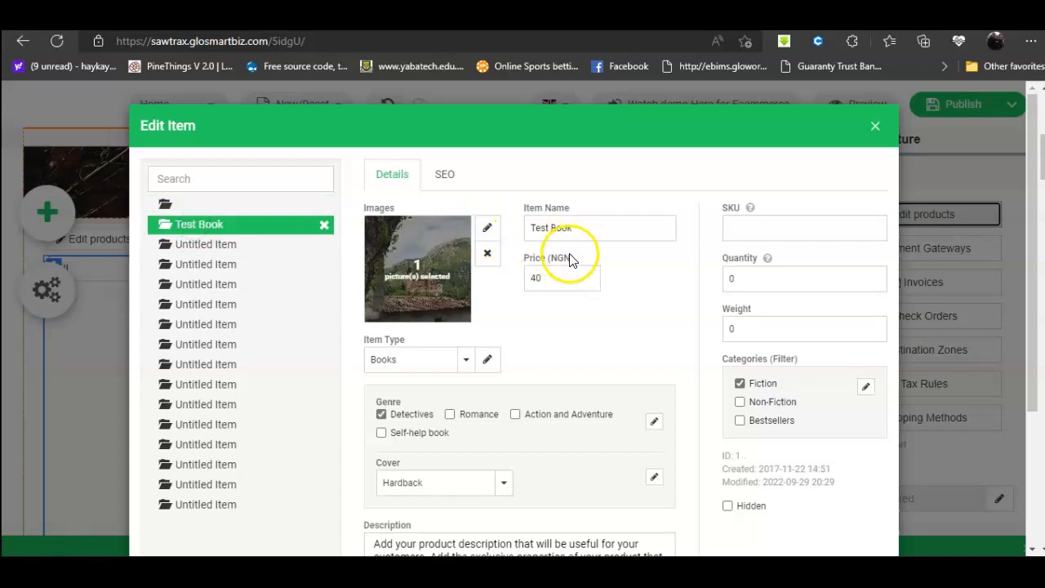
{"action": "left_click_drag", "start_coordinate": [563, 272], "coordinate": [523, 277]}
{"action": "type", "text": "900"}
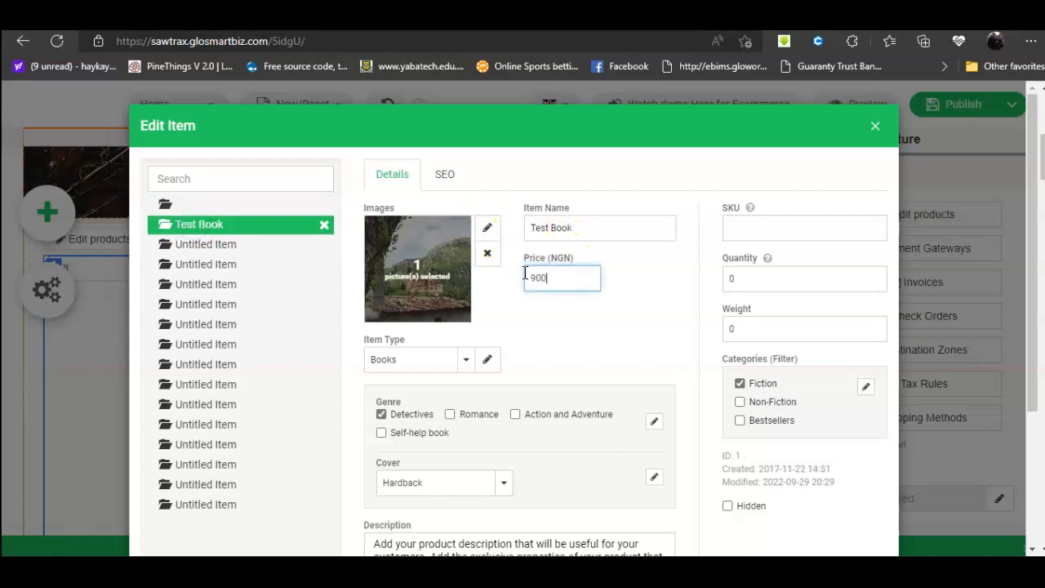
{"action": "left_click", "coordinate": [755, 228]}
{"action": "mouse_move", "coordinate": [750, 208]}
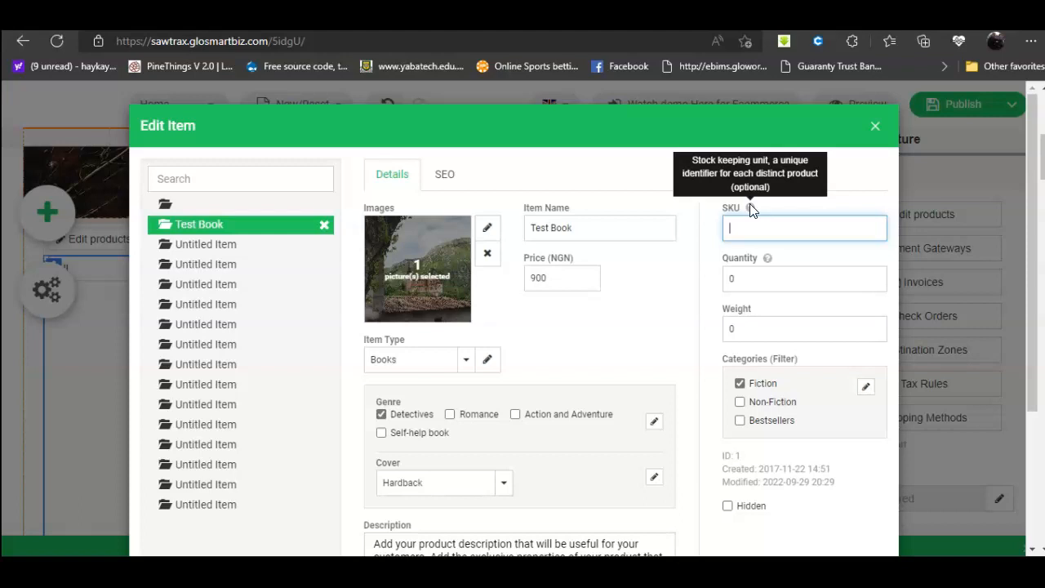
{"action": "left_click", "coordinate": [751, 229]}
{"action": "type", "text": "This is SKU"}
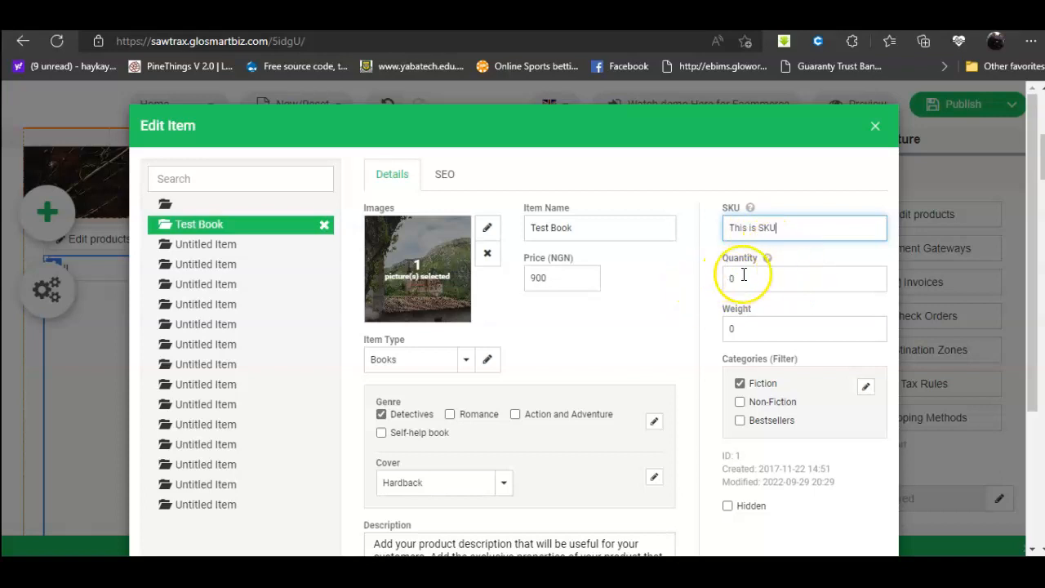
Step: Replace the placeholder description with new text and apply the Test Book changes
{"action": "scroll", "coordinate": [776, 282], "scroll_direction": "down", "scroll_amount": 2}
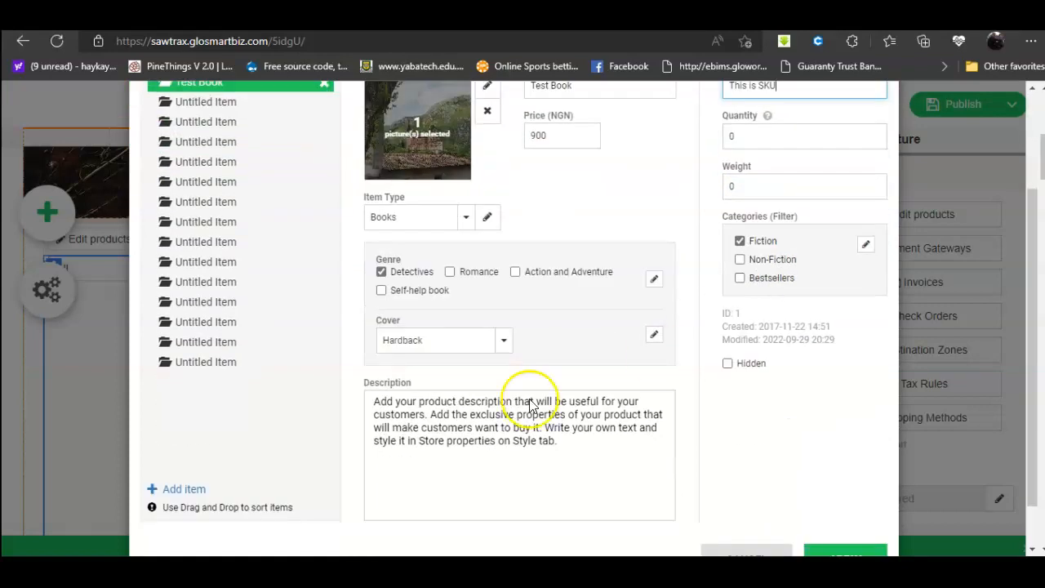
{"action": "left_click", "coordinate": [574, 446]}
{"action": "left_click_drag", "start_coordinate": [574, 446], "coordinate": [360, 406]}
{"action": "type", "text": "This is a description"}
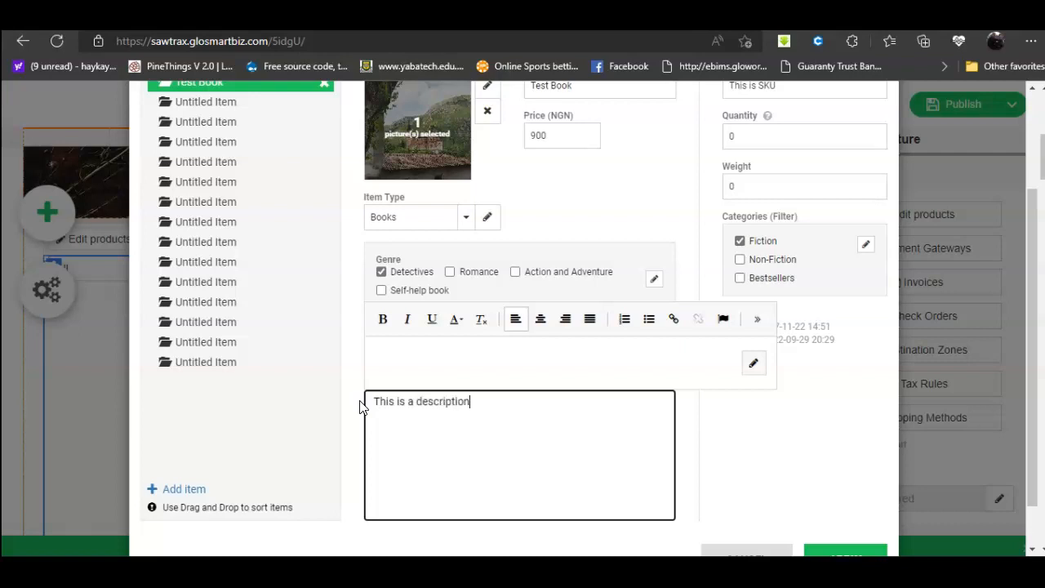
{"action": "scroll", "coordinate": [865, 413], "scroll_direction": "down", "scroll_amount": 1}
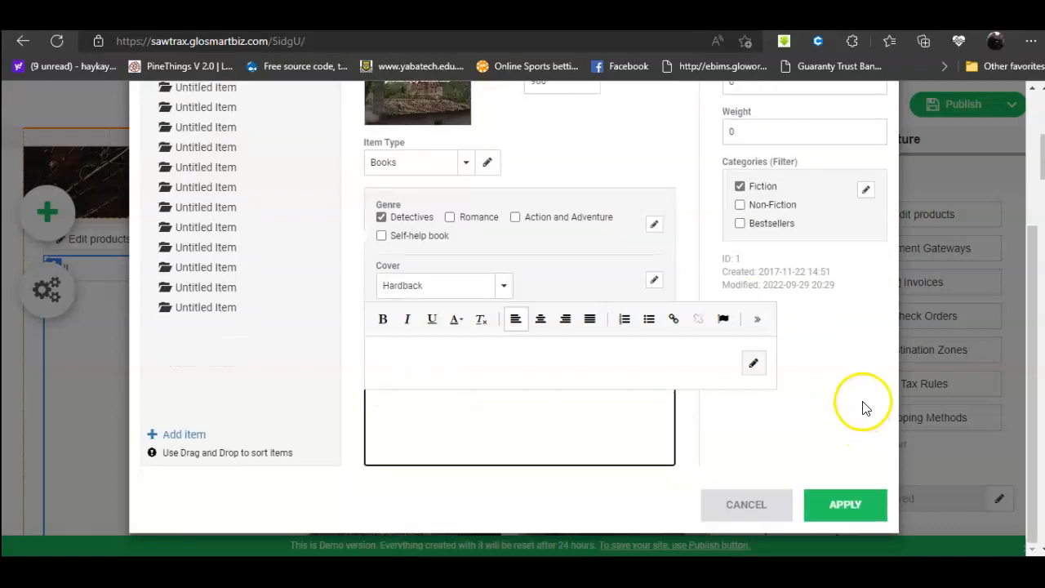
{"action": "scroll", "coordinate": [810, 403], "scroll_direction": "up", "scroll_amount": 3}
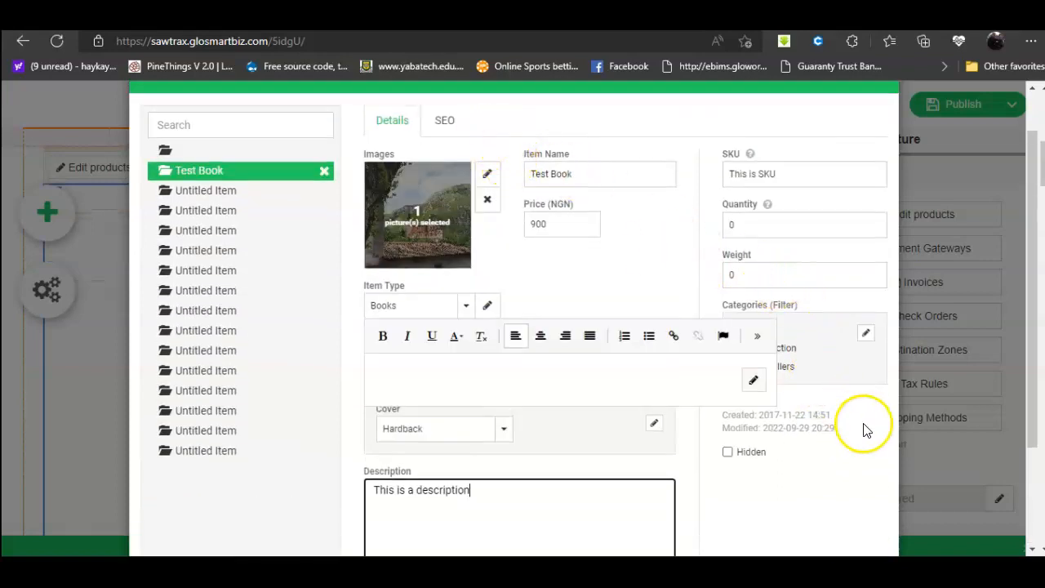
{"action": "scroll", "coordinate": [852, 449], "scroll_direction": "down", "scroll_amount": 3}
{"action": "left_click", "coordinate": [845, 506]}
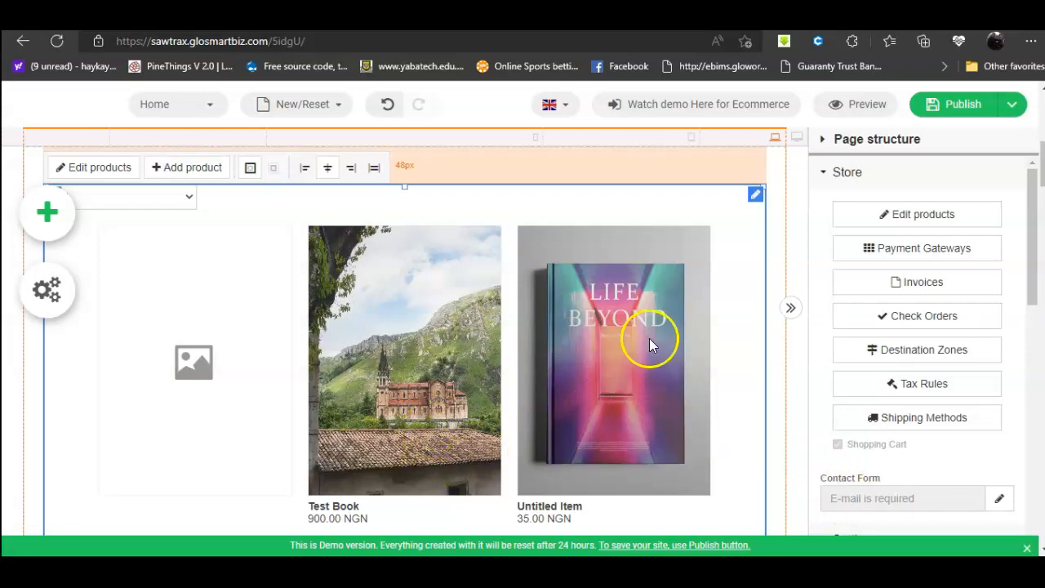
Step: Disable PayPal, enable Bank Transfer, and begin editing the Bank Transfer message
{"action": "left_click", "coordinate": [920, 255]}
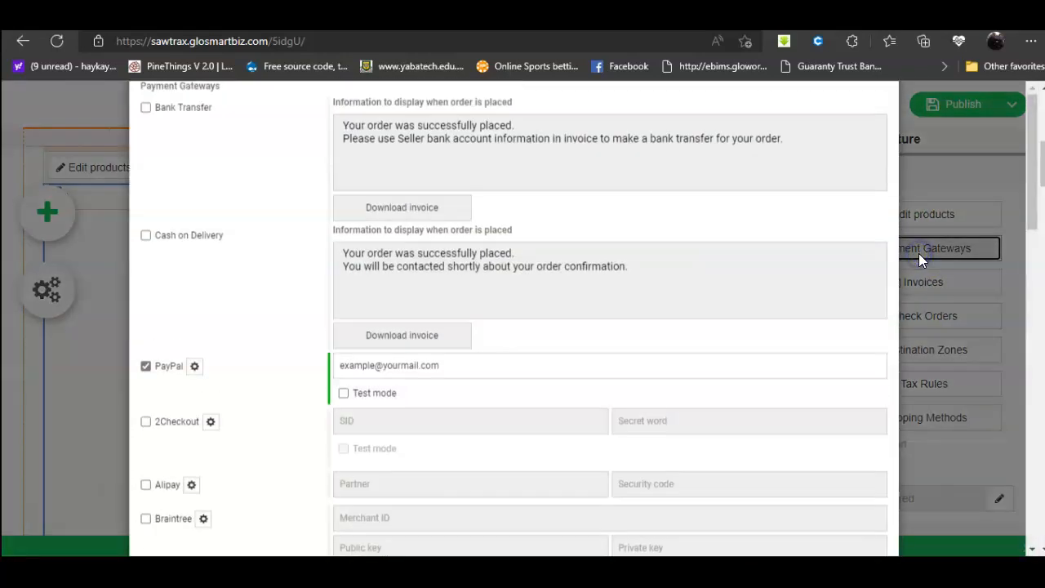
{"action": "scroll", "coordinate": [269, 362], "scroll_direction": "down", "scroll_amount": 12}
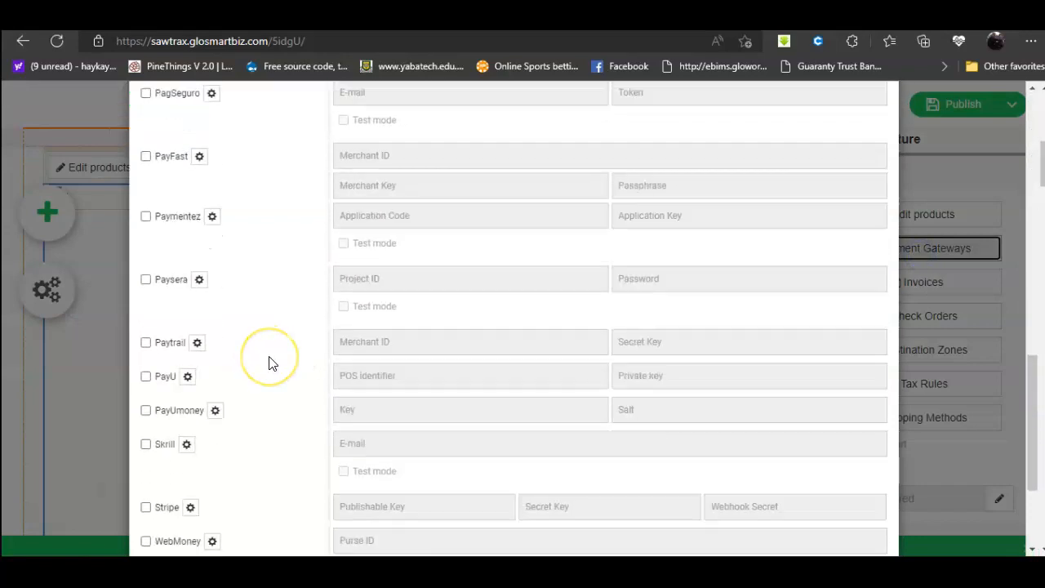
{"action": "scroll", "coordinate": [272, 363], "scroll_direction": "up", "scroll_amount": 4}
{"action": "scroll", "coordinate": [272, 363], "scroll_direction": "up", "scroll_amount": 6}
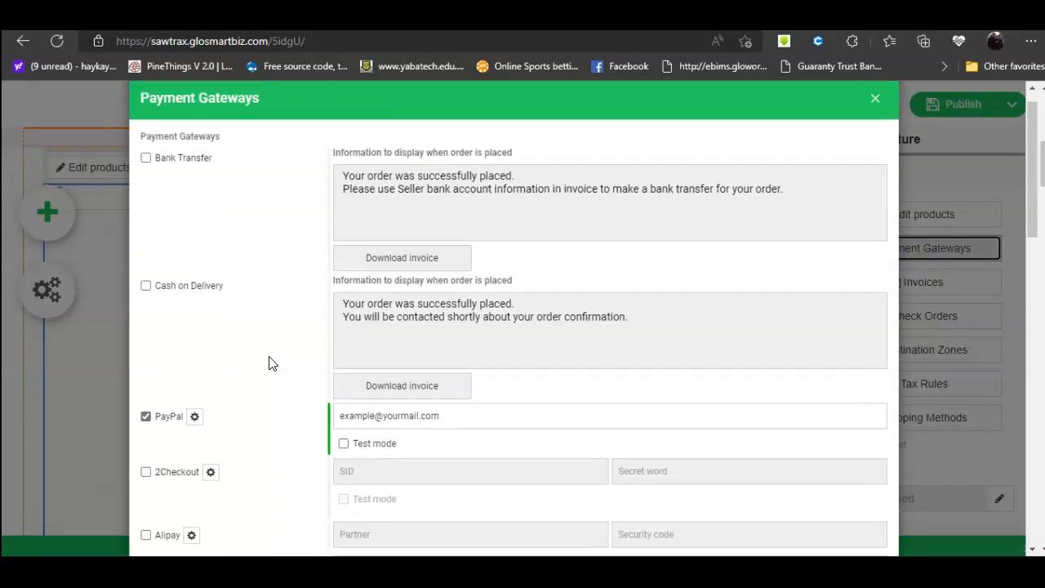
{"action": "left_click", "coordinate": [146, 418]}
{"action": "left_click", "coordinate": [146, 418]}
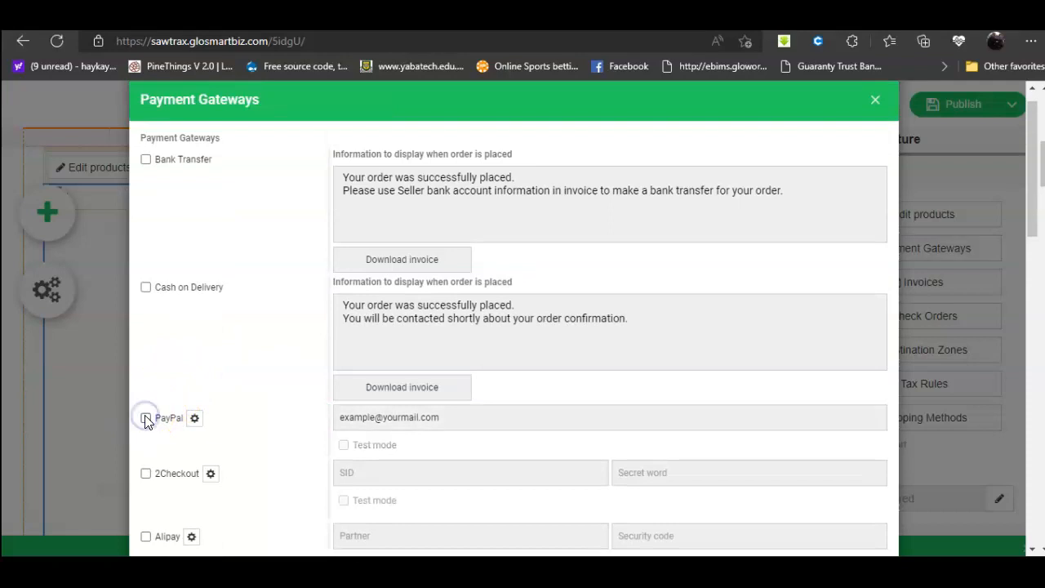
{"action": "left_click", "coordinate": [147, 160]}
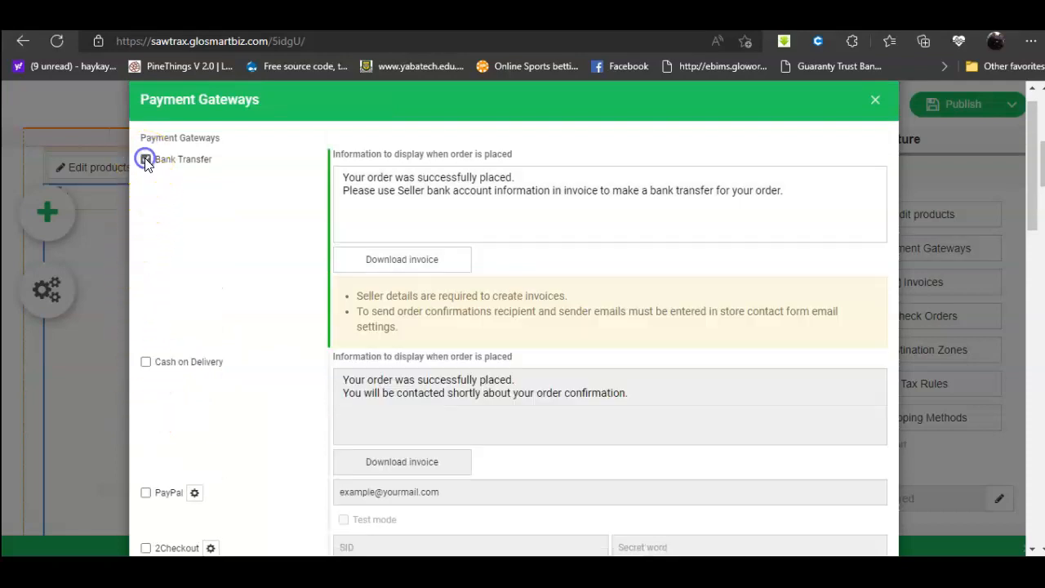
{"action": "left_click_drag", "start_coordinate": [544, 190], "coordinate": [550, 190]}
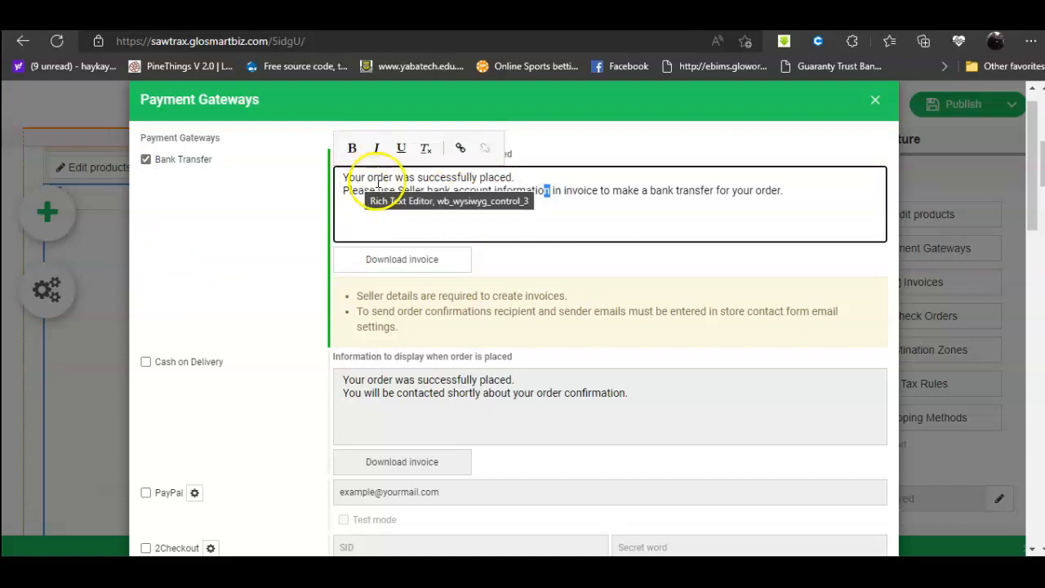
Step: Add a 'Kindly pay' and e-mail-receipt request line, deleting the default bank account instruction
{"action": "left_click", "coordinate": [527, 177]}
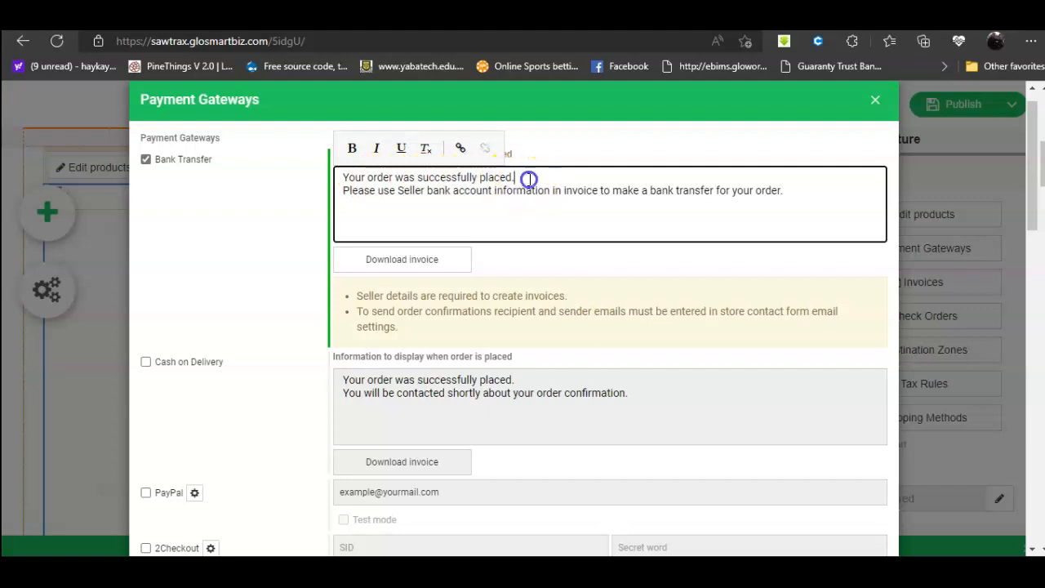
{"action": "key", "text": "Return"}
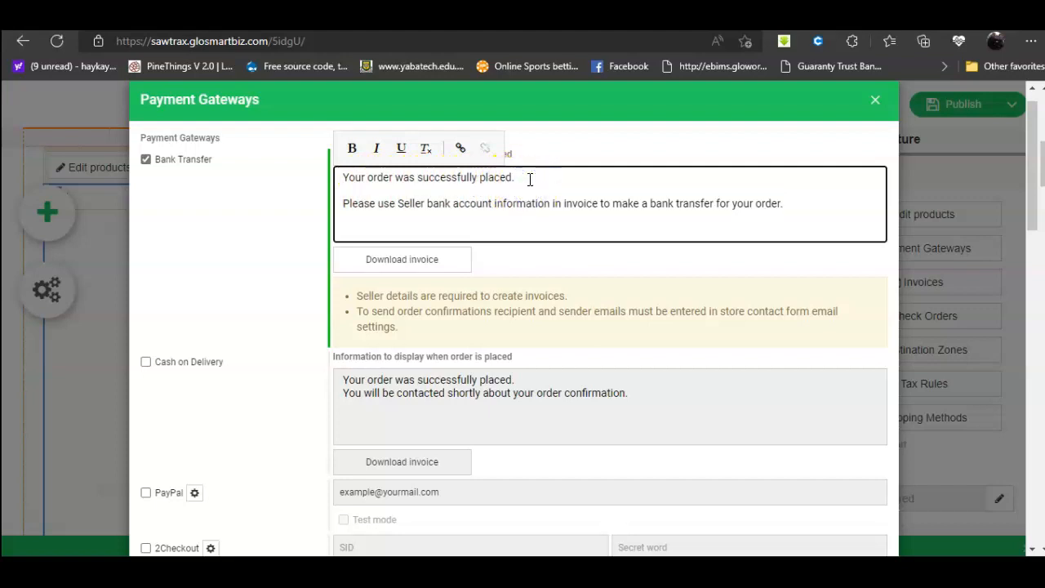
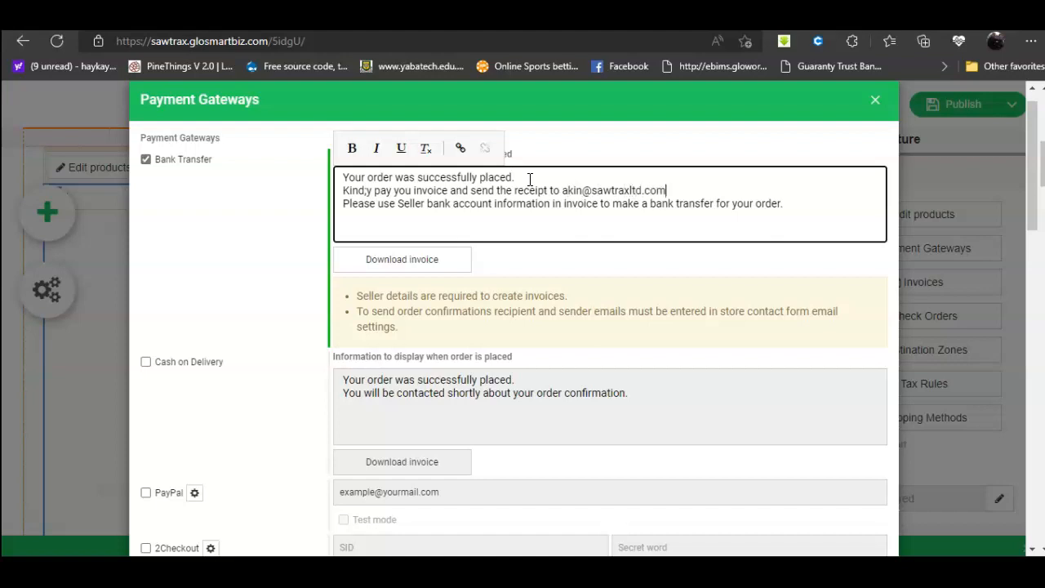
{"action": "key", "text": "Return"}
{"action": "key", "text": "shift+End"}
{"action": "key", "text": "BackSpace"}
{"action": "key", "text": "BackSpace"}
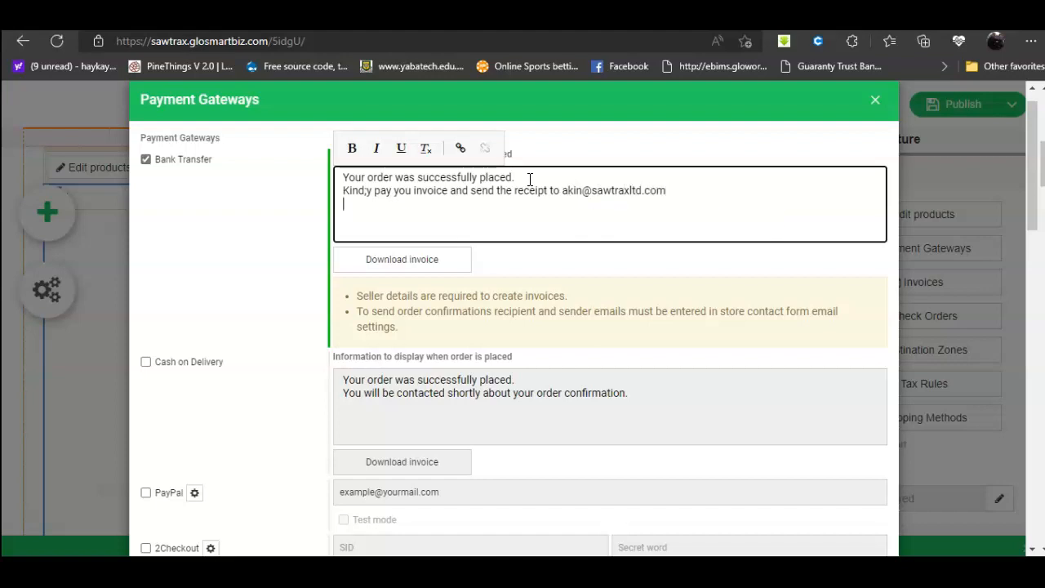
{"action": "key", "text": "Up"}
{"action": "key", "text": "Return"}
Step: Make the receipt request line italic and underlined, not bold
{"action": "key", "text": "shift+End"}
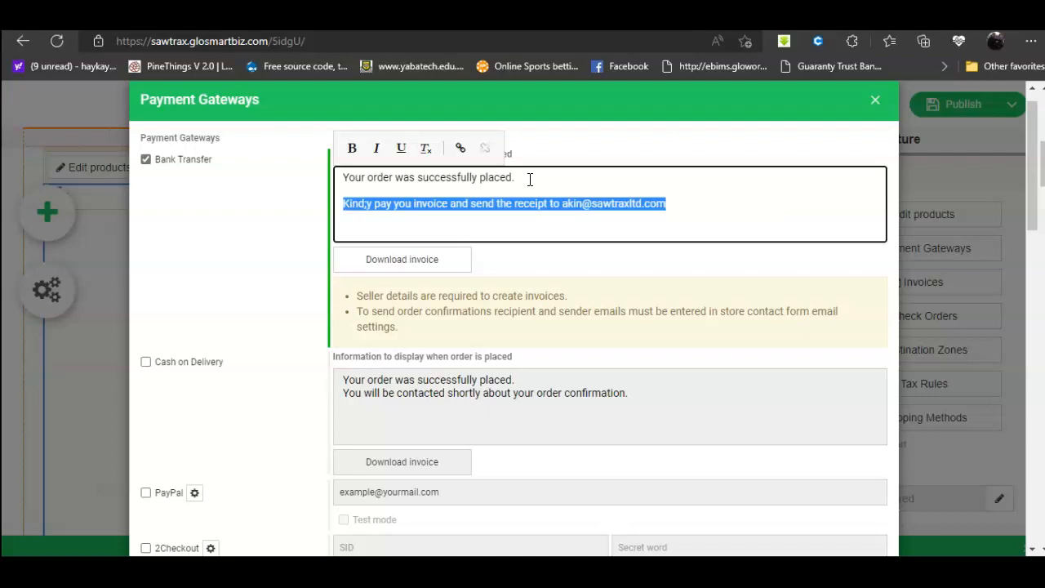
{"action": "left_click", "coordinate": [351, 149]}
{"action": "left_click", "coordinate": [377, 149]}
{"action": "left_click", "coordinate": [402, 149]}
{"action": "left_click", "coordinate": [352, 149]}
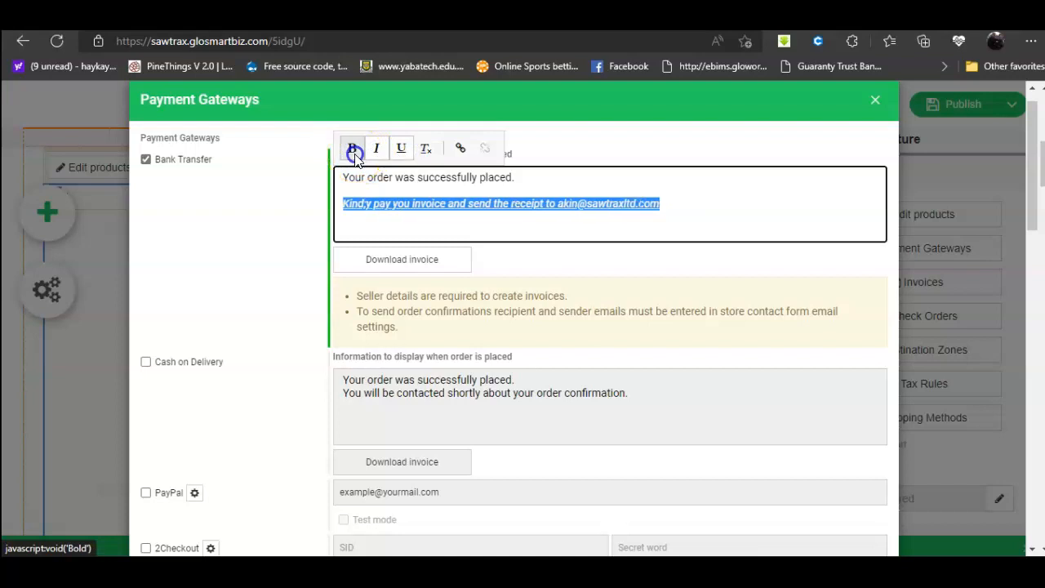
{"action": "left_click", "coordinate": [475, 233]}
Step: Relabel the Download invoice button 'View INvoice' and apply the payment settings
{"action": "left_click", "coordinate": [420, 263]}
{"action": "left_click_drag", "start_coordinate": [455, 259], "coordinate": [359, 259]}
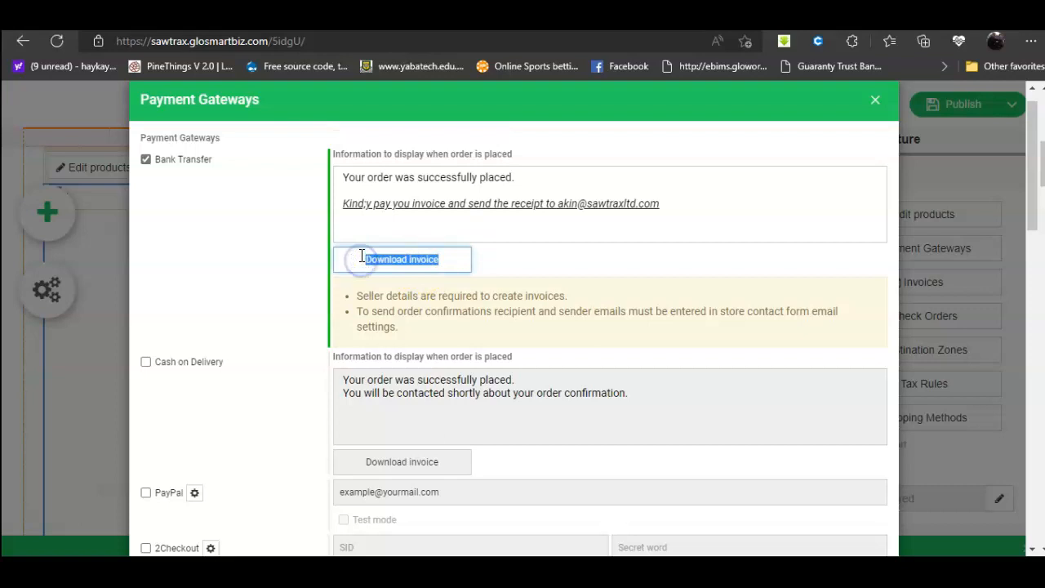
{"action": "type", "text": "View INvoice"}
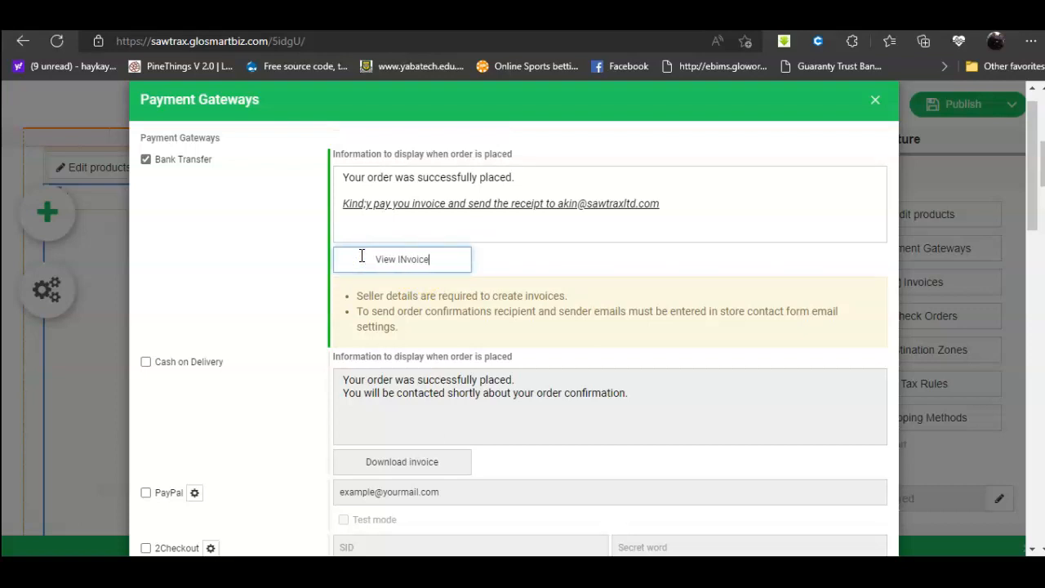
{"action": "scroll", "coordinate": [816, 346], "scroll_direction": "down", "scroll_amount": 3}
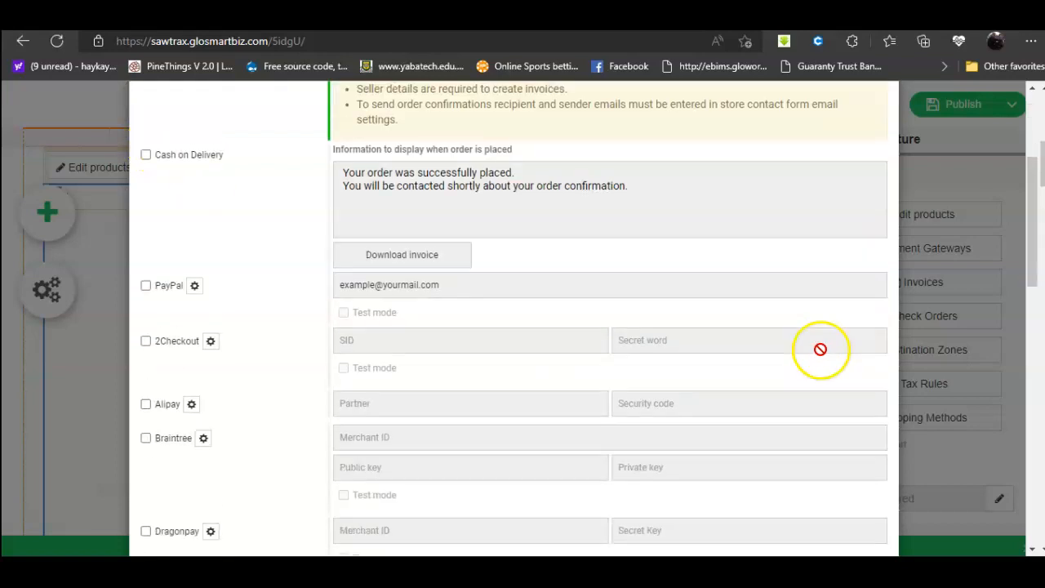
{"action": "scroll", "coordinate": [837, 445], "scroll_direction": "down", "scroll_amount": 20}
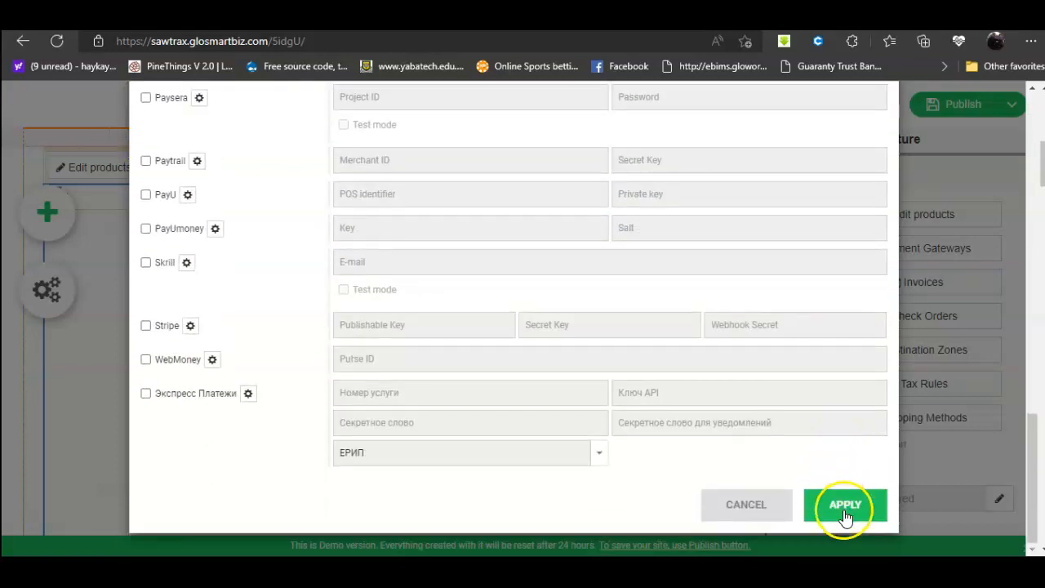
{"action": "left_click", "coordinate": [845, 506]}
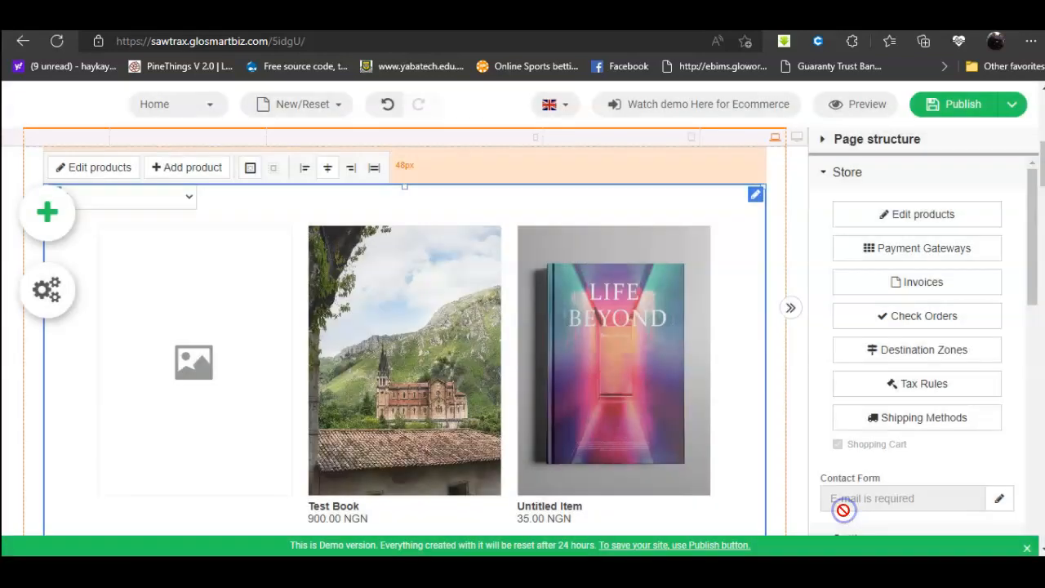
Step: In Invoices, enter Company Name, Bank Name and a masked Account Number as seller details
{"action": "left_click", "coordinate": [914, 282]}
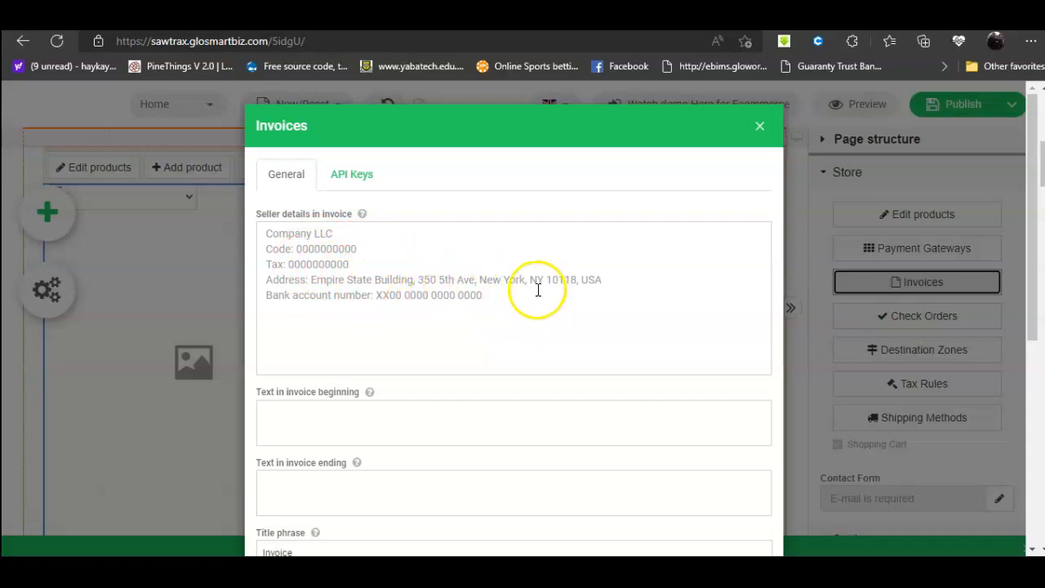
{"action": "left_click", "coordinate": [341, 236]}
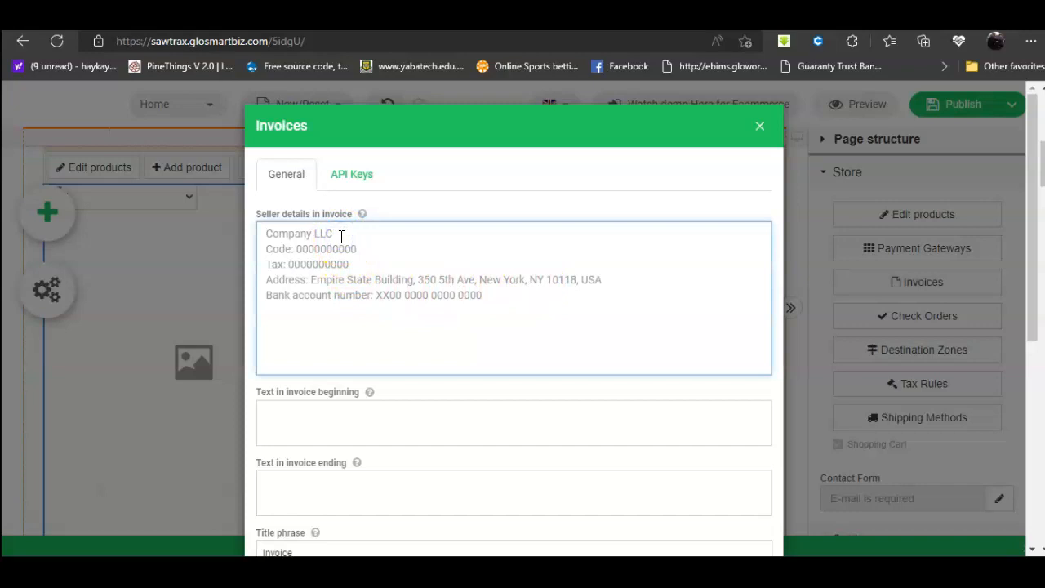
{"action": "type", "text": "Akin limited"}
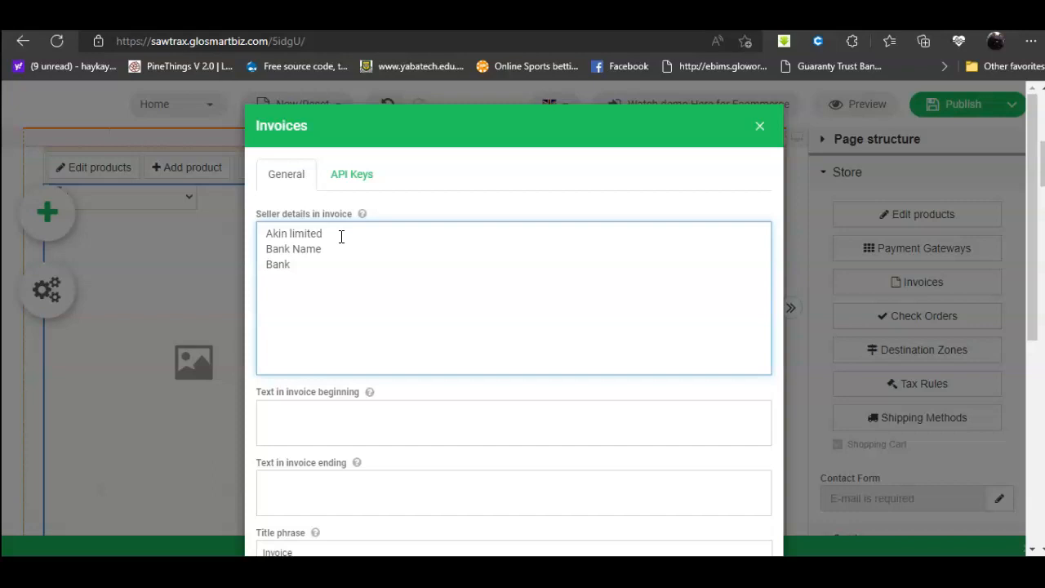
{"action": "key", "text": "BackSpace"}
{"action": "key", "text": "BackSpace"}
{"action": "key", "text": "BackSpace"}
{"action": "key", "text": "BackSpace"}
{"action": "key", "text": "BackSpace"}
{"action": "type", "text": "Companu Name:"}
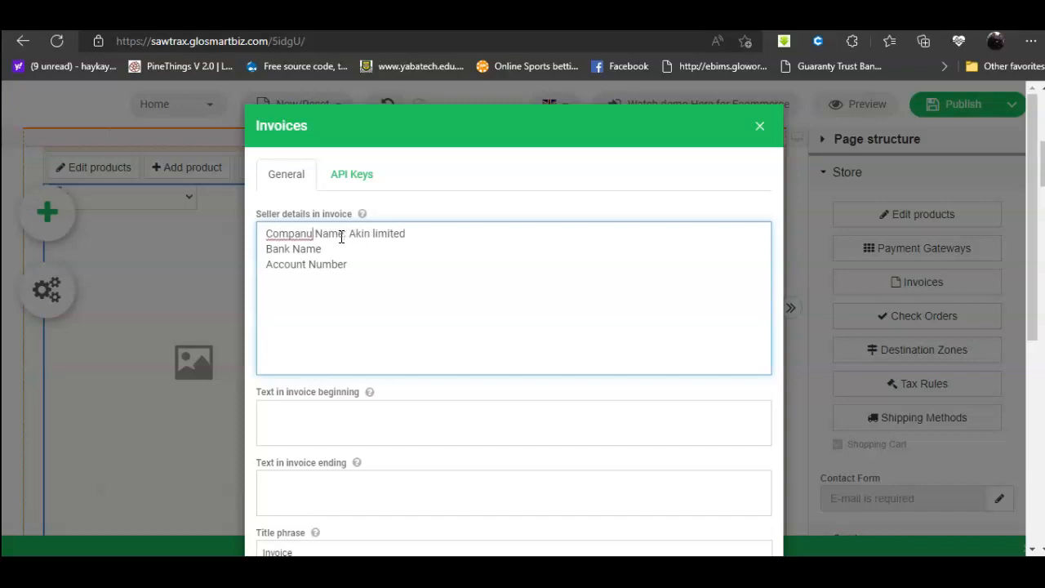
{"action": "key", "text": "BackSpace"}
{"action": "type", "text": "y"}
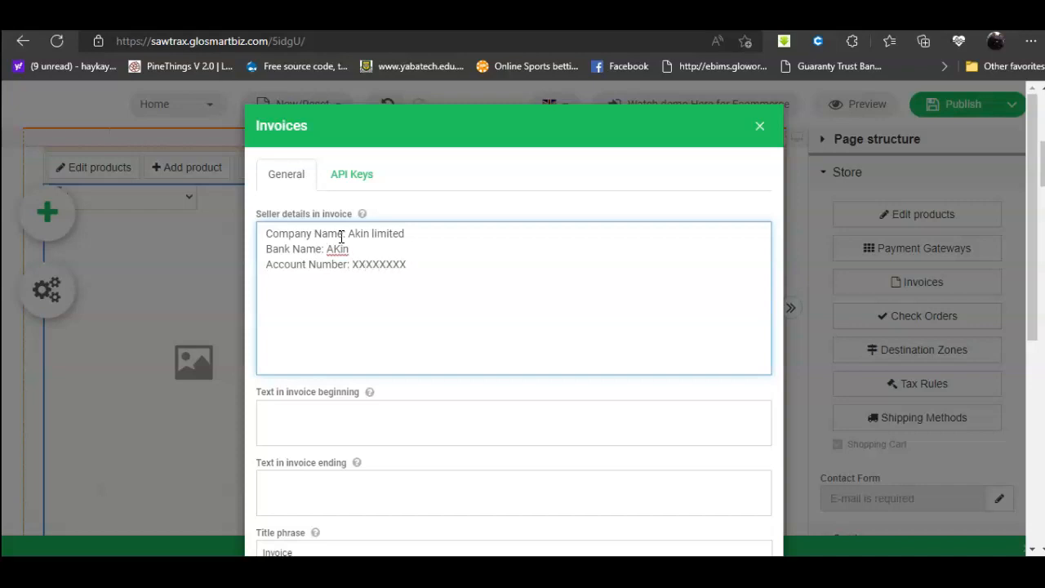
{"action": "scroll", "coordinate": [408, 375], "scroll_direction": "down", "scroll_amount": 1}
{"action": "left_click", "coordinate": [353, 351]}
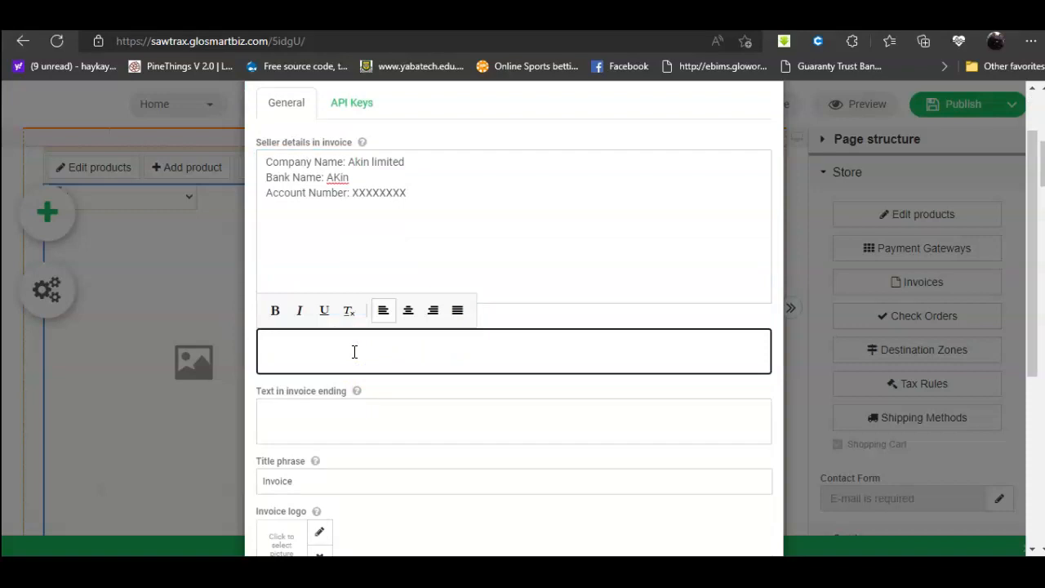
Step: Fill in the texts shown at the start and end of the invoice
{"action": "left_click", "coordinate": [609, 261]}
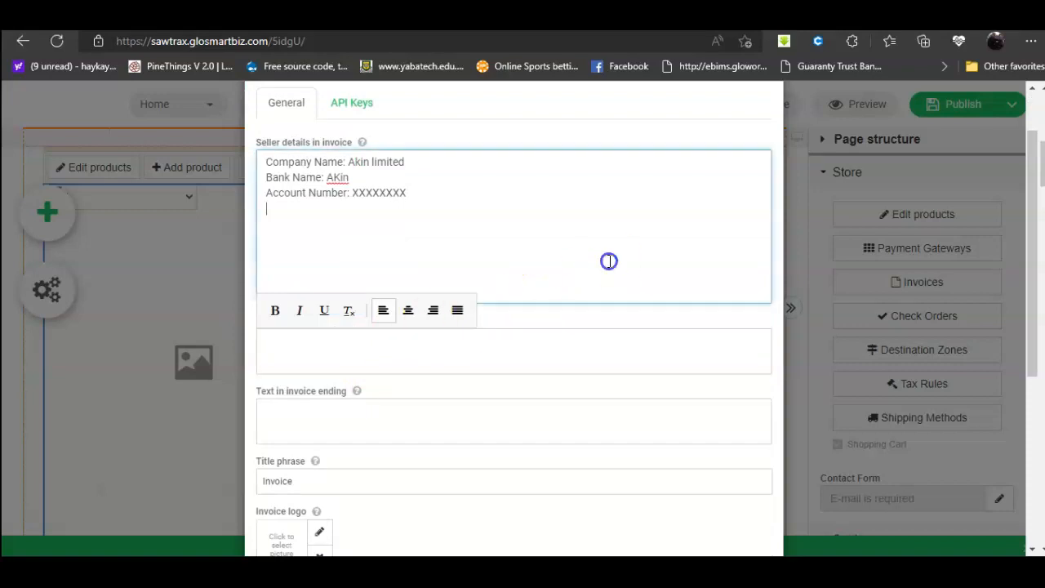
{"action": "left_click", "coordinate": [288, 353]}
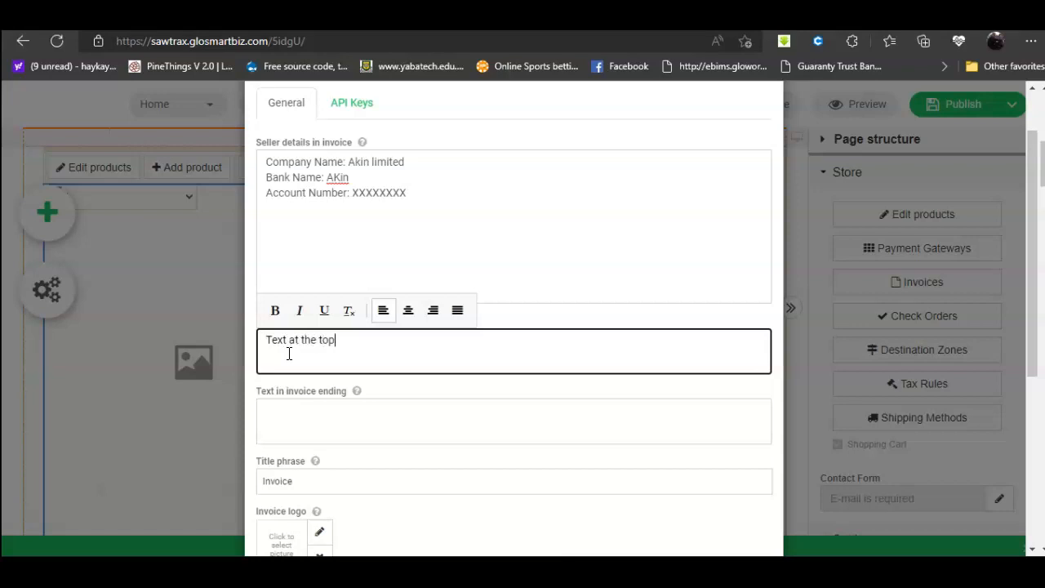
{"action": "left_click", "coordinate": [307, 422]}
{"action": "type", "text": "Text at the end"}
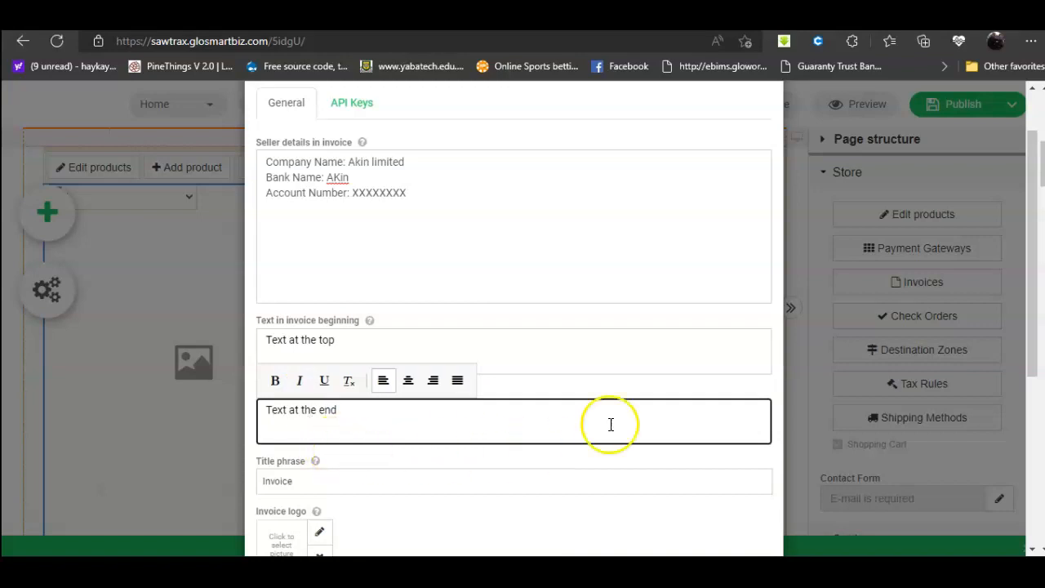
{"action": "scroll", "coordinate": [613, 422], "scroll_direction": "down", "scroll_amount": 2}
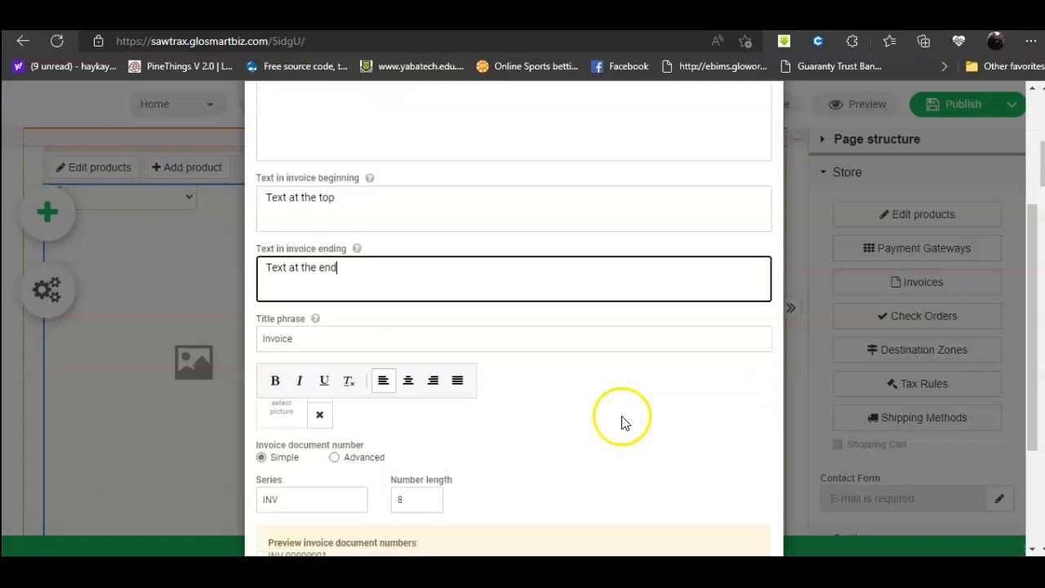
Step: Set the invoice title phrase to 'Goods purchase' and open the invoice logo picker
{"action": "left_click", "coordinate": [319, 344]}
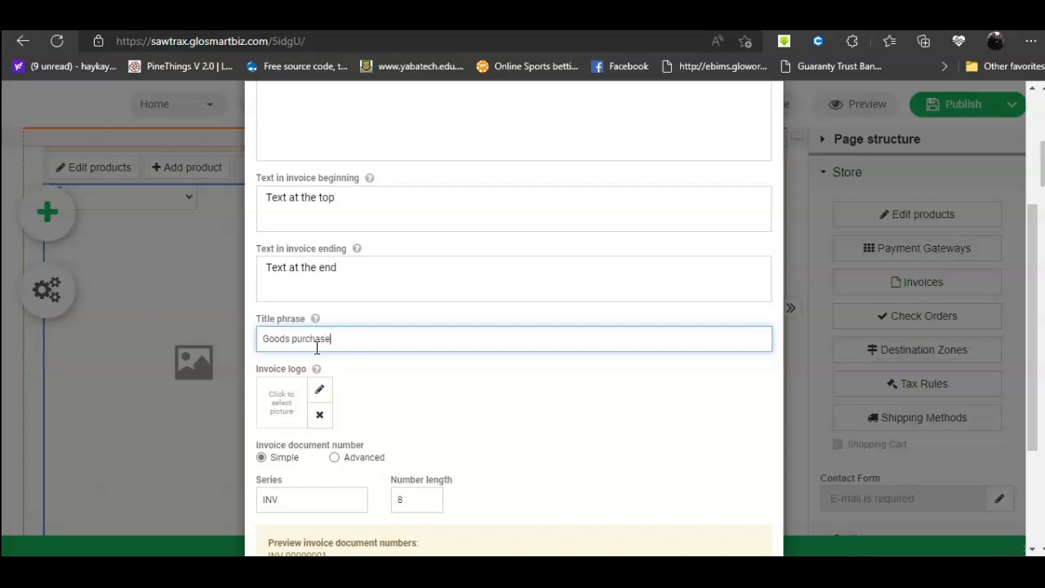
{"action": "scroll", "coordinate": [331, 376], "scroll_direction": "down", "scroll_amount": 2}
{"action": "left_click", "coordinate": [321, 246]}
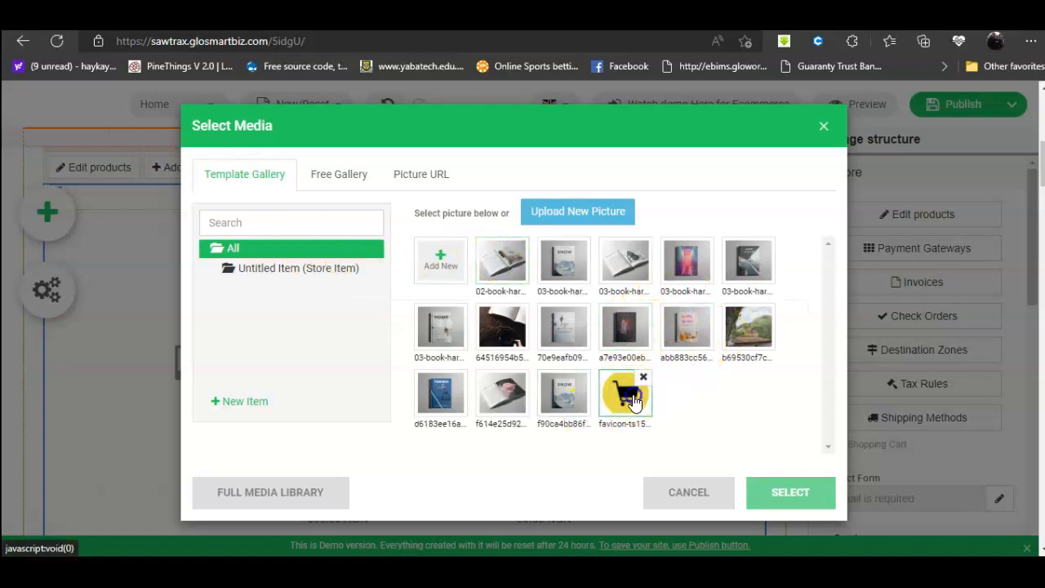
Step: Use the yellow shopping-cart favicon image as the invoice logo
{"action": "left_click", "coordinate": [634, 399]}
{"action": "left_click", "coordinate": [790, 492]}
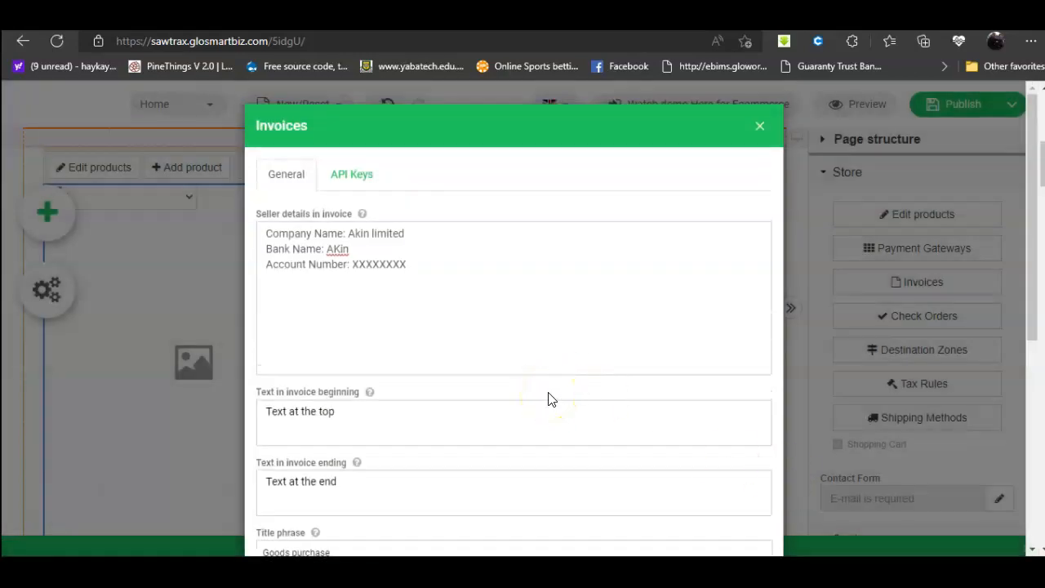
{"action": "scroll", "coordinate": [523, 399], "scroll_direction": "down", "scroll_amount": 4}
{"action": "left_click", "coordinate": [319, 319]}
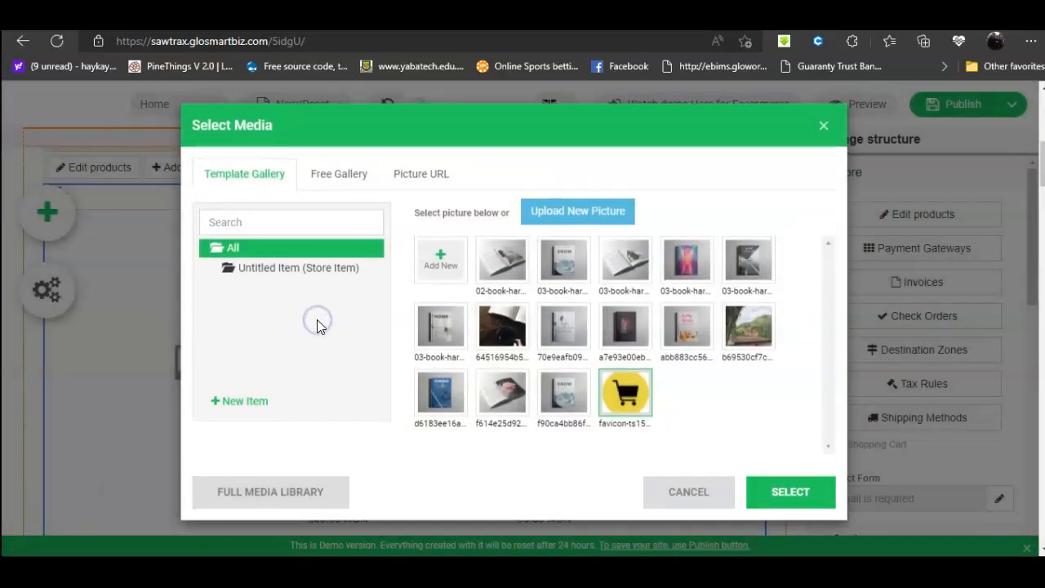
{"action": "left_click", "coordinate": [569, 215]}
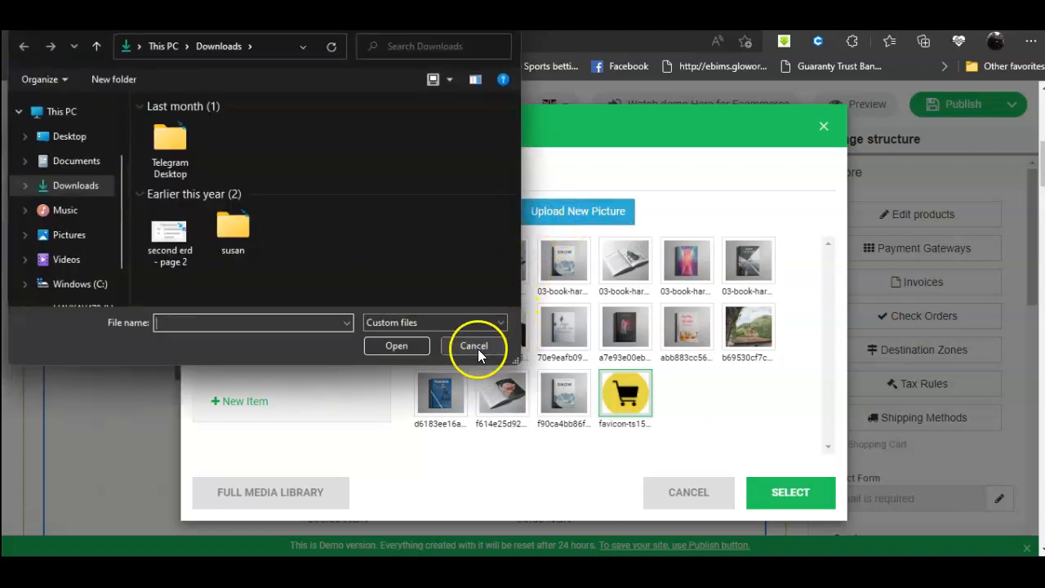
{"action": "left_click", "coordinate": [475, 346]}
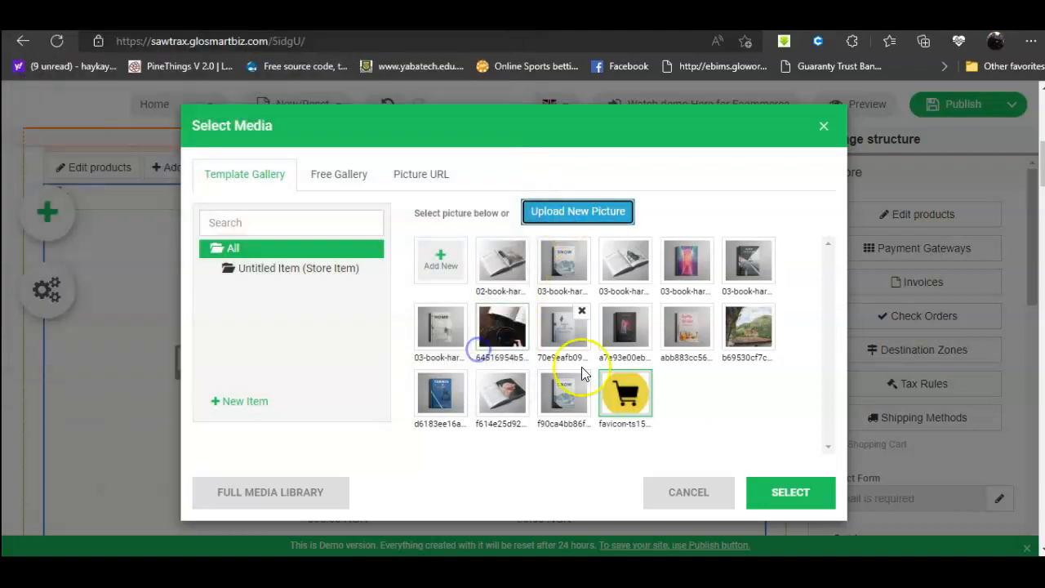
{"action": "left_click", "coordinate": [771, 494]}
{"action": "scroll", "coordinate": [621, 425], "scroll_direction": "down", "scroll_amount": 4}
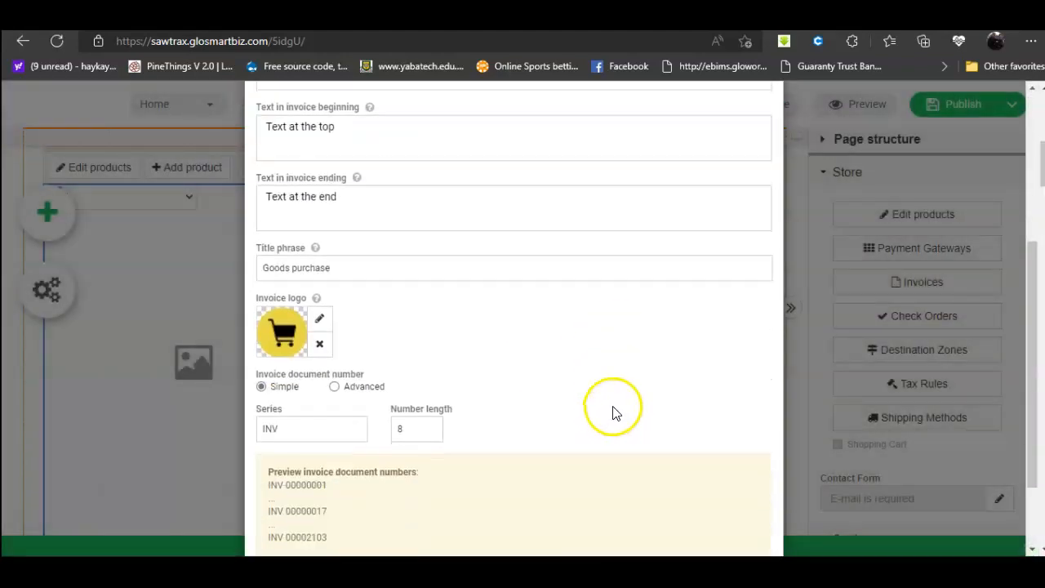
{"action": "scroll", "coordinate": [613, 412], "scroll_direction": "down", "scroll_amount": 1}
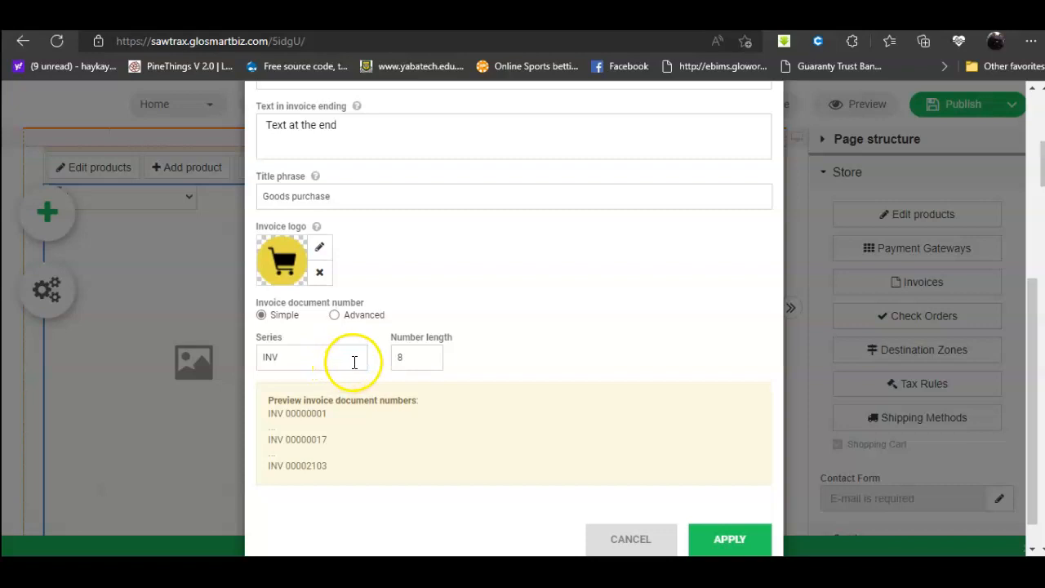
Step: Set the invoice number length to 10 and apply the invoice settings
{"action": "left_click", "coordinate": [355, 362]}
{"action": "left_click_drag", "start_coordinate": [354, 362], "coordinate": [247, 357]}
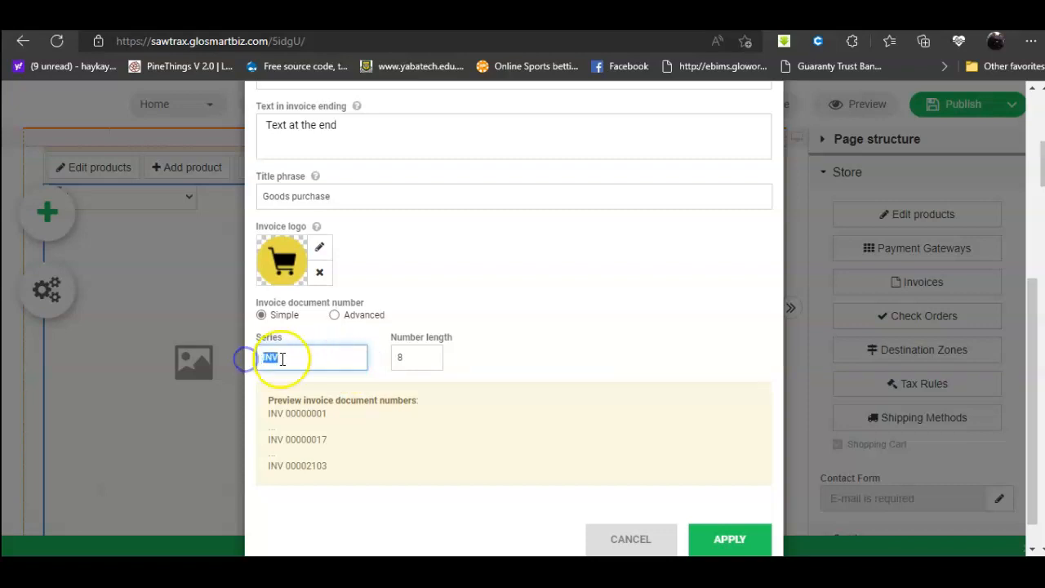
{"action": "left_click", "coordinate": [434, 359]}
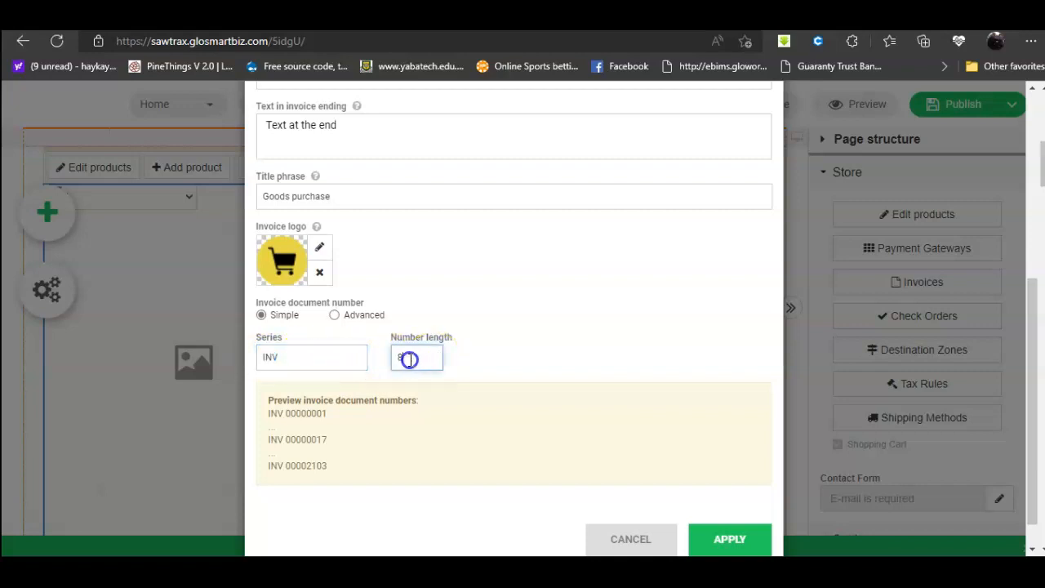
{"action": "type", "text": "10"}
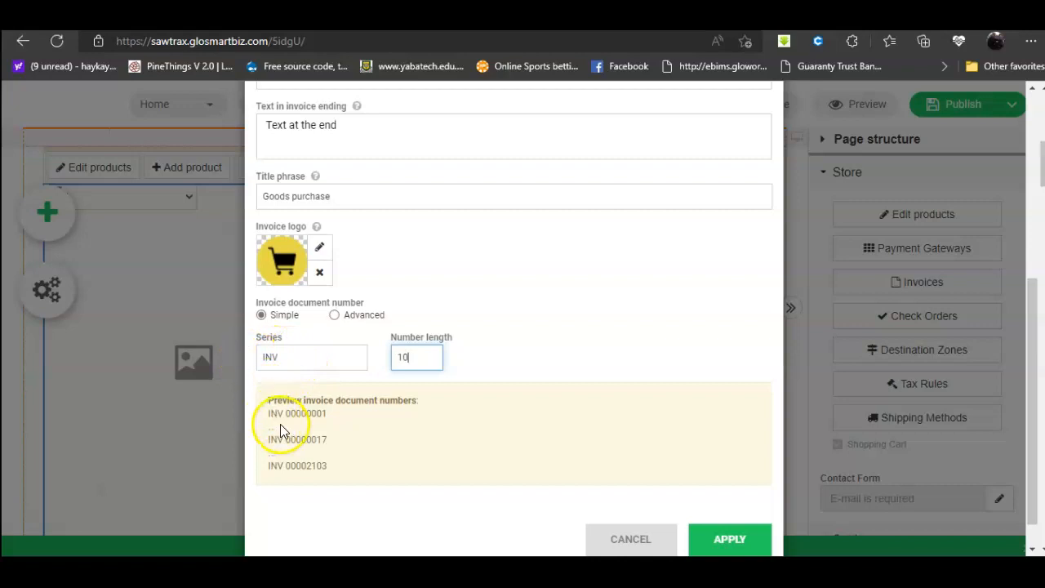
{"action": "scroll", "coordinate": [571, 425], "scroll_direction": "down", "scroll_amount": 1}
{"action": "scroll", "coordinate": [593, 400], "scroll_direction": "up", "scroll_amount": 3}
{"action": "scroll", "coordinate": [653, 457], "scroll_direction": "down", "scroll_amount": 3}
{"action": "left_click", "coordinate": [738, 514]}
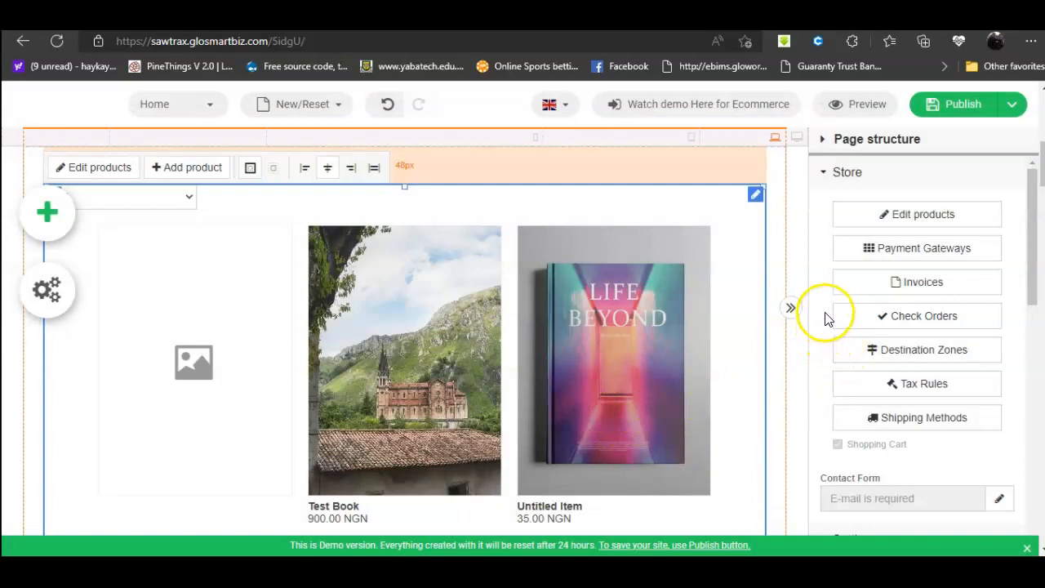
{"action": "left_click", "coordinate": [917, 318]}
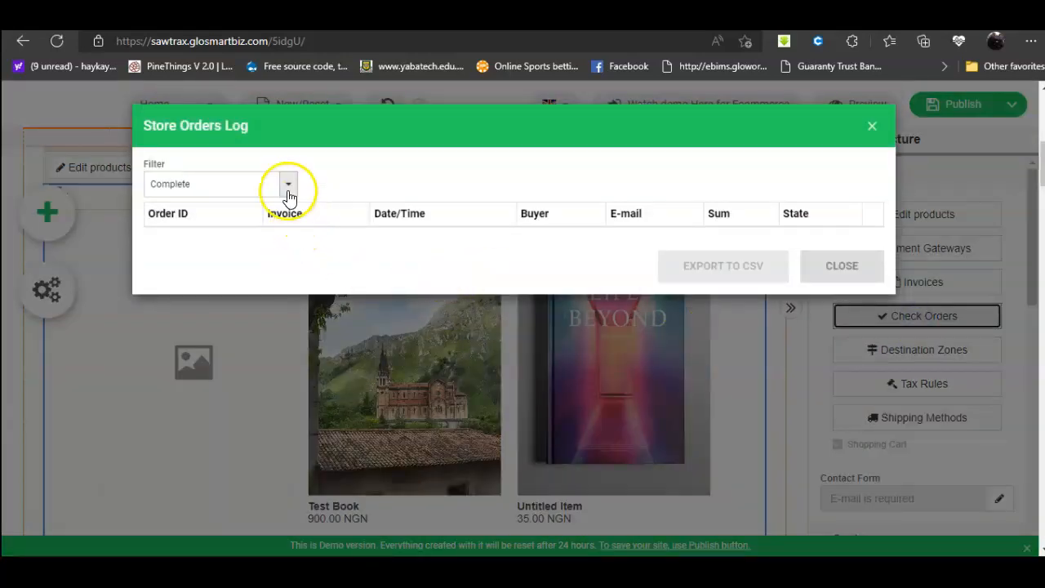
{"action": "left_click", "coordinate": [828, 269]}
{"action": "scroll", "coordinate": [926, 313], "scroll_direction": "down", "scroll_amount": 3}
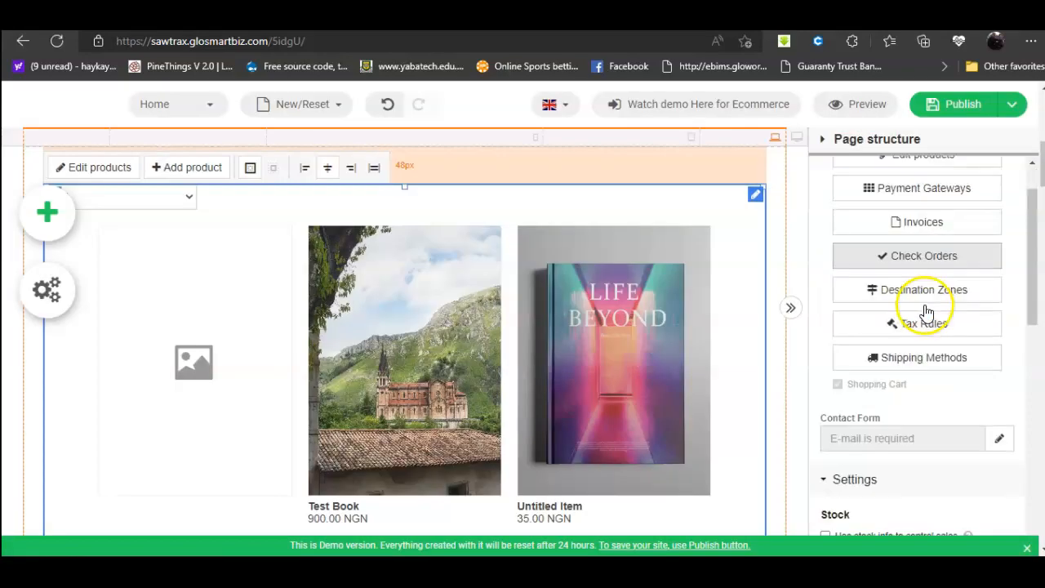
{"action": "left_click", "coordinate": [999, 318]}
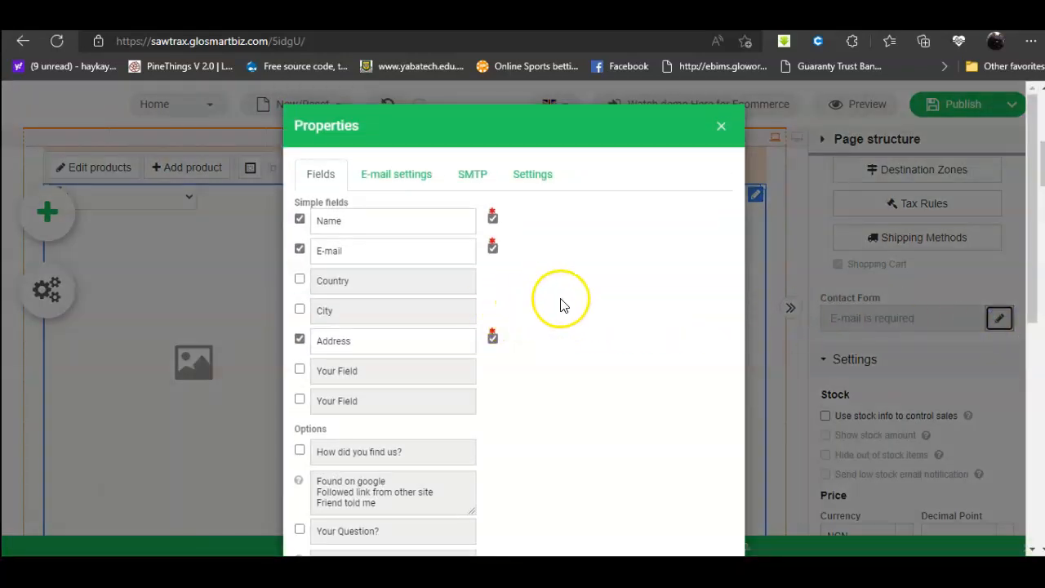
{"action": "scroll", "coordinate": [560, 302], "scroll_direction": "down", "scroll_amount": 1}
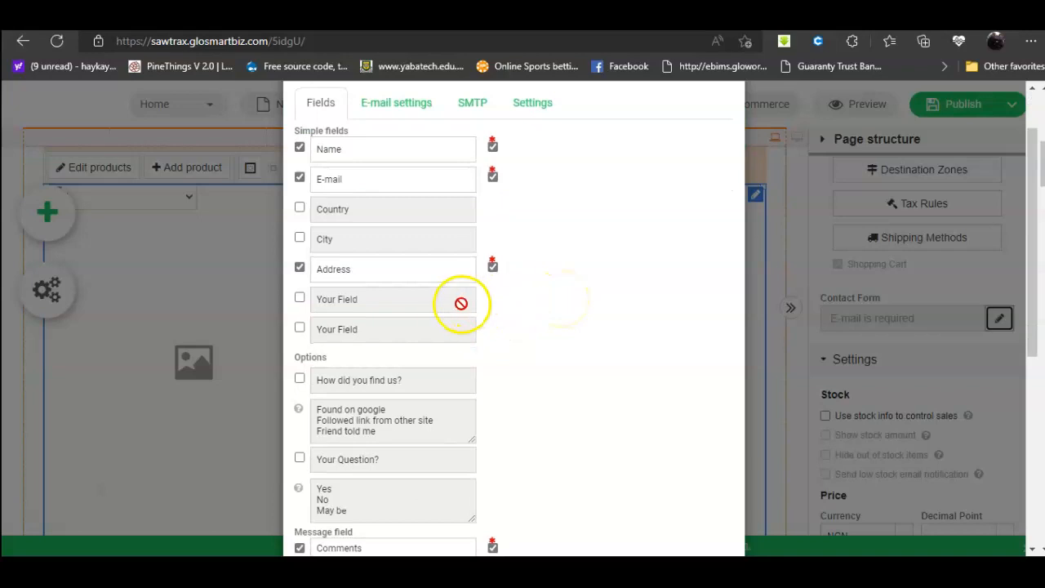
{"action": "scroll", "coordinate": [462, 303], "scroll_direction": "down", "scroll_amount": 4}
{"action": "scroll", "coordinate": [637, 221], "scroll_direction": "up", "scroll_amount": 5}
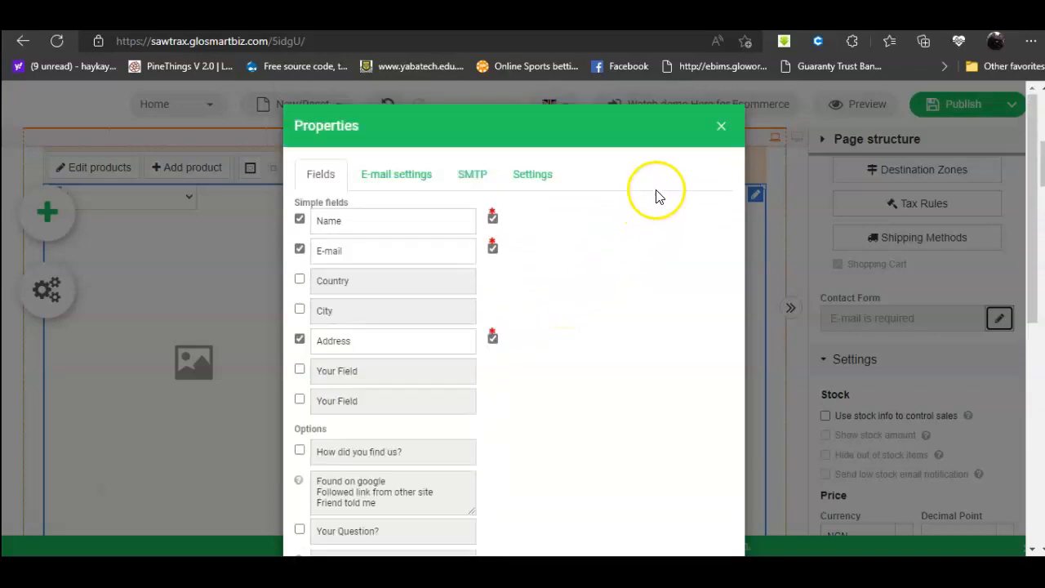
{"action": "left_click", "coordinate": [722, 127]}
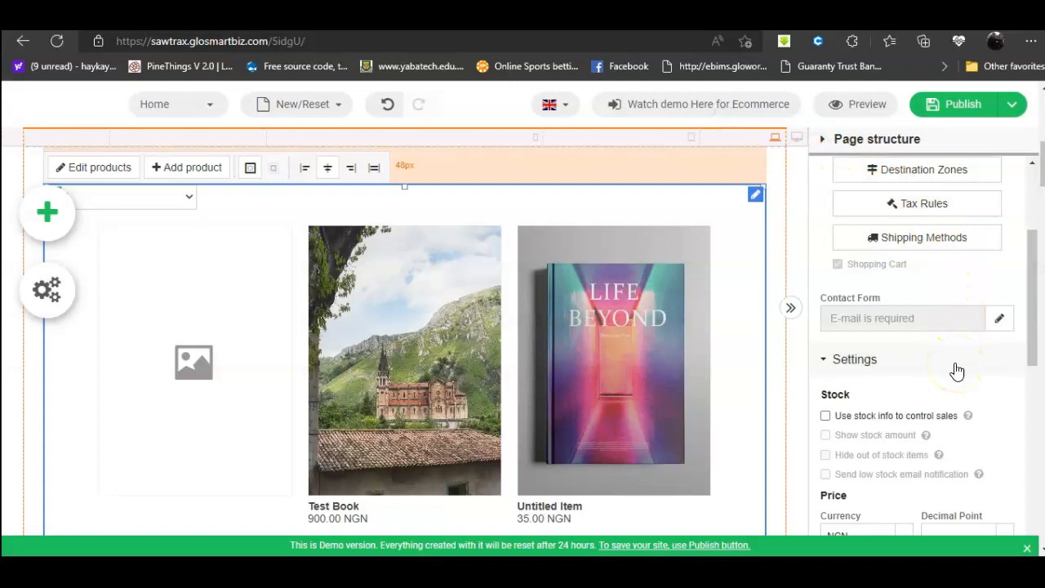
{"action": "scroll", "coordinate": [954, 363], "scroll_direction": "down", "scroll_amount": 6}
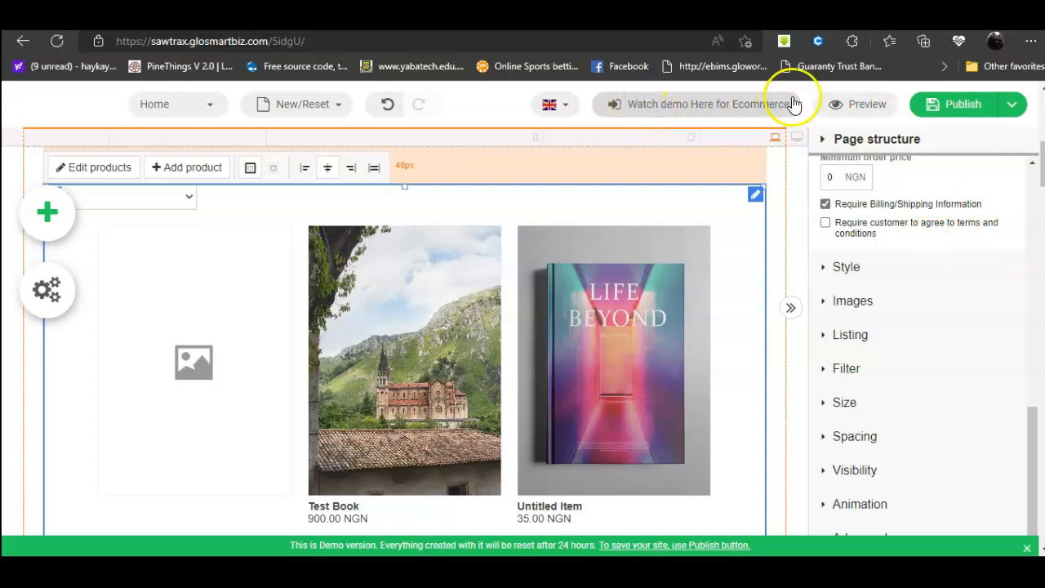
Step: Preview the site and open the Test Book product page from the book grid
{"action": "left_click", "coordinate": [859, 115]}
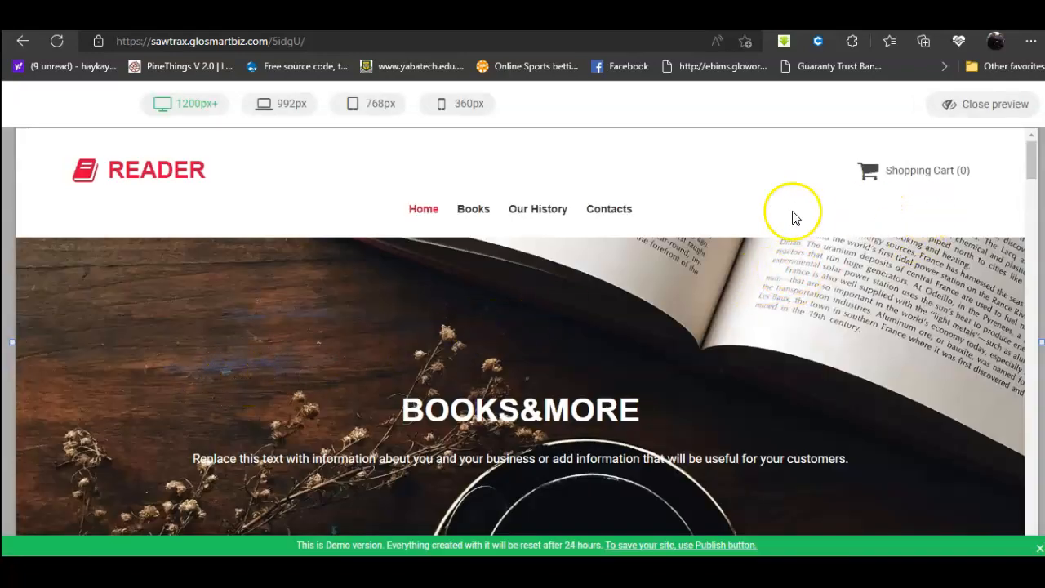
{"action": "scroll", "coordinate": [421, 347], "scroll_direction": "down", "scroll_amount": 2}
{"action": "scroll", "coordinate": [422, 351], "scroll_direction": "down", "scroll_amount": 7}
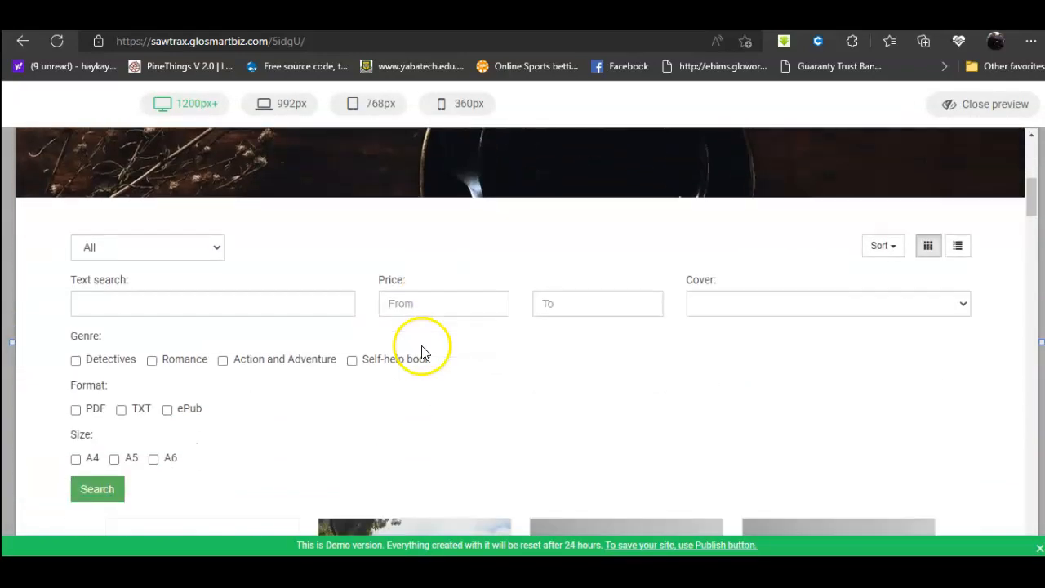
{"action": "scroll", "coordinate": [422, 351], "scroll_direction": "down", "scroll_amount": 3}
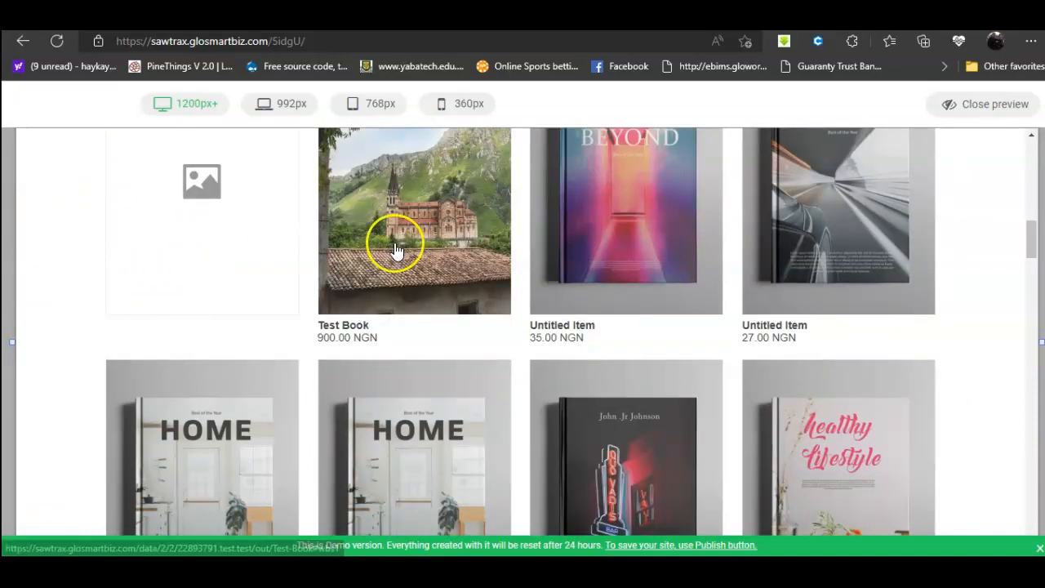
{"action": "scroll", "coordinate": [402, 286], "scroll_direction": "up", "scroll_amount": 1}
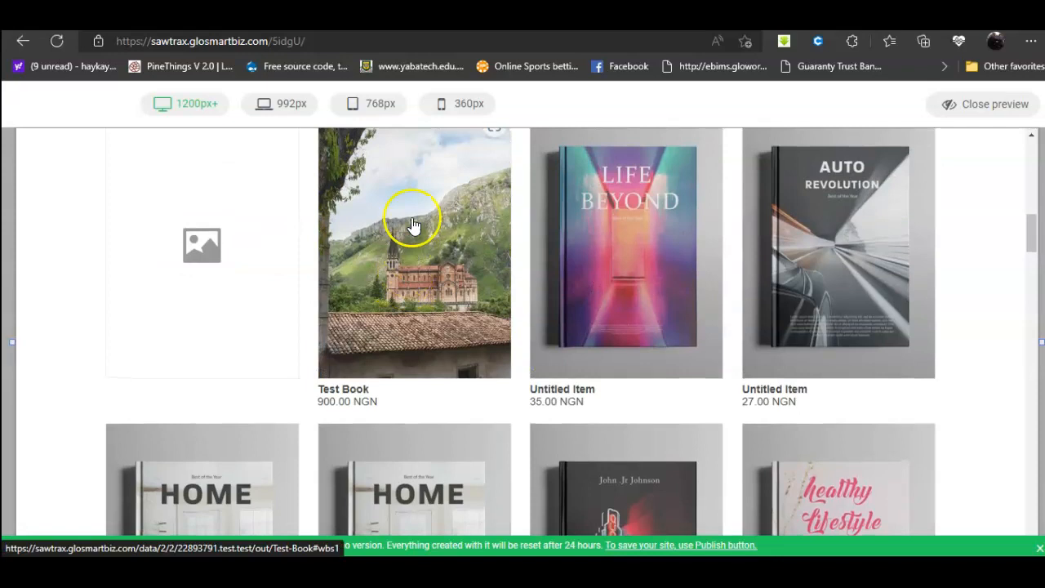
{"action": "scroll", "coordinate": [408, 237], "scroll_direction": "up", "scroll_amount": 1}
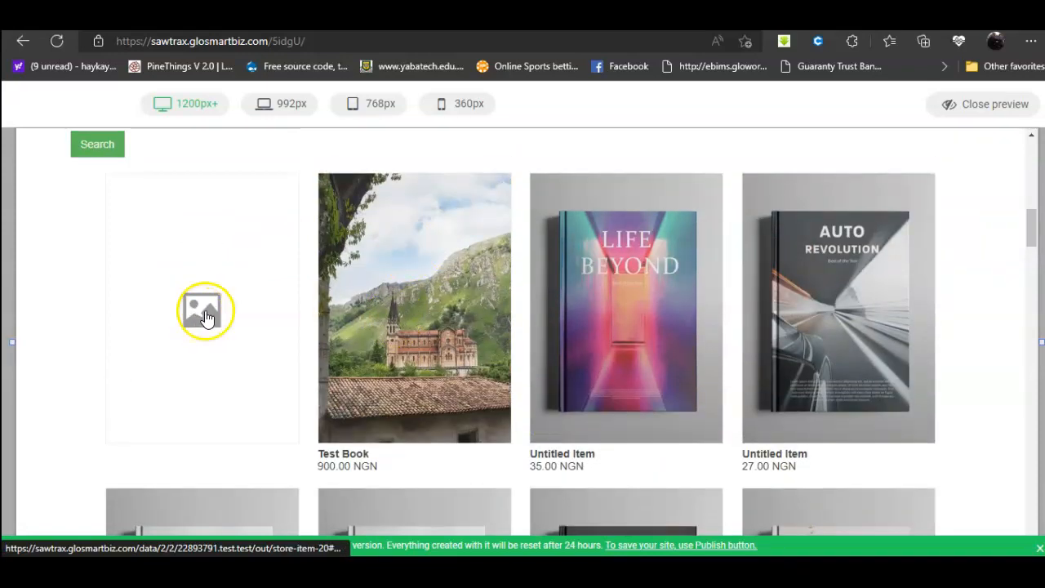
{"action": "scroll", "coordinate": [473, 359], "scroll_direction": "down", "scroll_amount": 1}
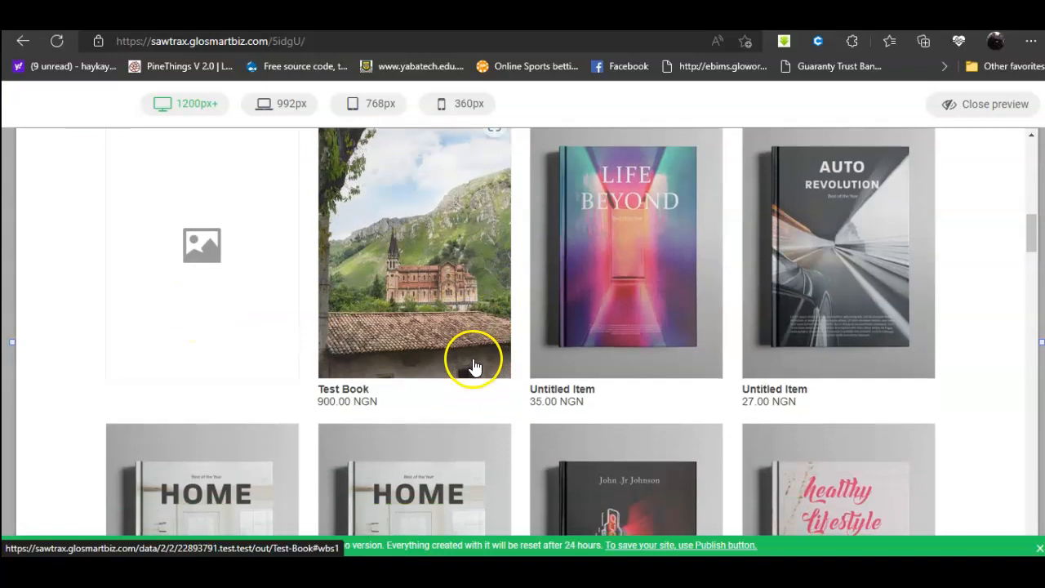
{"action": "left_click", "coordinate": [352, 389]}
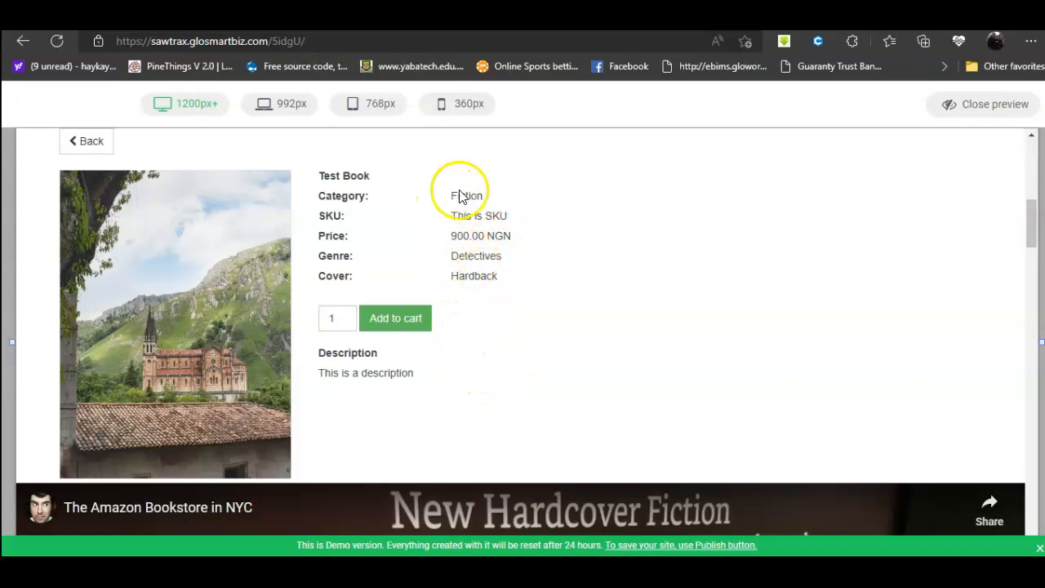
Step: Add Test Book to the cart and view the cart totaling 900.00 NGN
{"action": "left_click", "coordinate": [383, 327]}
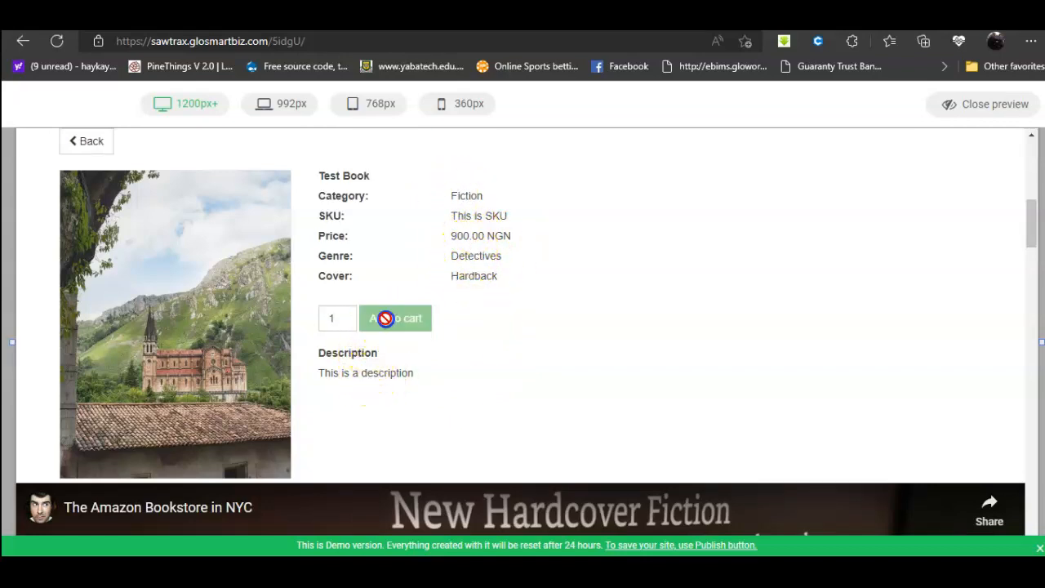
{"action": "scroll", "coordinate": [898, 359], "scroll_direction": "up", "scroll_amount": 2}
{"action": "scroll", "coordinate": [895, 357], "scroll_direction": "up", "scroll_amount": 4}
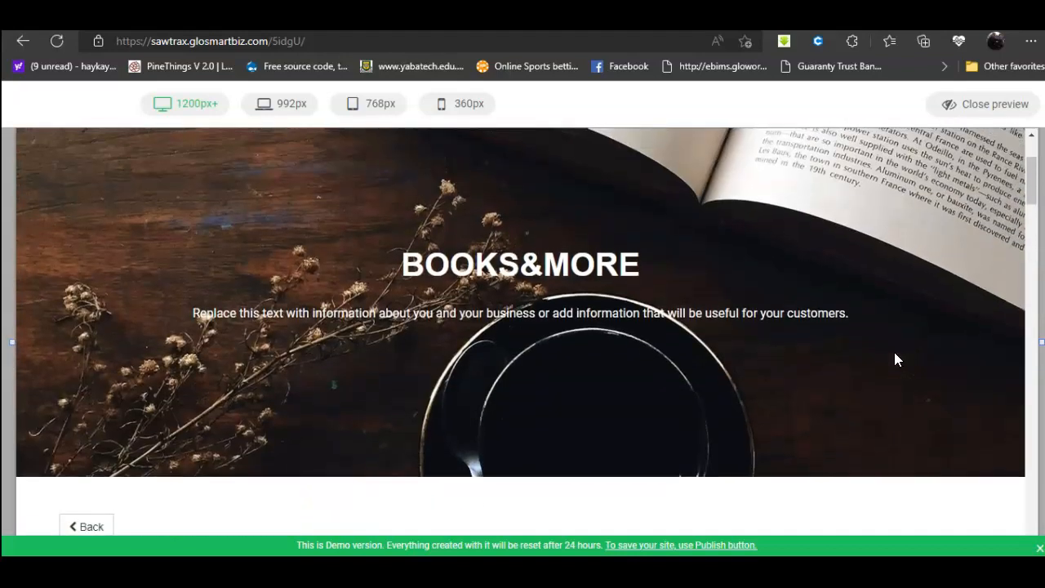
{"action": "left_click", "coordinate": [932, 173]}
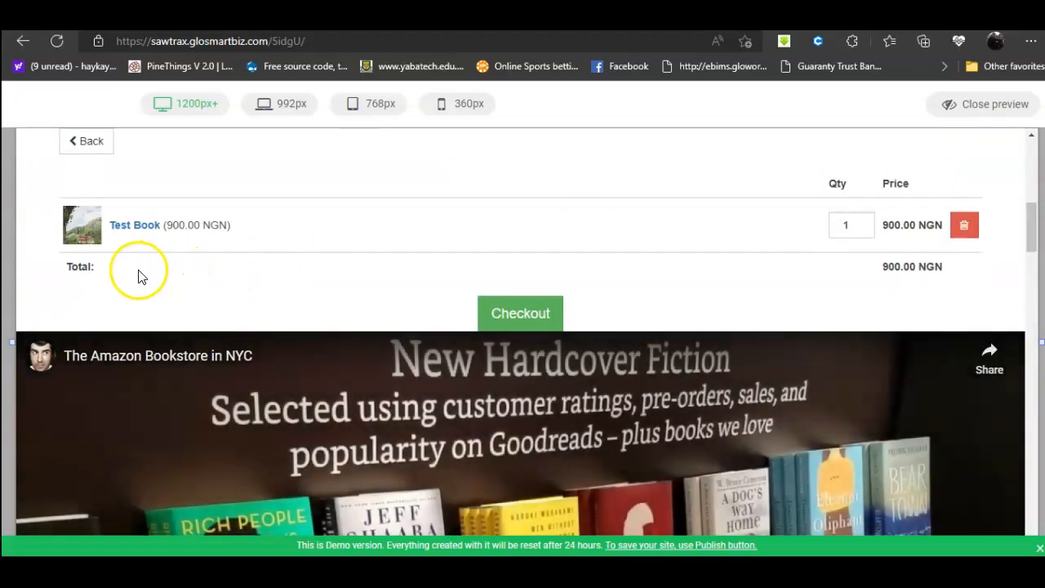
Step: At checkout, enter the customer's e-mail, phone, name, street address, city and post code
{"action": "left_click", "coordinate": [522, 322]}
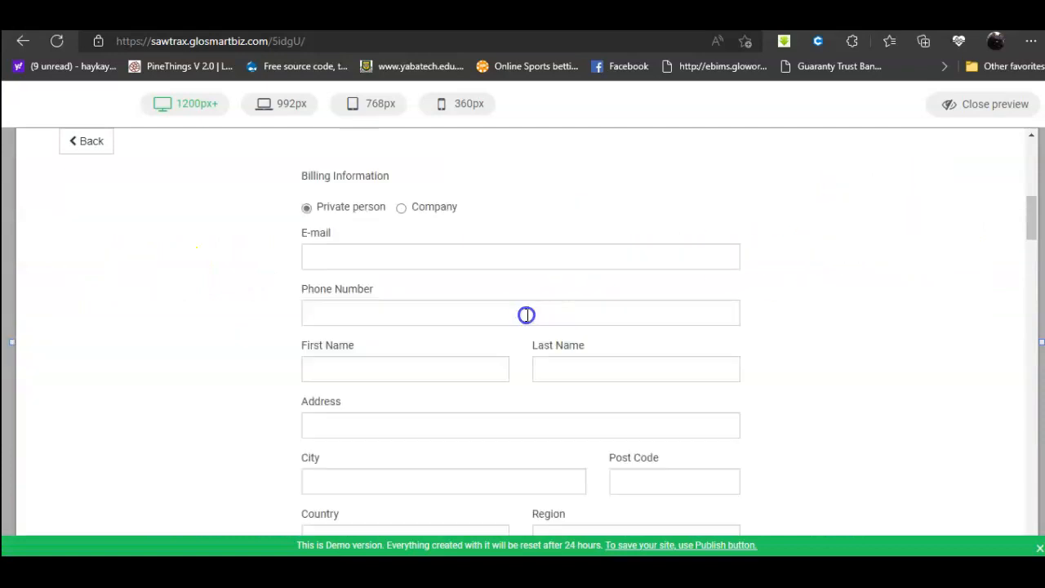
{"action": "left_click", "coordinate": [389, 256]}
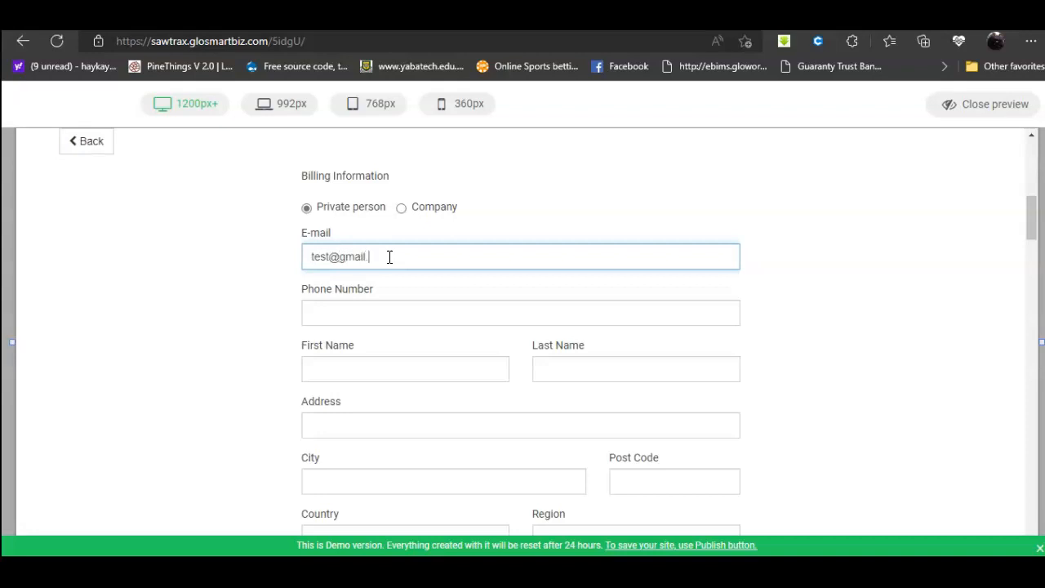
{"action": "left_click", "coordinate": [377, 322]}
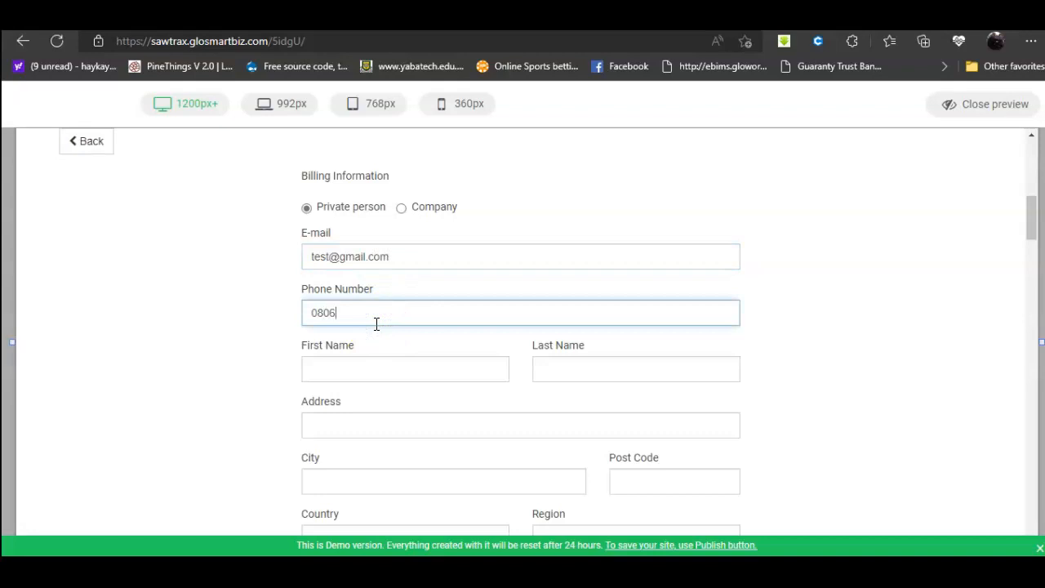
{"action": "left_click", "coordinate": [422, 373]}
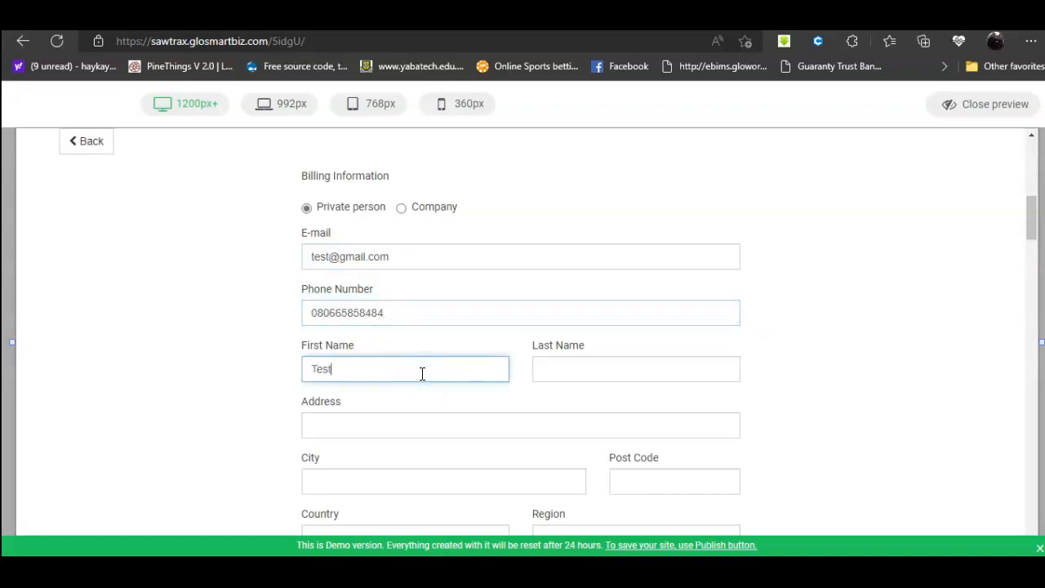
{"action": "left_click", "coordinate": [560, 369]}
{"action": "type", "text": "test"}
{"action": "scroll", "coordinate": [489, 375], "scroll_direction": "down", "scroll_amount": 1}
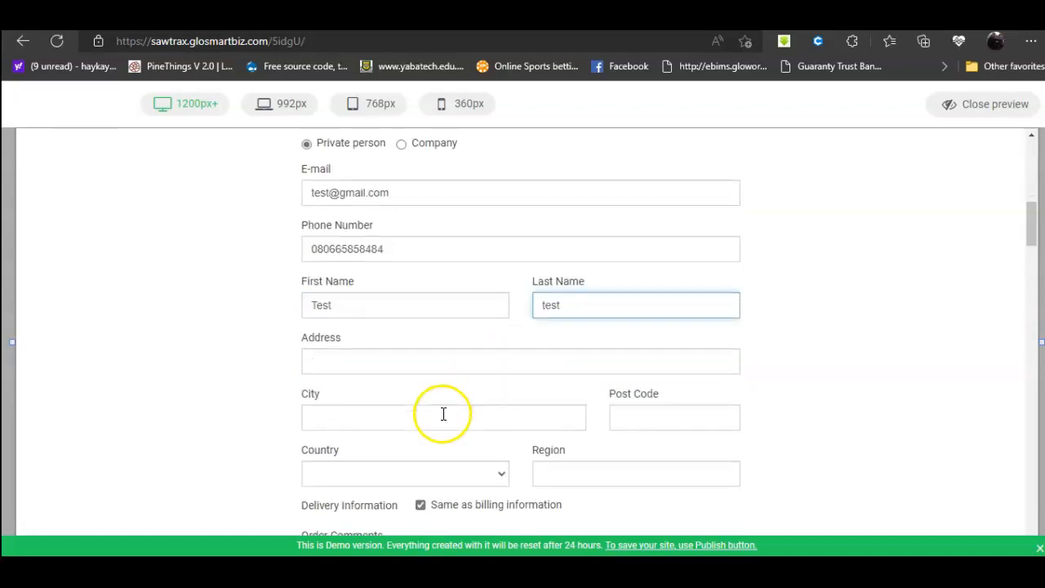
{"action": "left_click", "coordinate": [431, 360]}
{"action": "type", "text": "lekki Lagos"}
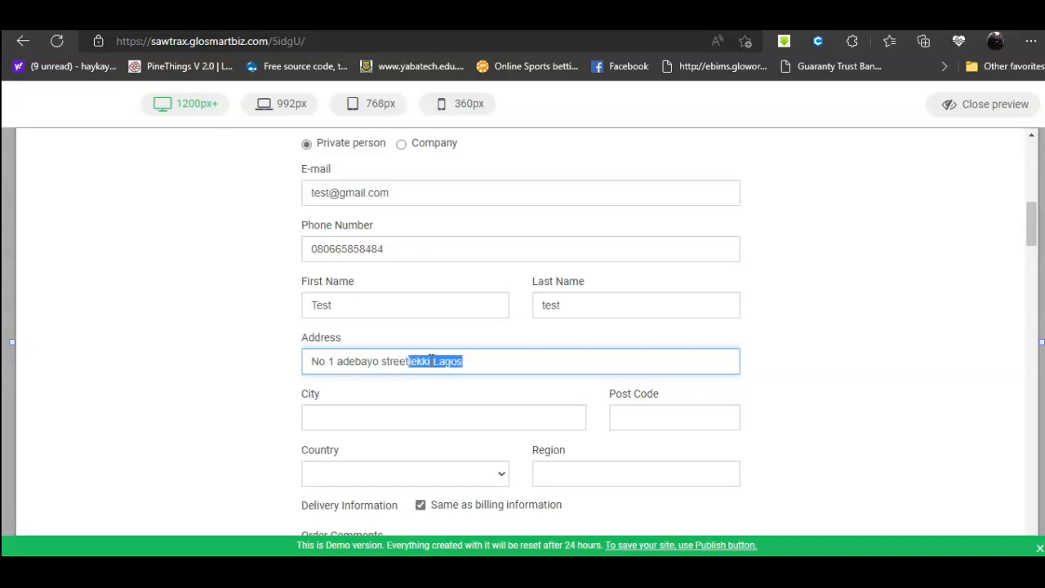
{"action": "left_click", "coordinate": [405, 419]}
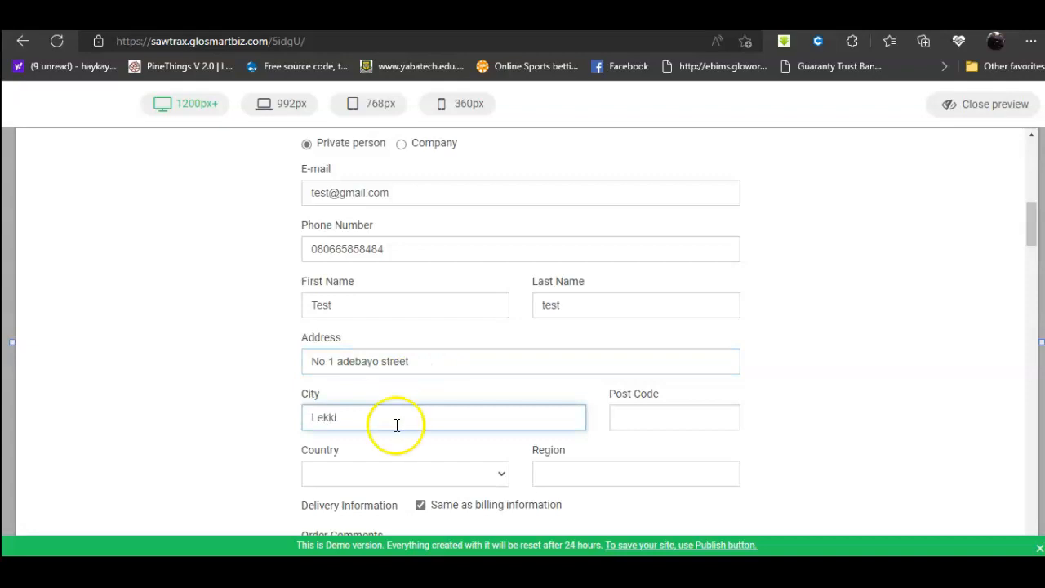
{"action": "left_click", "coordinate": [667, 421]}
{"action": "type", "text": "100111"}
{"action": "scroll", "coordinate": [466, 473], "scroll_direction": "down", "scroll_amount": 2}
Step: Choose Nigeria and Lagos, add the comment 'please i want it fast', and continue
{"action": "left_click", "coordinate": [503, 341]}
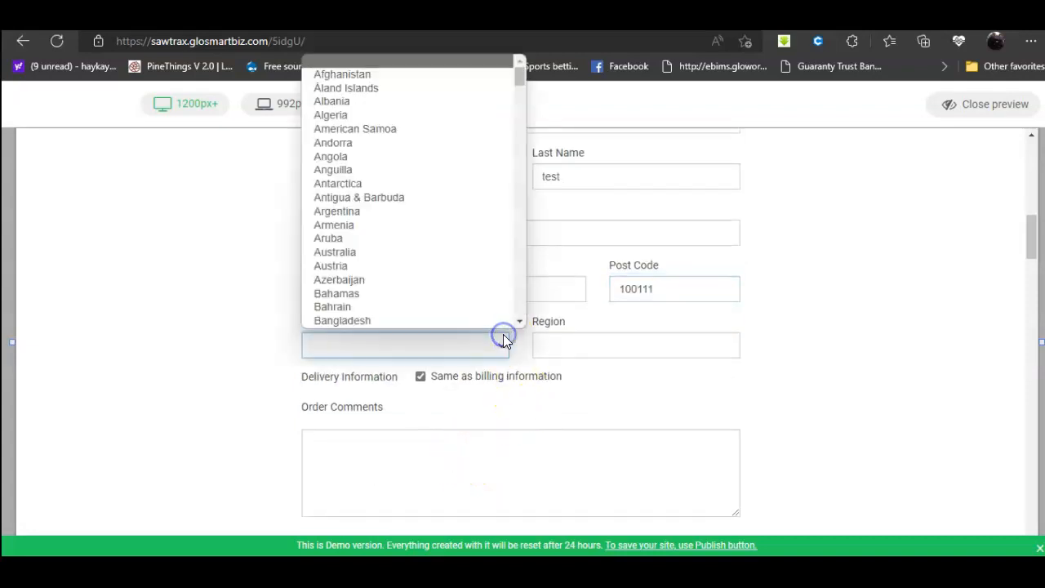
{"action": "key", "text": "n"}
{"action": "key", "text": "n"}
{"action": "key", "text": "n"}
{"action": "key", "text": "n"}
{"action": "key", "text": "n"}
{"action": "key", "text": "n"}
{"action": "key", "text": "n"}
{"action": "key", "text": "n"}
{"action": "key", "text": "n"}
{"action": "key", "text": "n"}
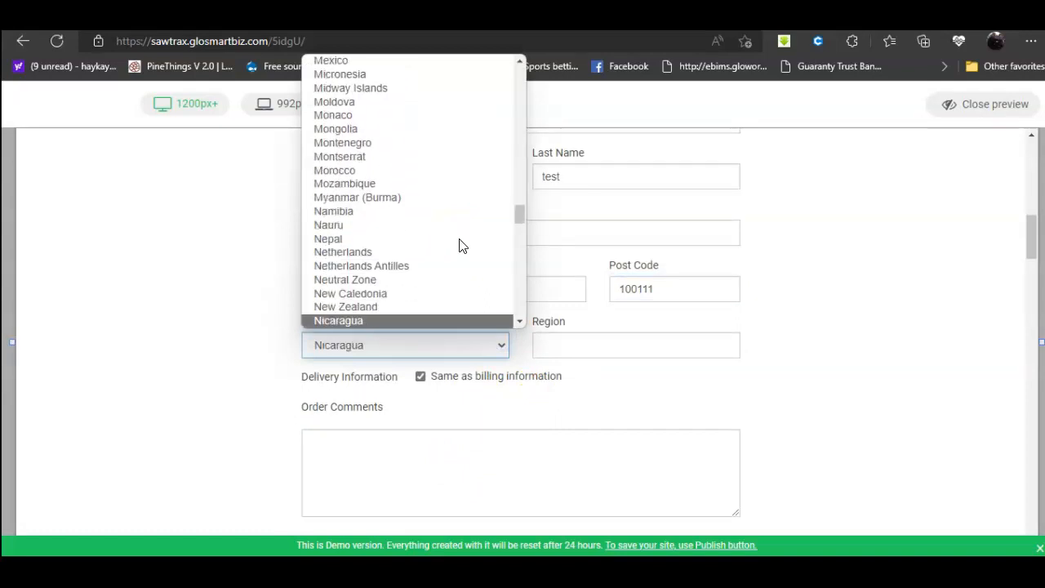
{"action": "key", "text": "n"}
{"action": "key", "text": "n"}
{"action": "left_click", "coordinate": [402, 320]}
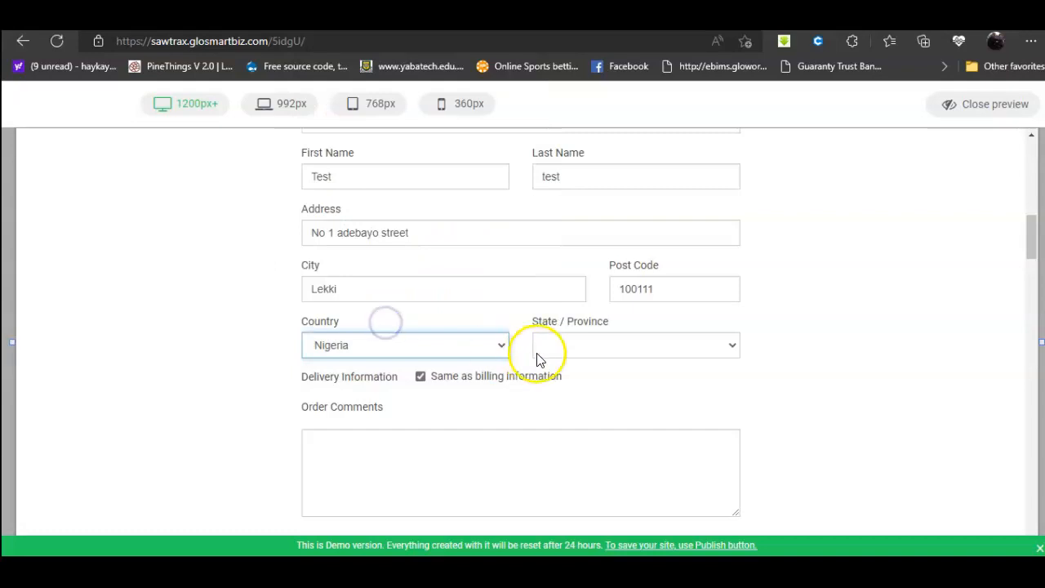
{"action": "left_click", "coordinate": [608, 351]}
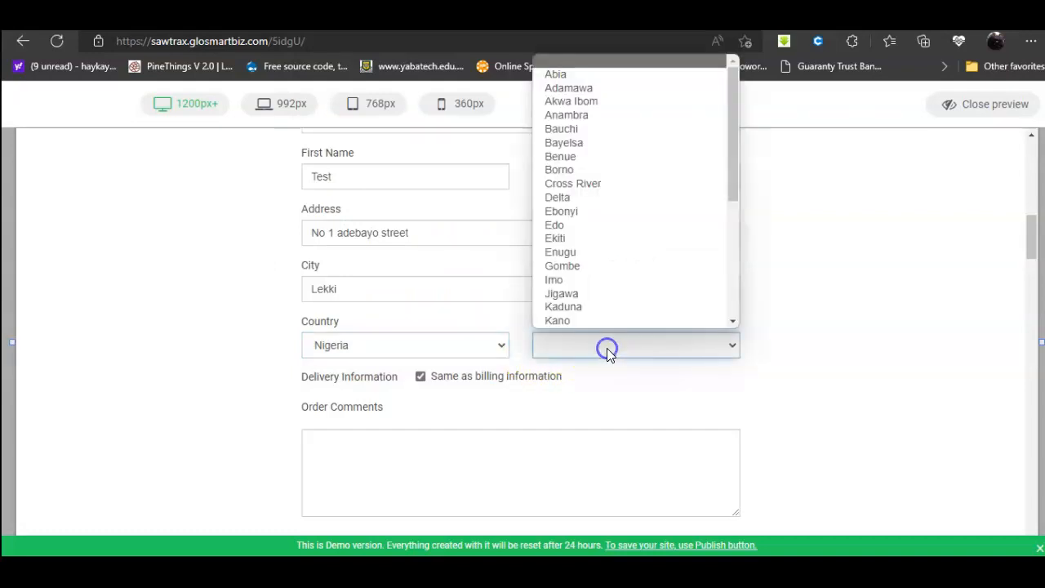
{"action": "scroll", "coordinate": [611, 110], "scroll_direction": "down", "scroll_amount": 3}
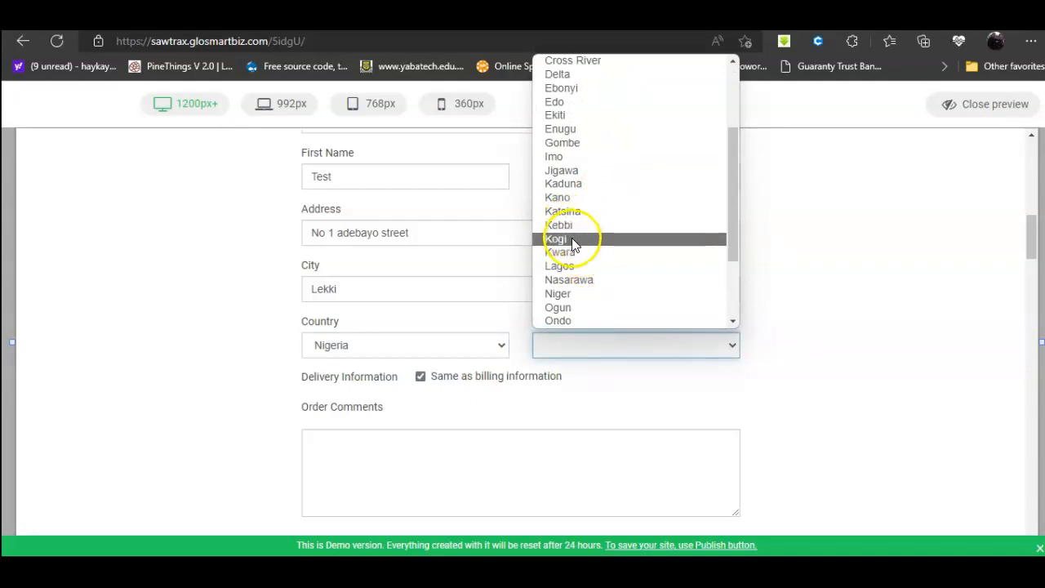
{"action": "key", "text": "l"}
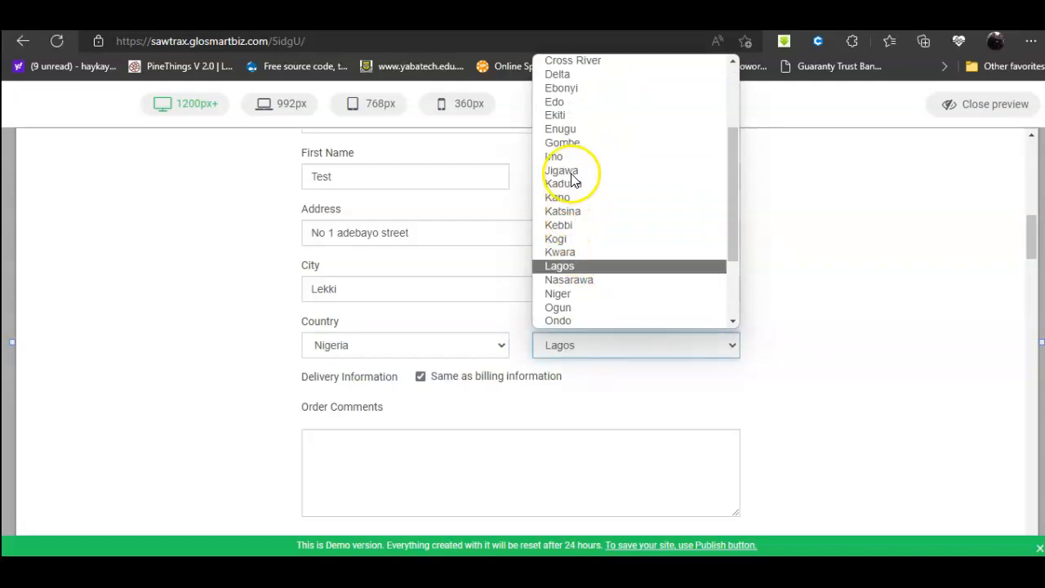
{"action": "left_click", "coordinate": [566, 269]}
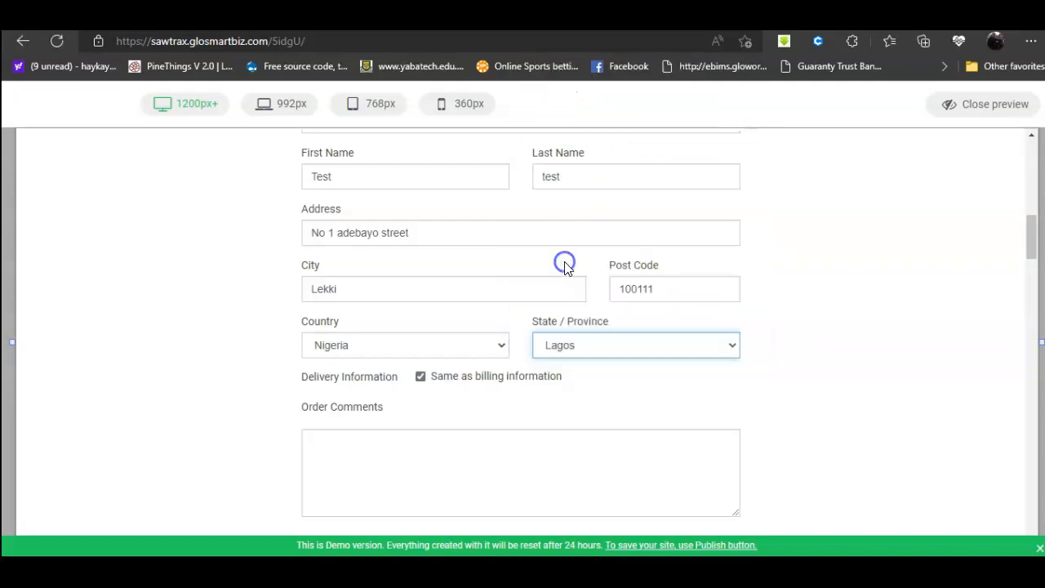
{"action": "scroll", "coordinate": [443, 378], "scroll_direction": "down", "scroll_amount": 2}
{"action": "left_click", "coordinate": [438, 357]}
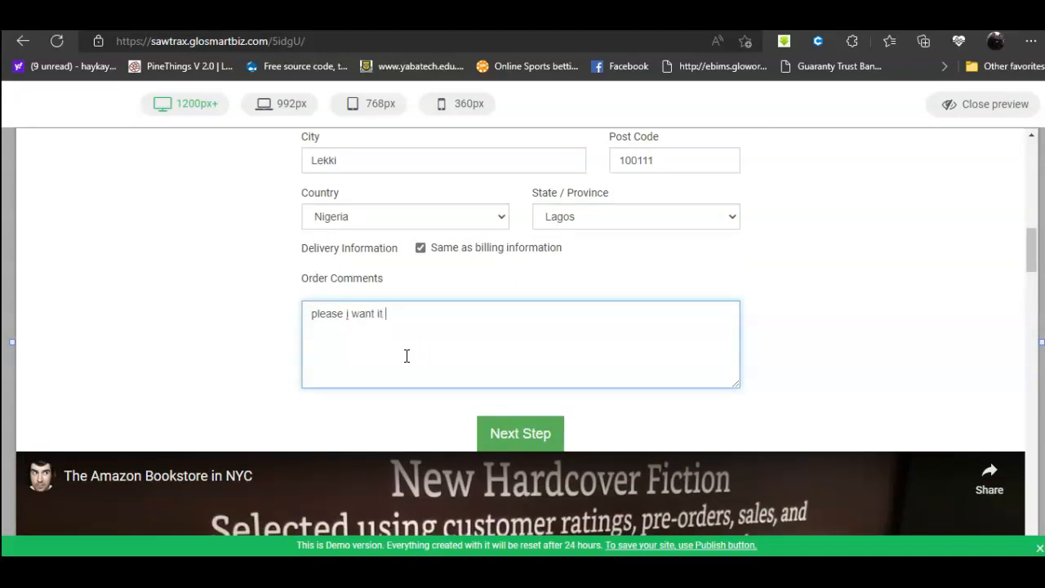
{"action": "left_click", "coordinate": [514, 432]}
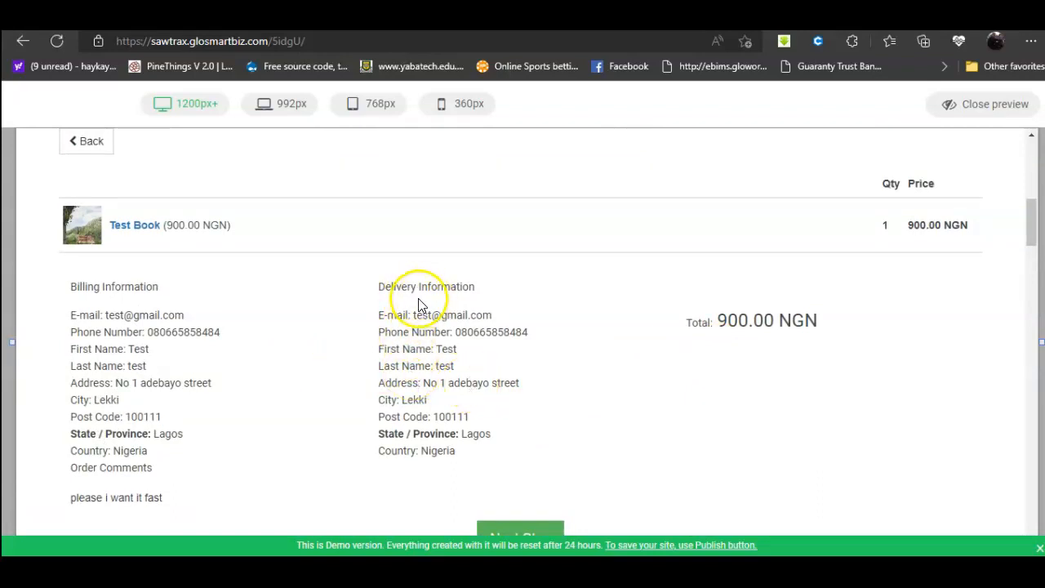
Step: Place the 900.00 NGN Test Book order by Bank Transfer and open its invoice
{"action": "scroll", "coordinate": [442, 309], "scroll_direction": "down", "scroll_amount": 2}
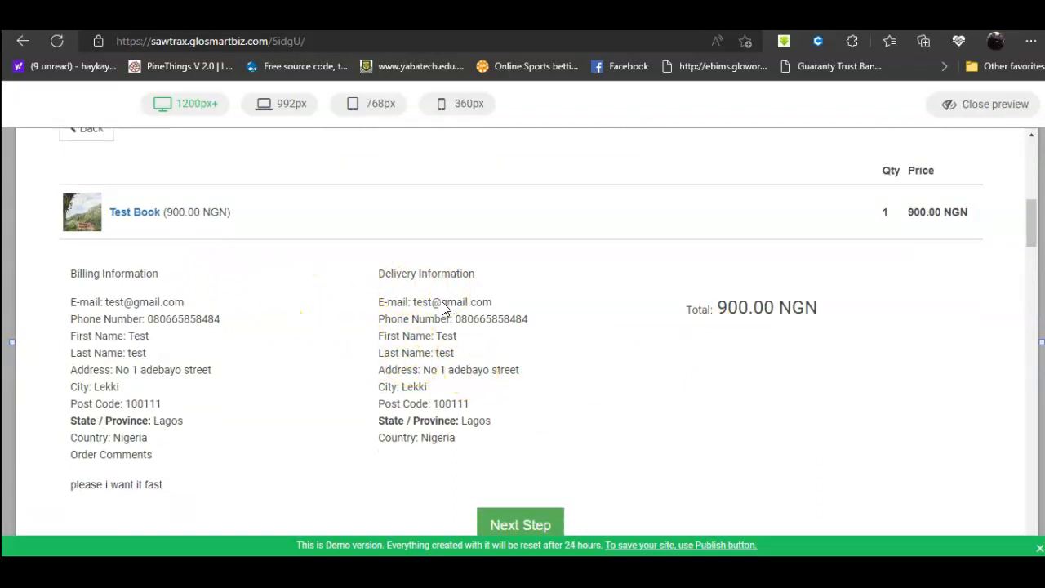
{"action": "left_click", "coordinate": [519, 410]}
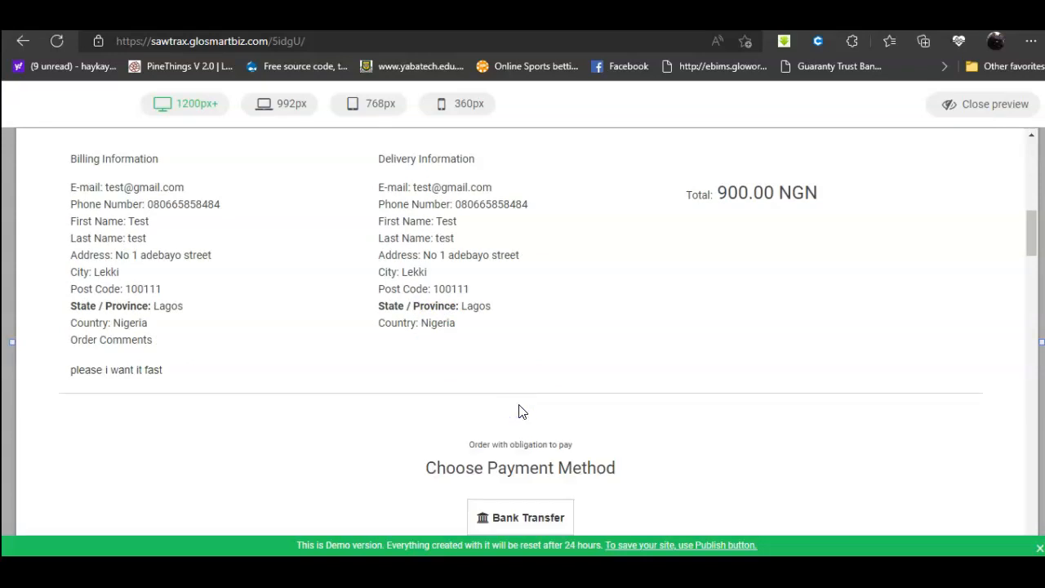
{"action": "scroll", "coordinate": [523, 411], "scroll_direction": "down", "scroll_amount": 2}
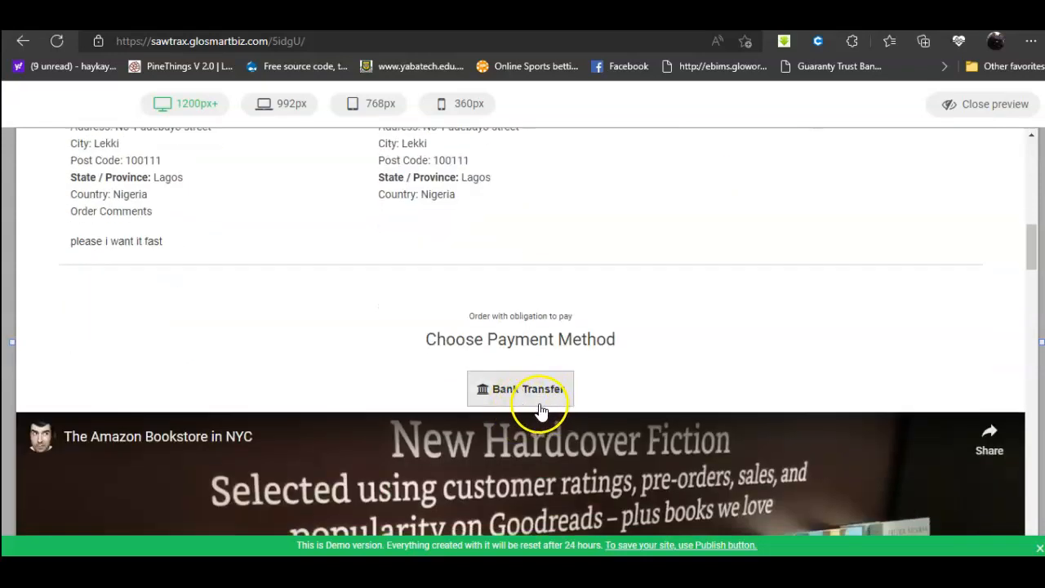
{"action": "left_click", "coordinate": [534, 397]}
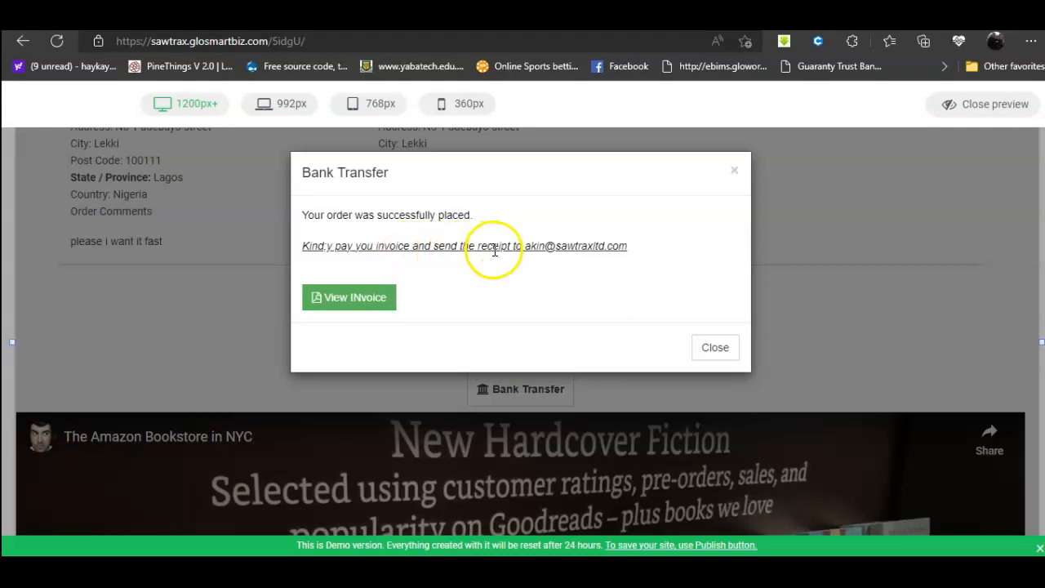
{"action": "left_click", "coordinate": [364, 311]}
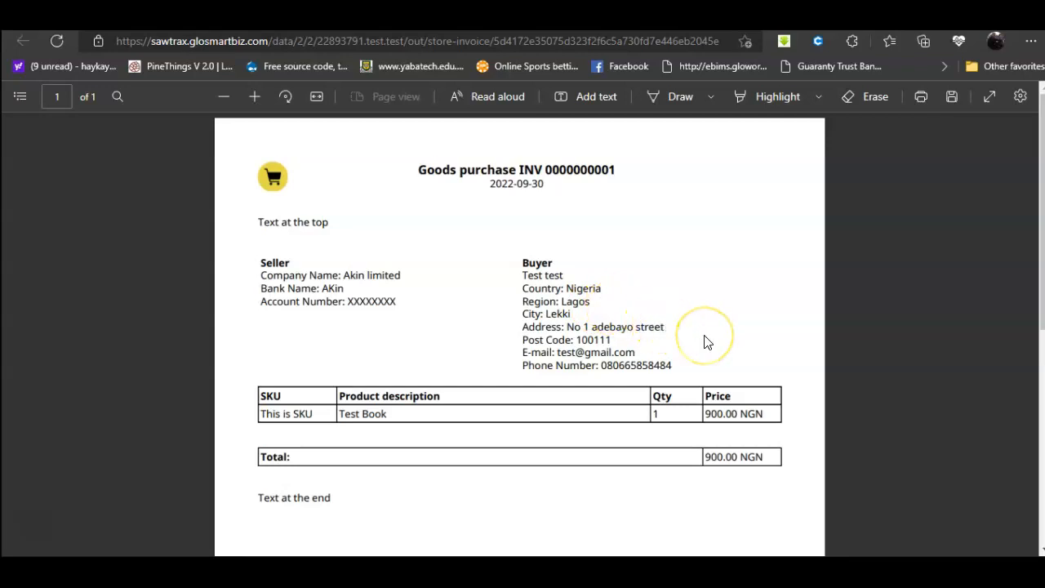
{"action": "scroll", "coordinate": [706, 341], "scroll_direction": "down", "scroll_amount": 5}
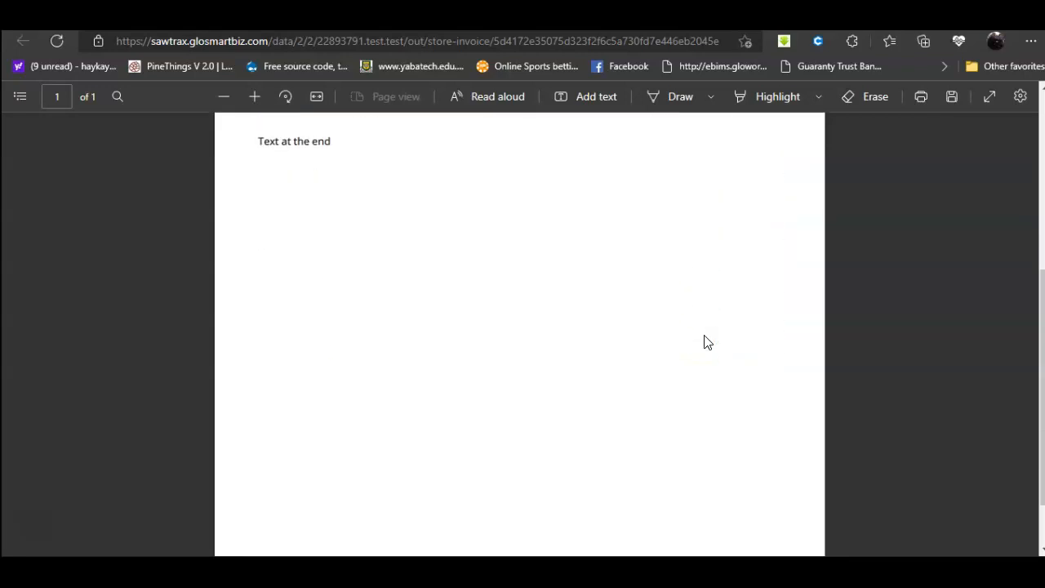
{"action": "scroll", "coordinate": [698, 339], "scroll_direction": "down", "scroll_amount": 2}
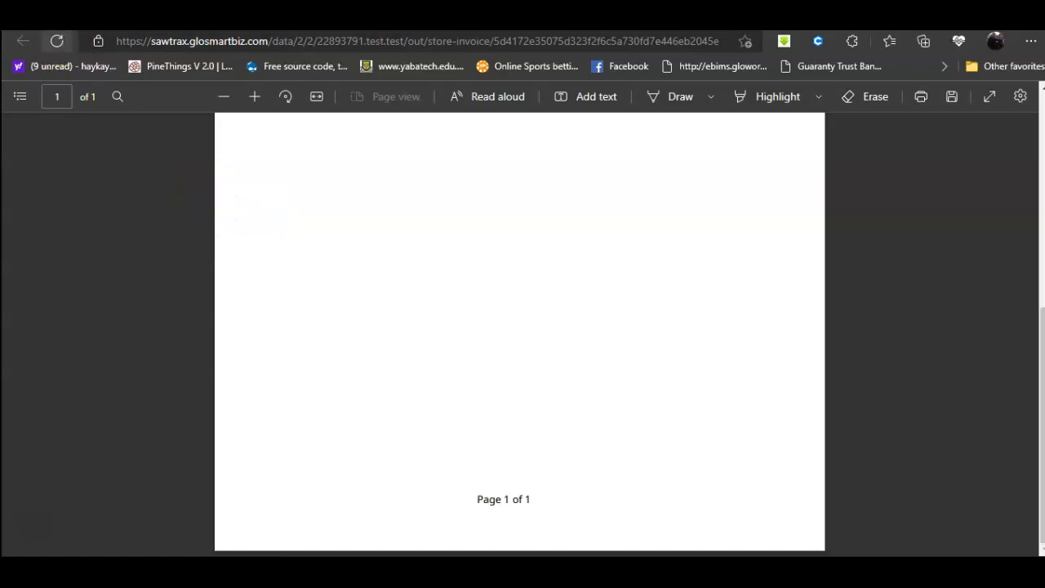
{"action": "left_click", "coordinate": [61, 18]}
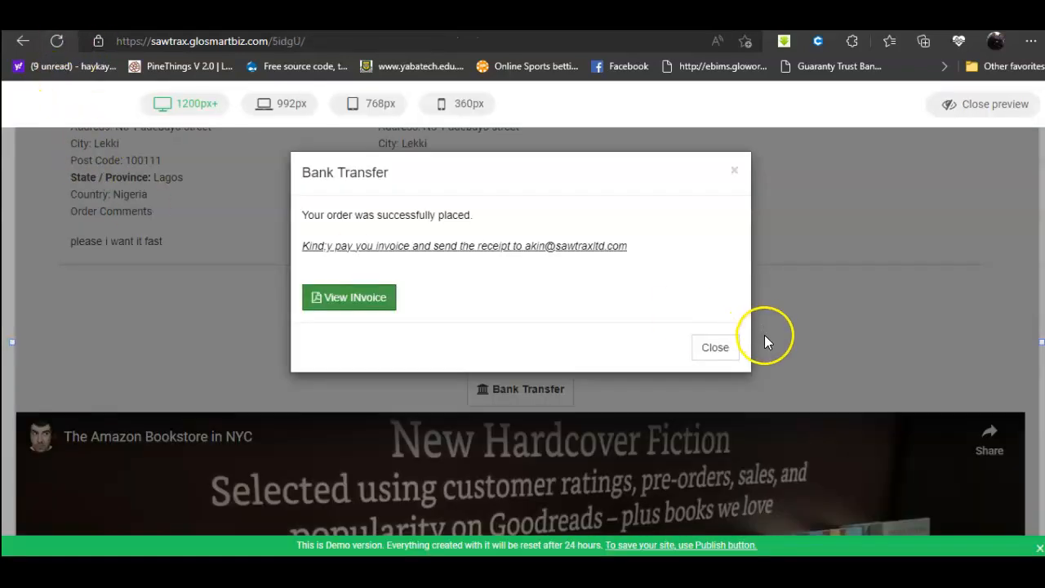
Step: Dismiss the order notice, exit preview and save the site as a draft
{"action": "left_click", "coordinate": [715, 347]}
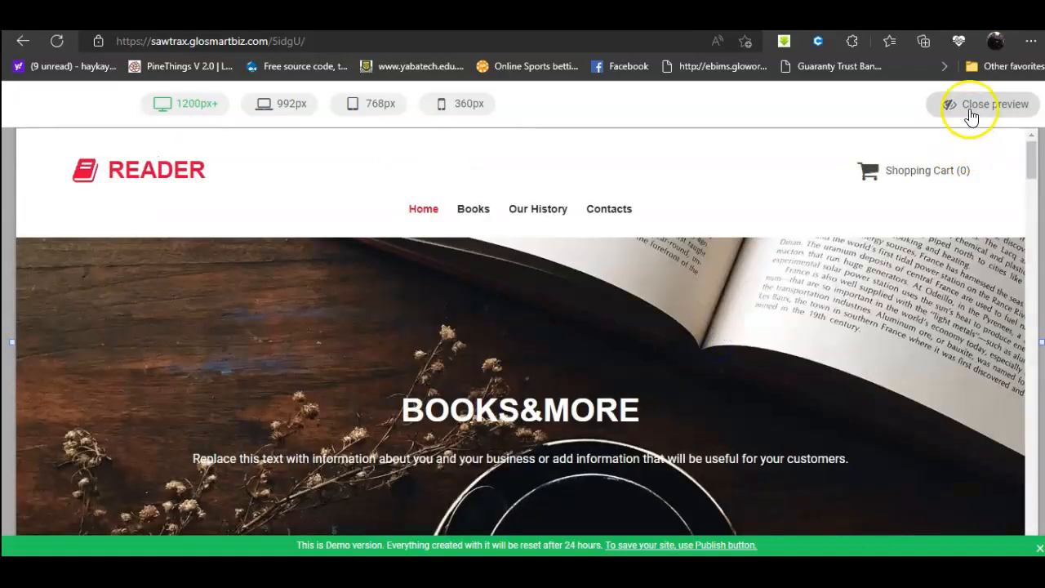
{"action": "left_click", "coordinate": [971, 114]}
{"action": "mouse_move", "coordinate": [990, 120]}
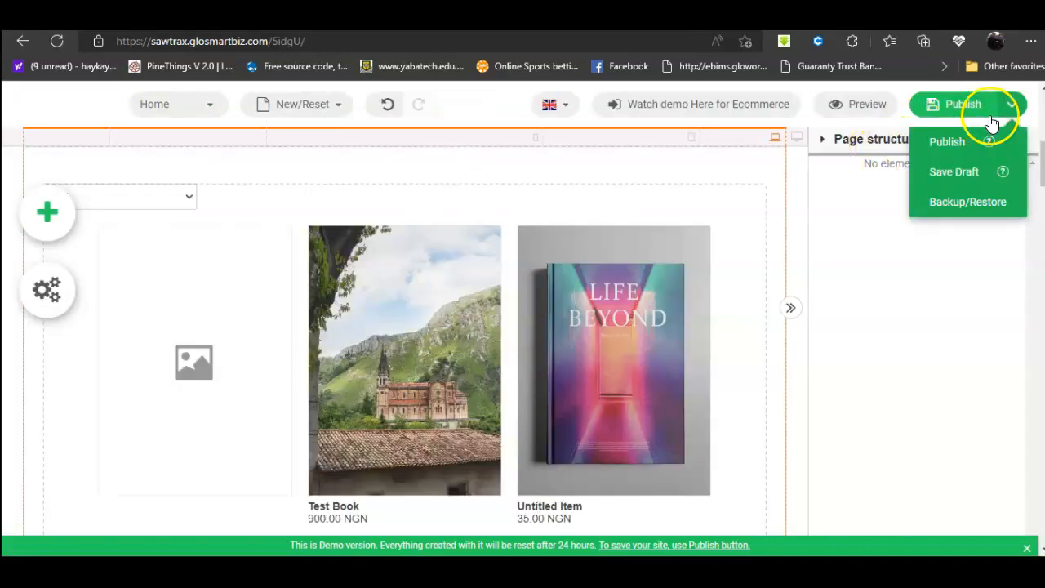
{"action": "left_click", "coordinate": [954, 173]}
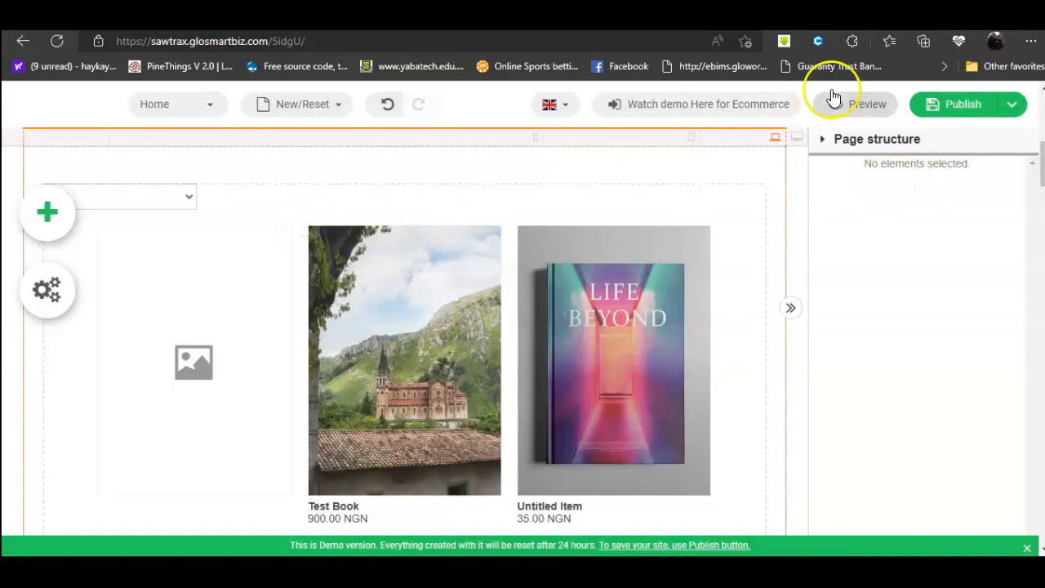
{"action": "mouse_move", "coordinate": [1009, 105]}
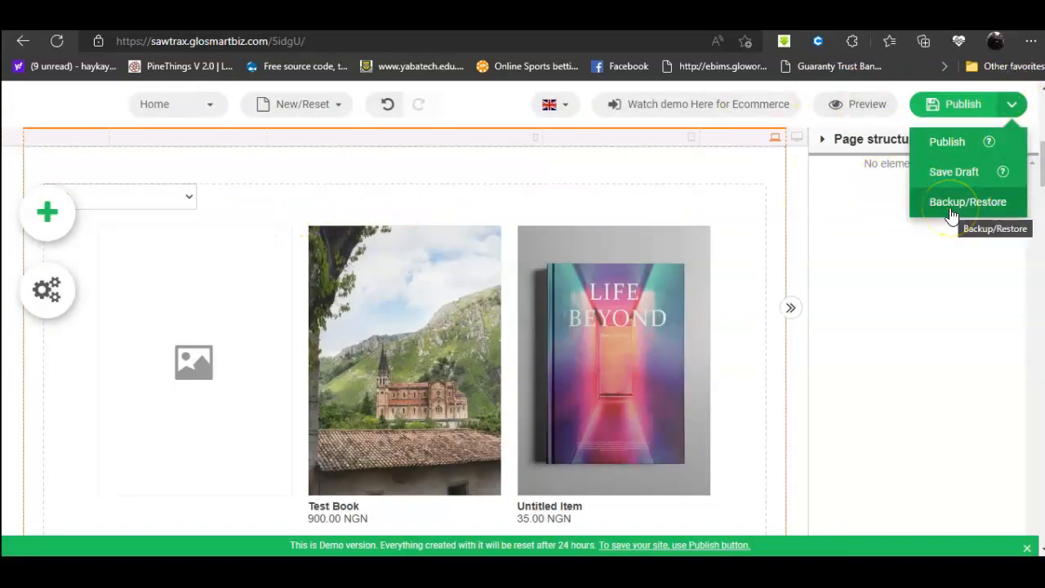
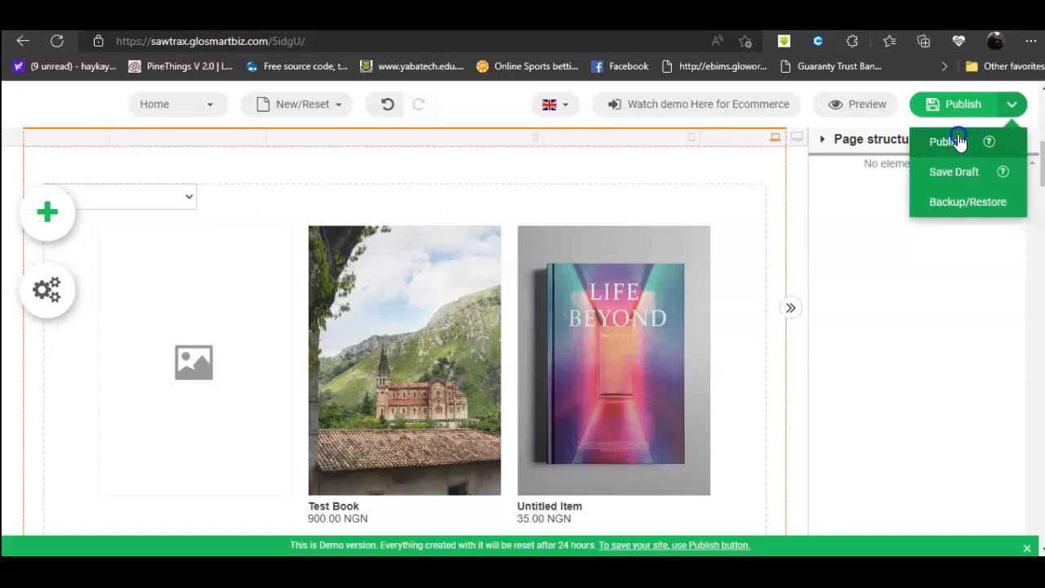
Step: Publish the demo site and go to registration to buy a website package
{"action": "left_click", "coordinate": [959, 141]}
{"action": "left_click", "coordinate": [341, 234]}
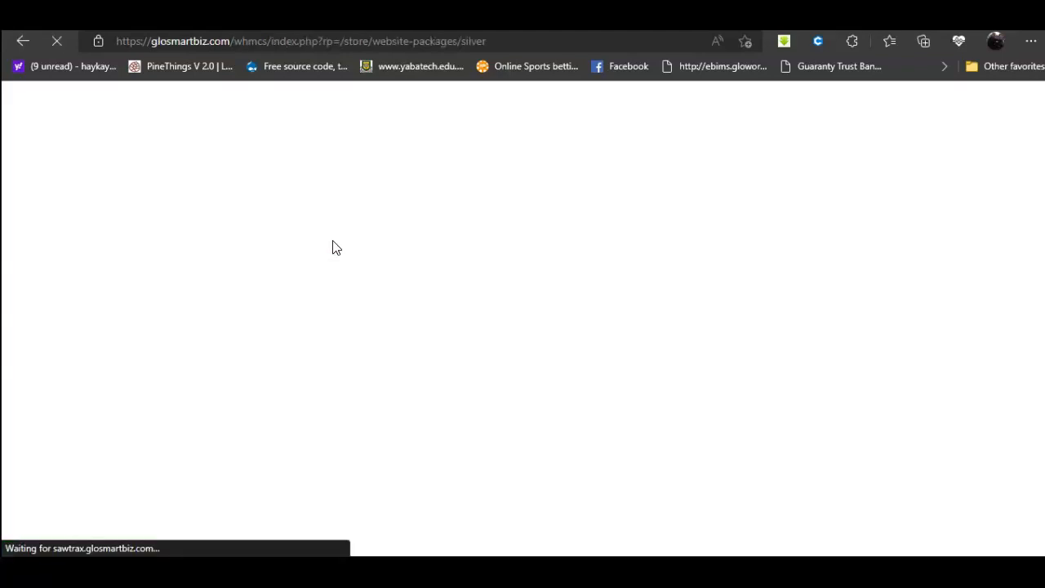
Step: Choose to use an existing domain and enter akin1forex as the domain name
{"action": "scroll", "coordinate": [393, 297], "scroll_direction": "down", "scroll_amount": 2}
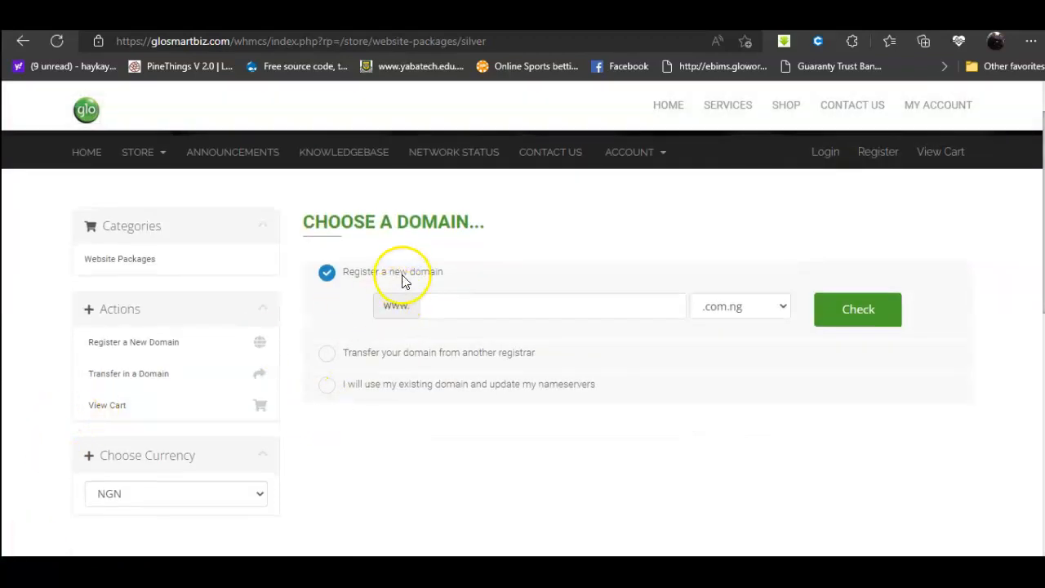
{"action": "left_click", "coordinate": [373, 386]}
{"action": "left_click", "coordinate": [474, 369]}
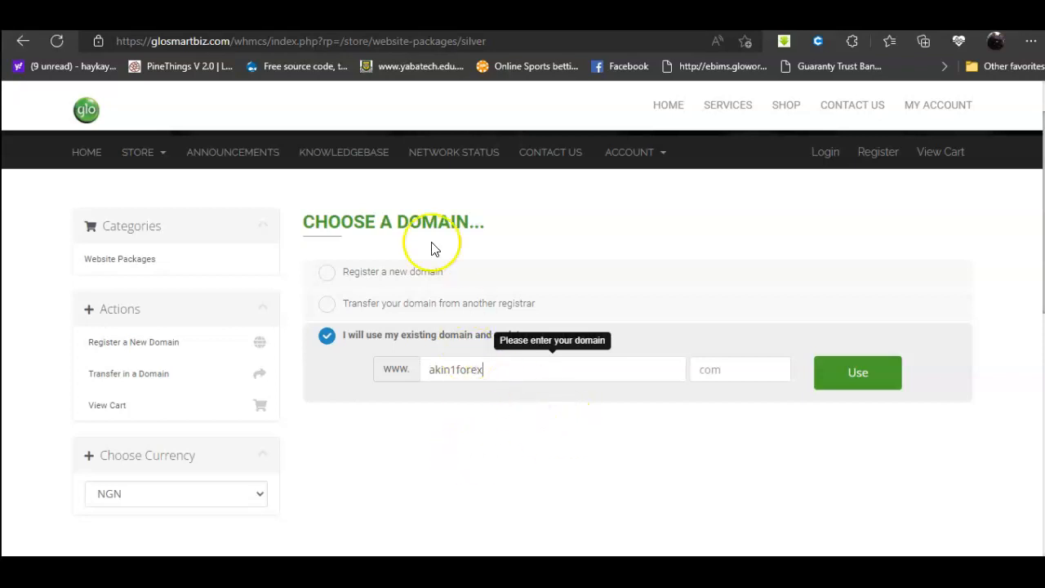
Step: Open the home page in a new tab and go to Domains > Domain Registration
{"action": "right_click", "coordinate": [662, 104]}
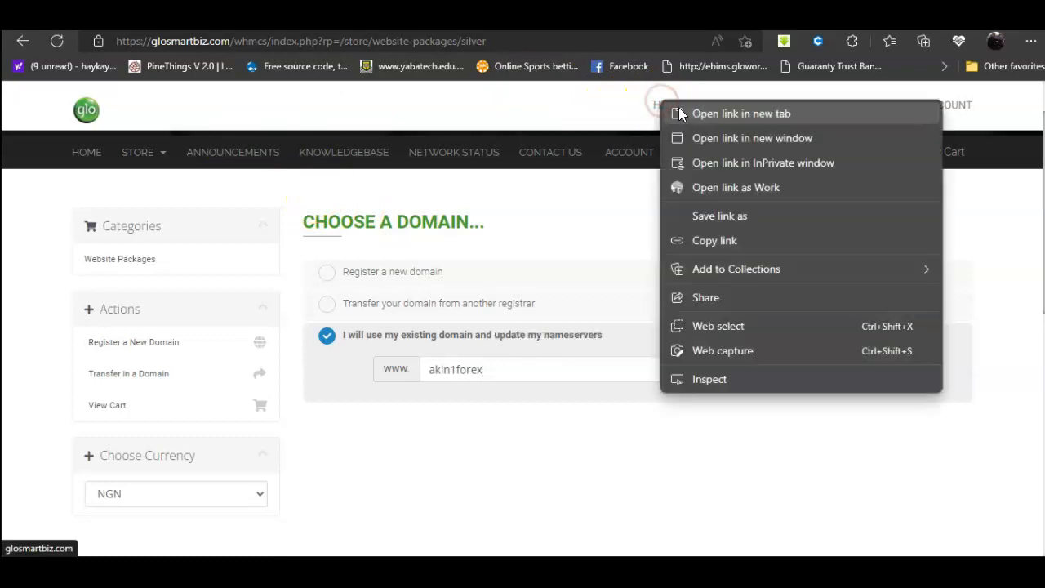
{"action": "left_click", "coordinate": [704, 113]}
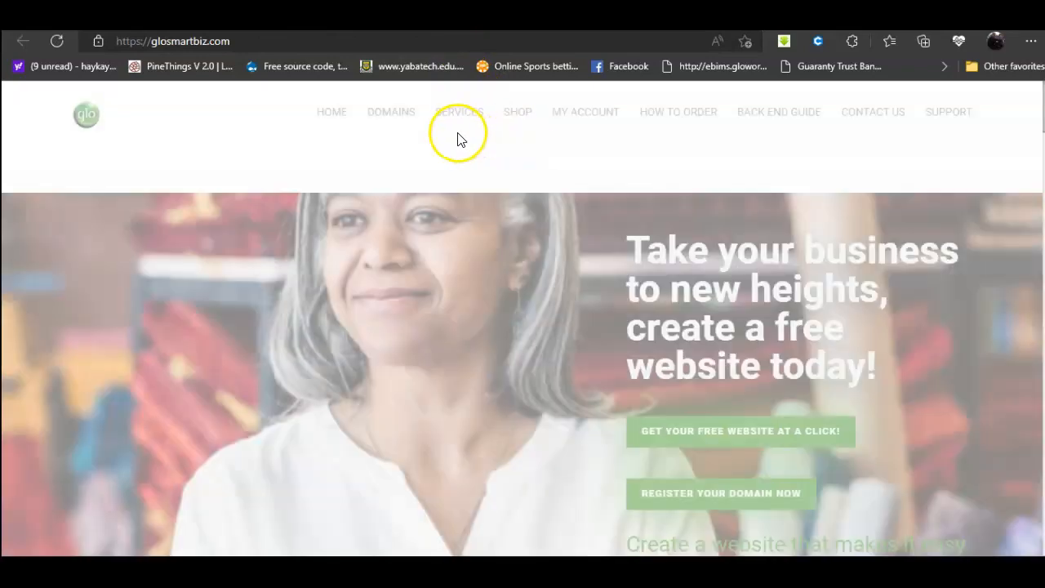
{"action": "mouse_move", "coordinate": [397, 124]}
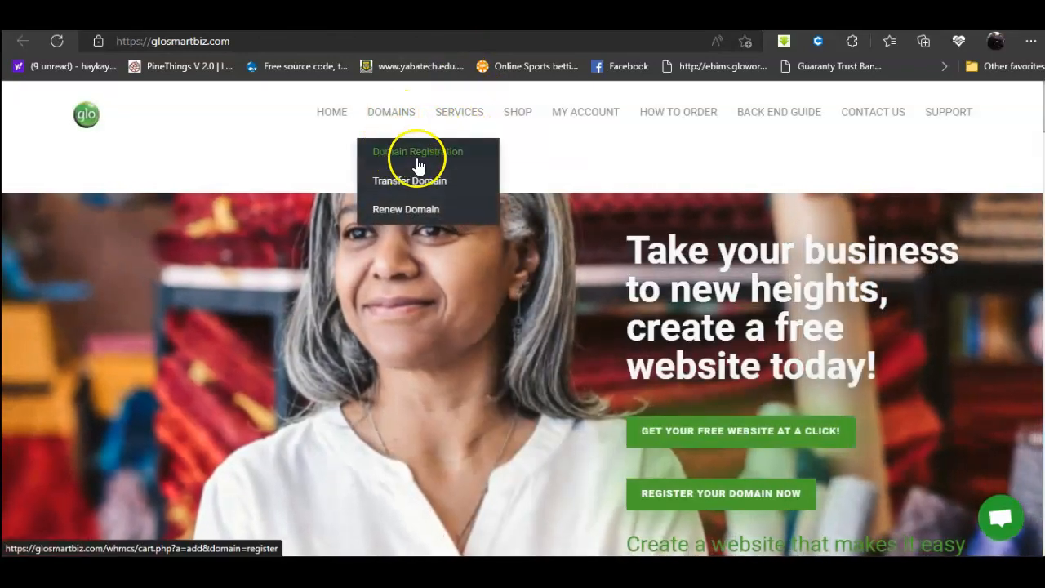
{"action": "left_click", "coordinate": [418, 165]}
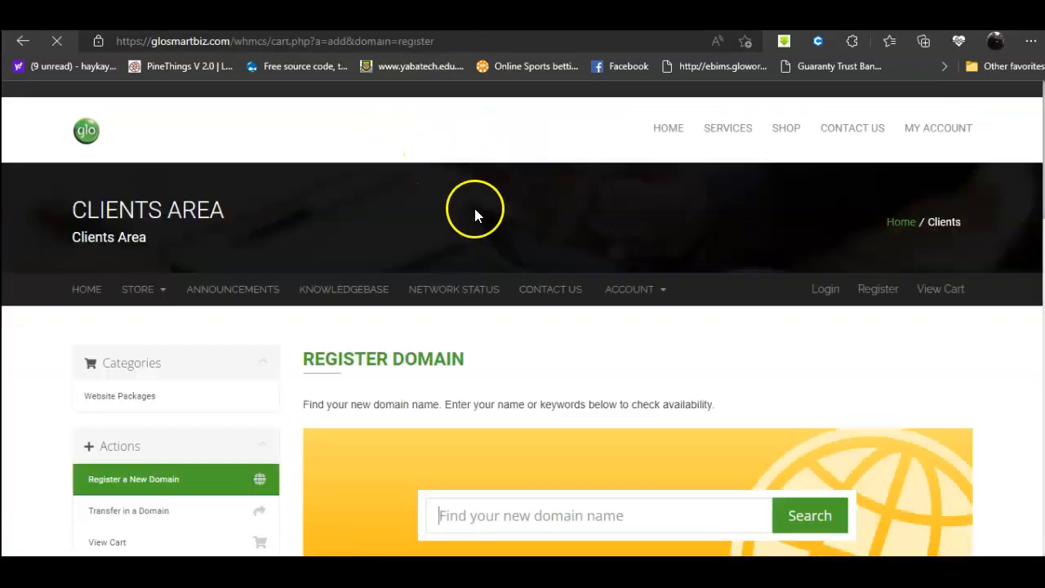
Step: Back on the Silver order, reselect the existing-domain option and move to the extension field
{"action": "scroll", "coordinate": [522, 343], "scroll_direction": "down", "scroll_amount": 2}
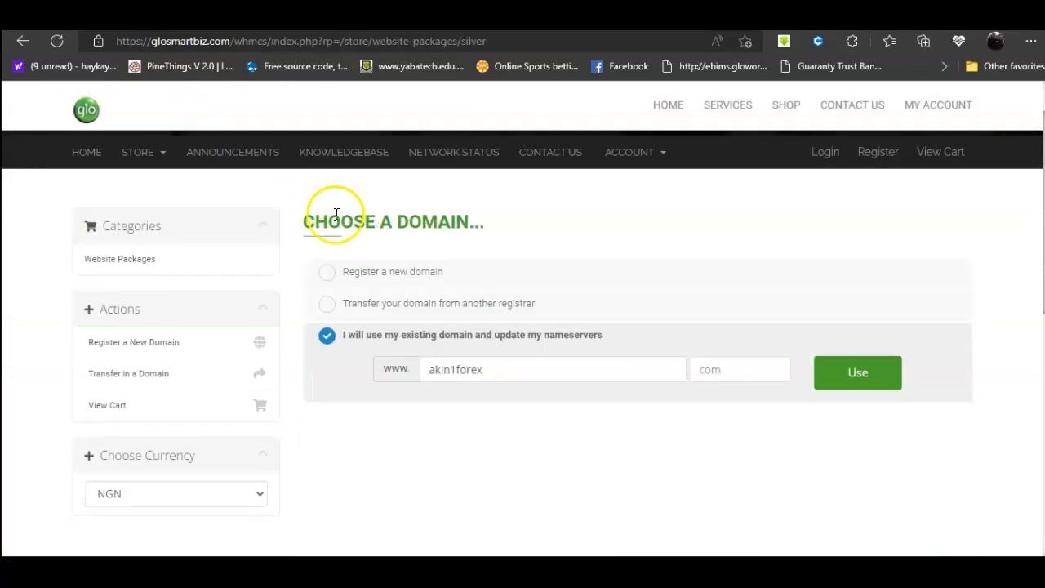
{"action": "left_click", "coordinate": [351, 273]}
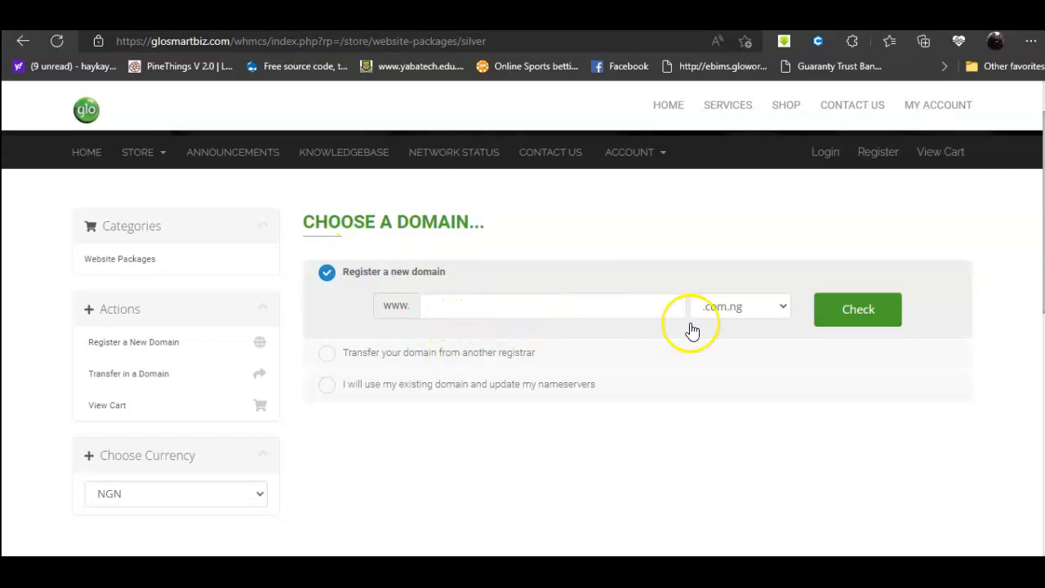
{"action": "left_click", "coordinate": [414, 383]}
{"action": "left_click", "coordinate": [740, 372]}
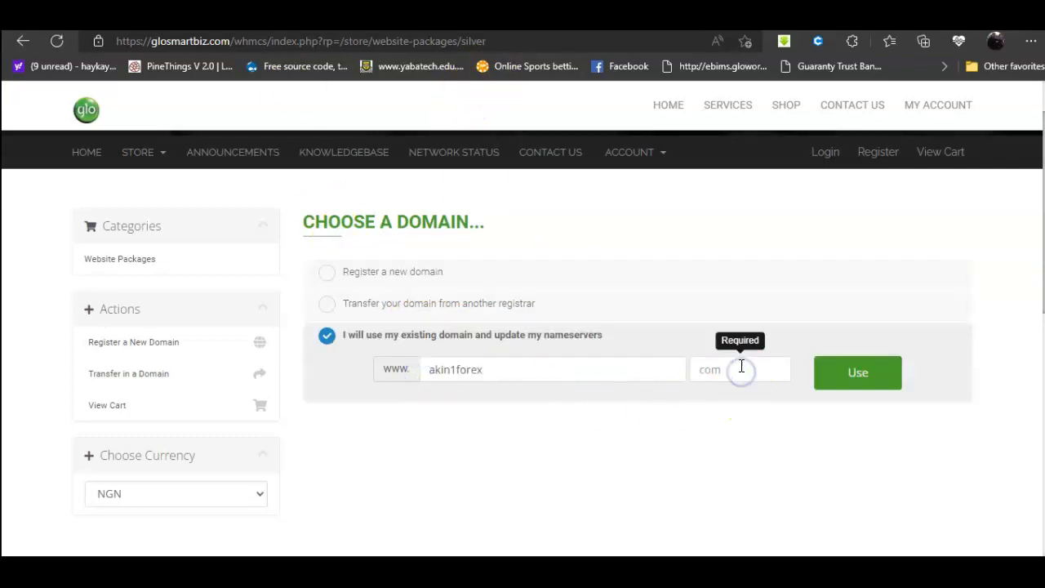
Step: Confirm the existing akin1forex domain choice with Use
{"action": "left_click", "coordinate": [853, 377]}
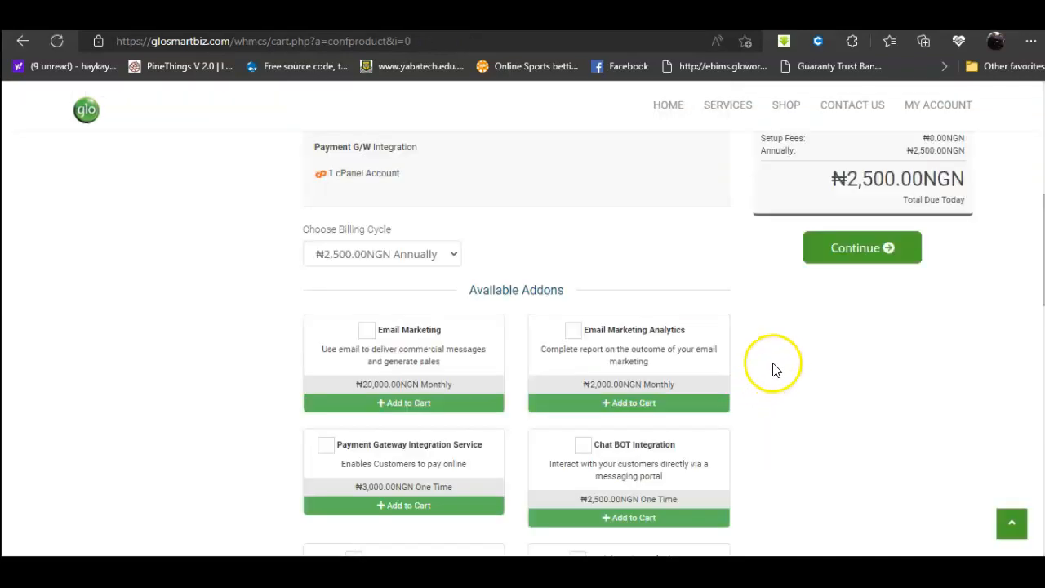
{"action": "scroll", "coordinate": [569, 307], "scroll_direction": "up", "scroll_amount": 2}
{"action": "scroll", "coordinate": [567, 306], "scroll_direction": "up", "scroll_amount": 2}
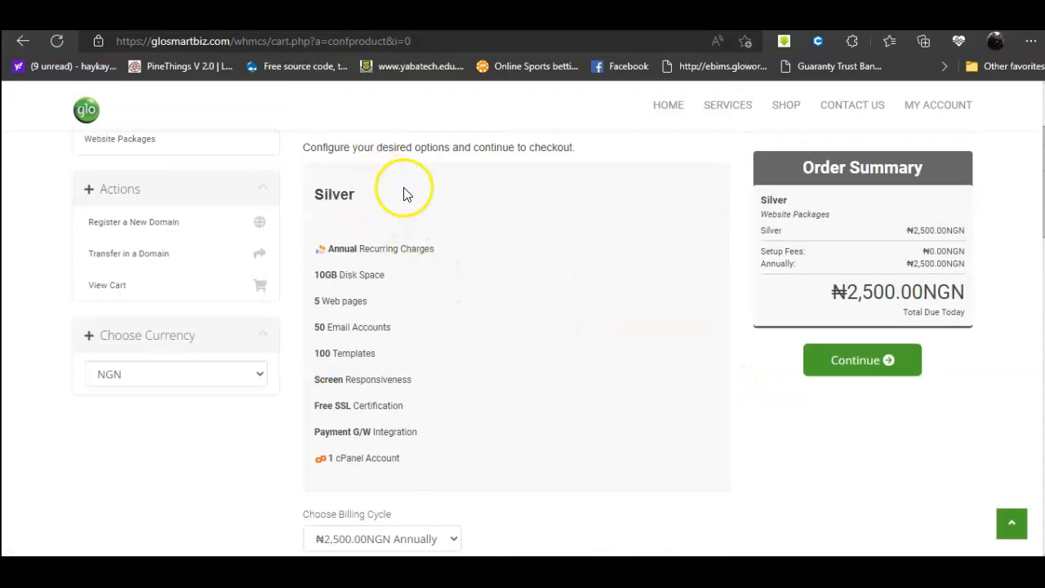
Step: Return to Website Packages and review Silver ₦2,500, Gold ₦7,500 and Platinium ₦12,500 plans
{"action": "left_click", "coordinate": [112, 143]}
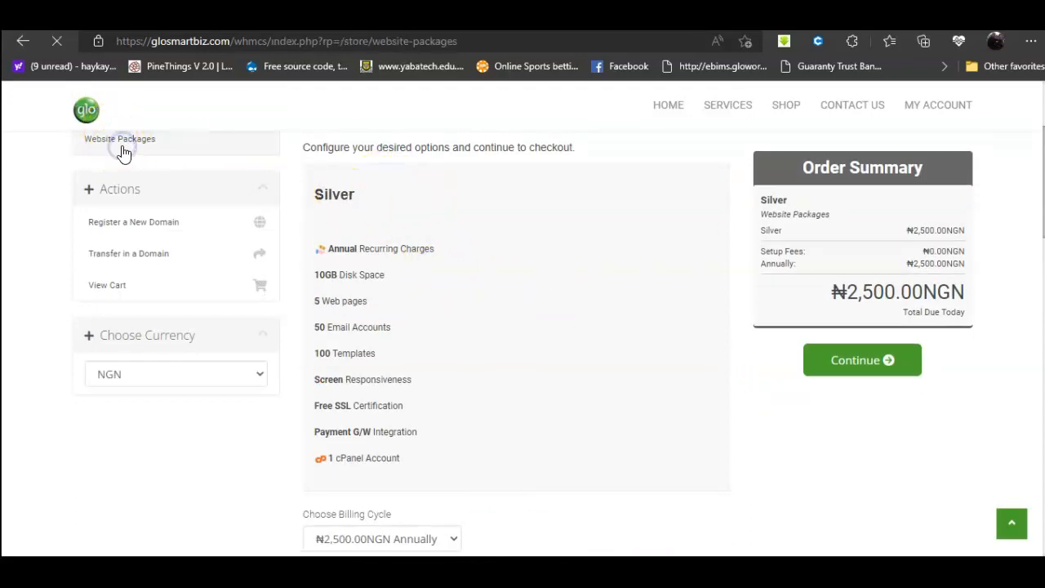
{"action": "scroll", "coordinate": [598, 471], "scroll_direction": "down", "scroll_amount": 3}
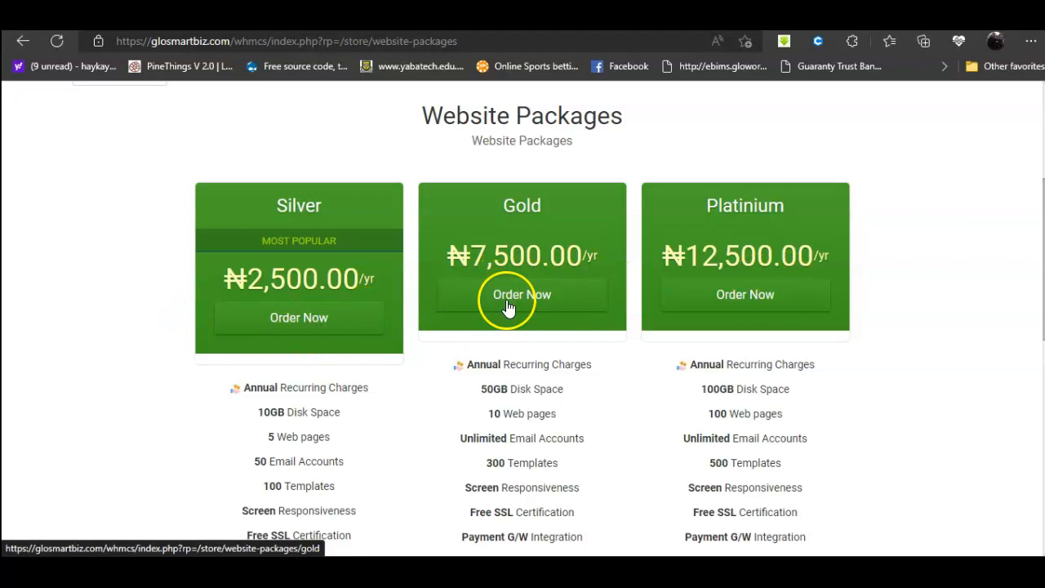
{"action": "scroll", "coordinate": [373, 362], "scroll_direction": "down", "scroll_amount": 3}
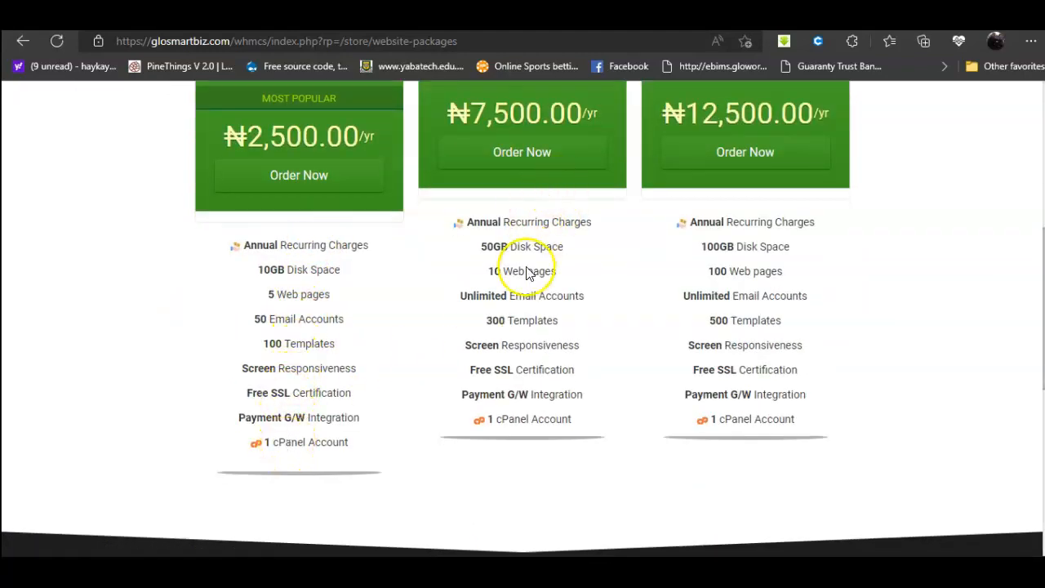
Step: Order the Silver package using the existing domain akin1forex.com
{"action": "left_click", "coordinate": [304, 190]}
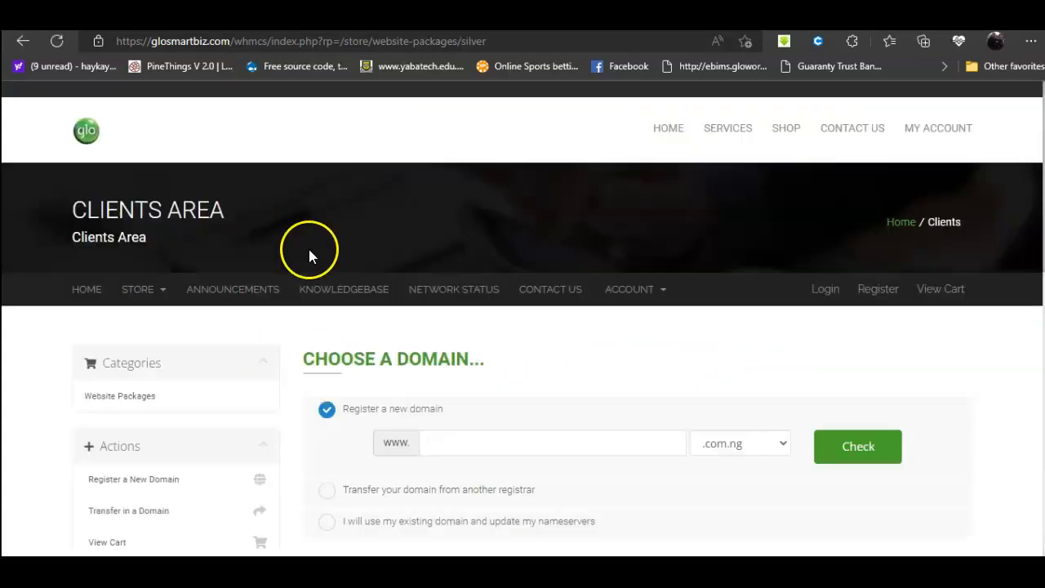
{"action": "scroll", "coordinate": [408, 368], "scroll_direction": "down", "scroll_amount": 3}
{"action": "left_click", "coordinate": [444, 319]}
{"action": "left_click", "coordinate": [453, 306]}
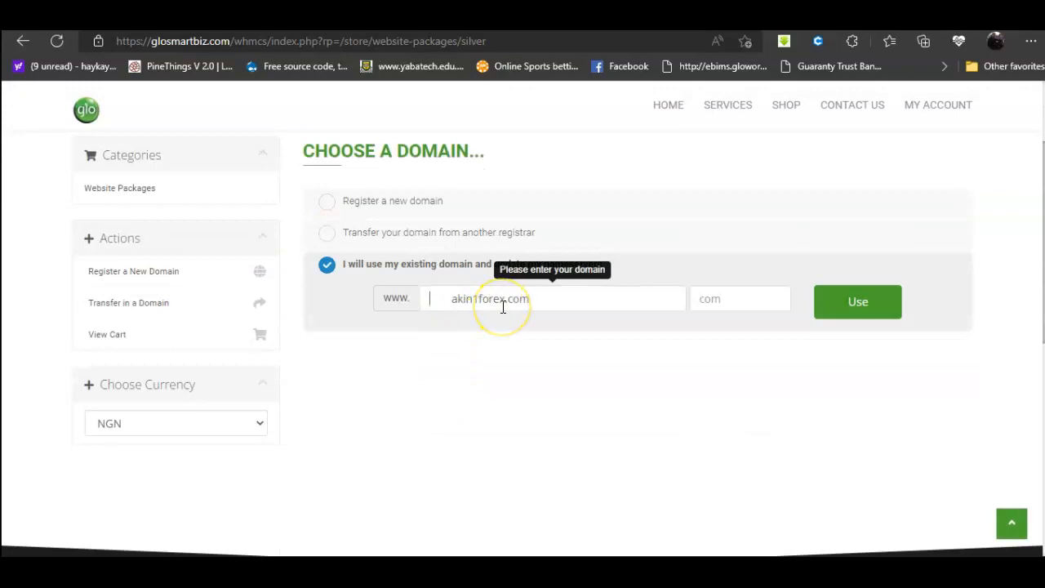
{"action": "left_click", "coordinate": [820, 319]}
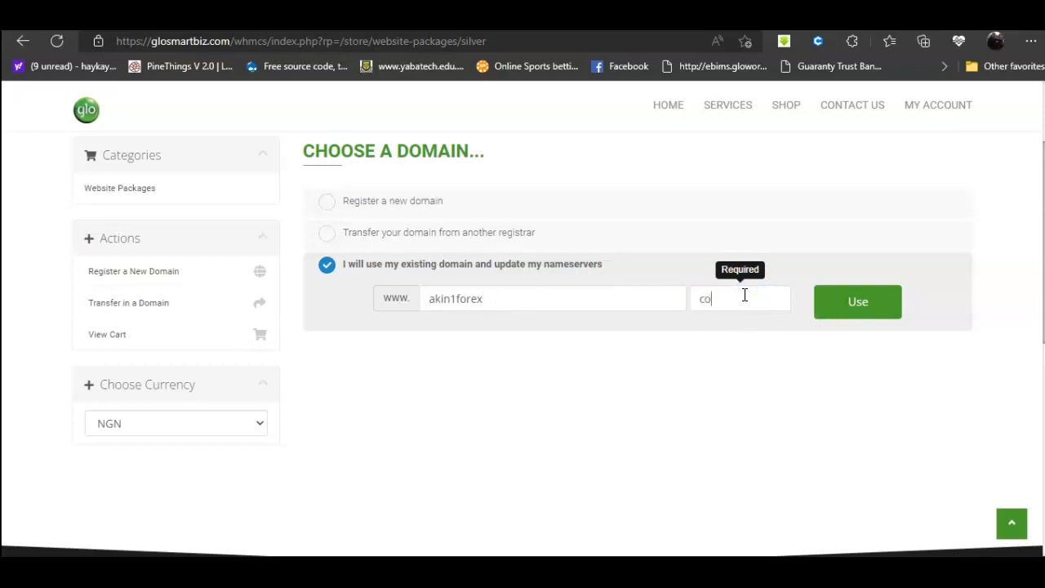
{"action": "left_click", "coordinate": [869, 320]}
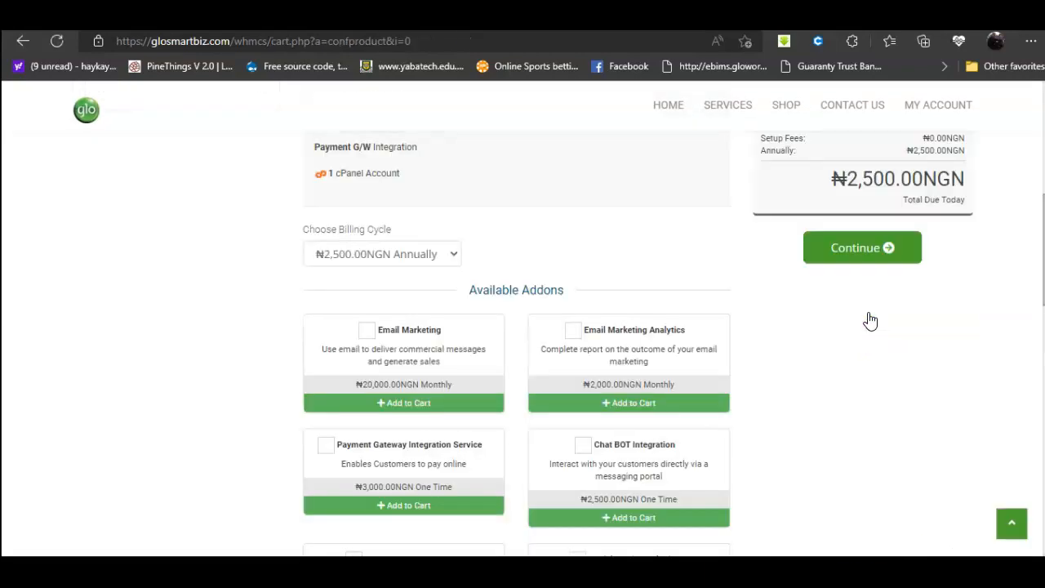
Step: Add the ₦800 Glosmartbiz Site Builder addon, bringing the total to ₦3,300.00NGN
{"action": "scroll", "coordinate": [611, 331], "scroll_direction": "down", "scroll_amount": 8}
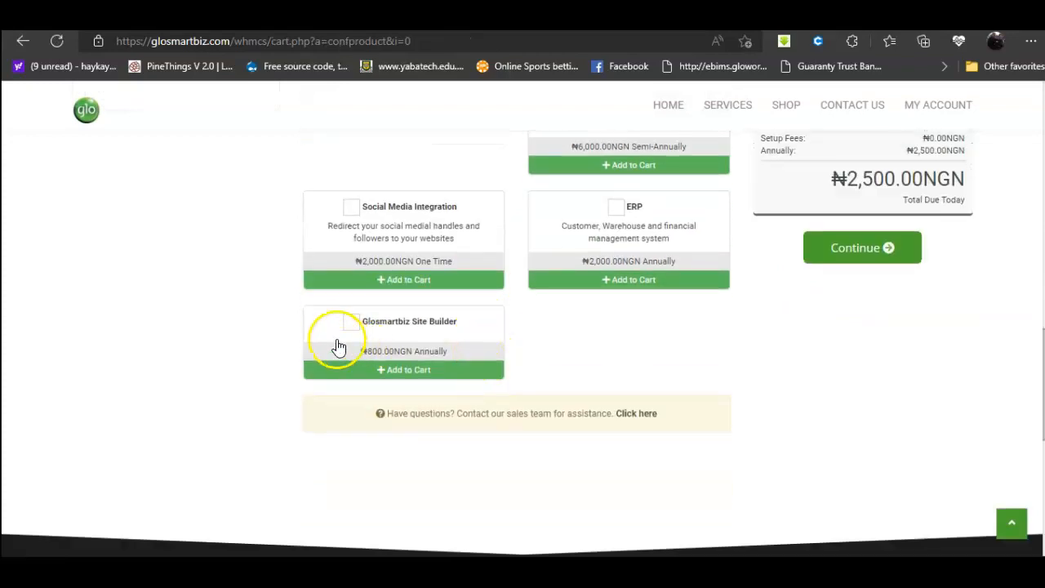
{"action": "left_click", "coordinate": [350, 325]}
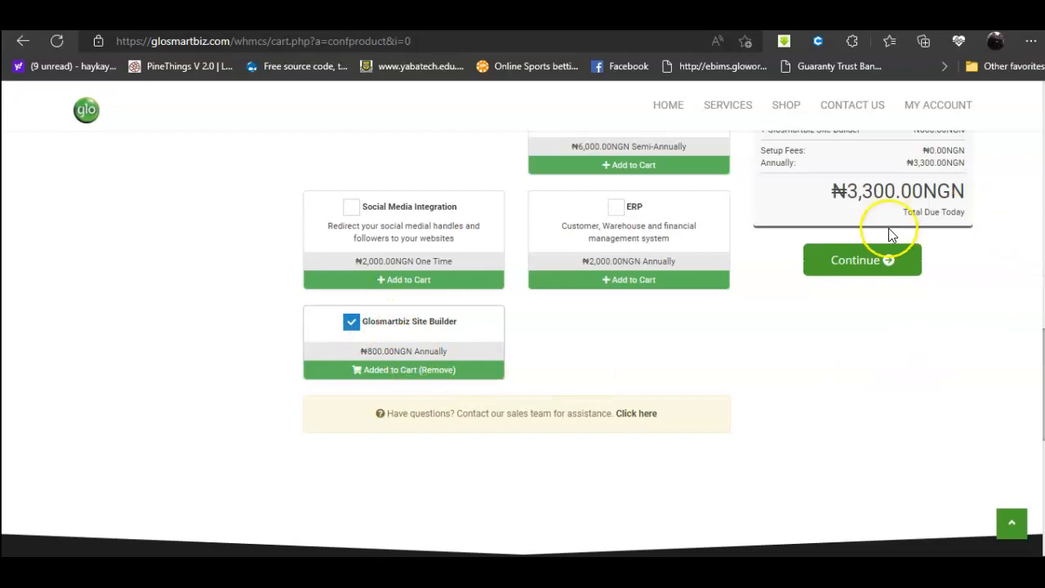
{"action": "scroll", "coordinate": [887, 246], "scroll_direction": "up", "scroll_amount": 1}
Step: Review the Silver and Site Builder cart and proceed to checkout
{"action": "left_click", "coordinate": [854, 268]}
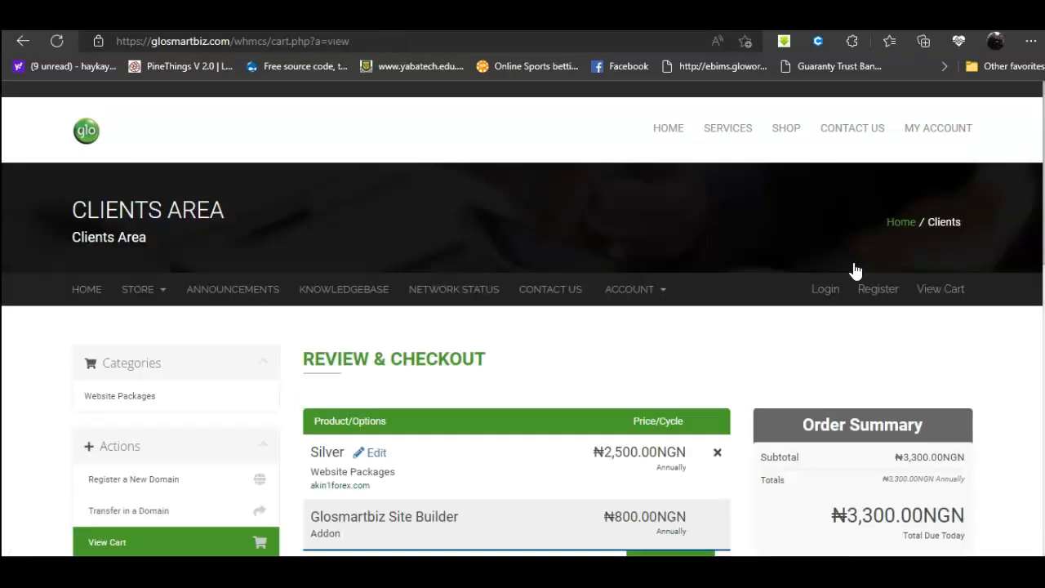
{"action": "scroll", "coordinate": [747, 324], "scroll_direction": "down", "scroll_amount": 3}
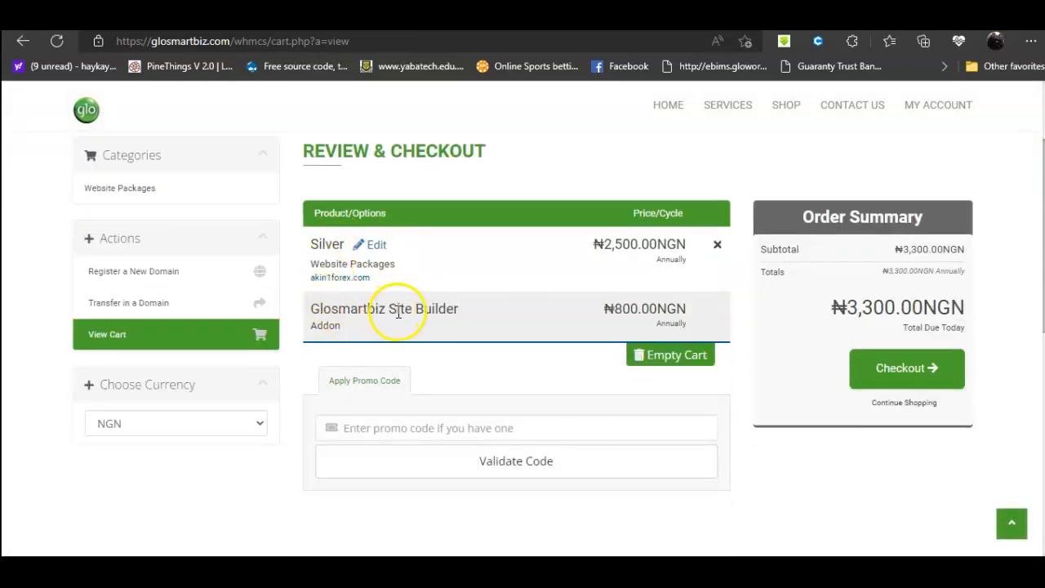
{"action": "left_click", "coordinate": [888, 382]}
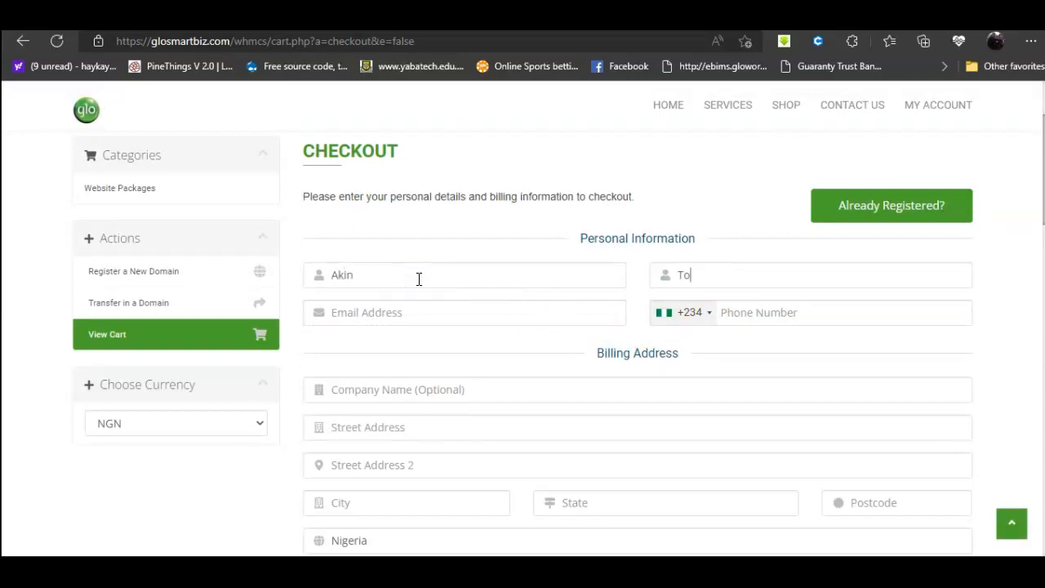
Step: Fill in the customer's e-mail address, phone number and company name on the checkout form
{"action": "left_click", "coordinate": [410, 311]}
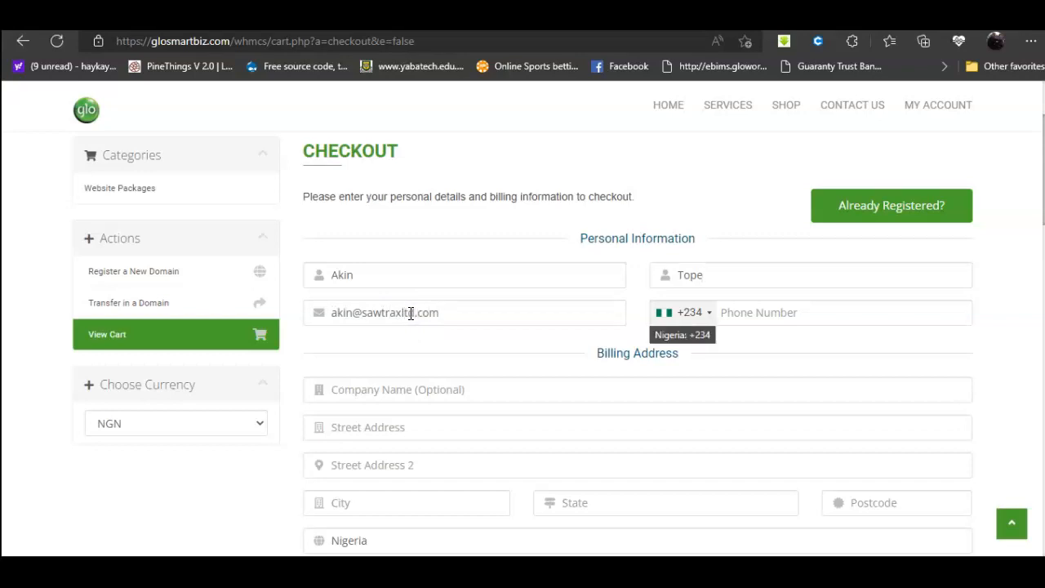
{"action": "left_click", "coordinate": [762, 305]}
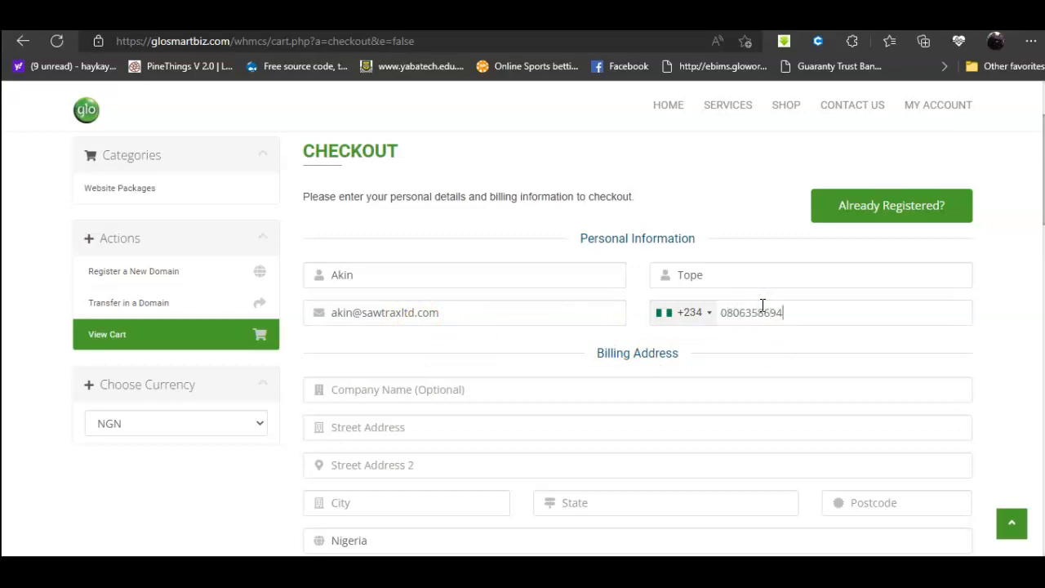
{"action": "left_click", "coordinate": [752, 307]}
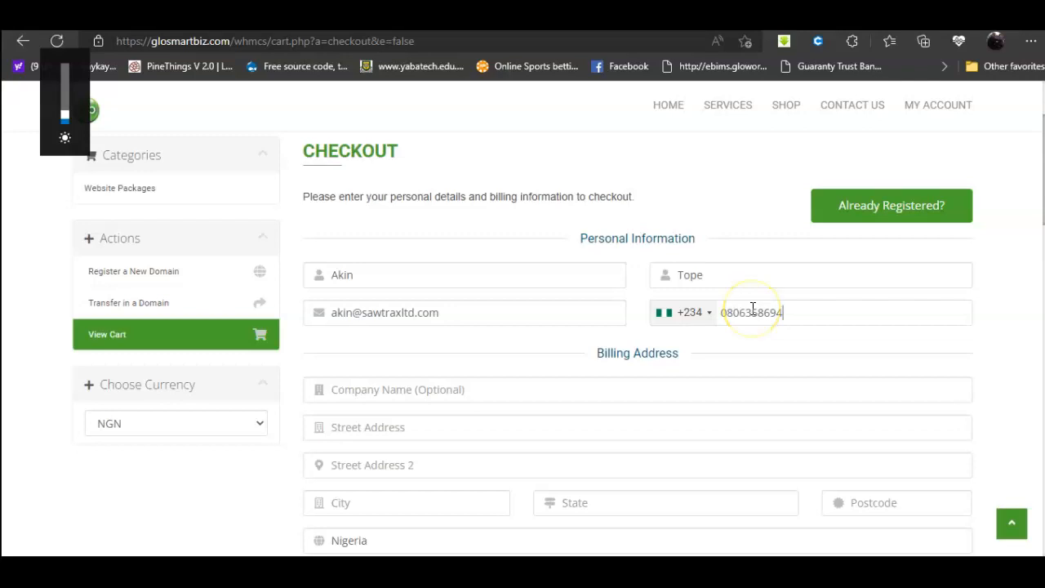
{"action": "left_click", "coordinate": [495, 399]}
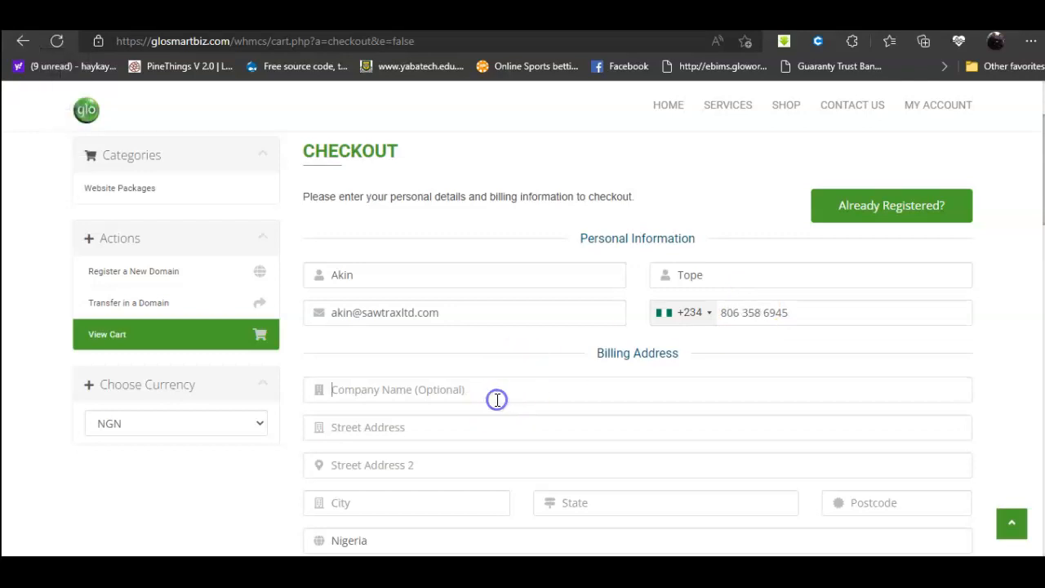
{"action": "type", "text": "Test Build"}
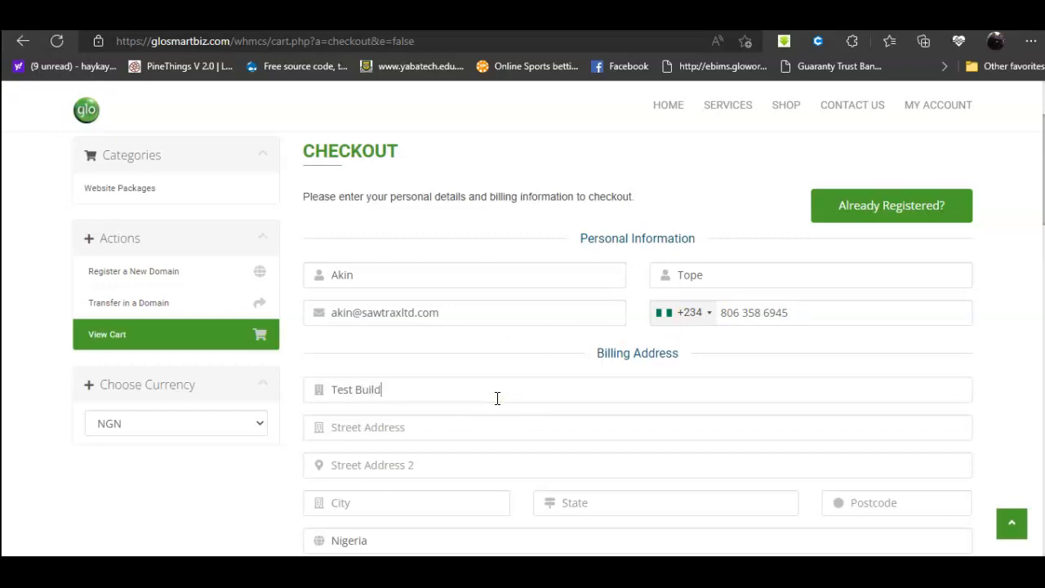
{"action": "key", "text": "ctrl+a"}
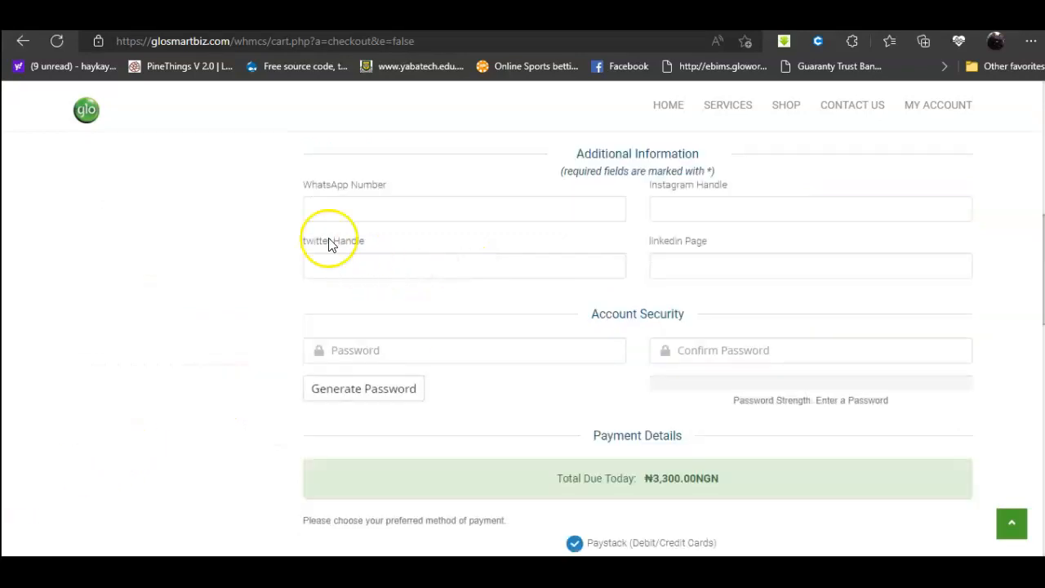
Step: Generate a strong account password and insert it into both password fields
{"action": "scroll", "coordinate": [318, 248], "scroll_direction": "up", "scroll_amount": 2}
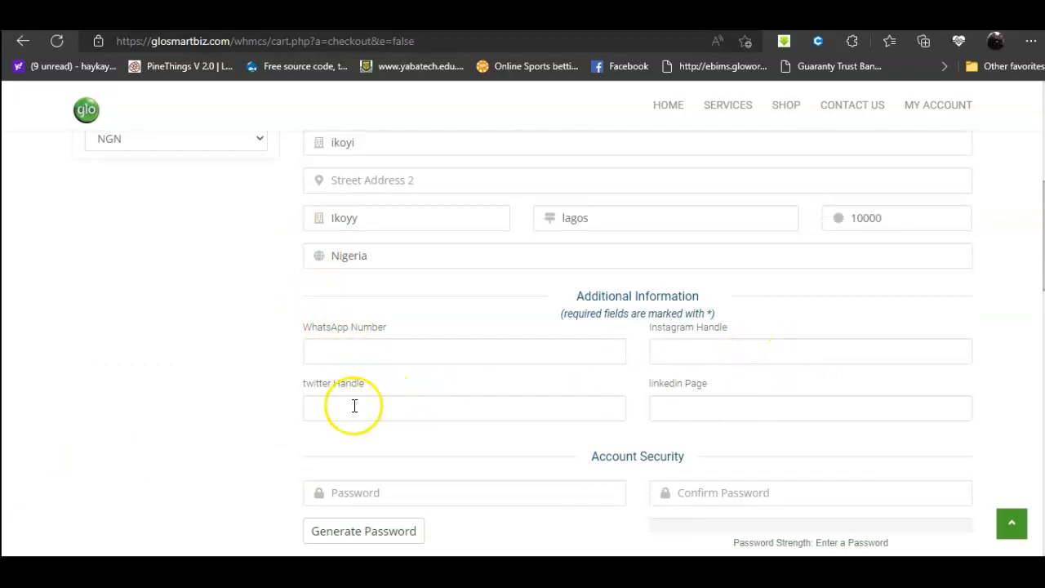
{"action": "scroll", "coordinate": [365, 406], "scroll_direction": "down", "scroll_amount": 1}
{"action": "scroll", "coordinate": [365, 406], "scroll_direction": "down", "scroll_amount": 1}
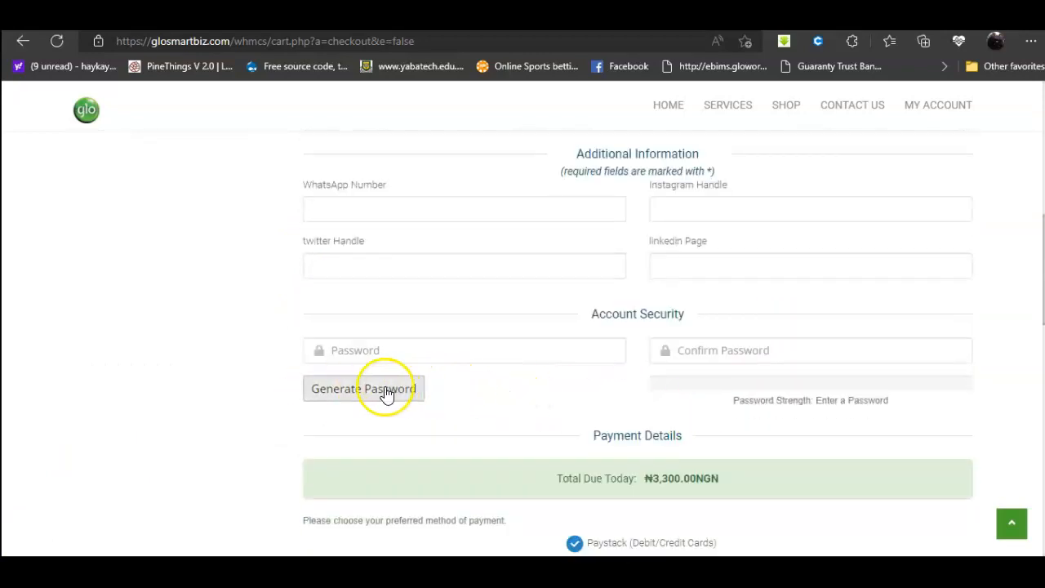
{"action": "left_click", "coordinate": [385, 389]}
{"action": "left_click", "coordinate": [583, 302]}
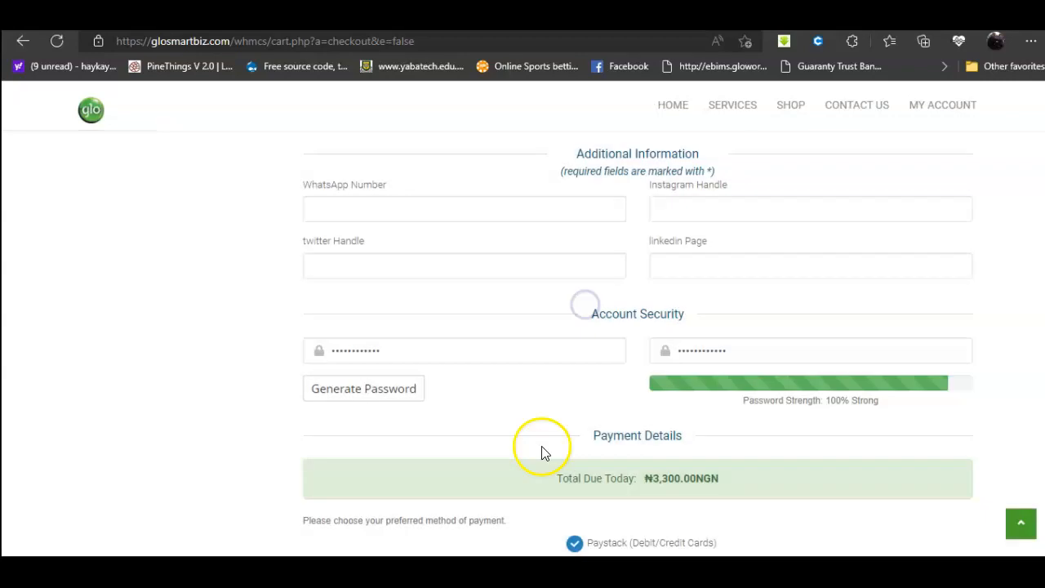
Step: Agree to the Terms of Service and complete the order, which fails as the e-mail already exists
{"action": "scroll", "coordinate": [462, 467], "scroll_direction": "down", "scroll_amount": 3}
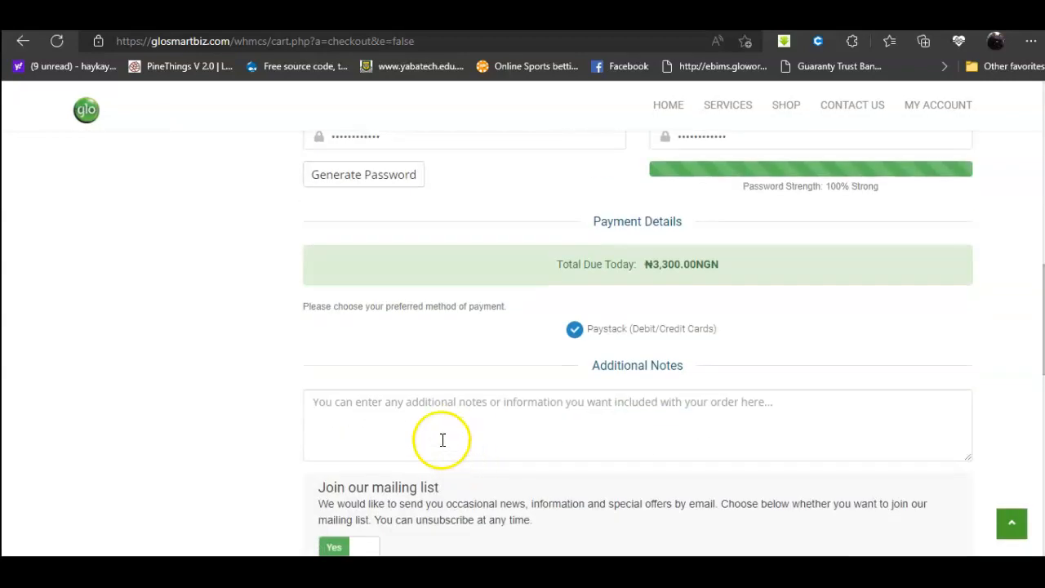
{"action": "scroll", "coordinate": [616, 357], "scroll_direction": "down", "scroll_amount": 2}
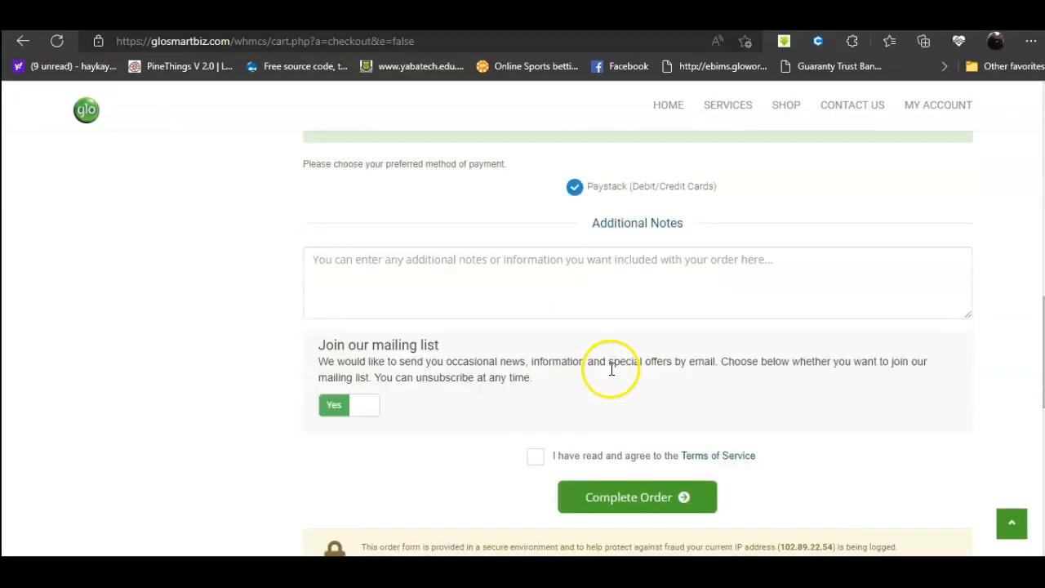
{"action": "left_click", "coordinate": [535, 457]}
{"action": "left_click", "coordinate": [635, 486]}
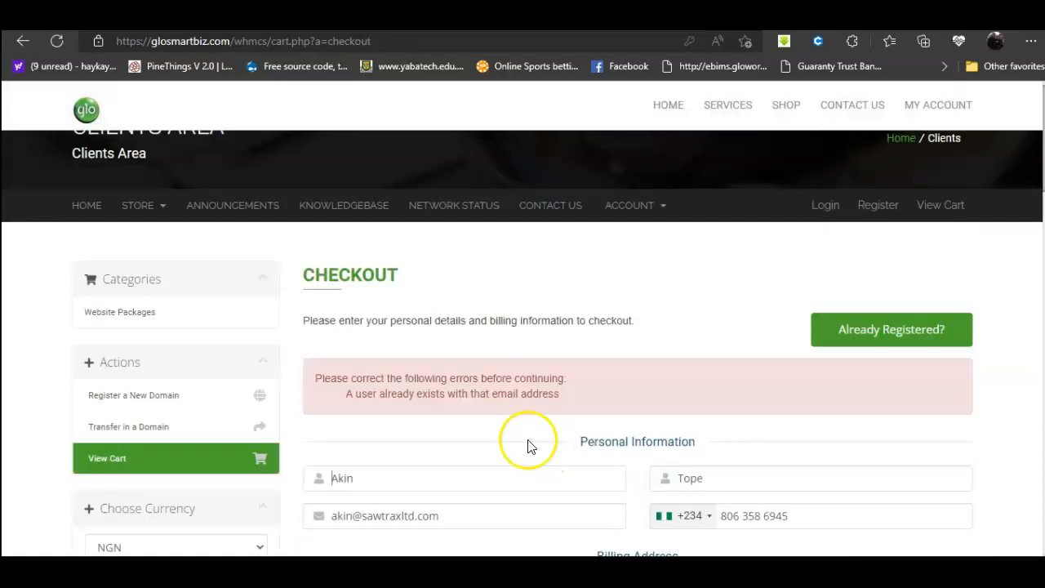
Step: Replace the e-mail address with a different one
{"action": "scroll", "coordinate": [561, 411], "scroll_direction": "up", "scroll_amount": 2}
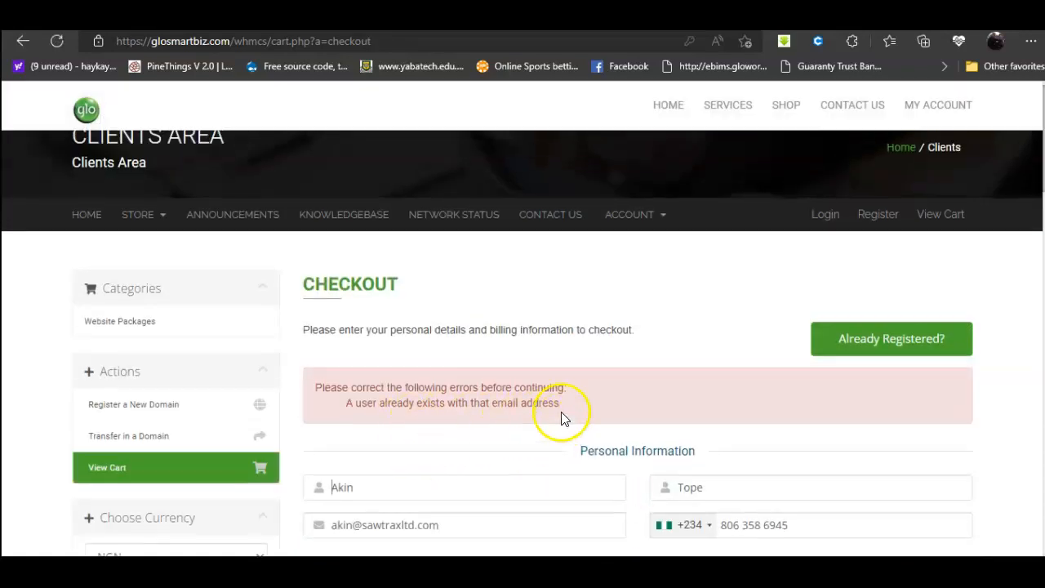
{"action": "scroll", "coordinate": [562, 405], "scroll_direction": "down", "scroll_amount": 4}
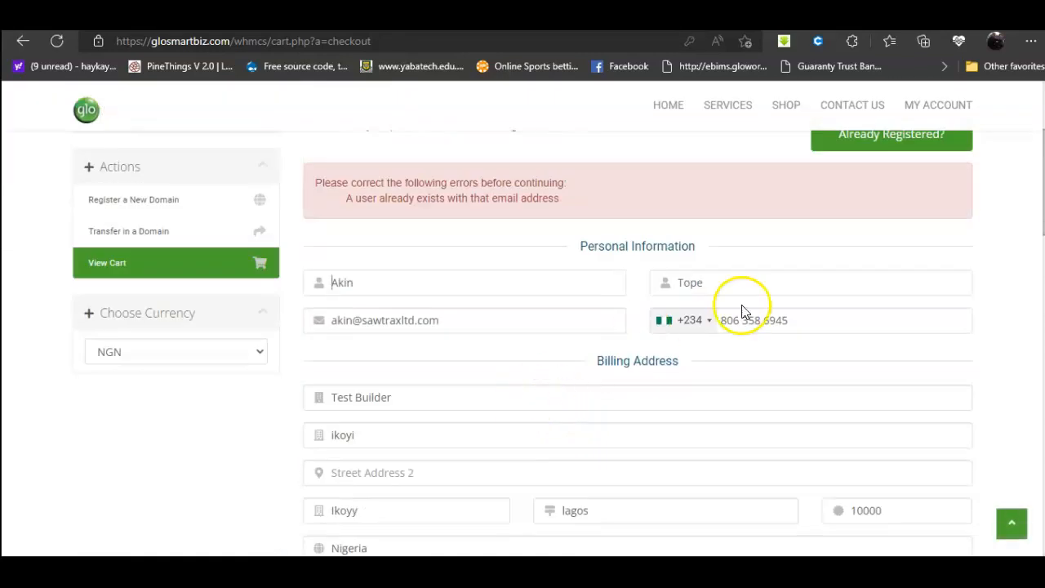
{"action": "left_click_drag", "start_coordinate": [458, 321], "coordinate": [329, 320]}
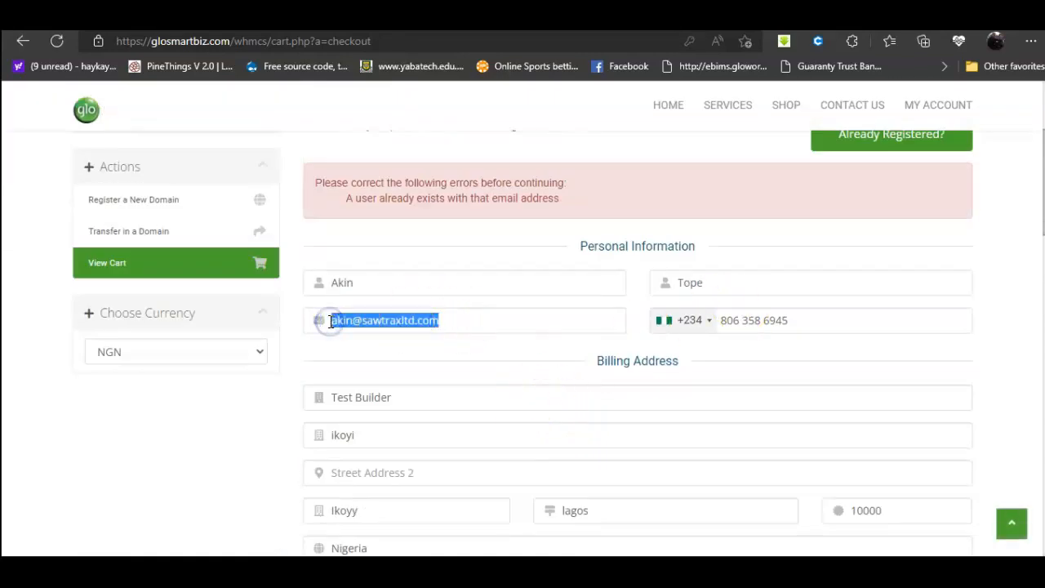
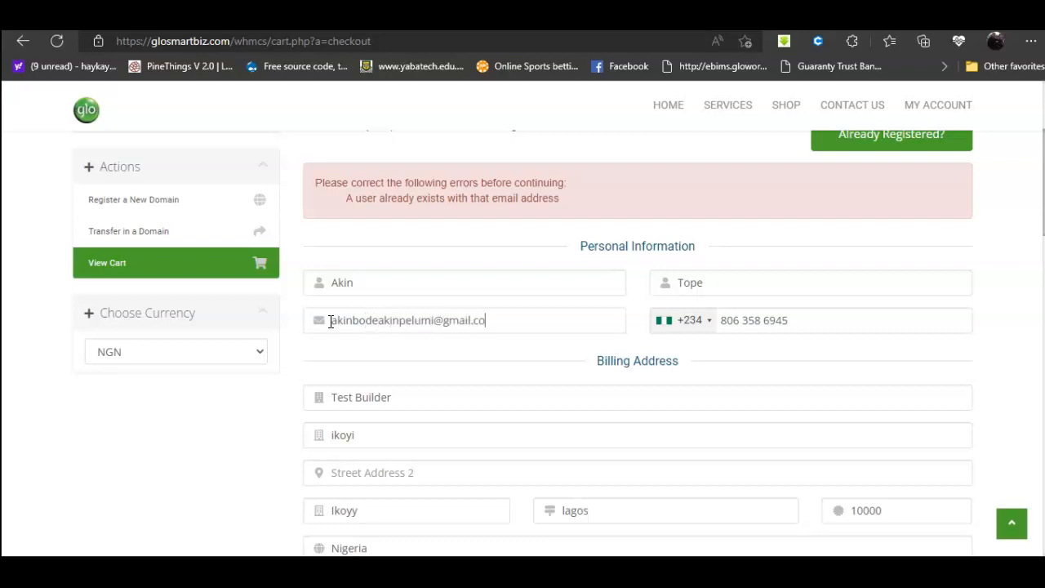
Step: Generate and insert a new password, accept the terms and resubmit the order
{"action": "scroll", "coordinate": [337, 361], "scroll_direction": "down", "scroll_amount": 6}
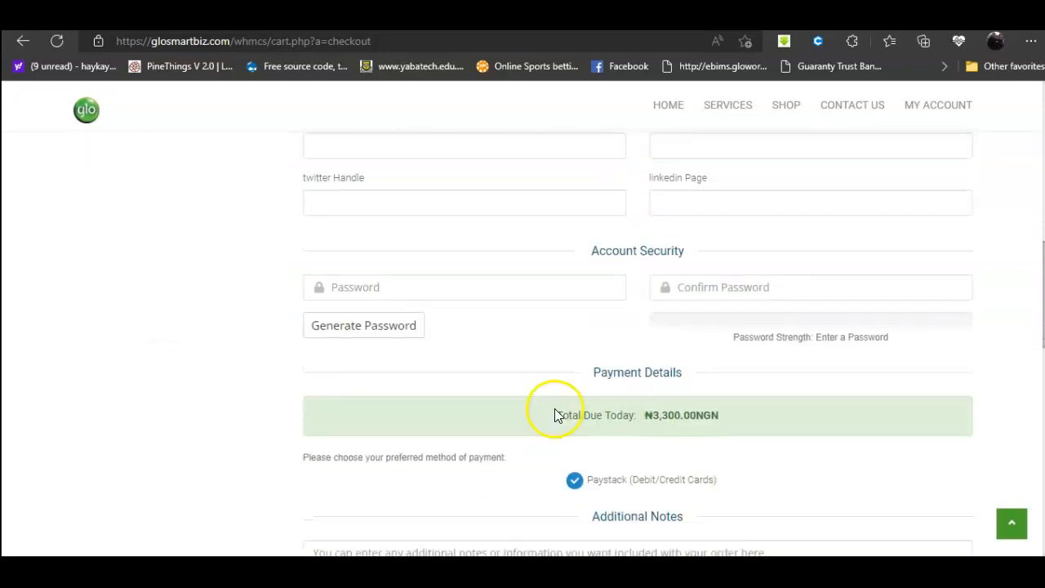
{"action": "left_click", "coordinate": [361, 326]}
{"action": "left_click", "coordinate": [647, 302]}
{"action": "scroll", "coordinate": [583, 361], "scroll_direction": "down", "scroll_amount": 5}
{"action": "left_click", "coordinate": [535, 324]}
{"action": "left_click", "coordinate": [650, 369]}
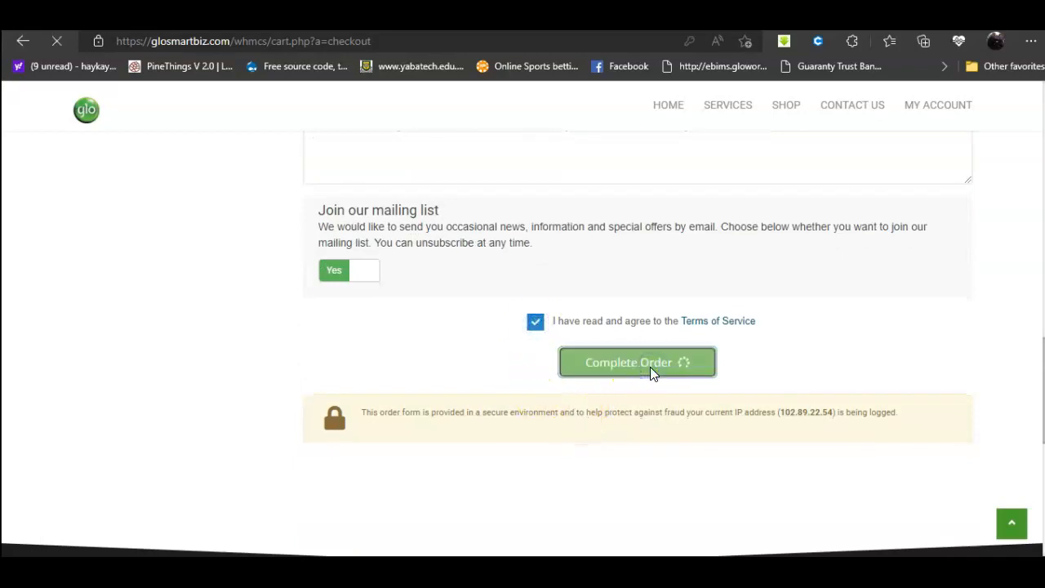
{"action": "left_click", "coordinate": [640, 370]}
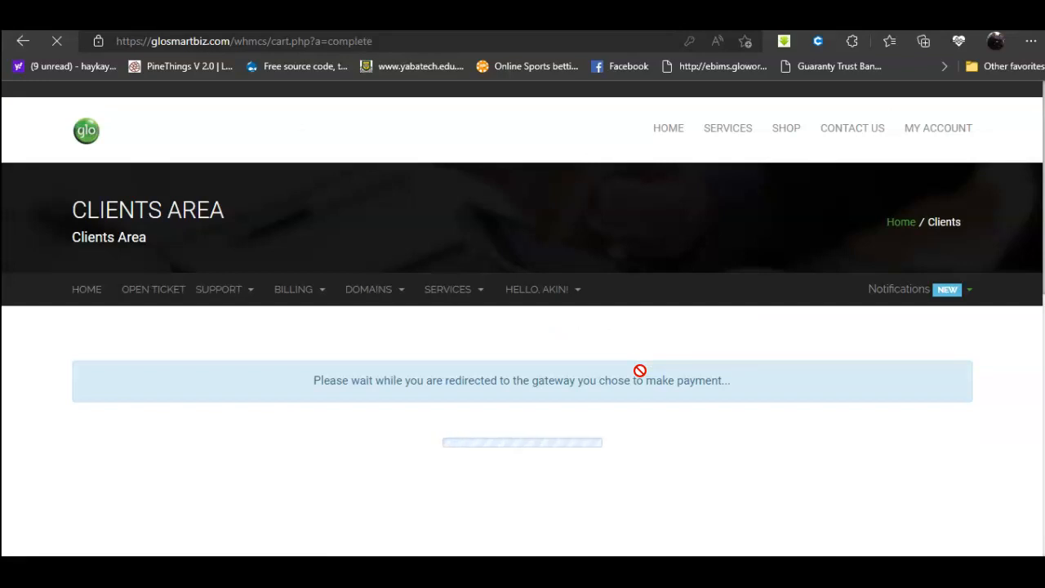
Step: Choose the Success outcome in the Paystack test modal and pay NGN 3,300
{"action": "left_click", "coordinate": [632, 374]}
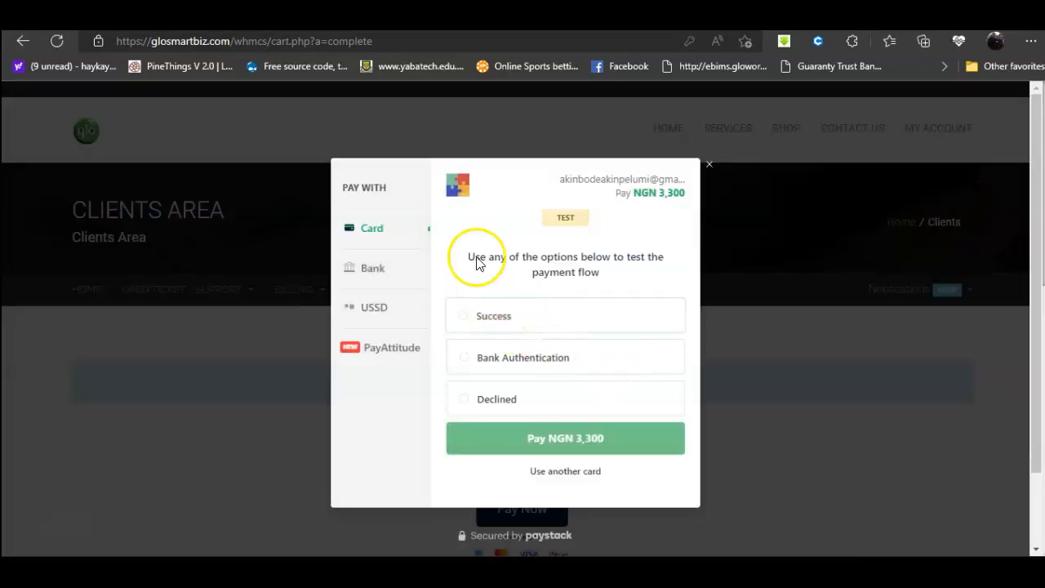
{"action": "left_click", "coordinate": [465, 315]}
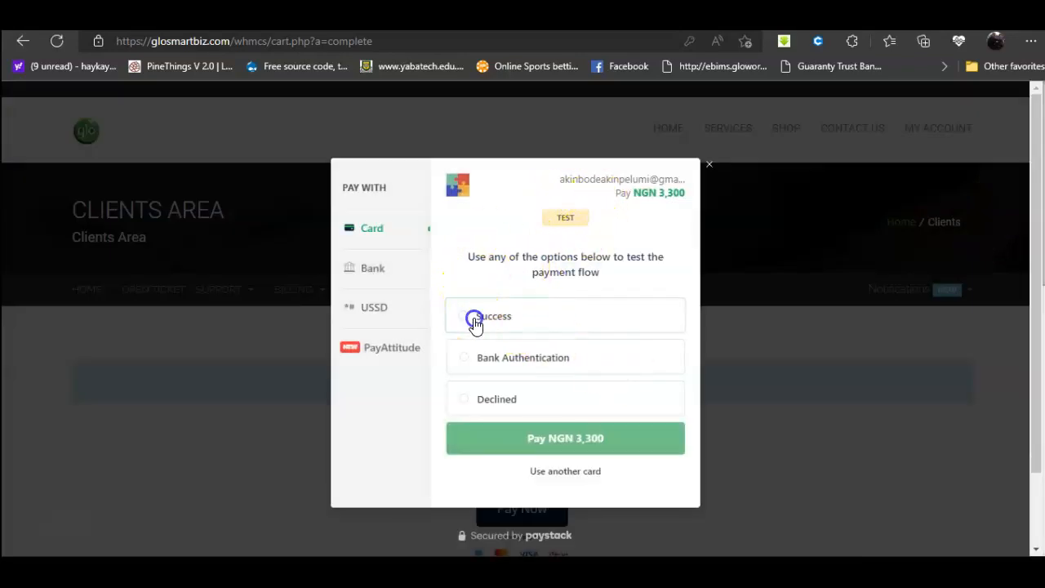
{"action": "left_click", "coordinate": [565, 441]}
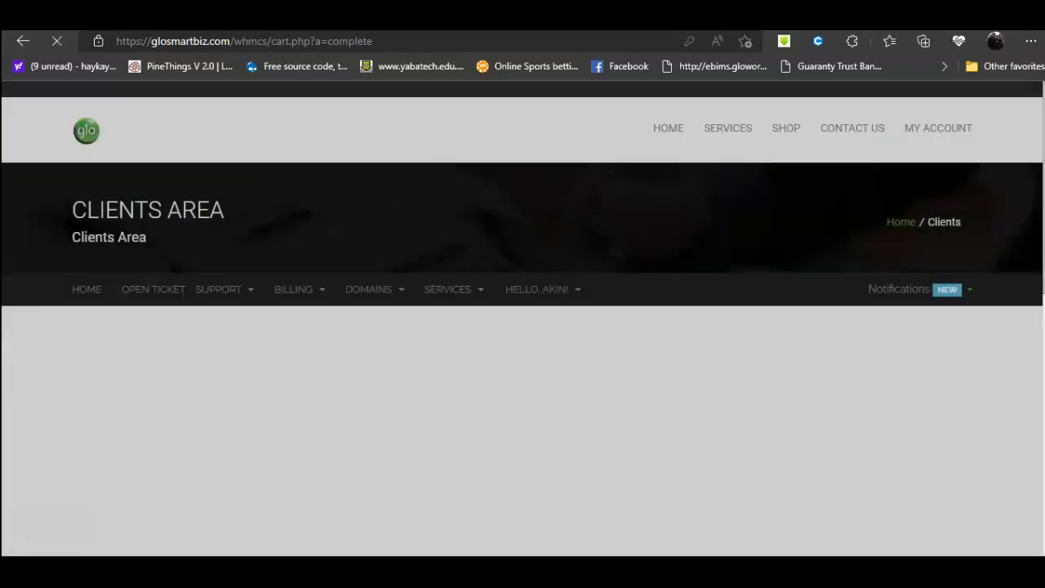
{"action": "scroll", "coordinate": [882, 400], "scroll_direction": "down", "scroll_amount": 2}
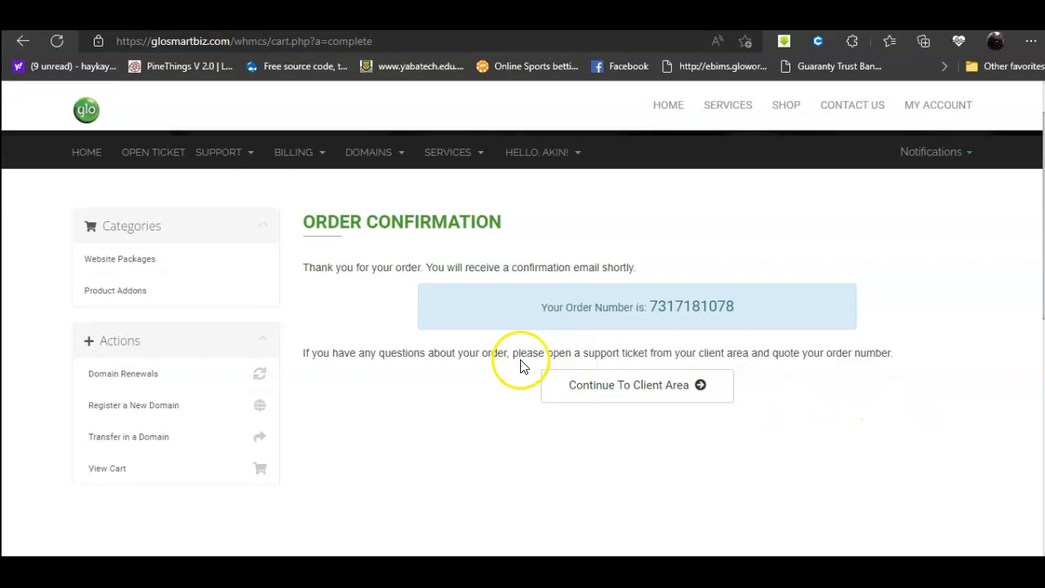
Step: Continue to the client area and open the products and services list
{"action": "left_click", "coordinate": [619, 388]}
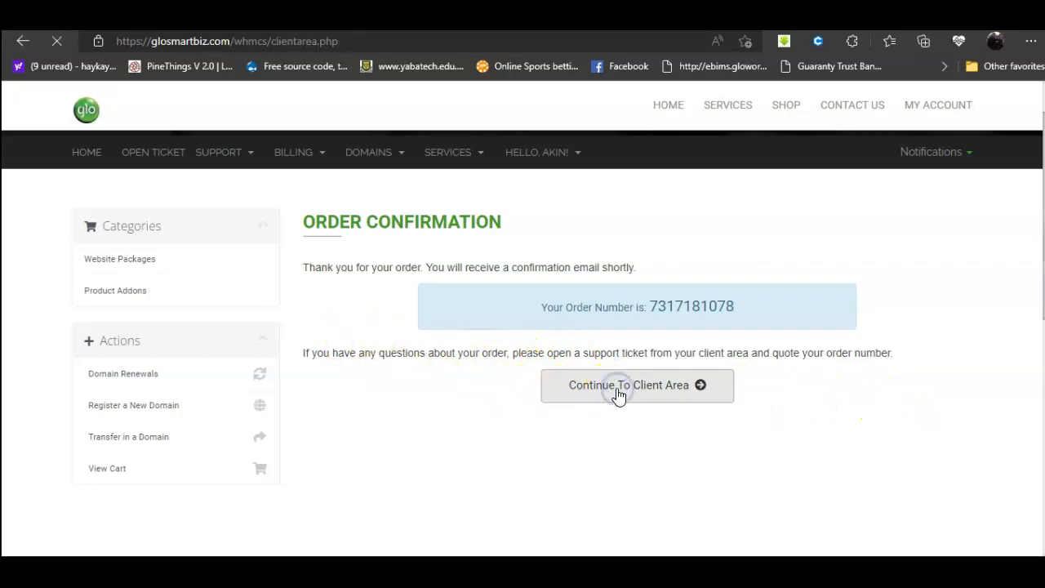
{"action": "scroll", "coordinate": [619, 397], "scroll_direction": "down", "scroll_amount": 2}
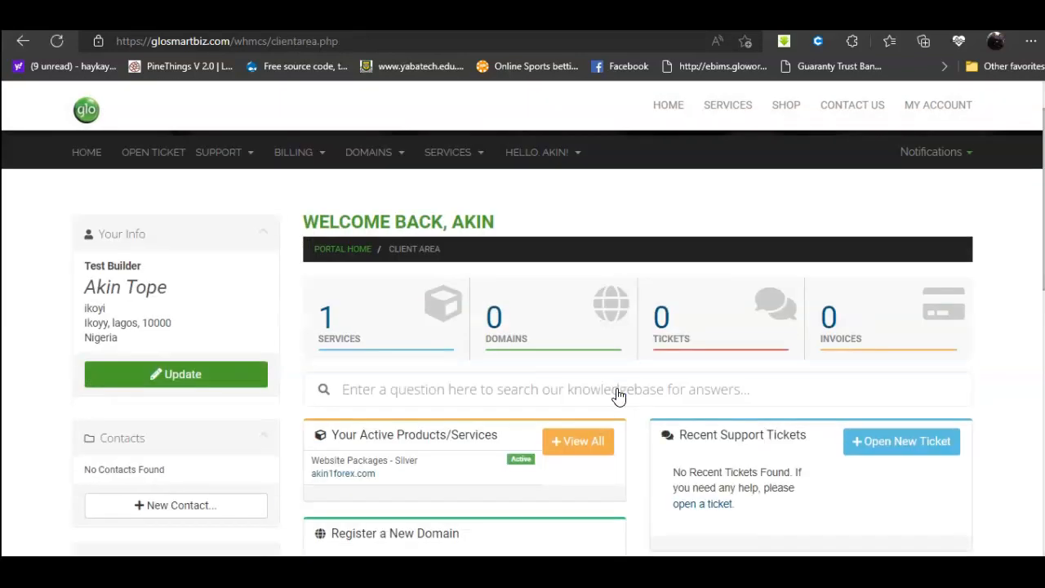
{"action": "left_click", "coordinate": [357, 331]}
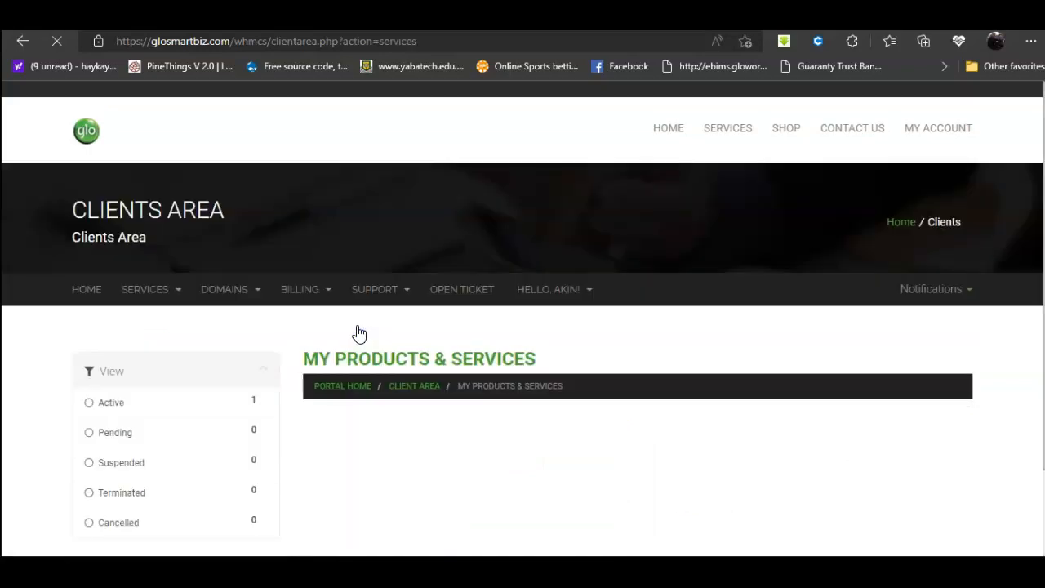
{"action": "scroll", "coordinate": [532, 351], "scroll_direction": "down", "scroll_amount": 2}
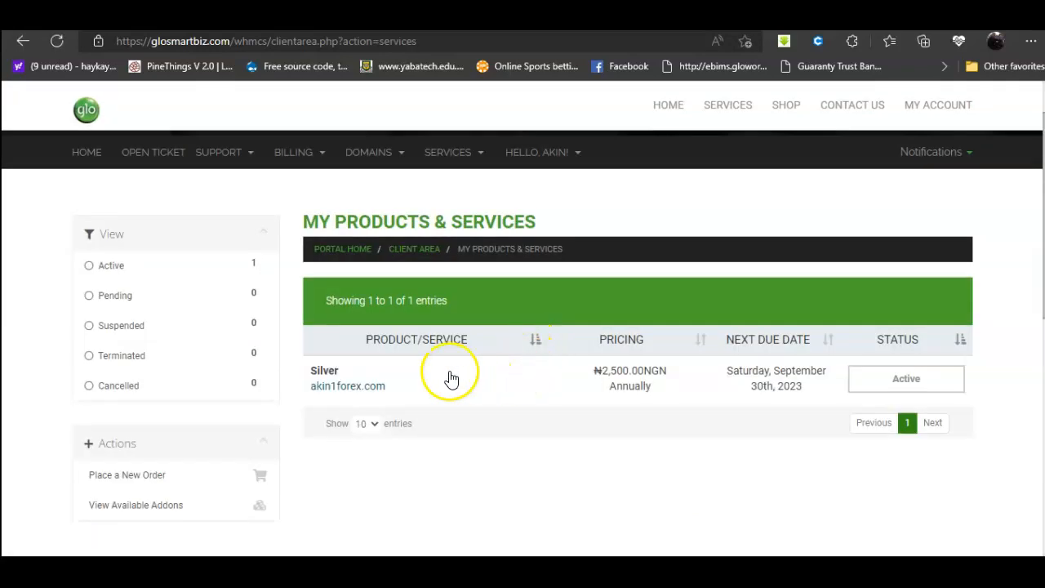
{"action": "scroll", "coordinate": [451, 378], "scroll_direction": "down", "scroll_amount": 1}
Step: Open the active Silver package for akin1forex.com and launch Glosmartbiz Site Builder
{"action": "left_click", "coordinate": [863, 309]}
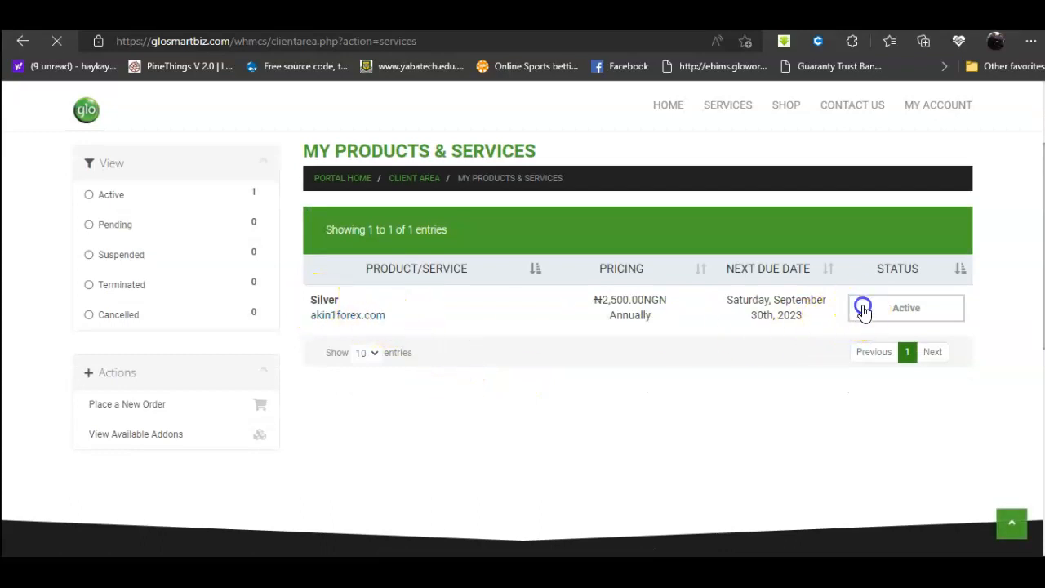
{"action": "scroll", "coordinate": [721, 354], "scroll_direction": "down", "scroll_amount": 3}
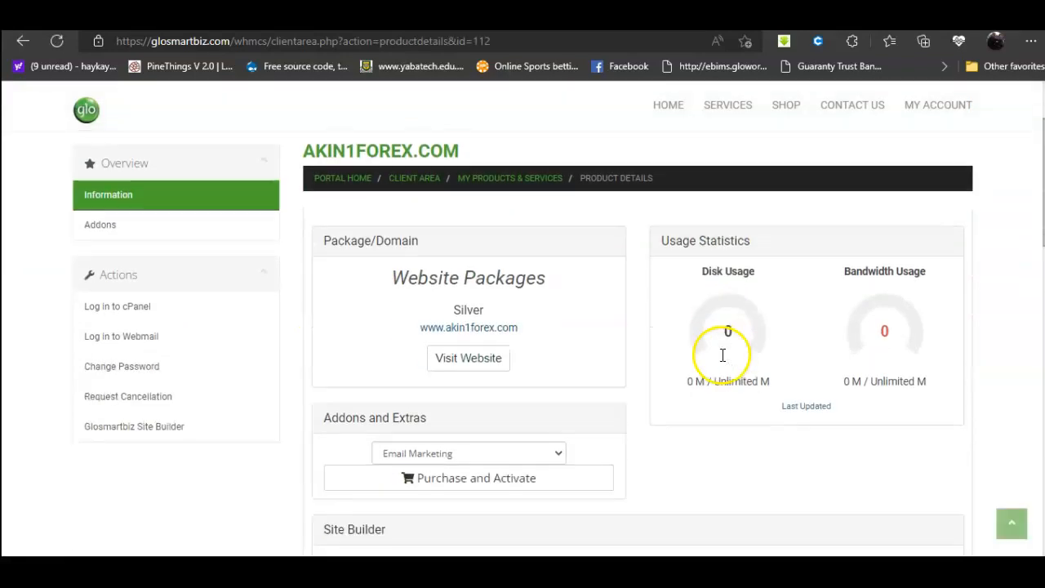
{"action": "scroll", "coordinate": [722, 354], "scroll_direction": "down", "scroll_amount": 2}
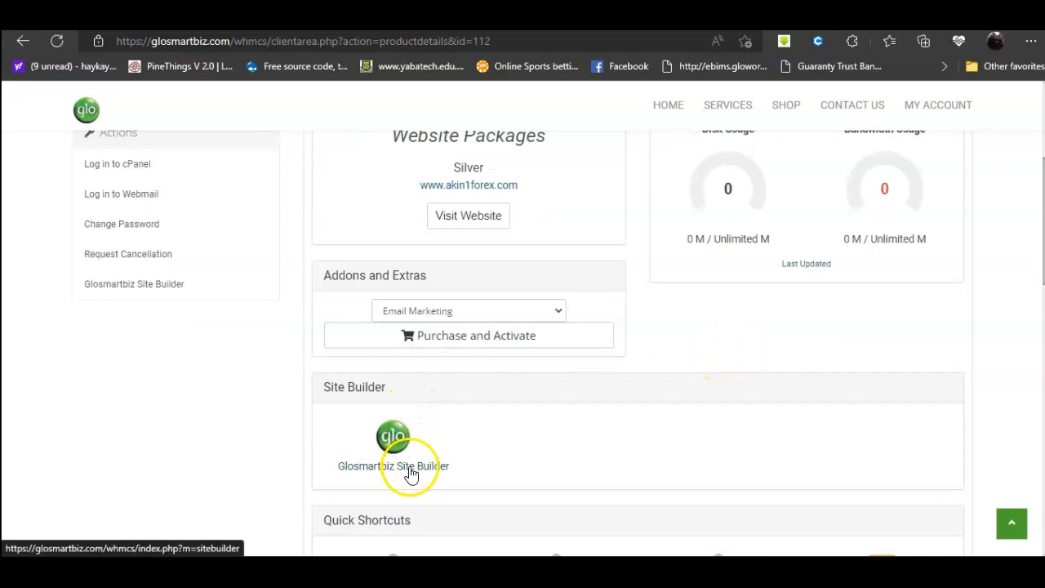
{"action": "left_click", "coordinate": [410, 471]}
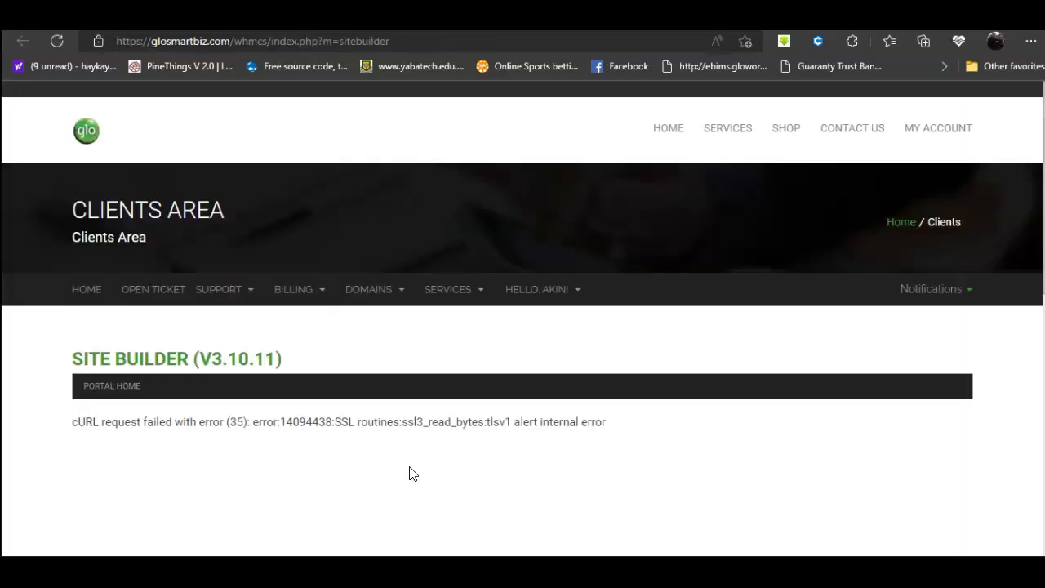